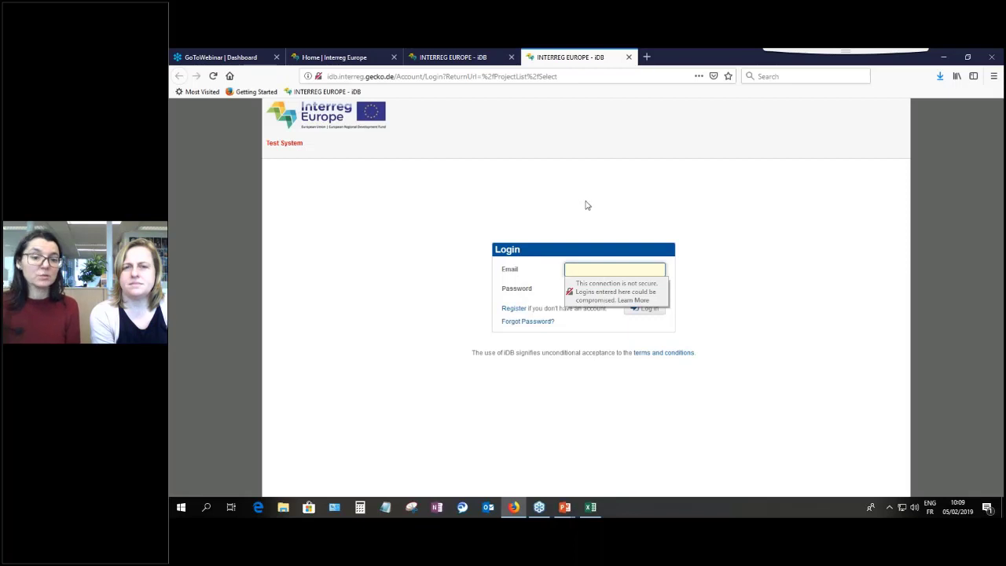
- Switch to the third INTERREG EUROPE - iDB tab showing the Tools > Statistics page
left_click(433, 59)
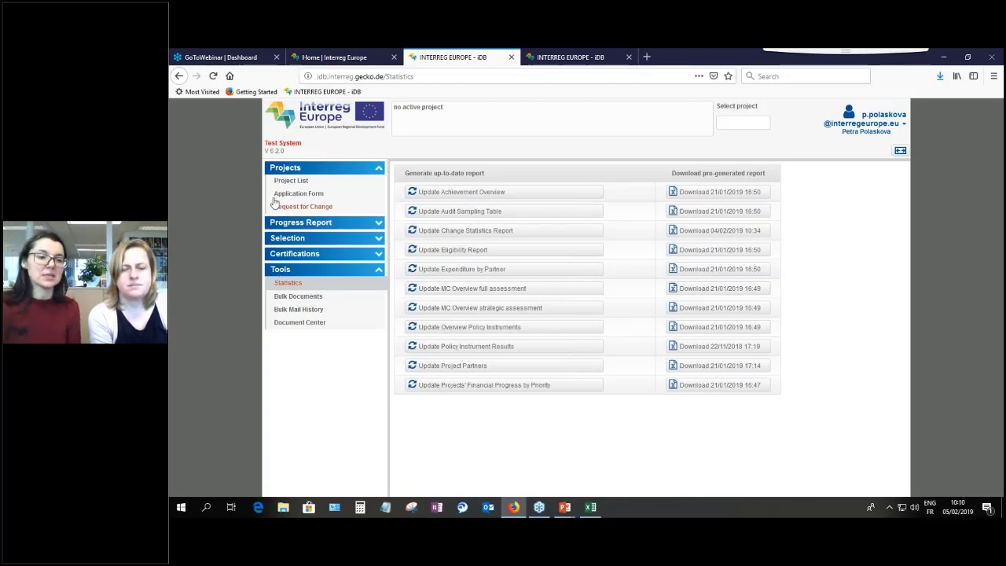
- Download the pre-generated Update Project Partners report from Statistics and open it in Excel
left_click(297, 165)
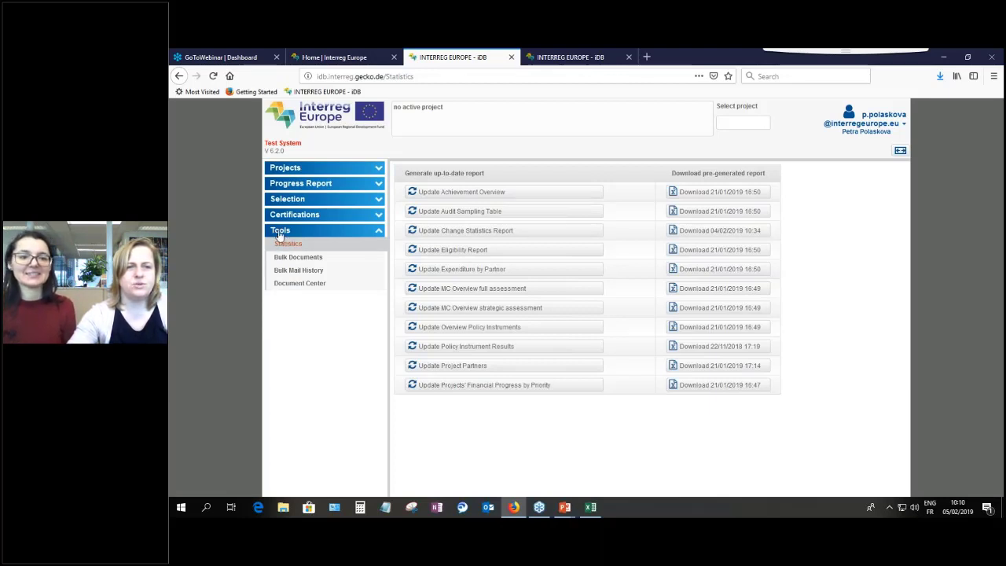
left_click(289, 245)
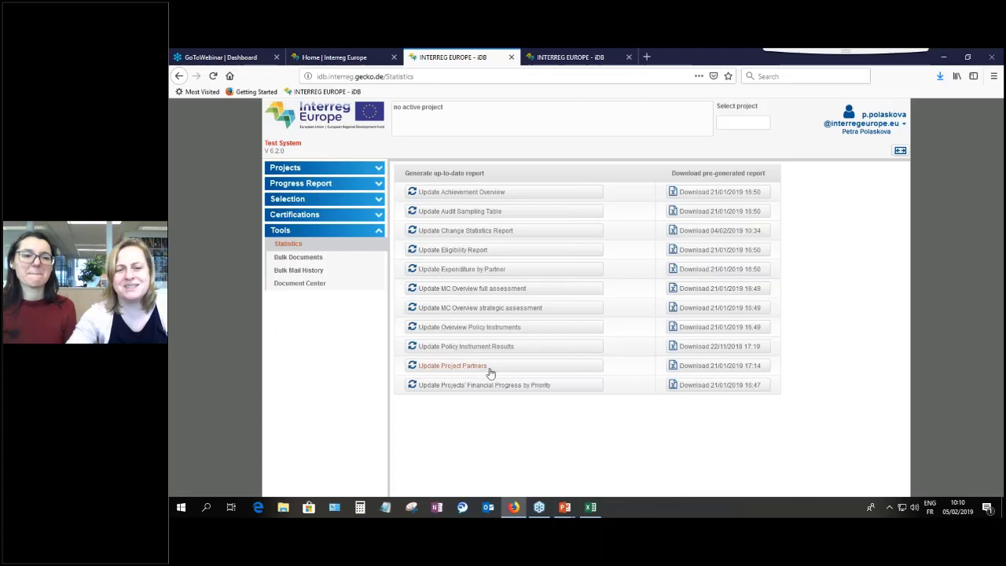
left_click(704, 372)
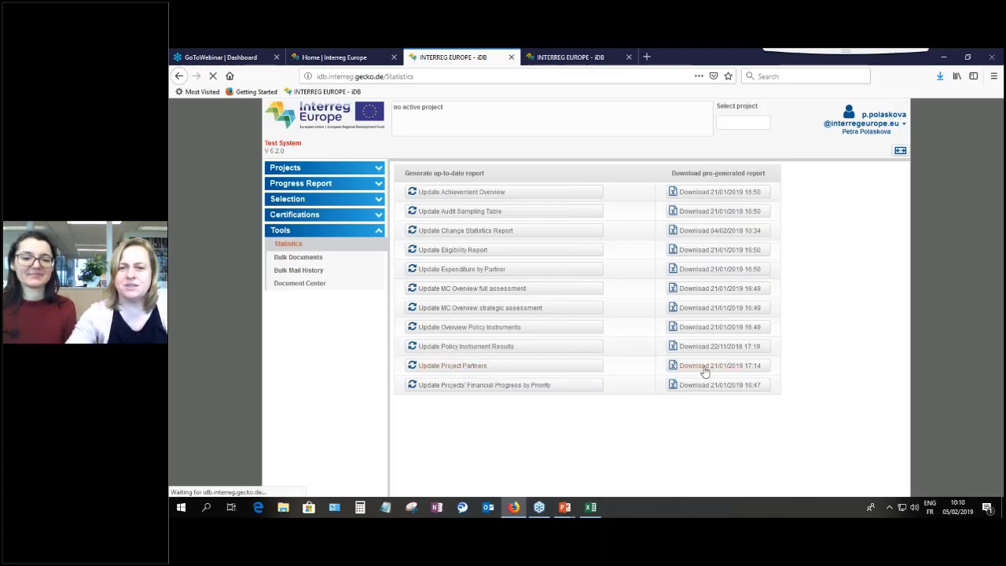
left_click(626, 331)
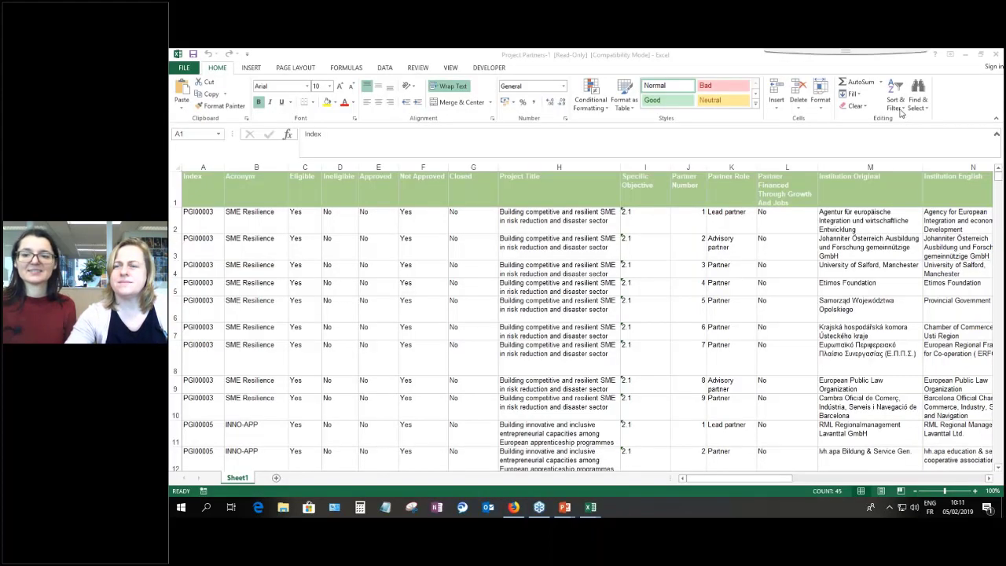
- Add header-row filters and filter Approved to Yes, showing 1504 of 6761 partners
left_click(901, 109)
left_click(906, 158)
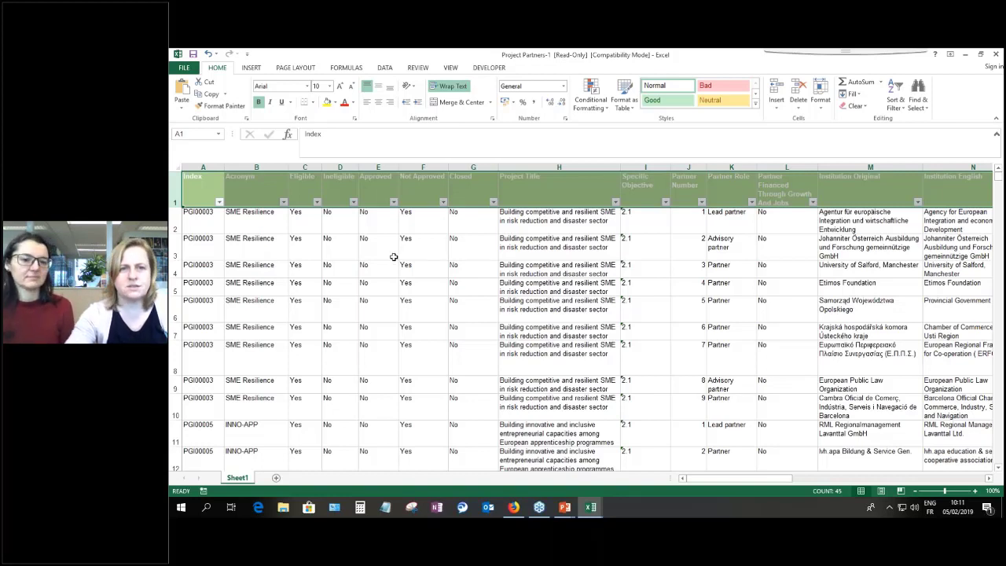
left_click(393, 203)
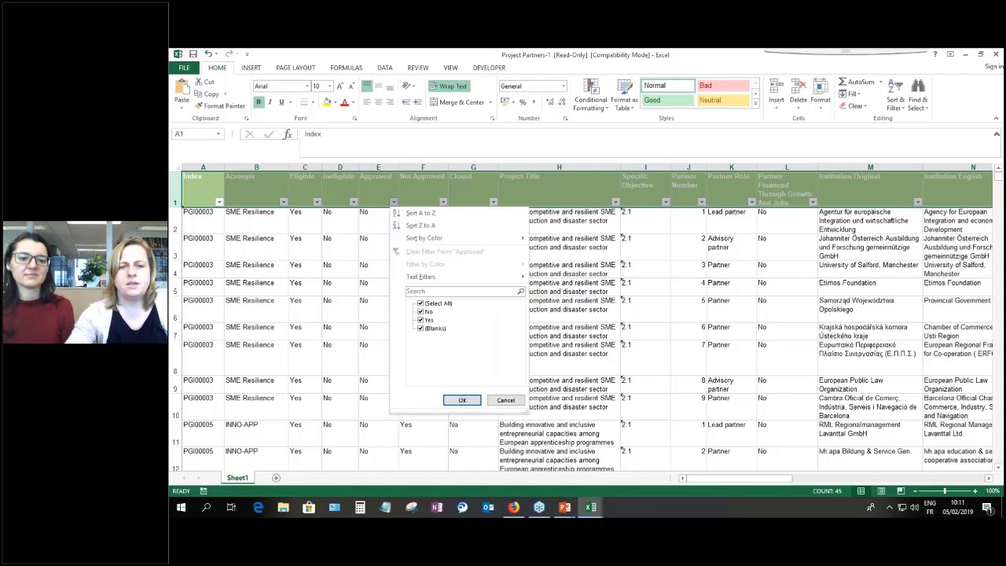
left_click(440, 303)
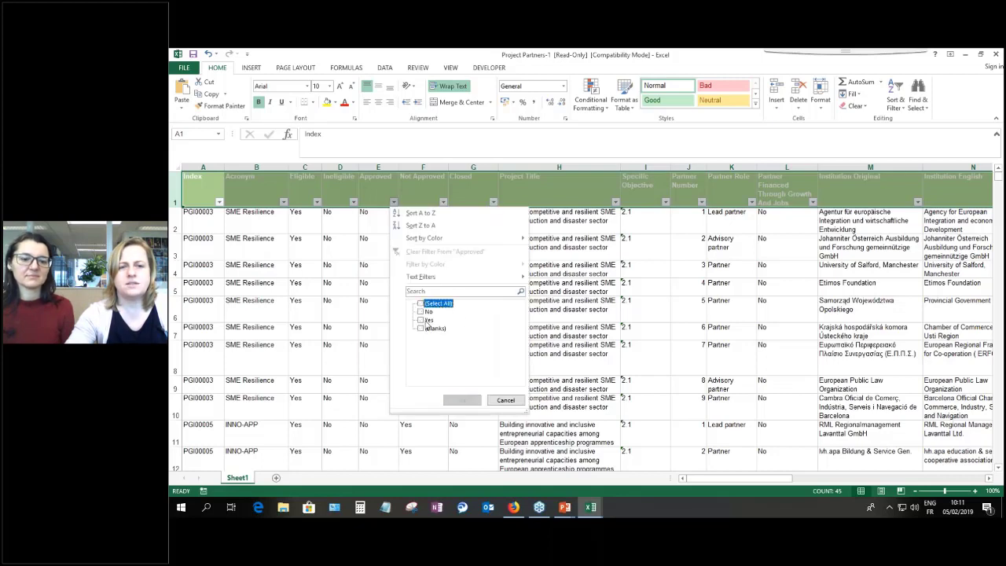
left_click(428, 320)
left_click(453, 400)
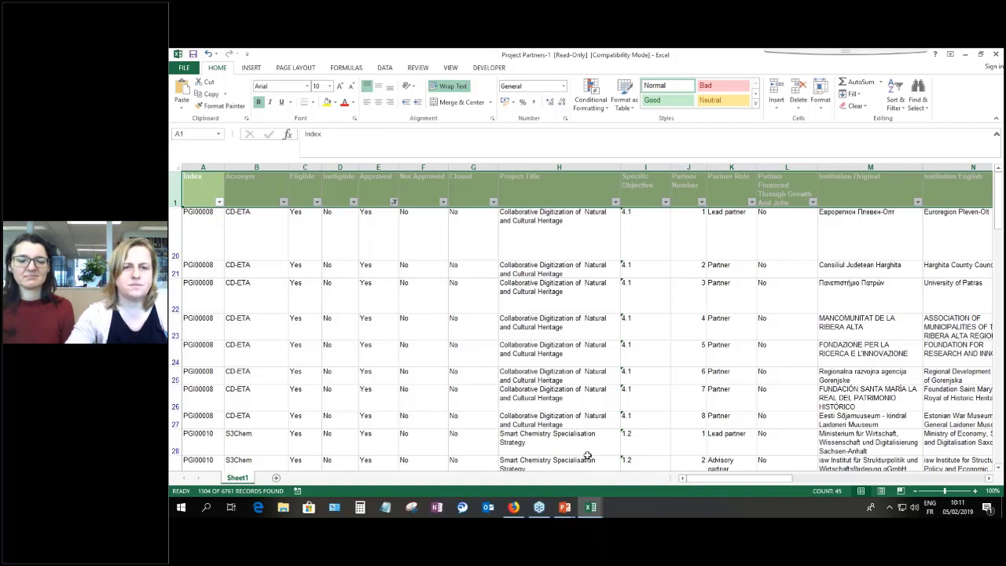
- Filter the Country Code column to FR only
left_click_drag(701, 482, 800, 486)
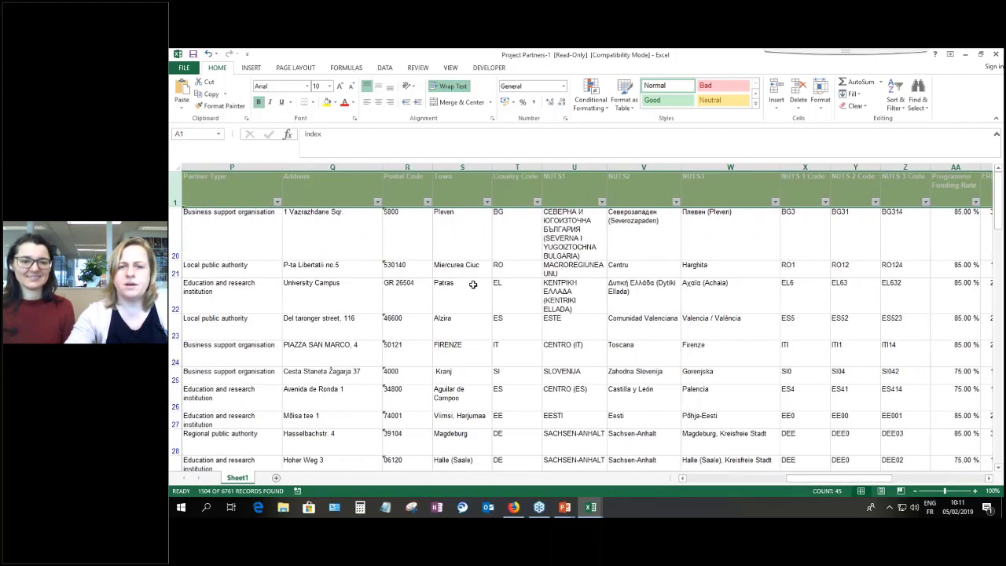
left_click(537, 202)
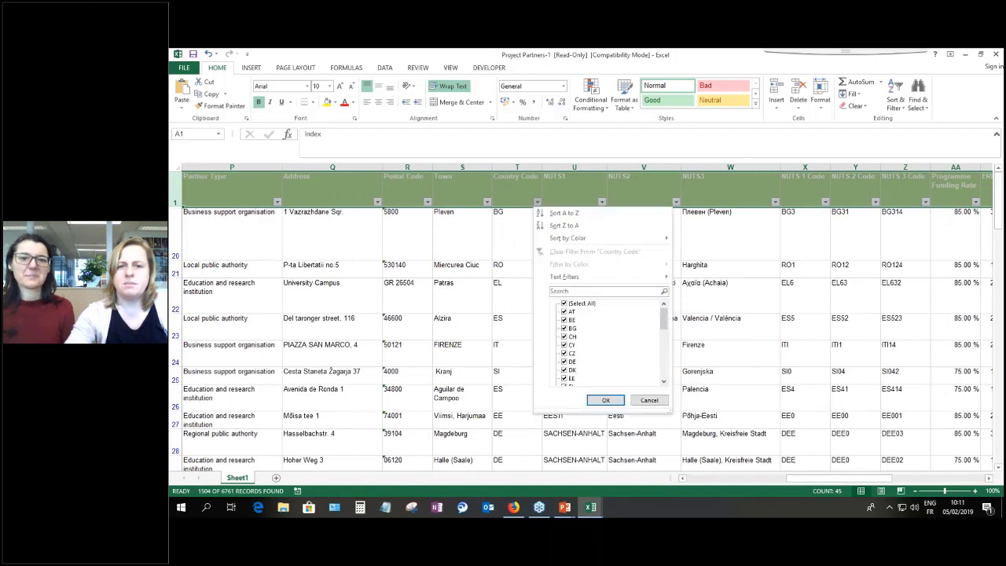
left_click(581, 303)
left_click_drag(663, 319, 662, 346)
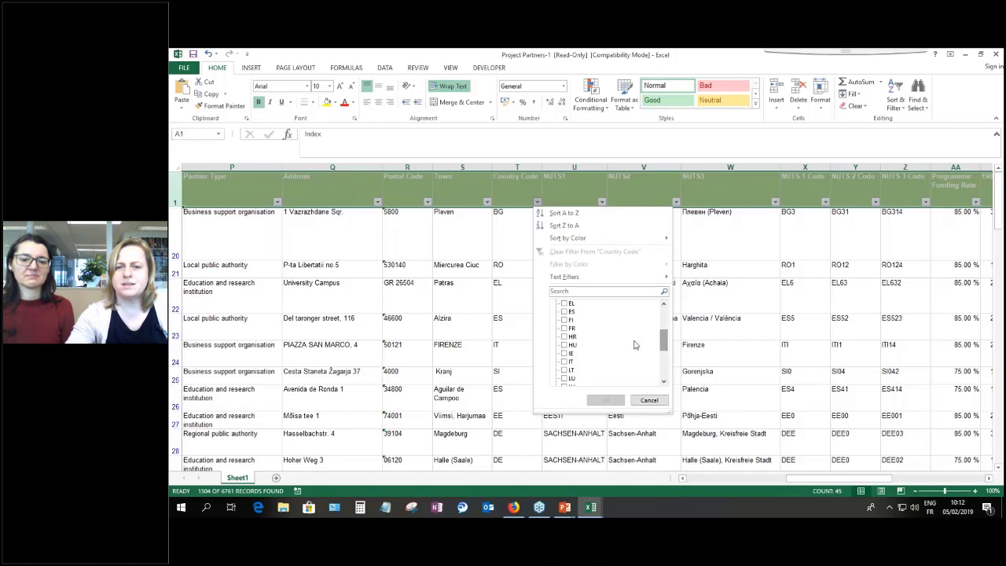
left_click(565, 329)
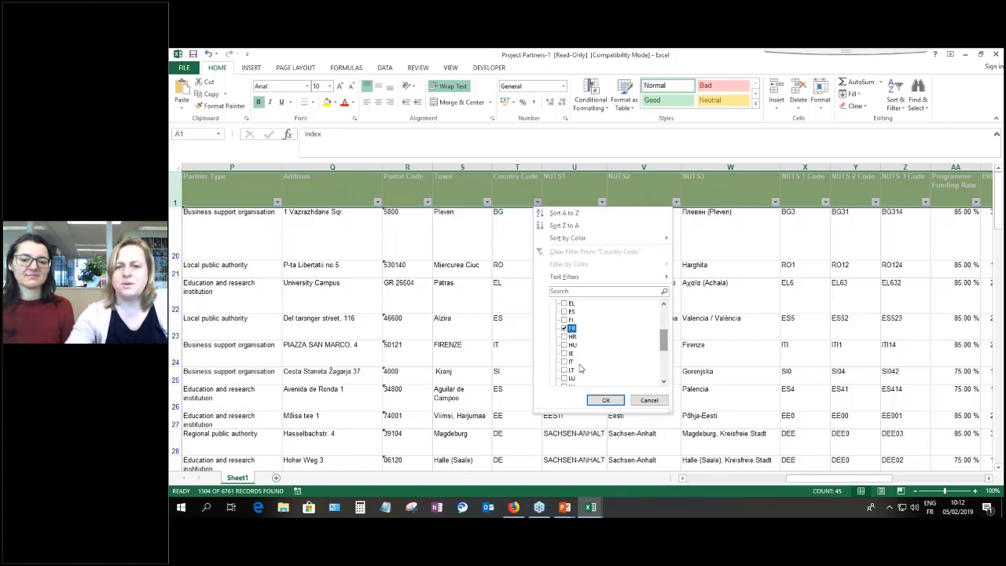
left_click(605, 402)
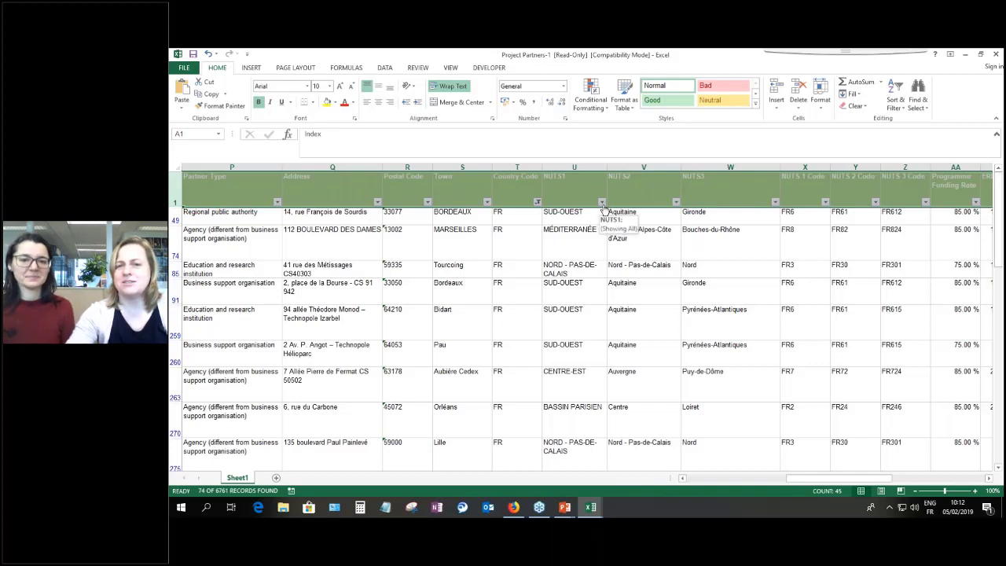
- Change the Country Code filter selection to DE only
left_click(536, 202)
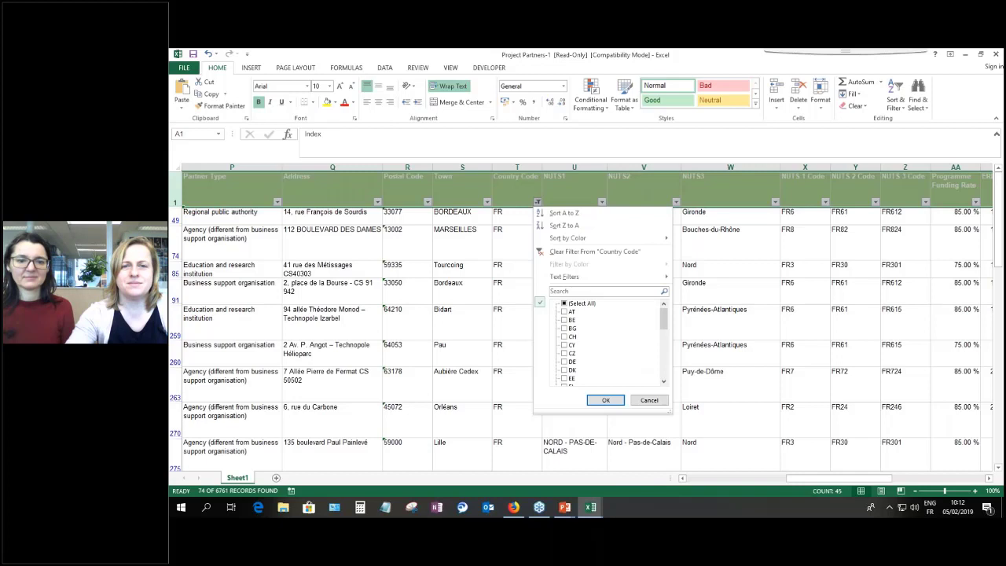
left_click(564, 303)
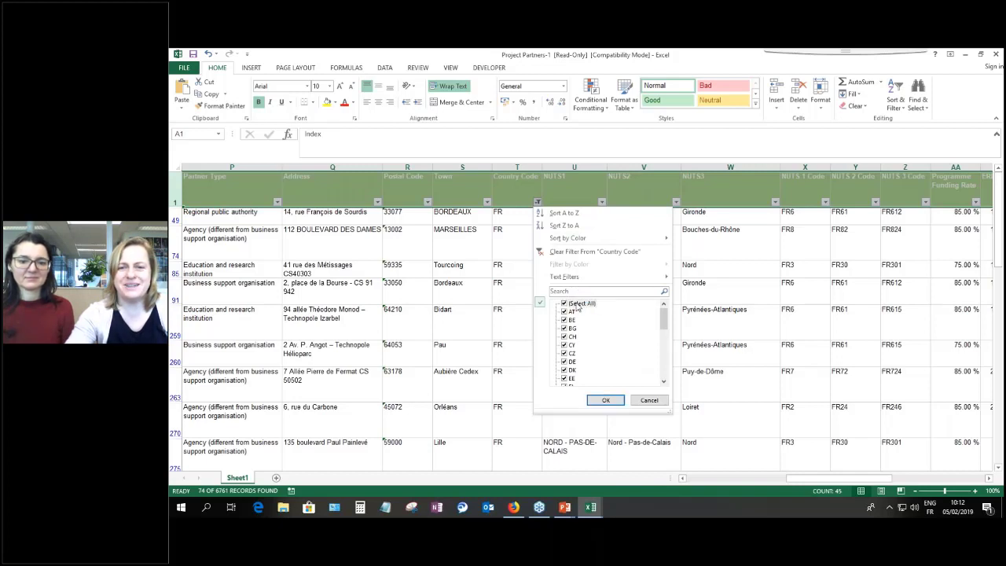
left_click(564, 361)
- Apply the DE country filter, then narrow NUTS1 to SACHSEN-ANHALT, leaving 10 records
left_click(603, 401)
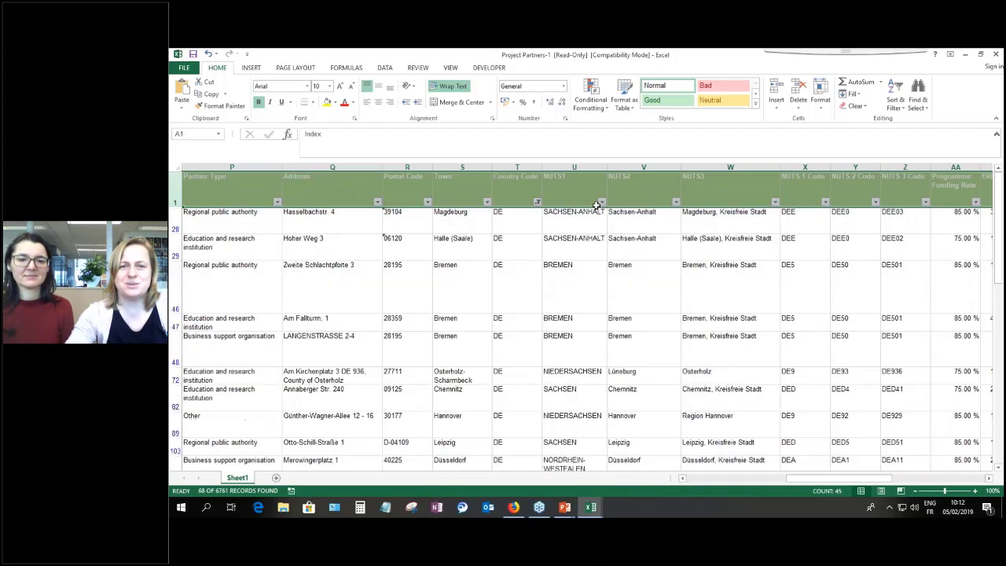
left_click(602, 202)
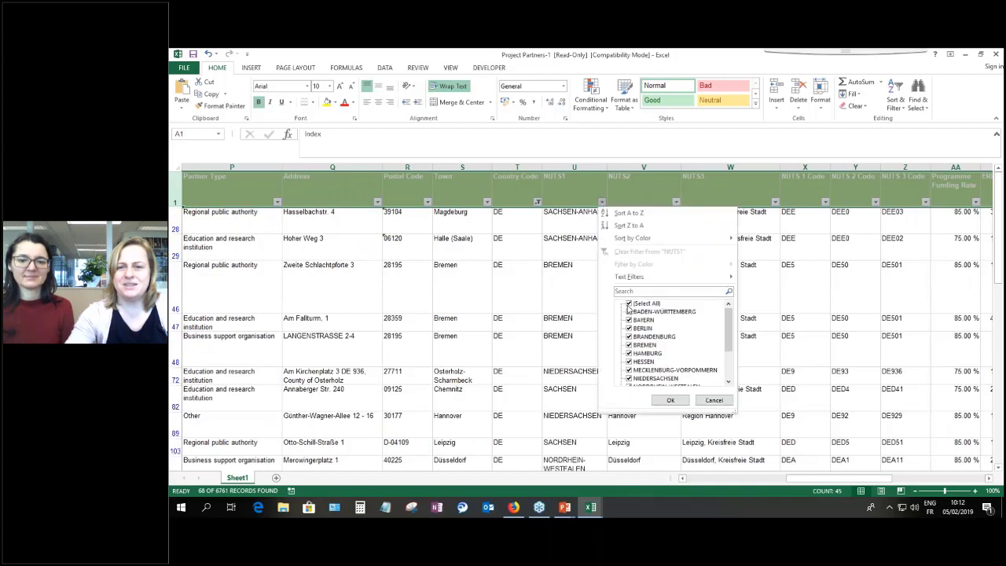
left_click(629, 304)
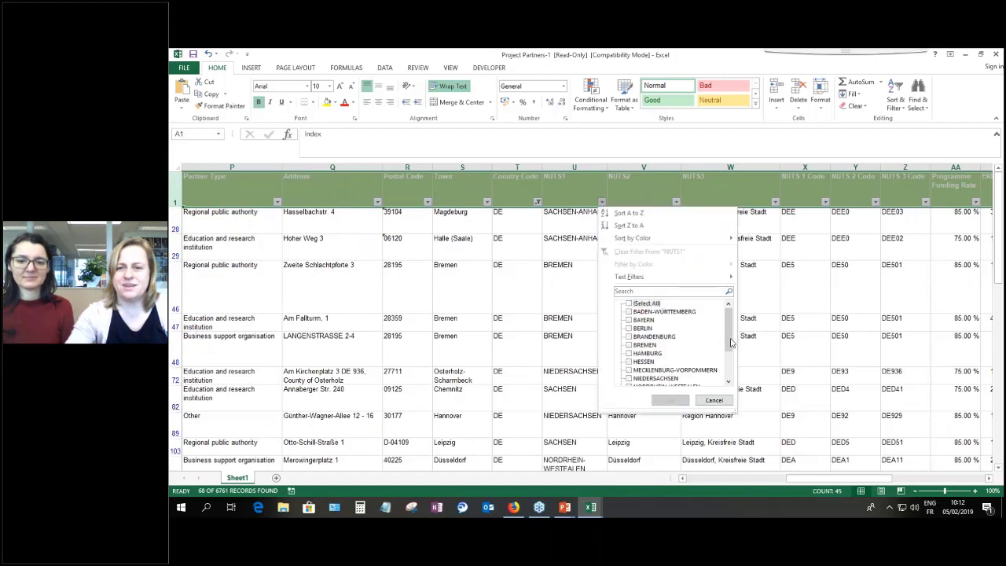
scroll(691, 339, "down", 2)
left_click(644, 362)
left_click(670, 401)
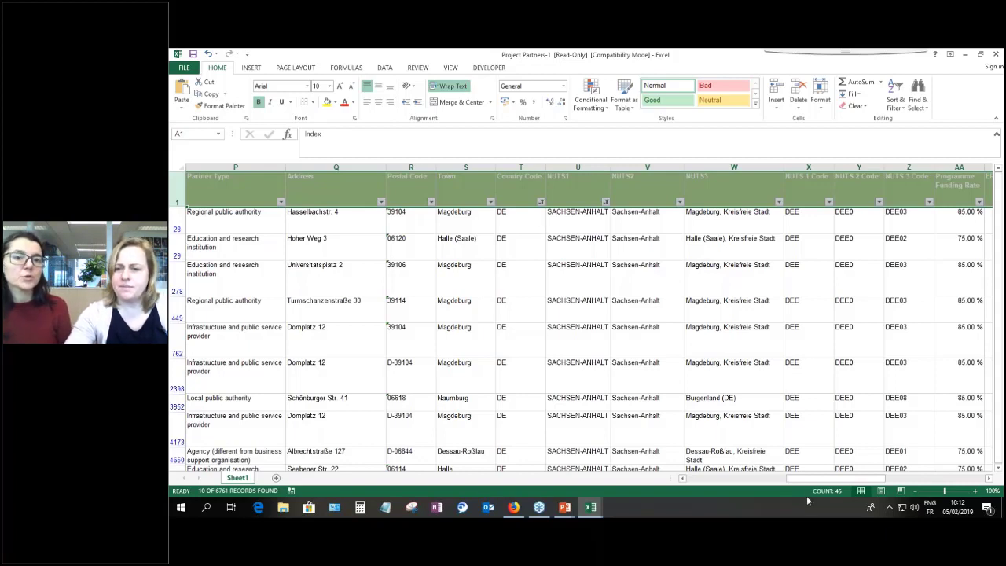
left_click_drag(806, 483, 702, 483)
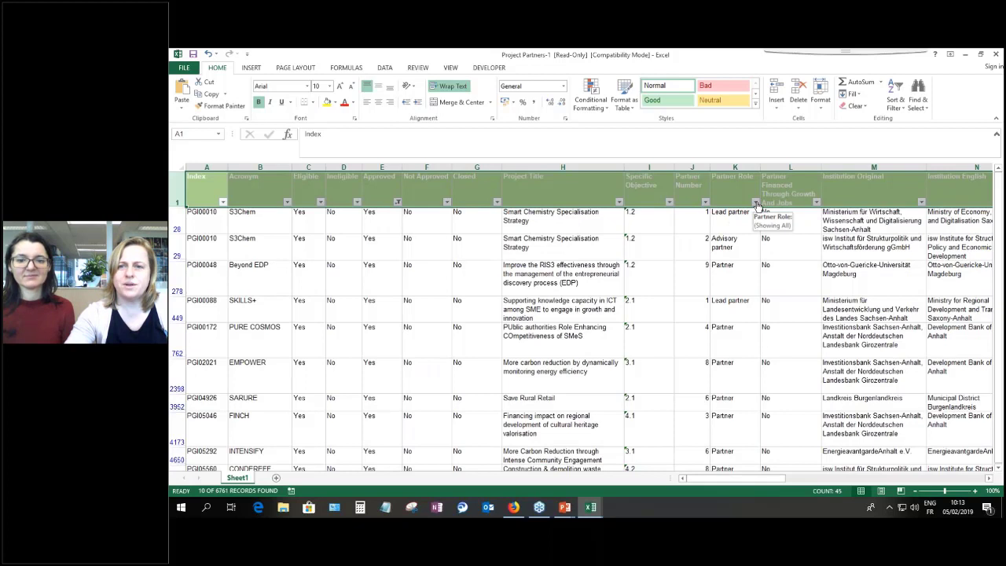
left_click(248, 213)
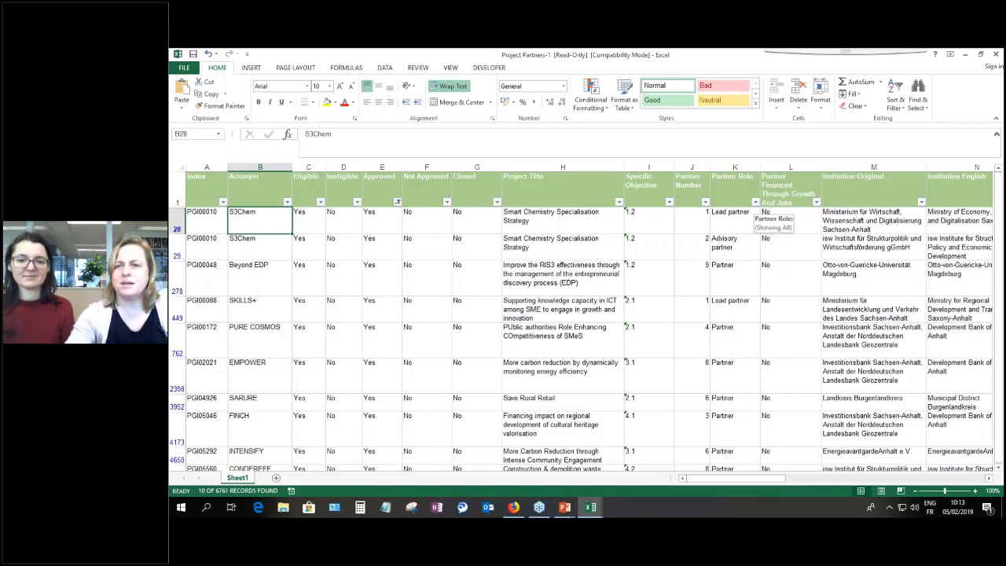
left_click(755, 202)
left_click(802, 304)
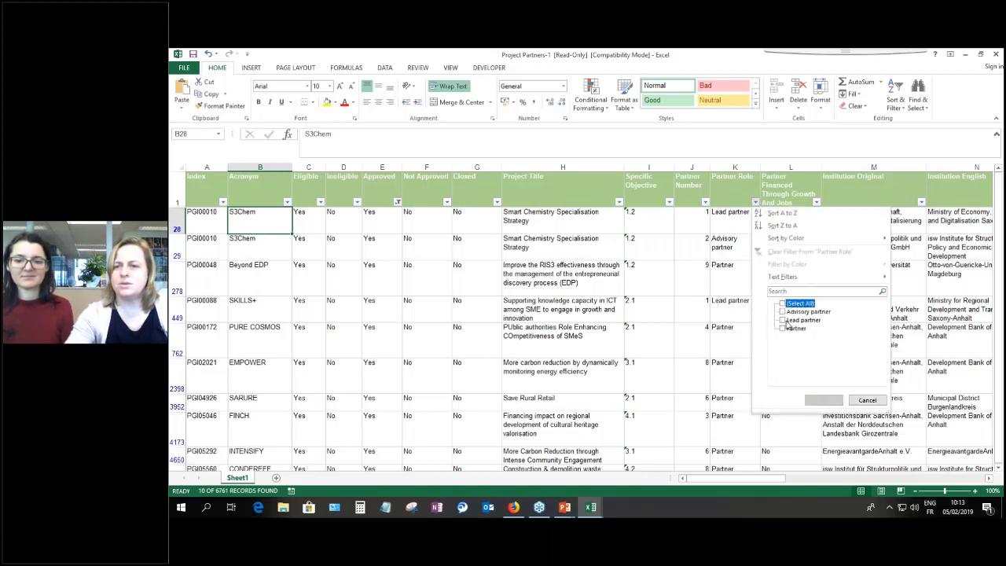
left_click(785, 321)
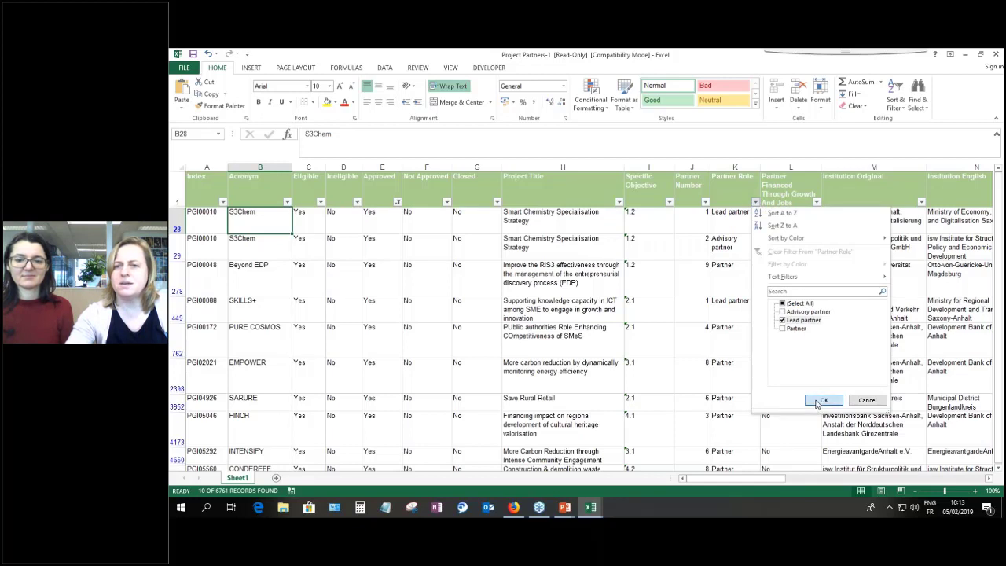
left_click(820, 401)
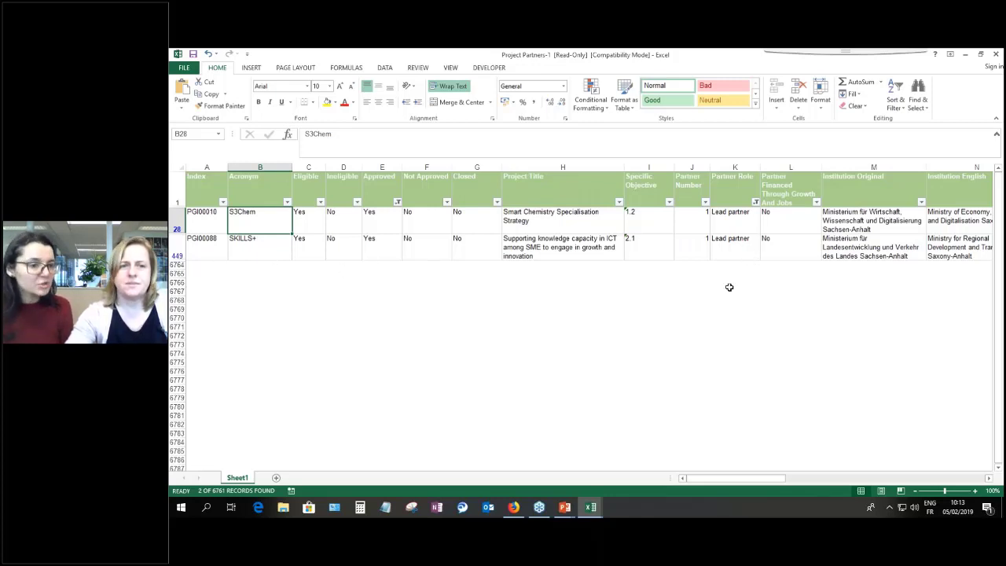
left_click_drag(749, 483, 692, 487)
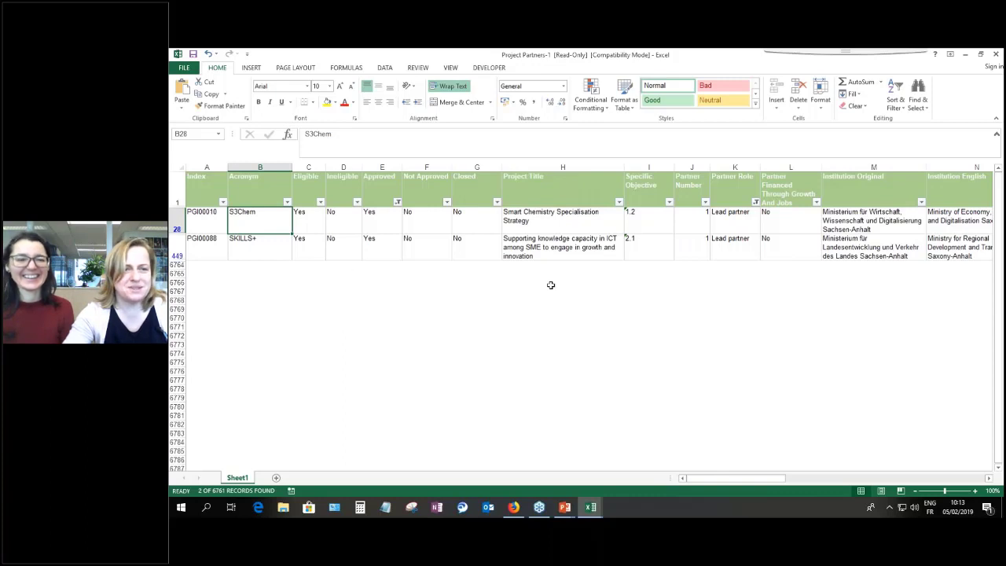
left_click(755, 202)
left_click(786, 303)
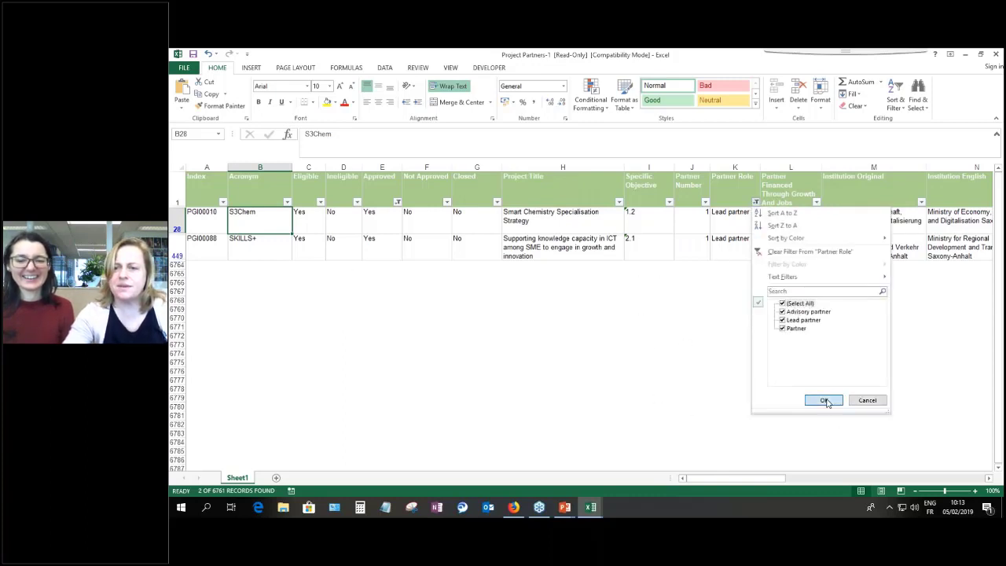
left_click(825, 400)
left_click_drag(775, 479, 853, 491)
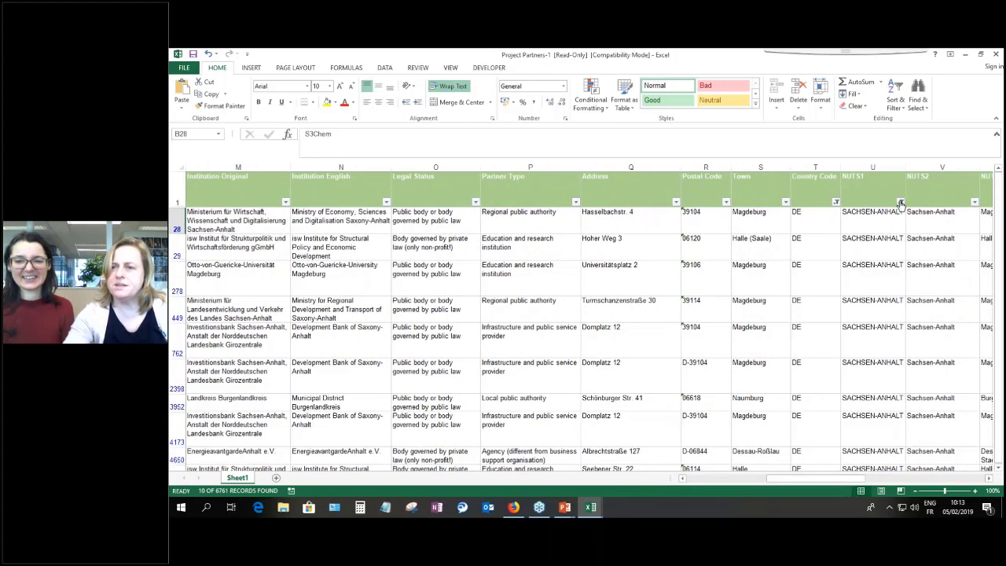
left_click(901, 202)
left_click(894, 304)
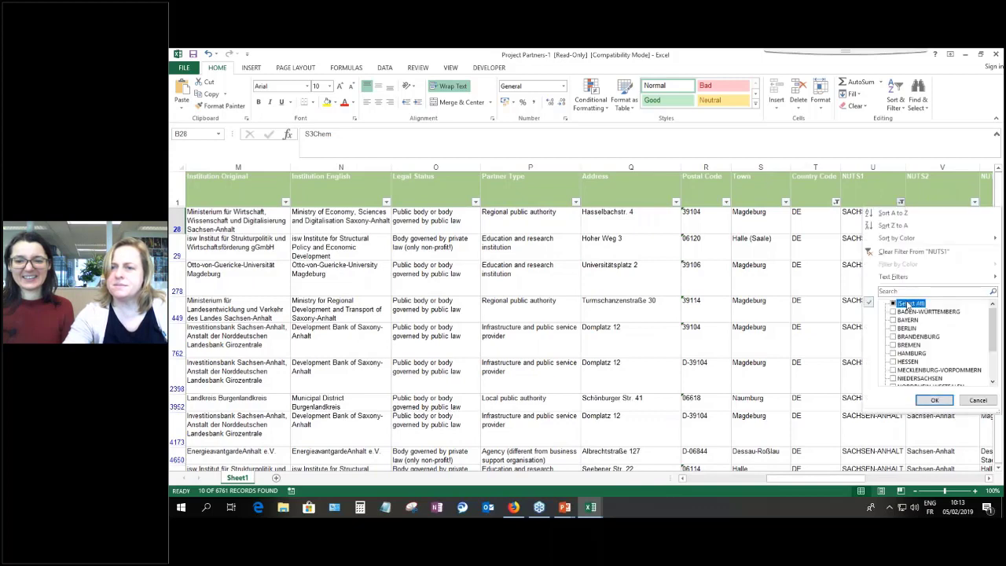
left_click(934, 400)
left_click_drag(851, 481, 694, 457)
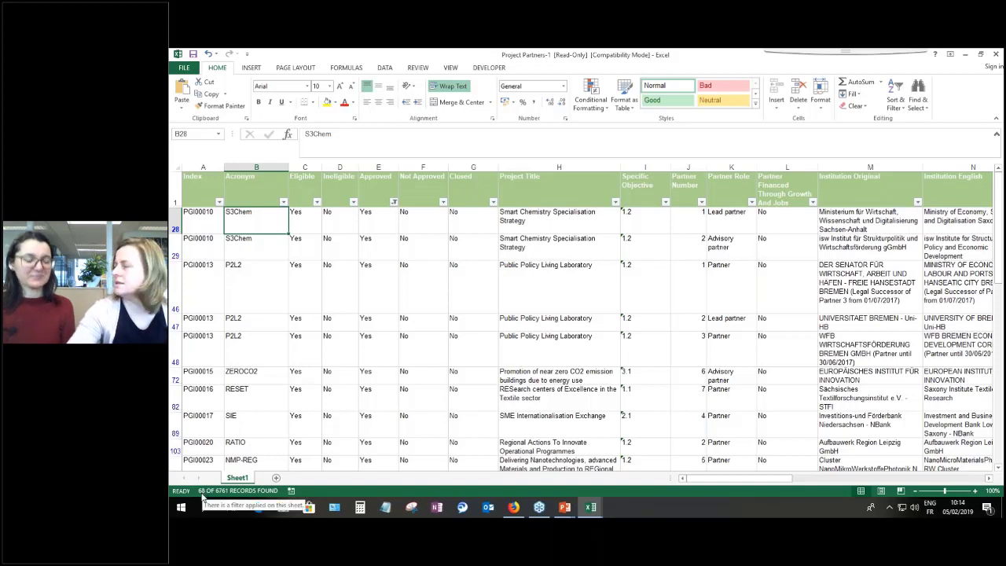
left_click(752, 206)
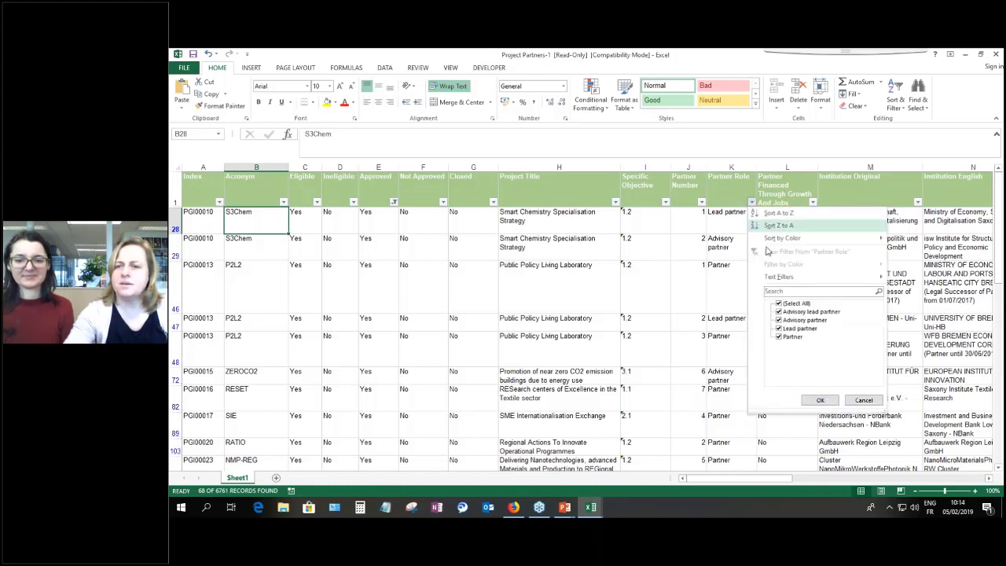
left_click(800, 305)
left_click(784, 313)
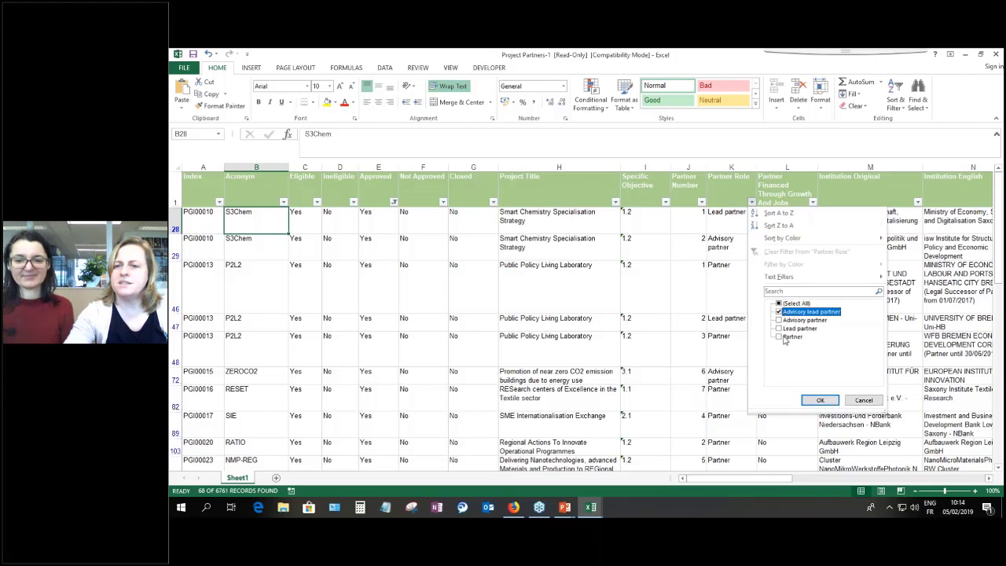
left_click(784, 329)
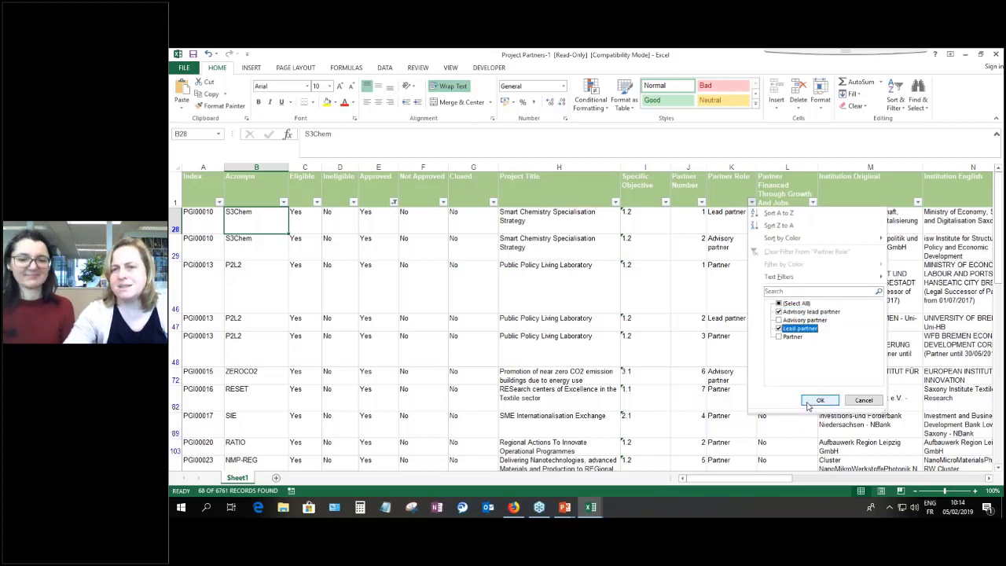
left_click(809, 401)
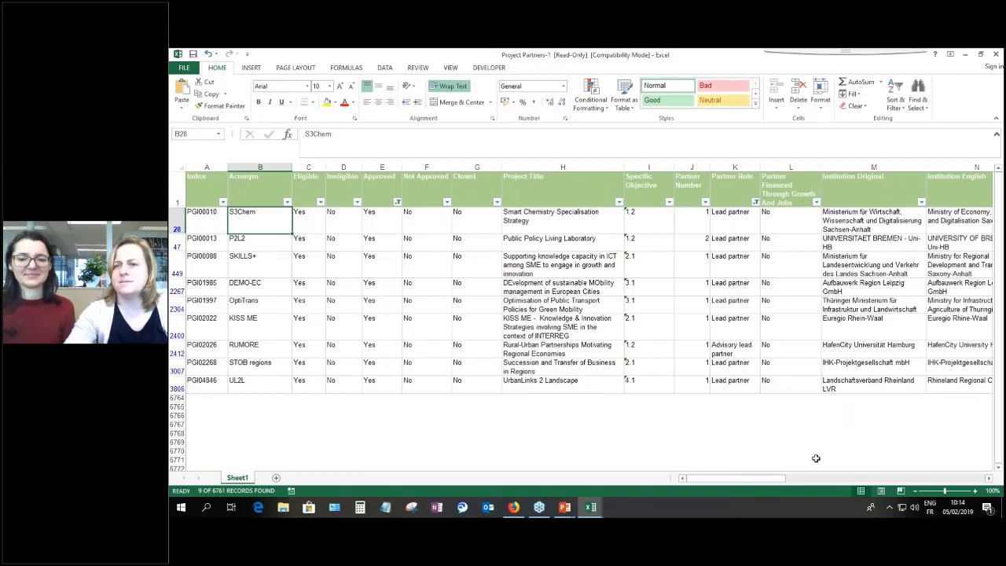
left_click(755, 202)
left_click(782, 304)
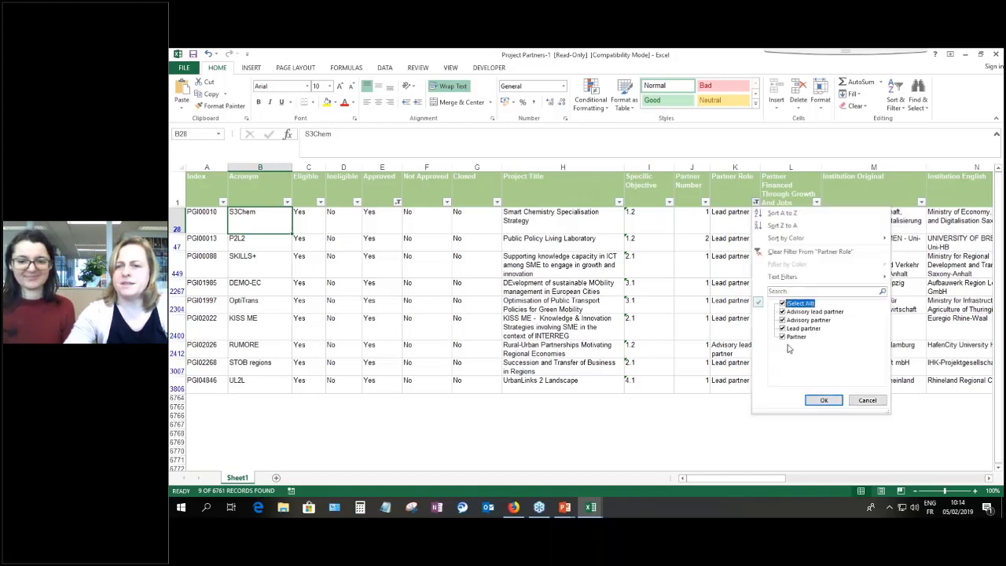
left_click(821, 401)
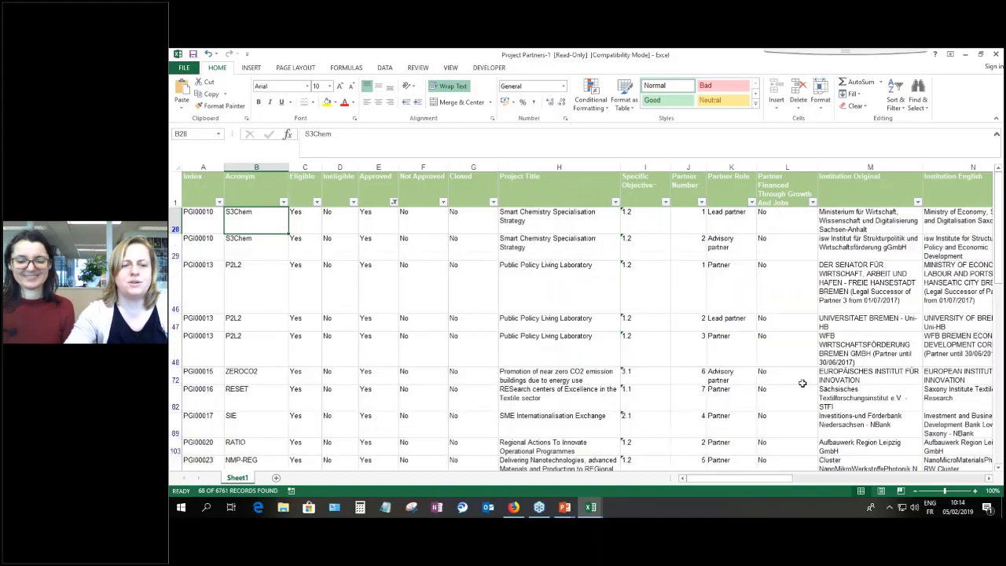
- AutoSum =SUBTOTAL(9,AB2:AB6763) into AB6764 below ERDF Funding, giving 12858781.65
left_click_drag(790, 478, 944, 492)
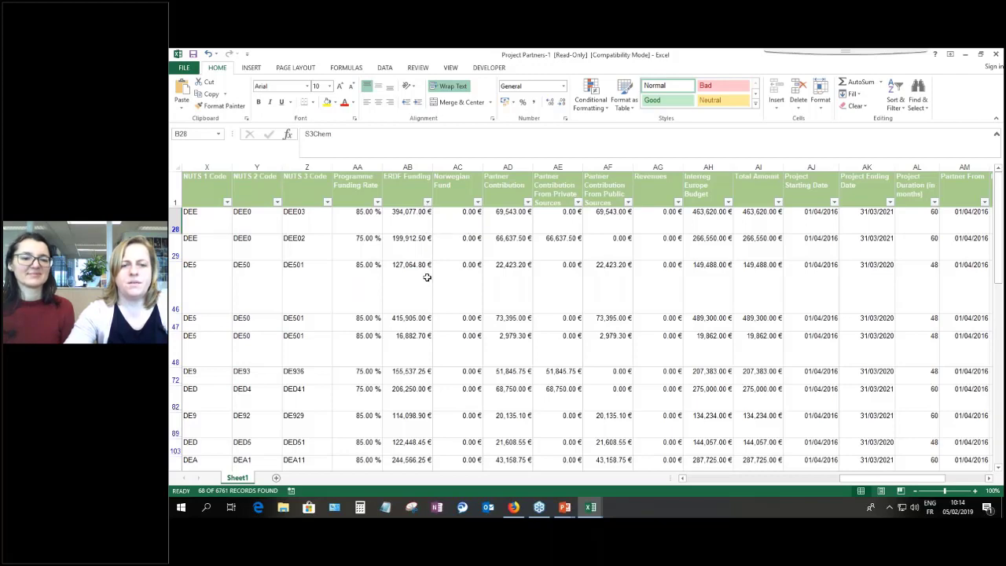
scroll(427, 279, "down", 2)
scroll(412, 323, "down", 10)
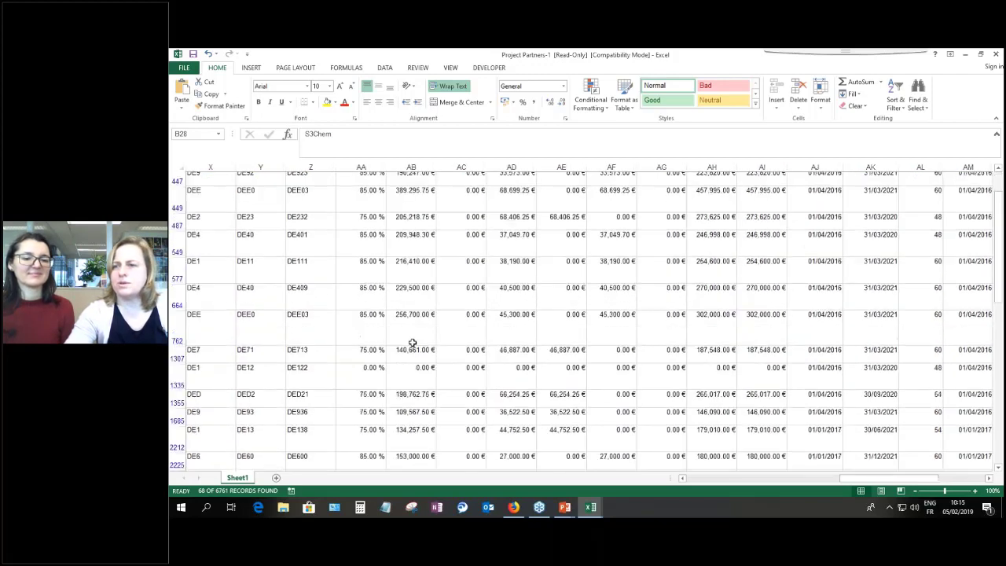
left_click_drag(994, 330, 994, 464)
left_click(413, 454)
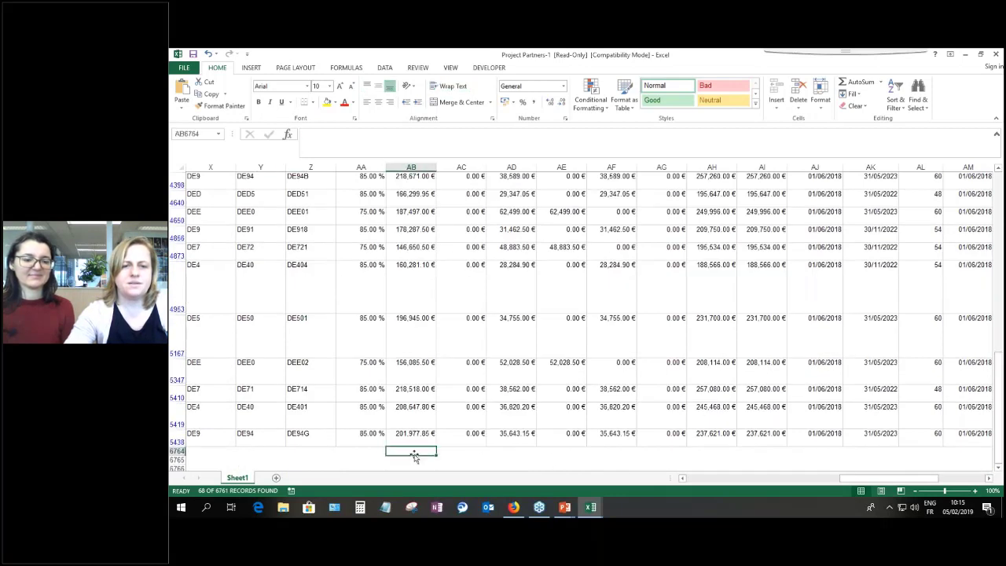
left_click(864, 82)
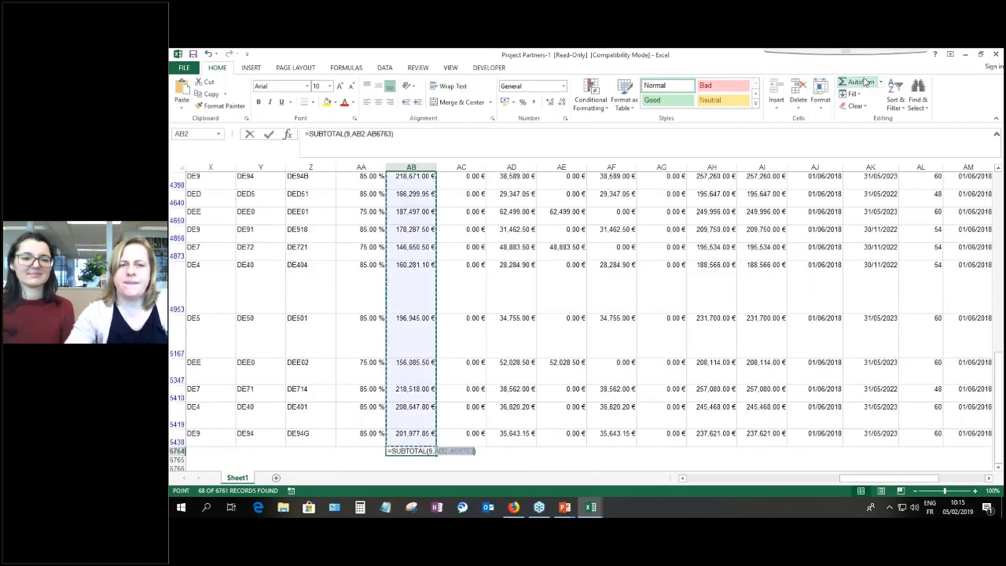
left_click(864, 82)
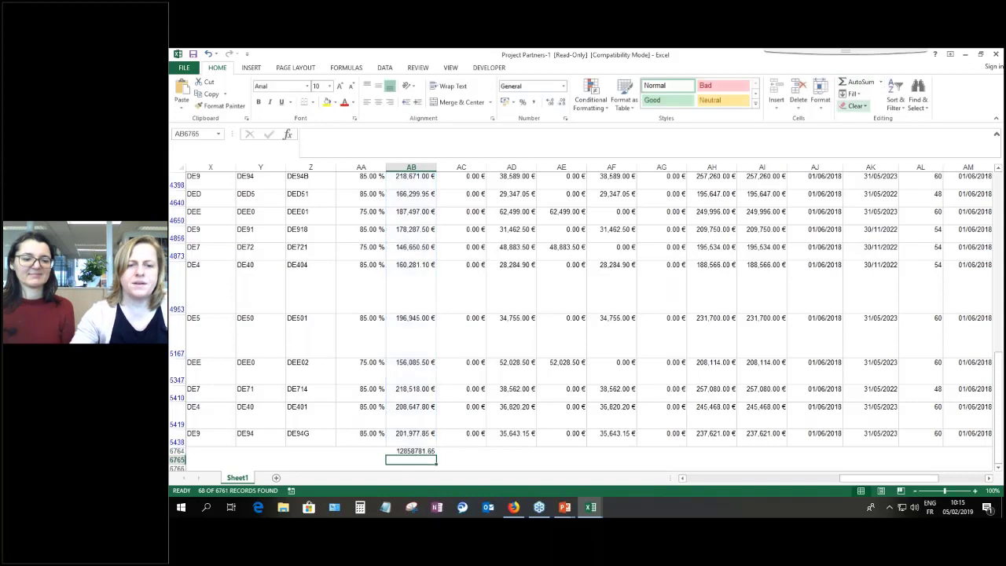
- Format AB6764 as Number with 1000 separator so it reads 12,858,781.65
right_click(427, 450)
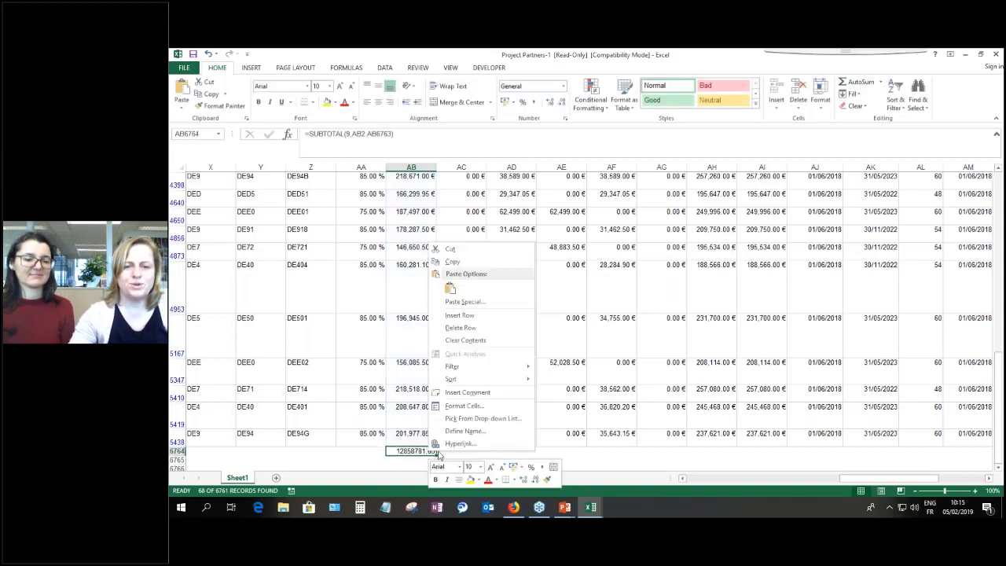
key("Escape")
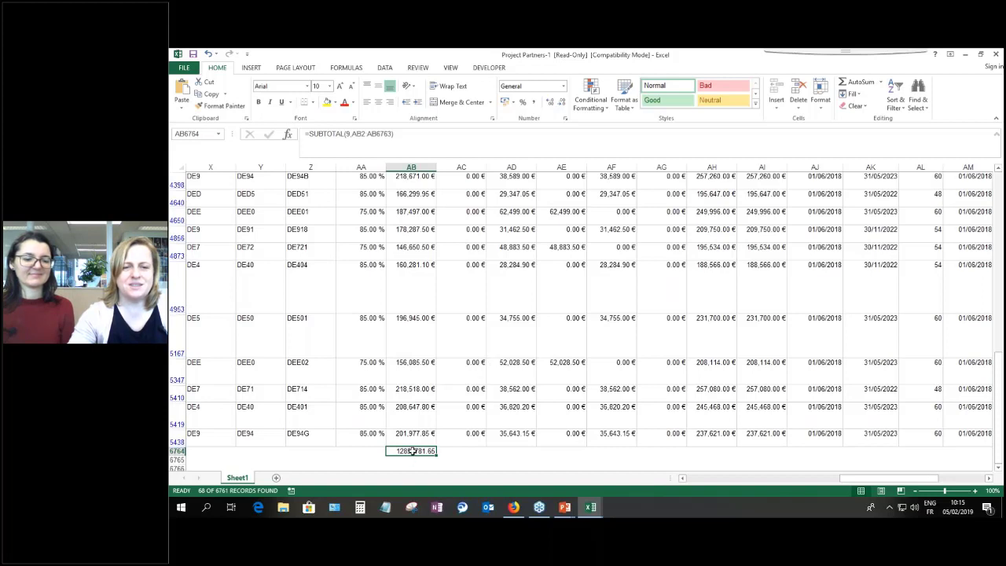
key("ctrl+1")
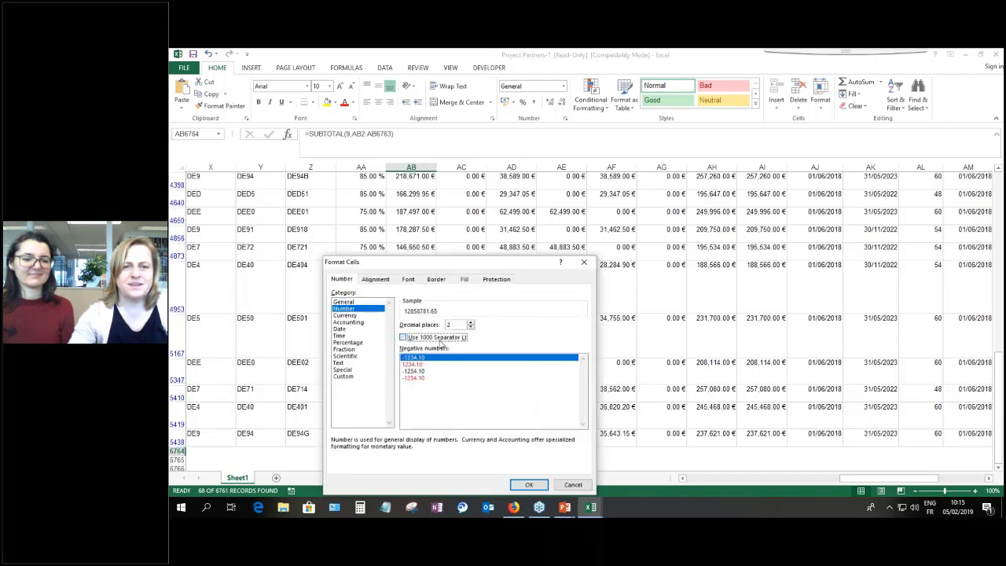
left_click(436, 337)
left_click(528, 485)
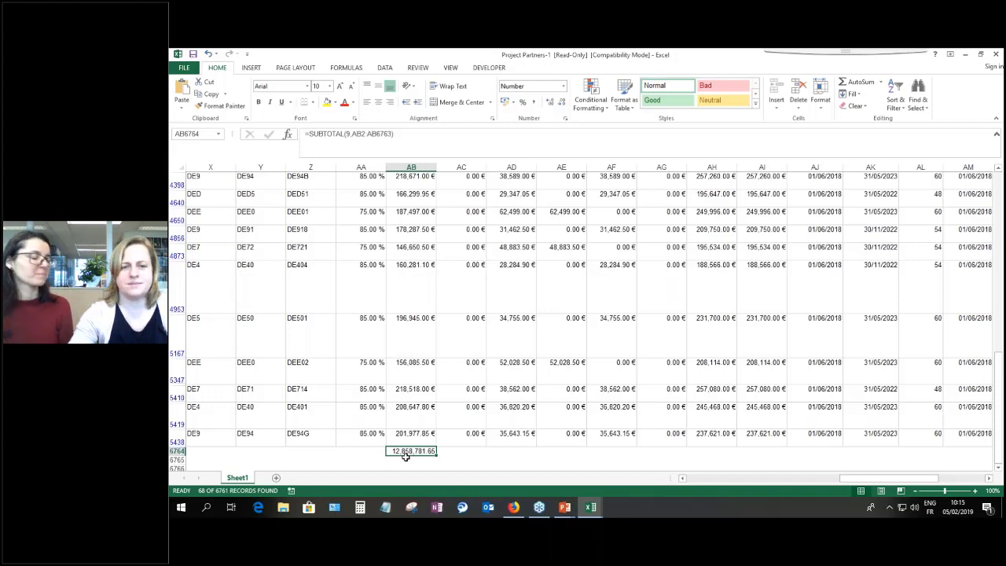
left_click_drag(999, 445, 996, 172)
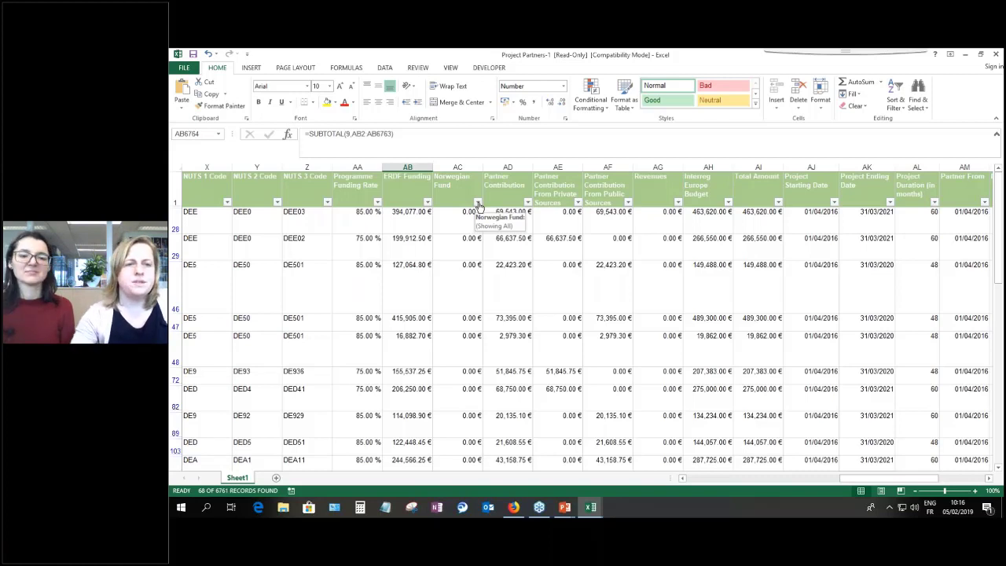
left_click_drag(870, 481, 902, 479)
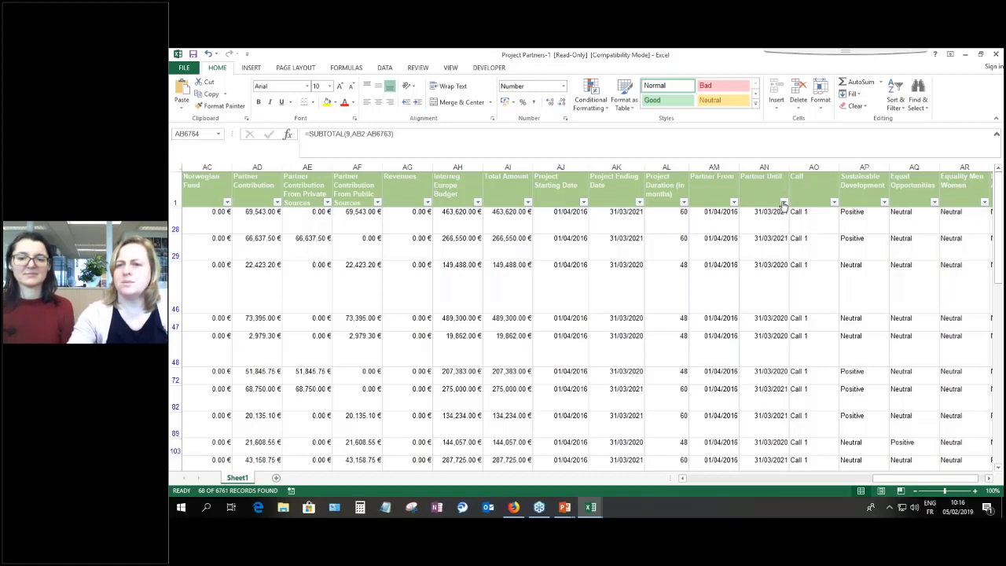
- Exclude 2018 end dates in the Partner Until filter
left_click(783, 201)
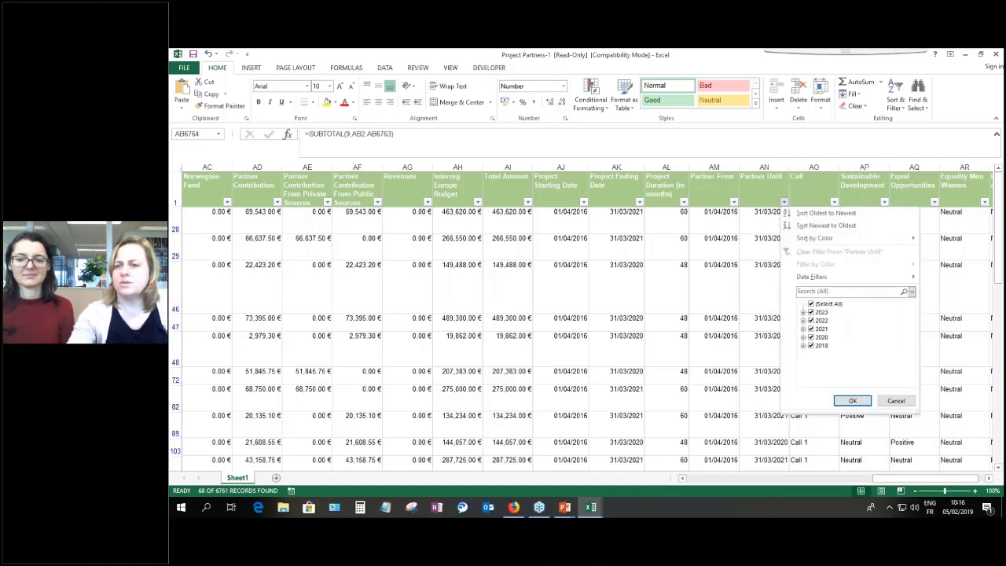
key("Escape")
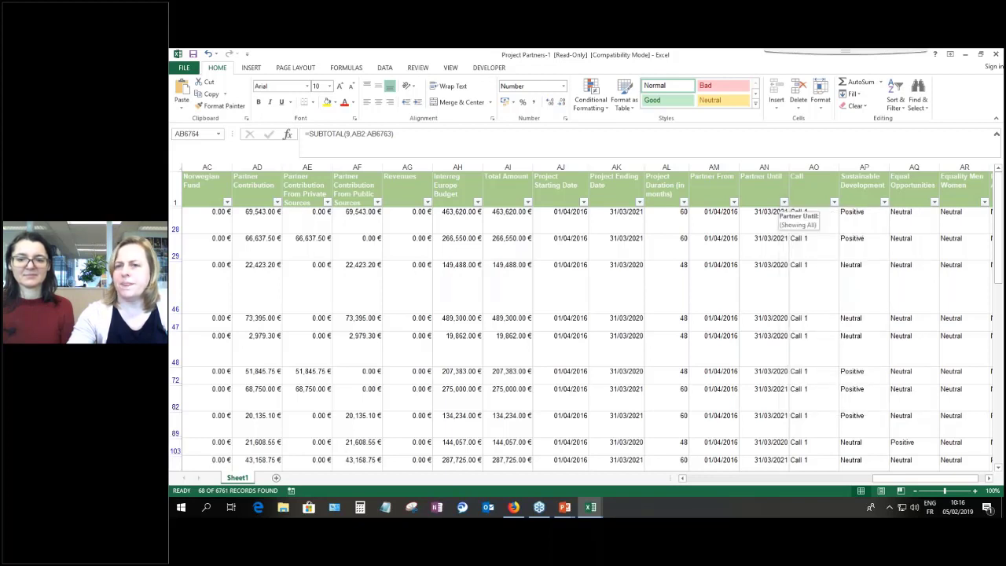
left_click(783, 201)
left_click(802, 346)
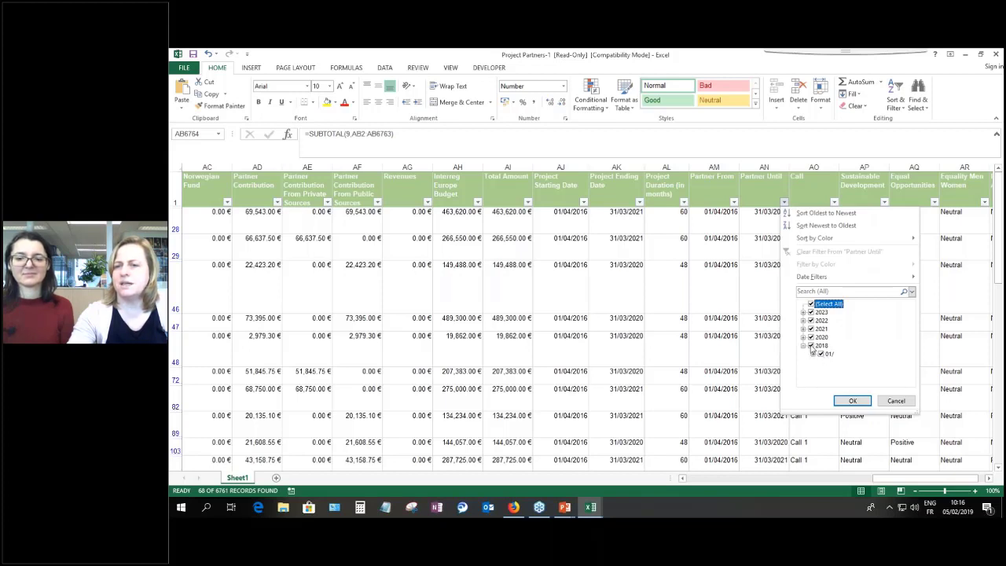
left_click(810, 345)
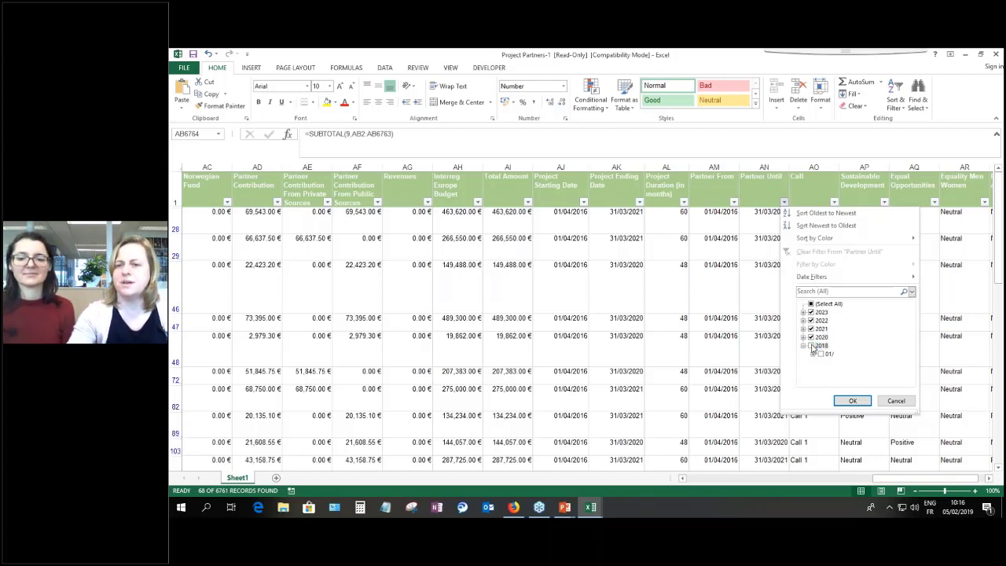
left_click(853, 399)
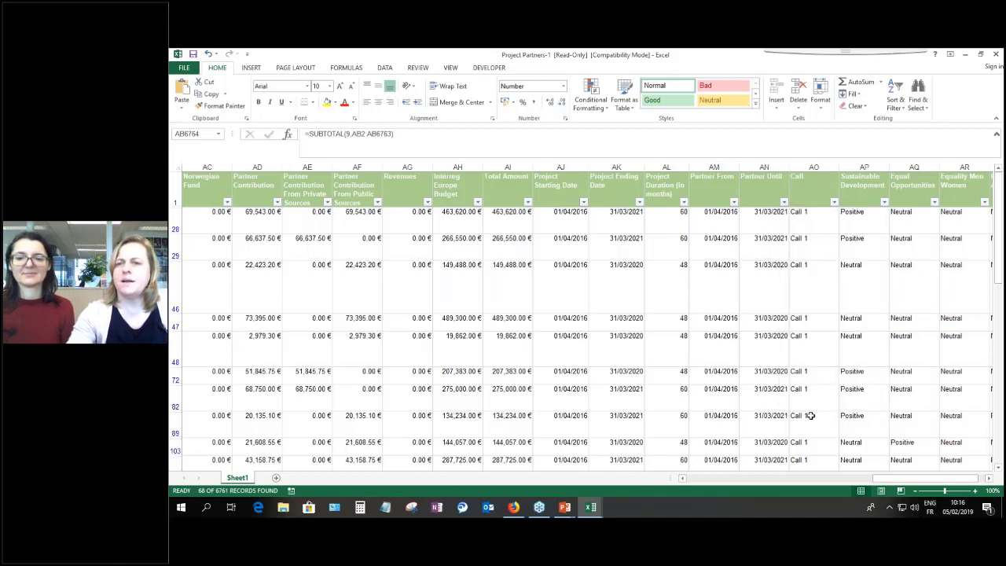
- Filter the Call column to Call 3 only, leaving 20 of 6761 records
left_click(834, 203)
left_click(861, 303)
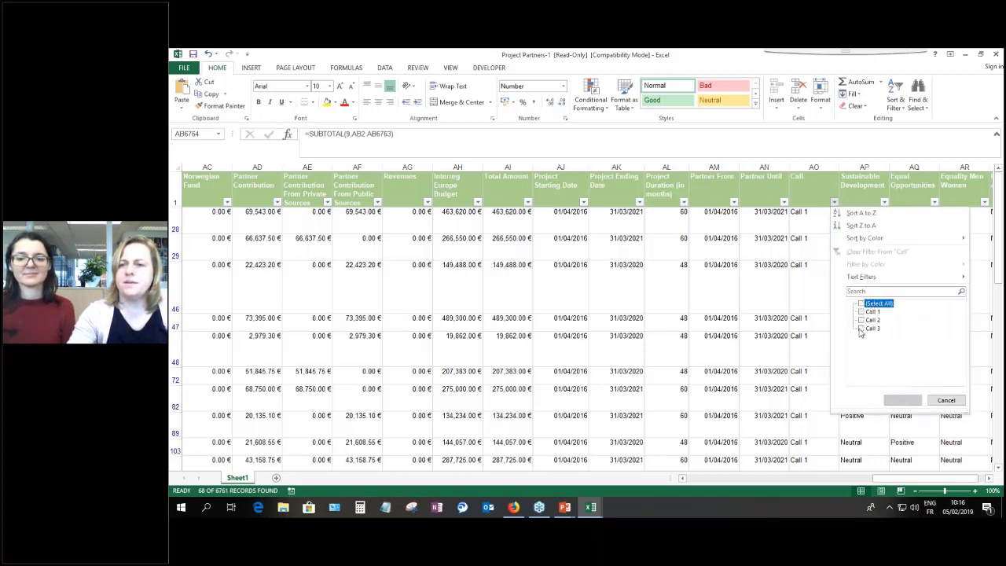
left_click(861, 328)
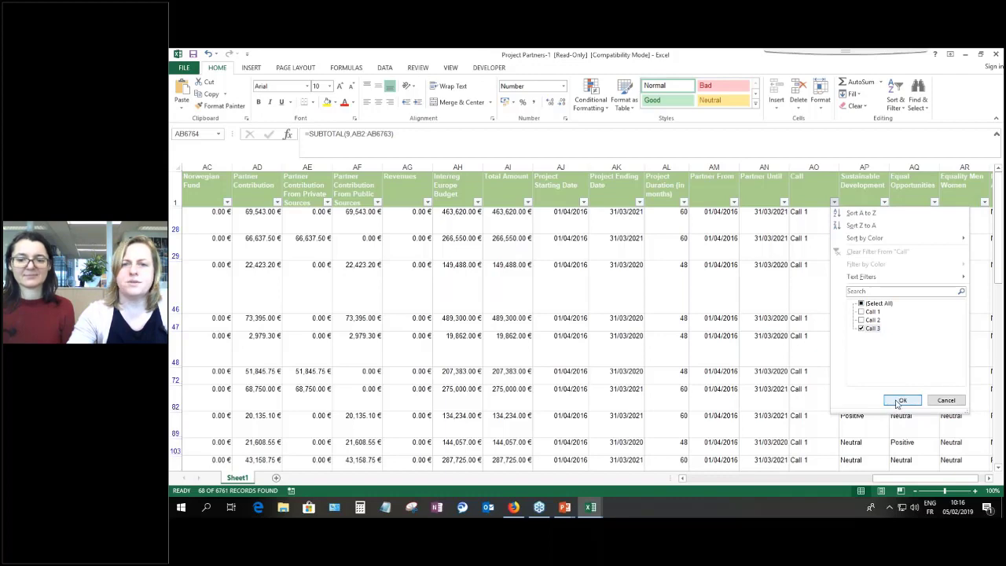
left_click(902, 400)
left_click_drag(881, 478, 764, 485)
left_click(946, 202)
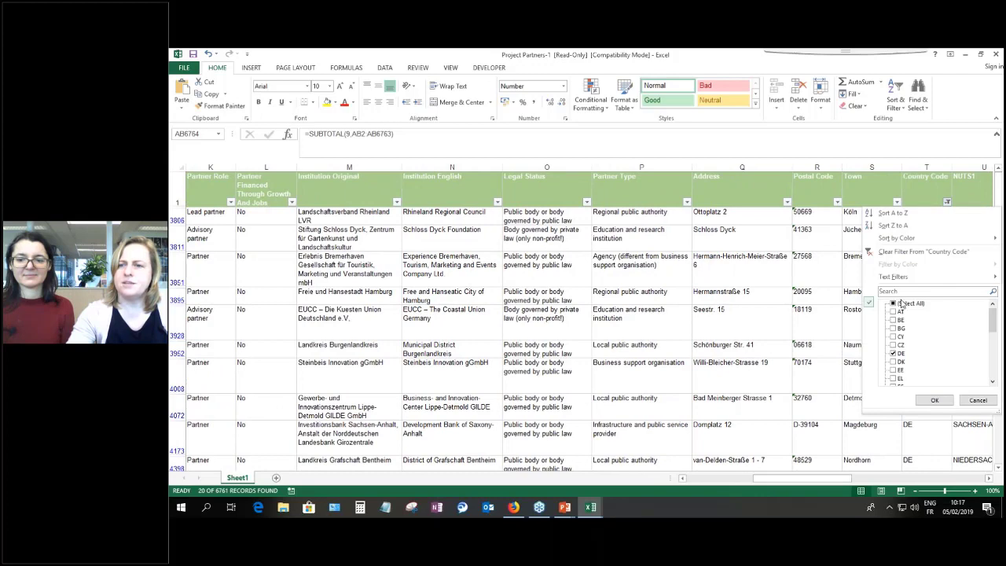
left_click(895, 303)
left_click(934, 402)
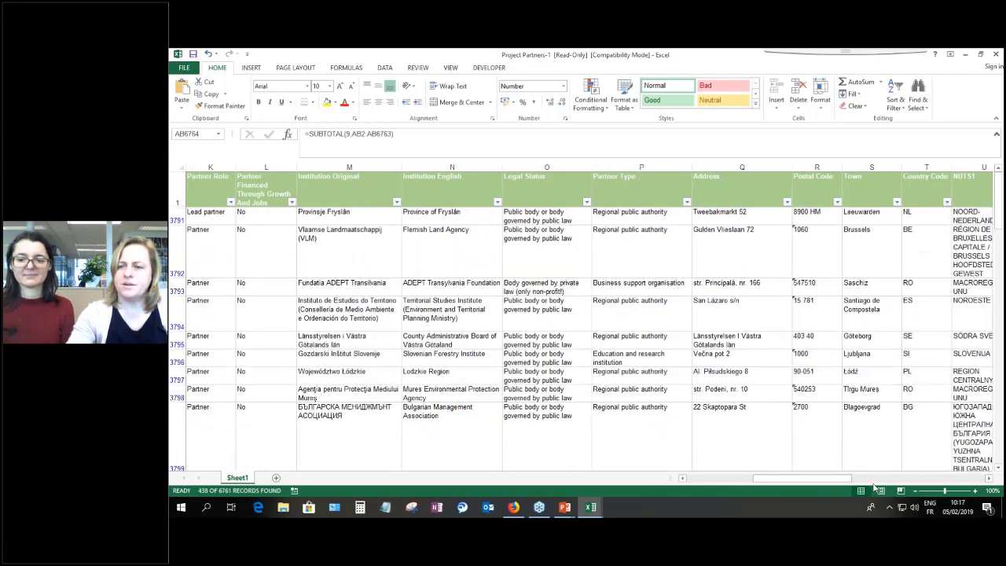
left_click_drag(847, 481, 872, 481)
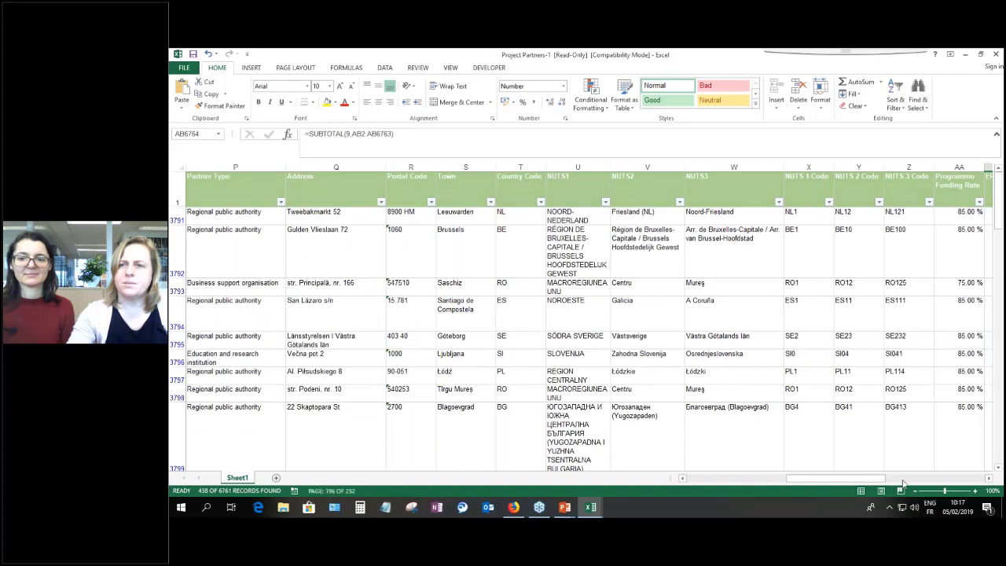
left_click(881, 490)
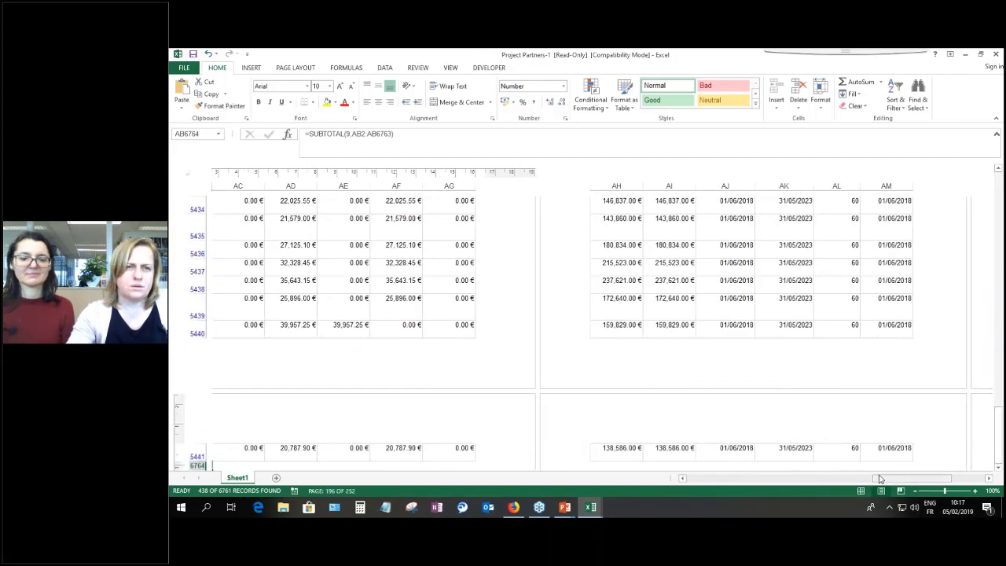
left_click(681, 477)
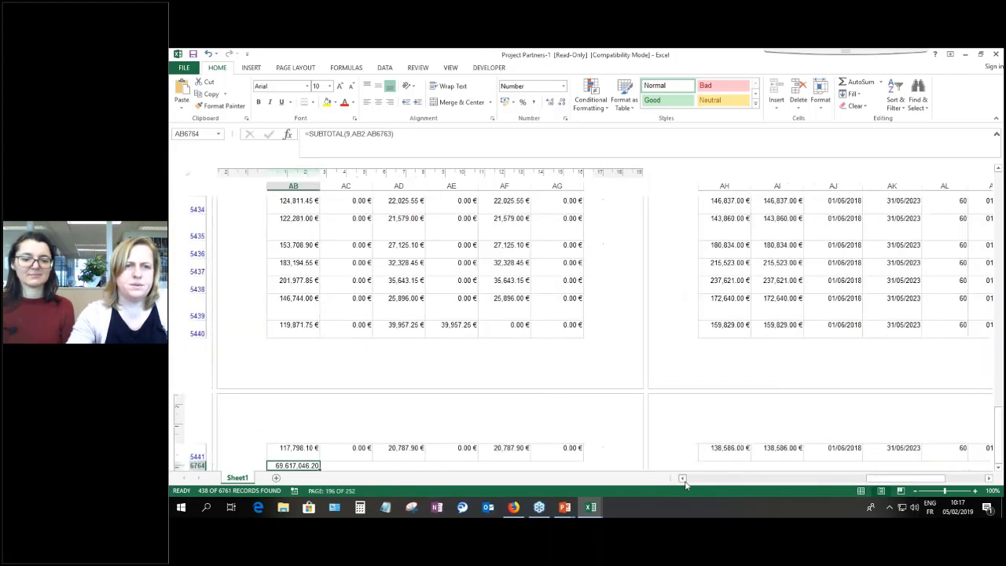
left_click(681, 478)
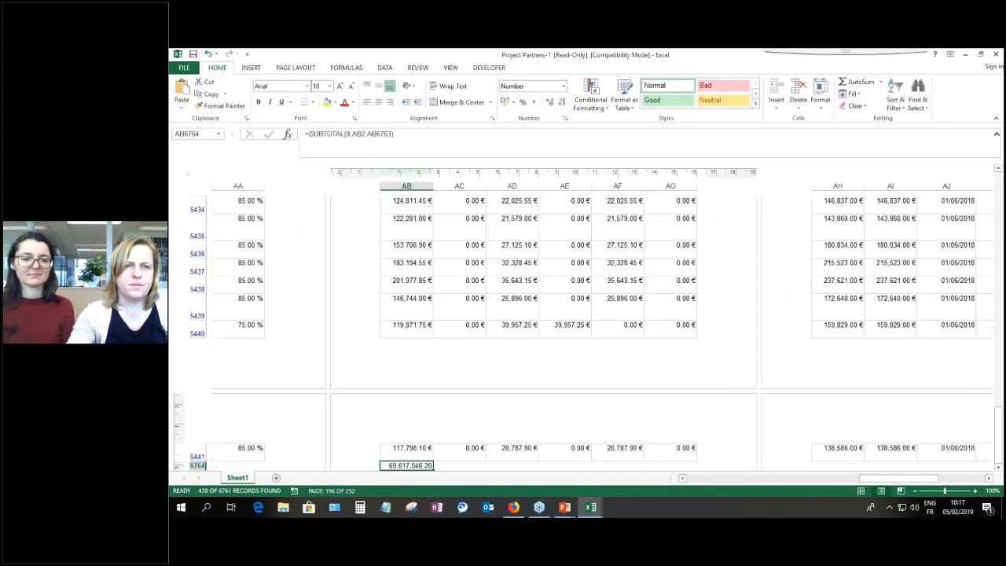
left_click(408, 204)
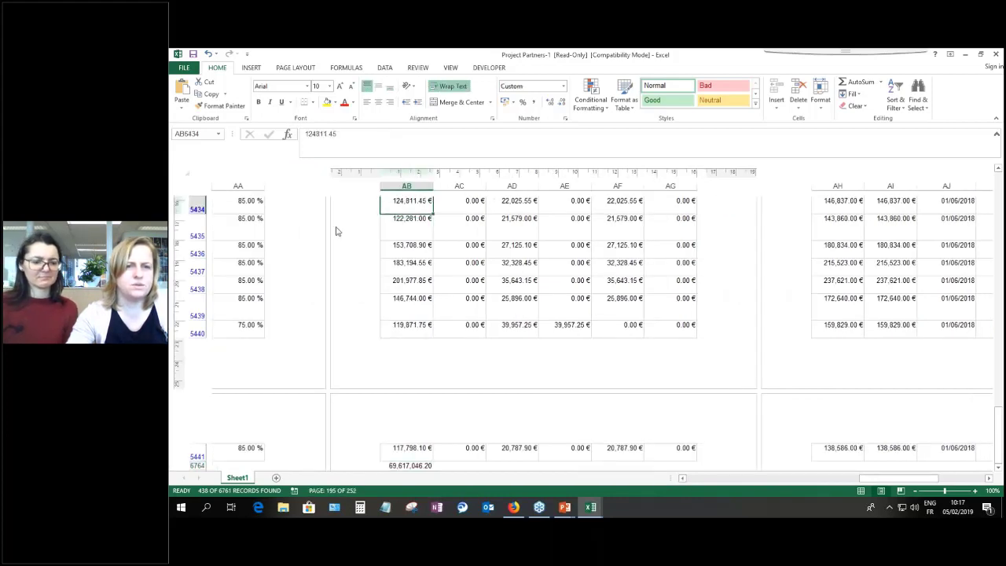
scroll(335, 231, "up", 3)
scroll(336, 231, "up", 3)
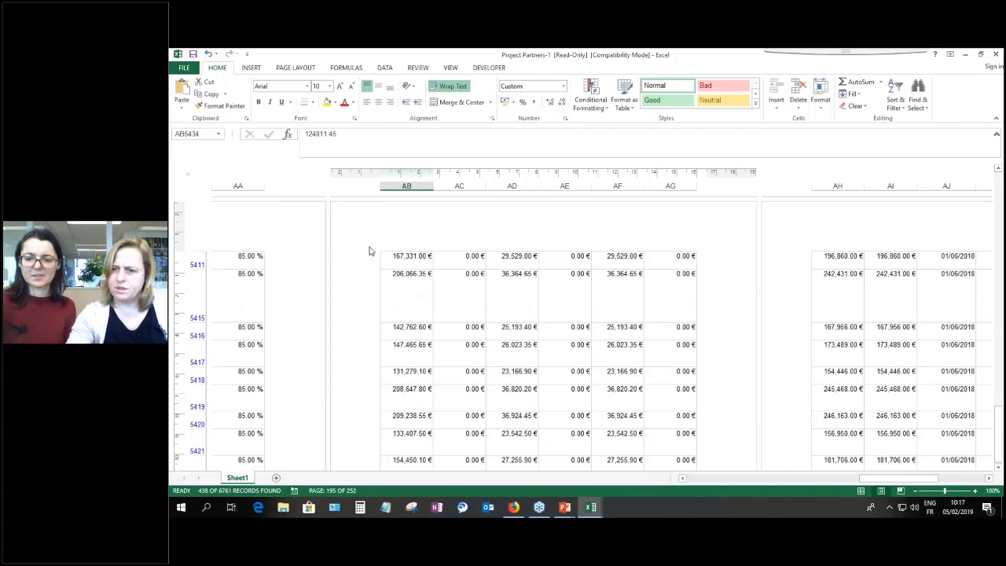
- Return to Normal view and check AB6764's SUBTOTAL of 69,617,046.20 beneath the rows
left_click(861, 491)
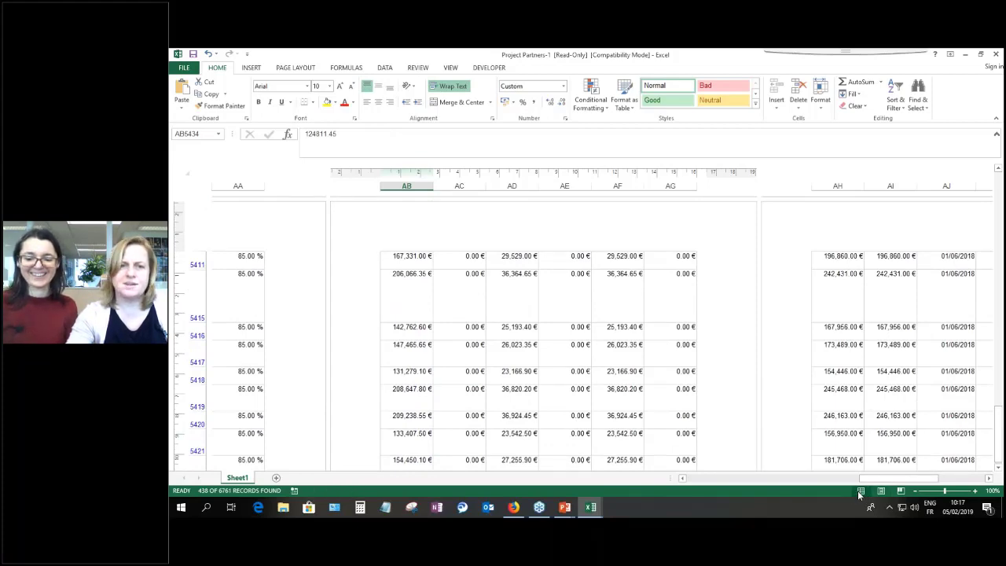
scroll(495, 343, "down", 10)
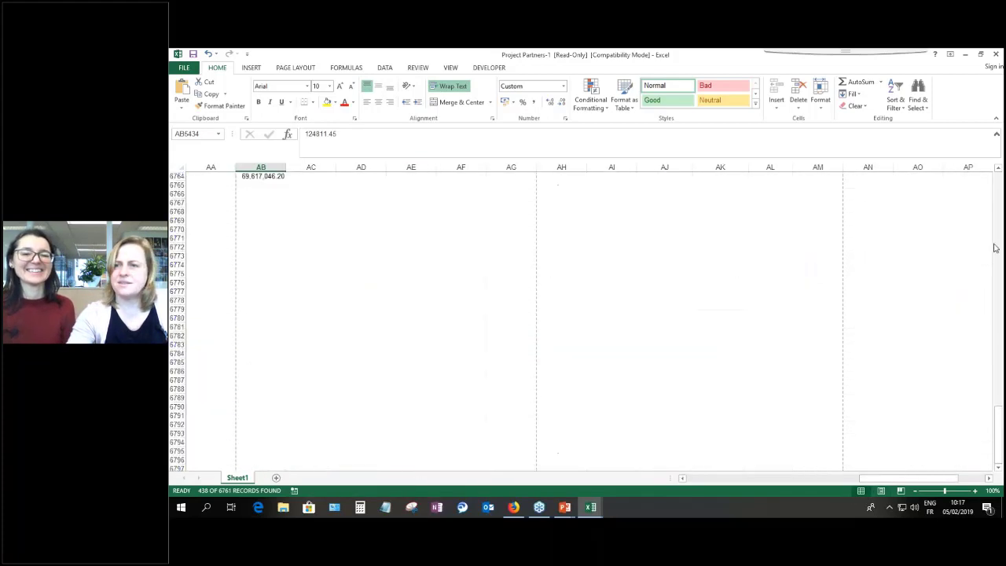
scroll(242, 238, "up", 1)
left_click(246, 194)
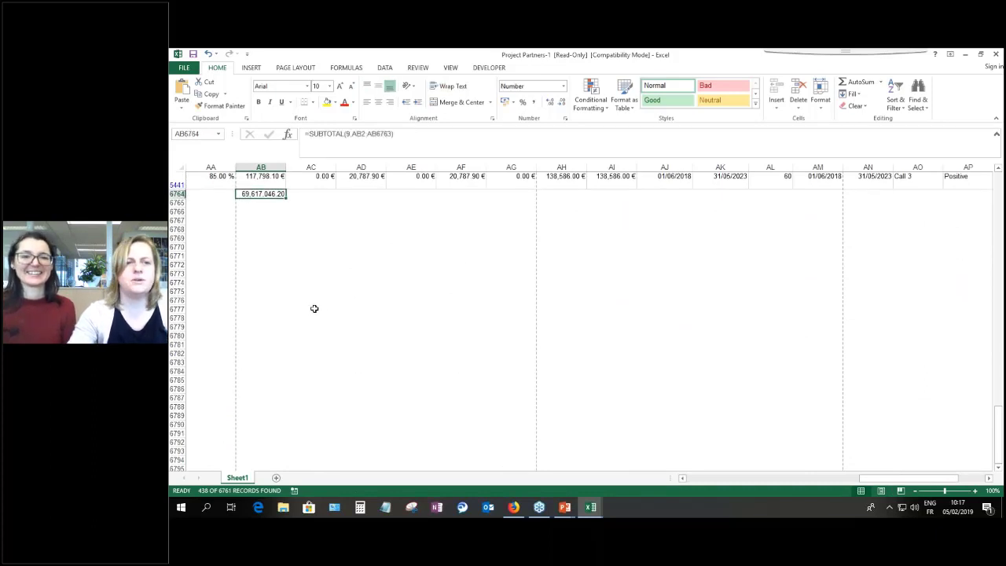
scroll(314, 309, "up", 3)
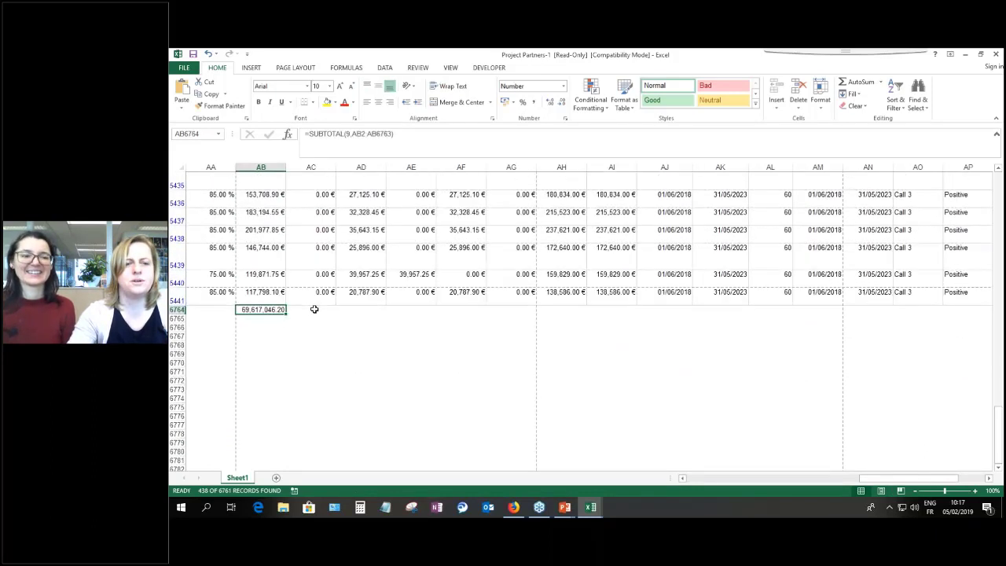
scroll(313, 309, "up", 4)
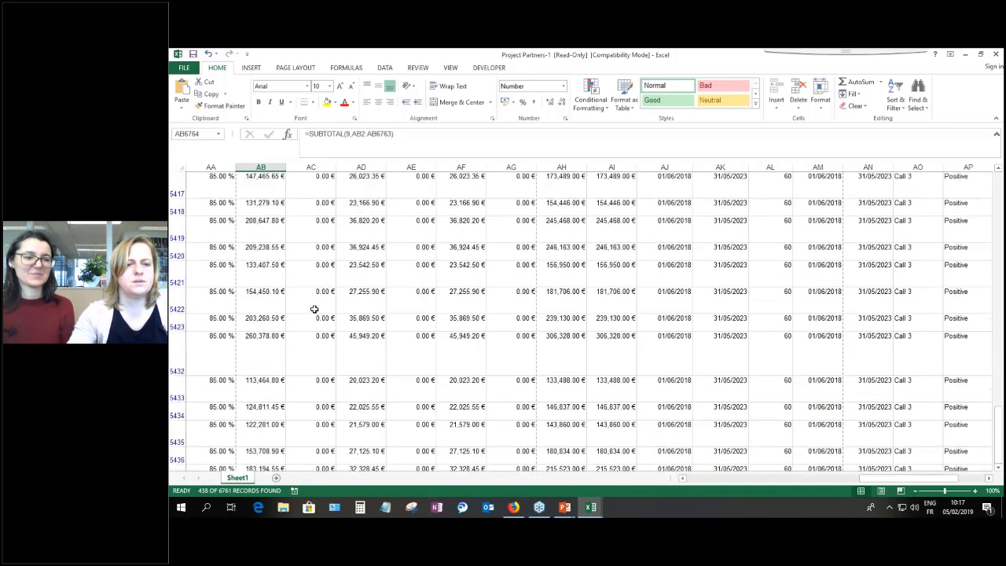
scroll(313, 309, "down", 1)
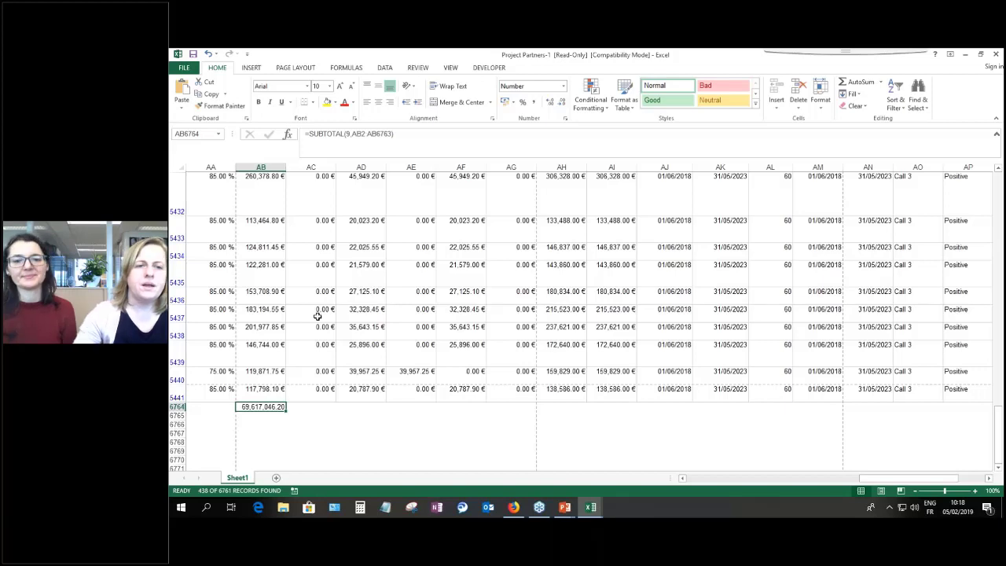
- Filter Specific Objective to 1.1 and 1.2 only, leaving 85 of 6761 records
scroll(316, 316, "up", 6)
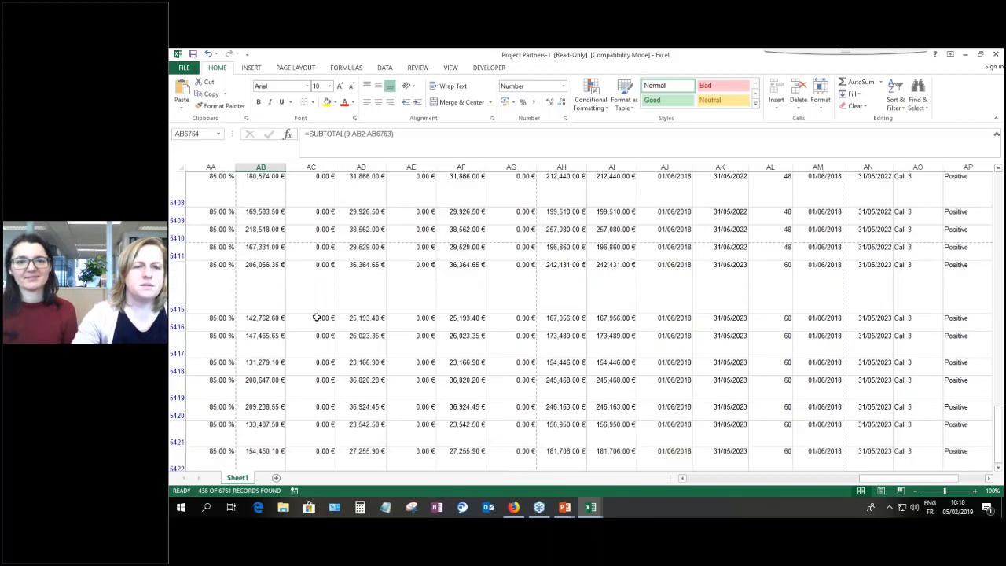
scroll(316, 317, "up", 8)
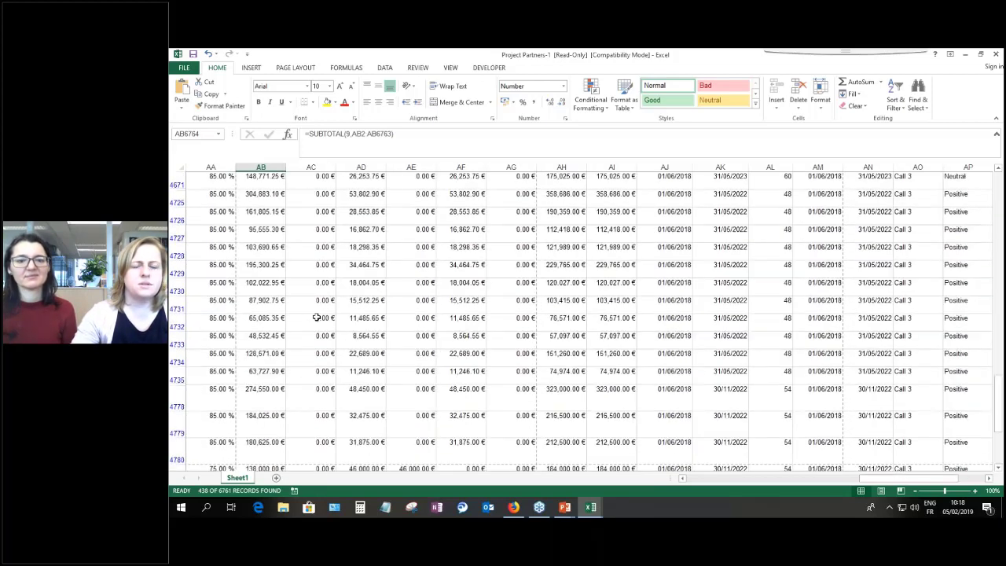
scroll(316, 317, "up", 3)
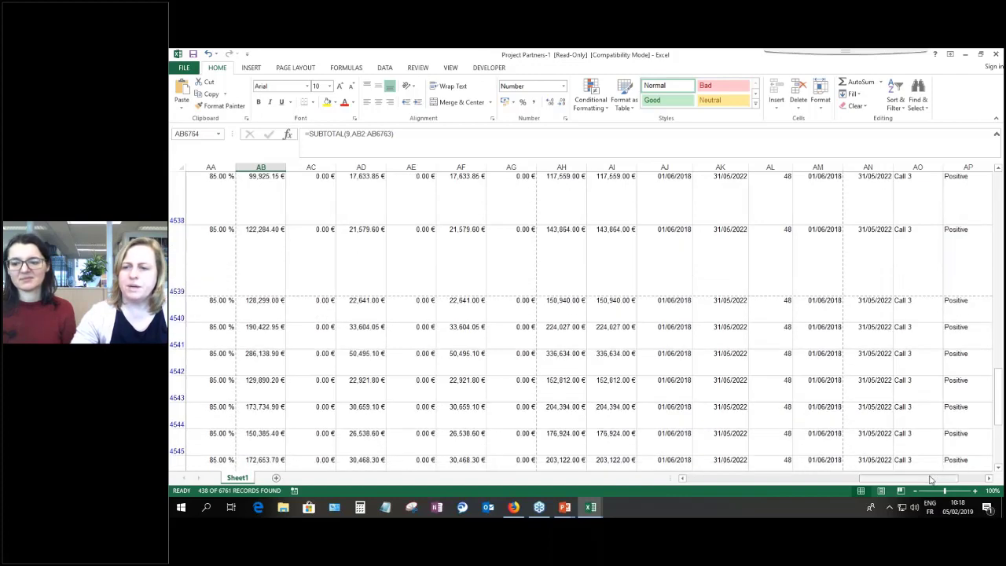
left_click_drag(925, 477, 864, 479)
left_click_drag(747, 496, 692, 479)
scroll(997, 333, "up", 5)
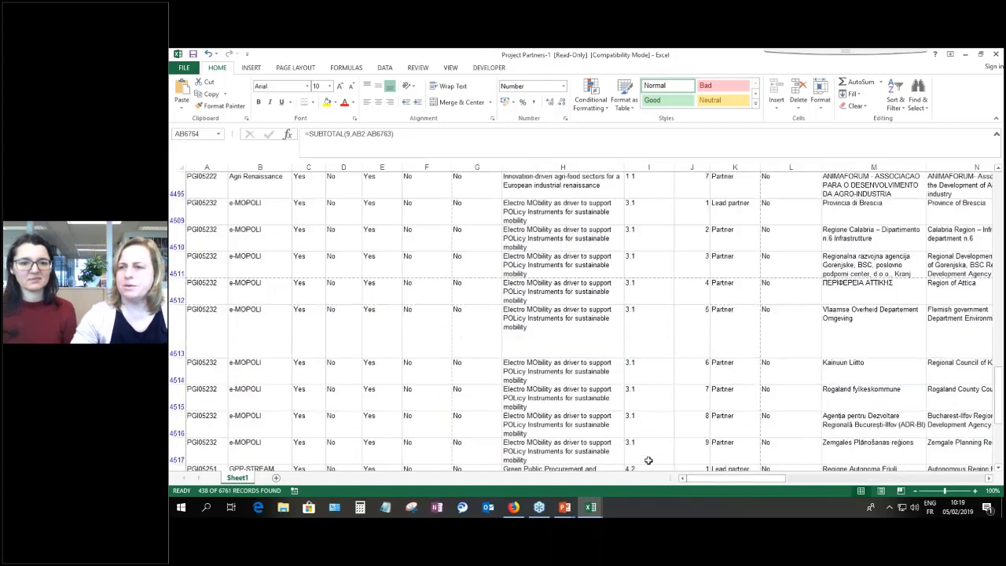
left_click_drag(998, 381, 998, 177)
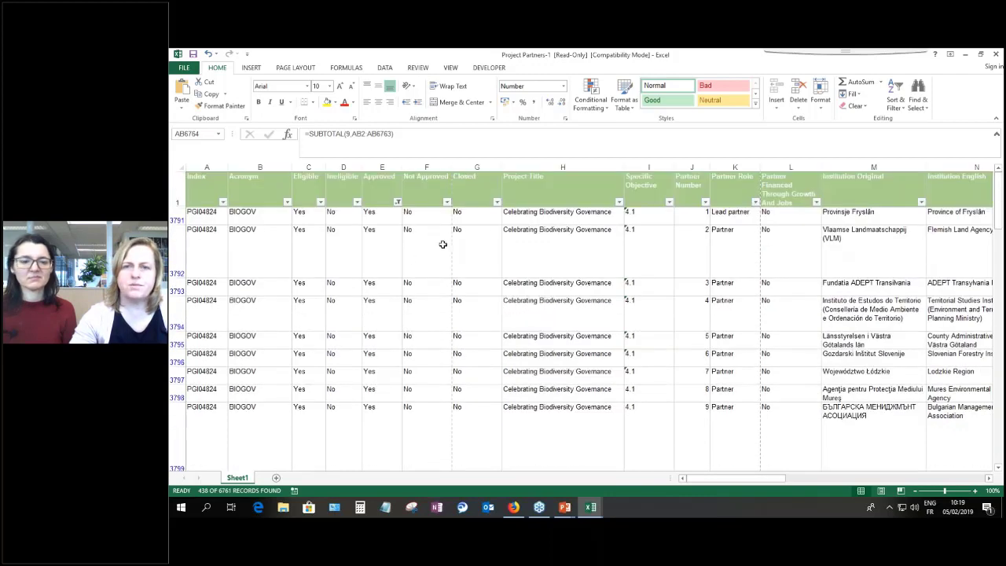
left_click(670, 203)
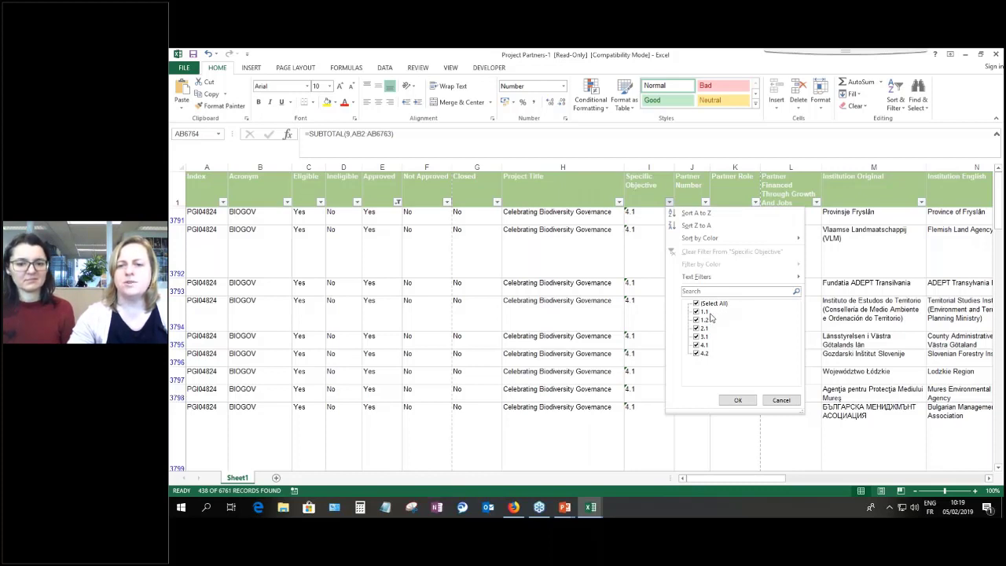
left_click(696, 303)
left_click(696, 312)
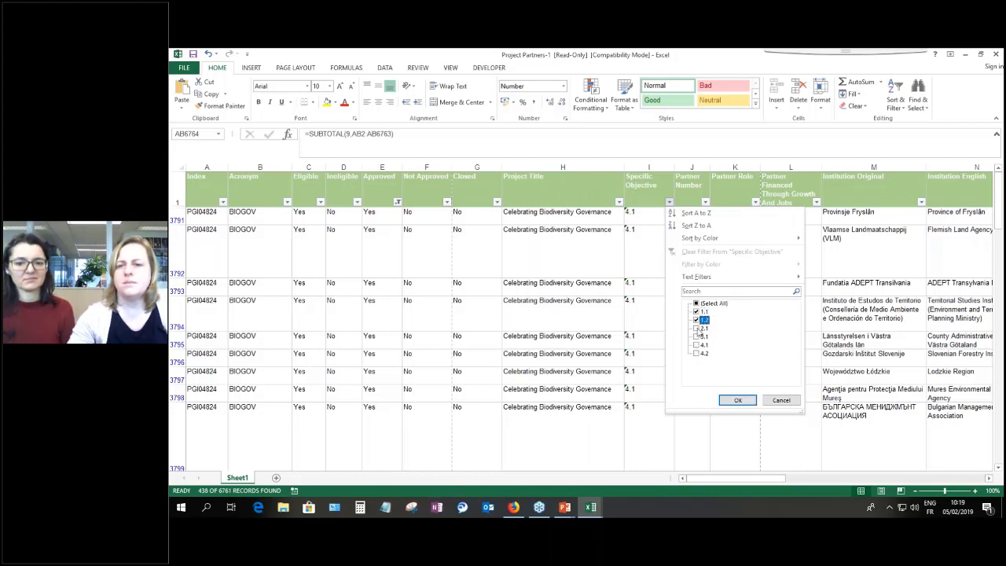
left_click(738, 400)
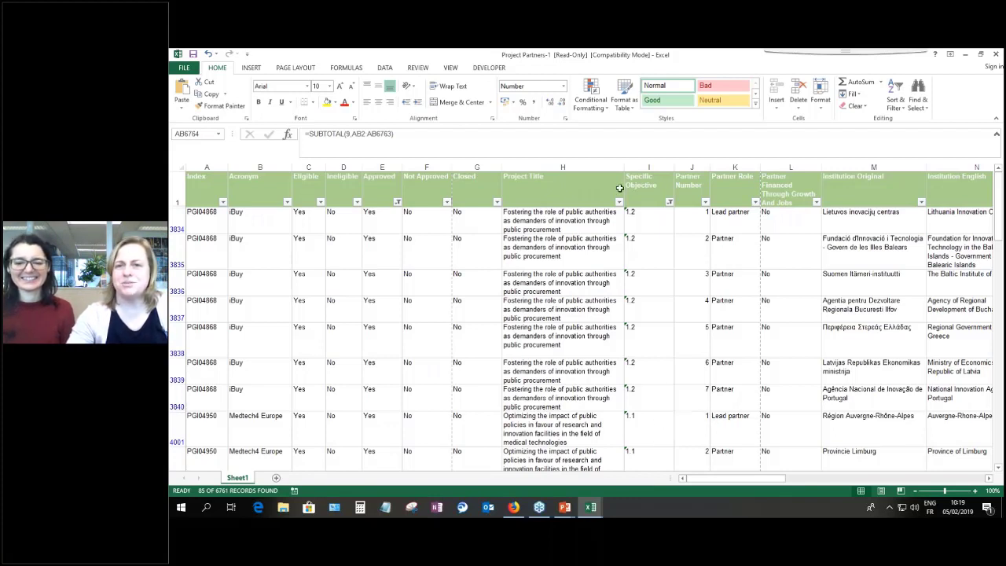
left_click(664, 200)
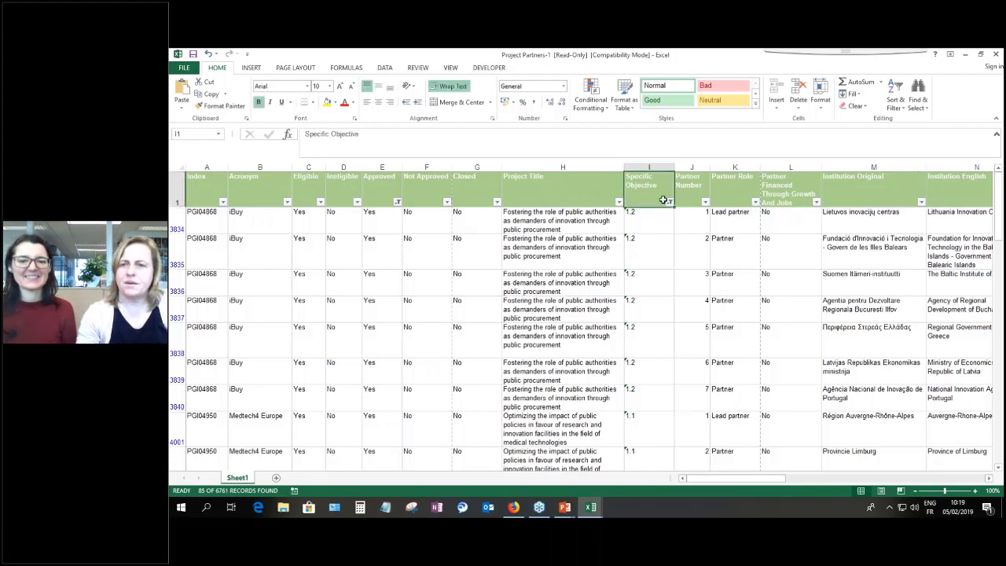
key("Right")
key("Right")
key("Right")
key("Right")
key("Right")
key("Right")
key("Right")
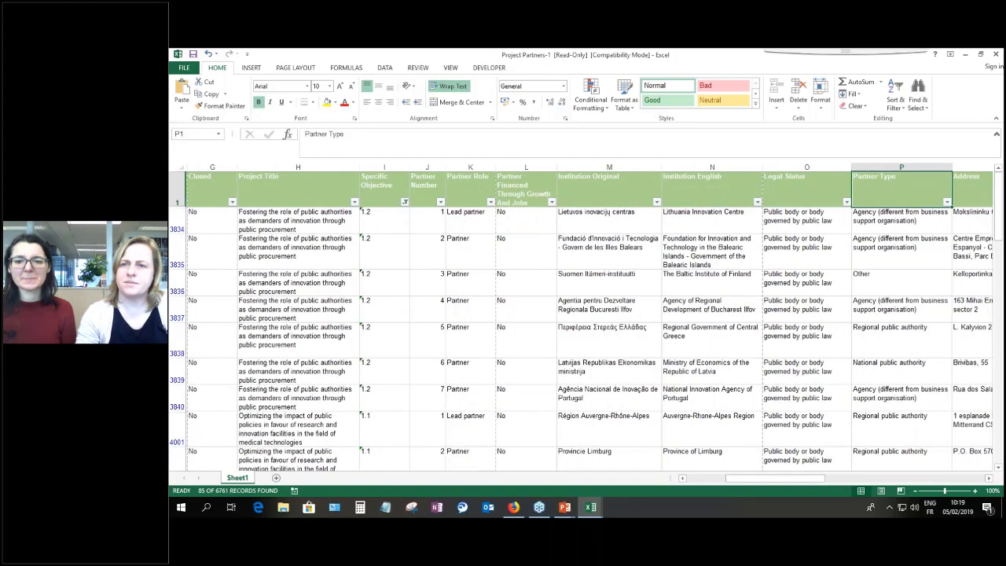
key("Left")
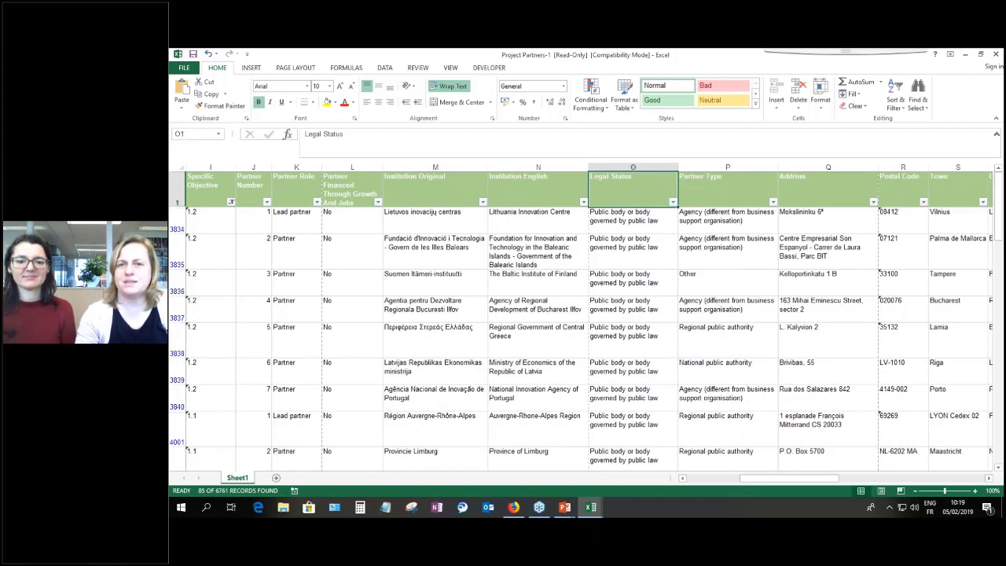
key("Right")
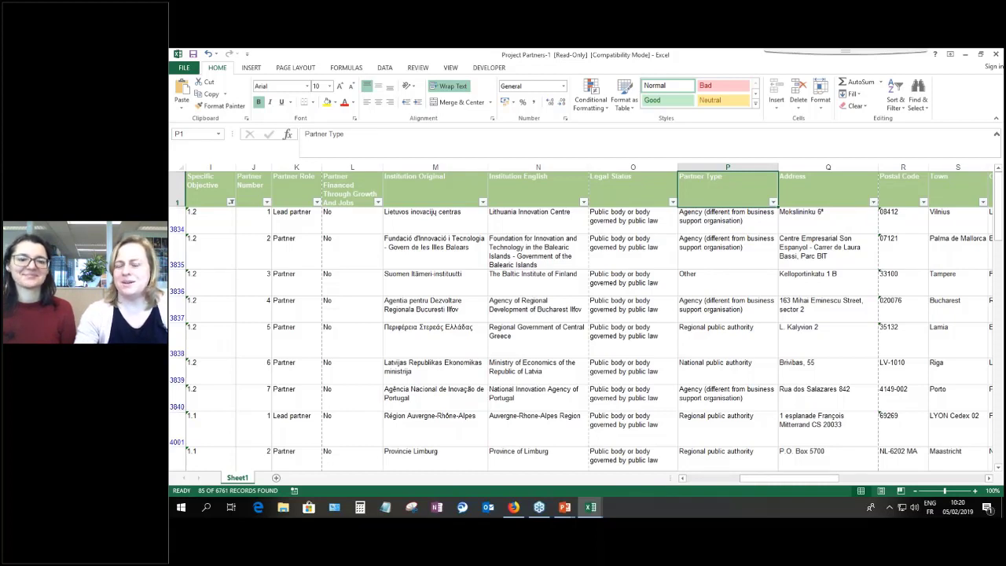
key("Left")
key("Right")
key("Left")
key("Right")
key("Left")
key("Right")
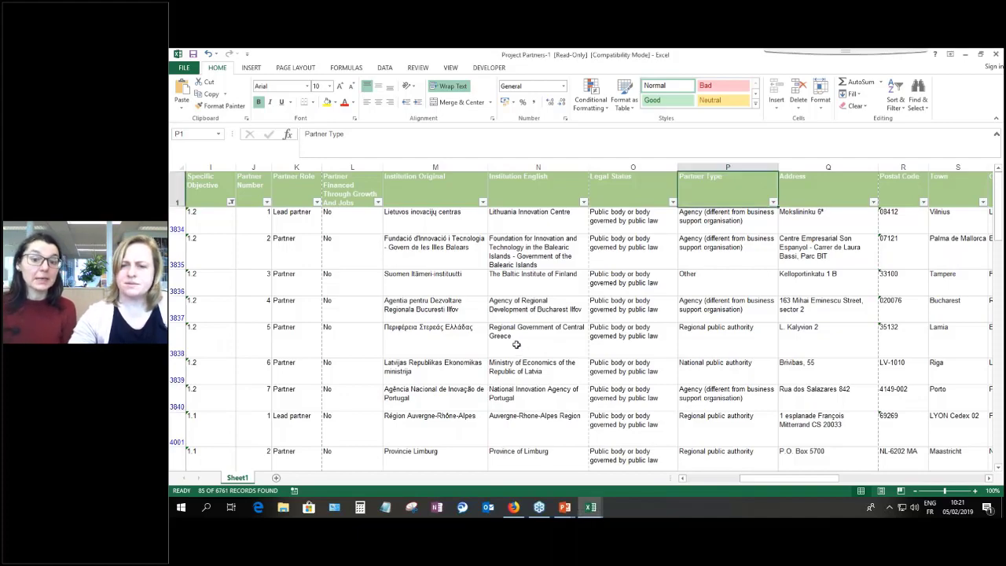
scroll(526, 346, "down", 12)
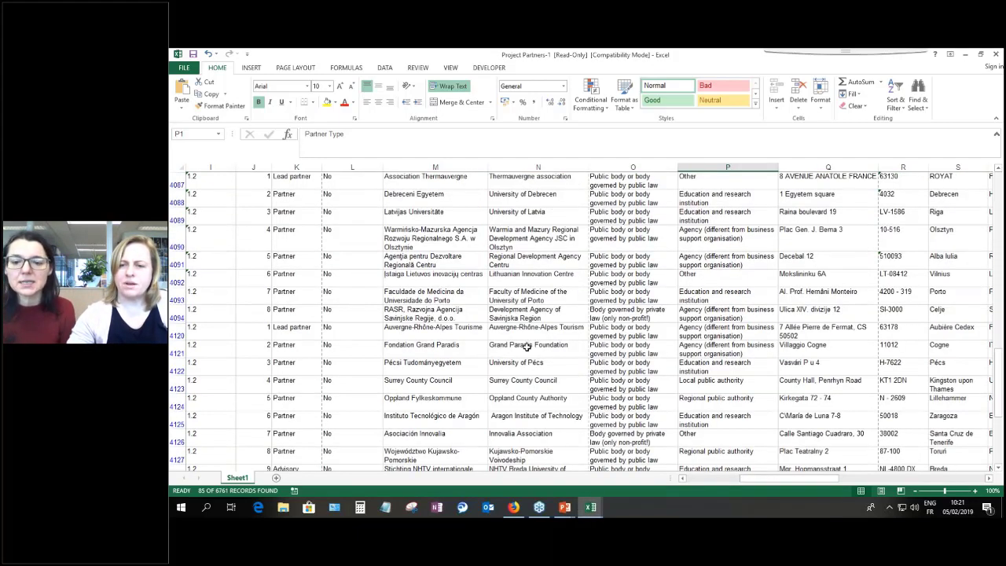
scroll(752, 462, "down", 10)
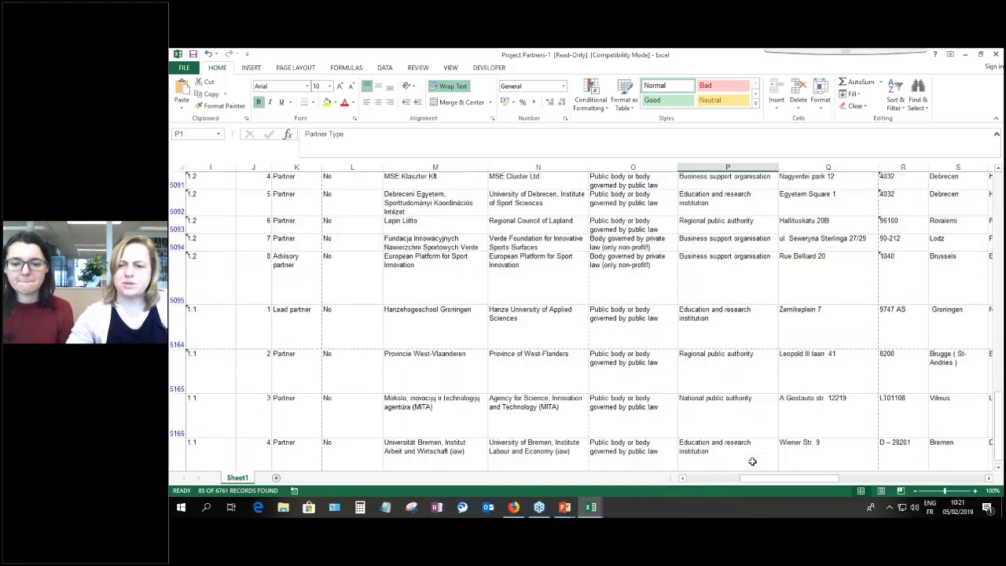
scroll(827, 338, "up", 3)
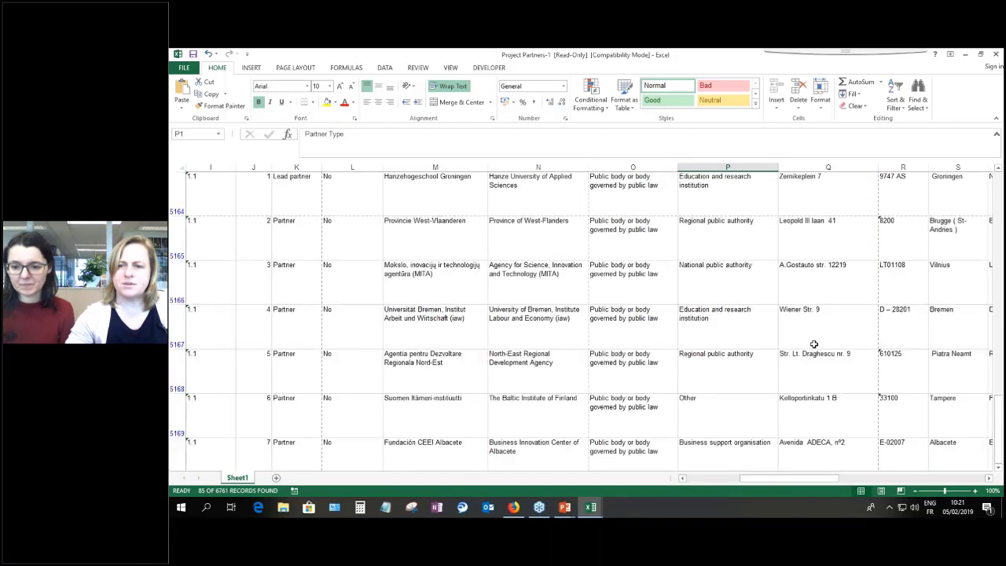
- Re-enter =SUBTOTAL(9,AB2:AB6763) in AB6764, totalling 13,978,007.40 for the 85 filtered records
left_click(800, 362)
key("Up")
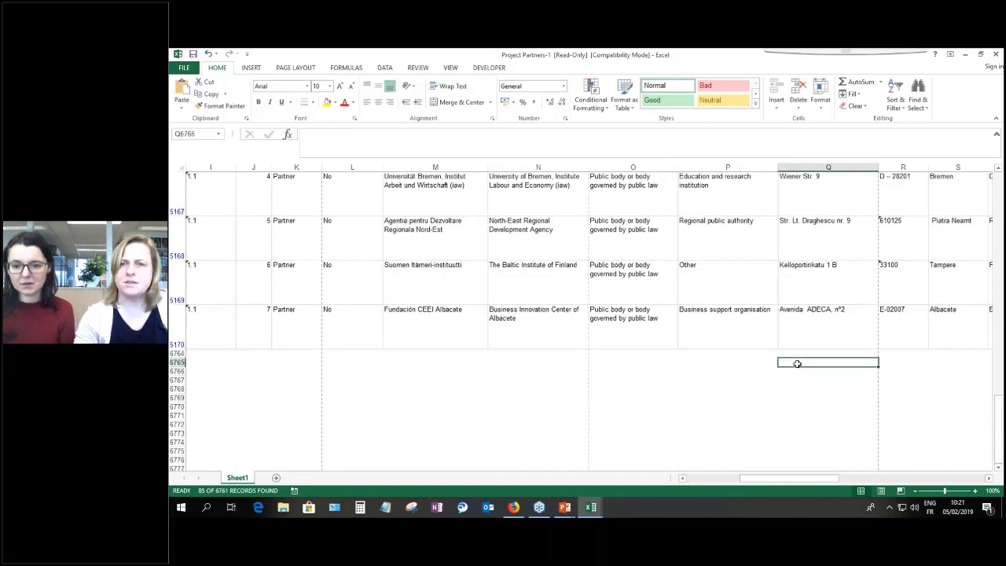
key("Right")
key("Right")
key("Right")
key("Right")
key("Right")
key("Right")
key("Right")
key("Right")
key("Right")
key("Right")
key("Right")
key("Right")
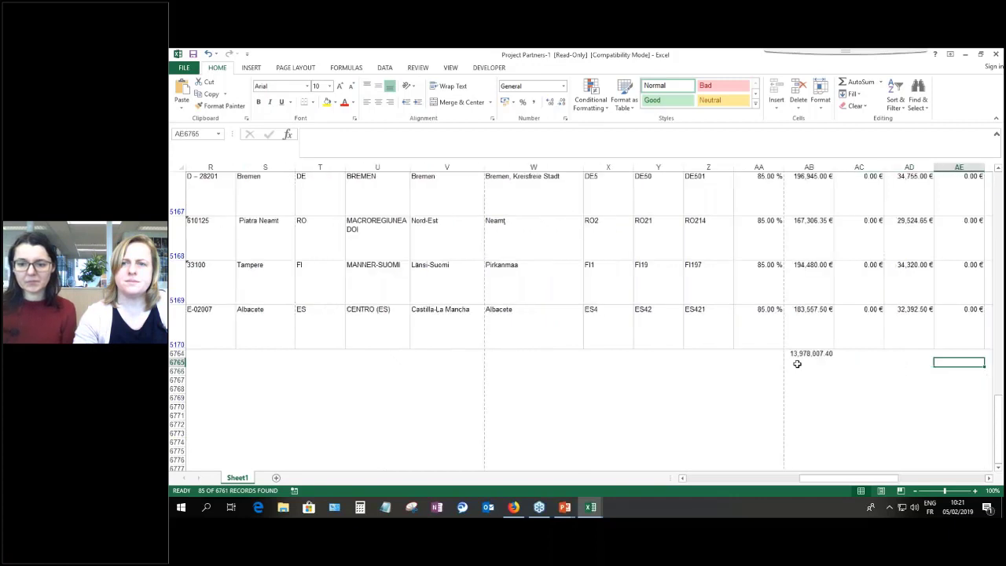
key("Left")
key("Up")
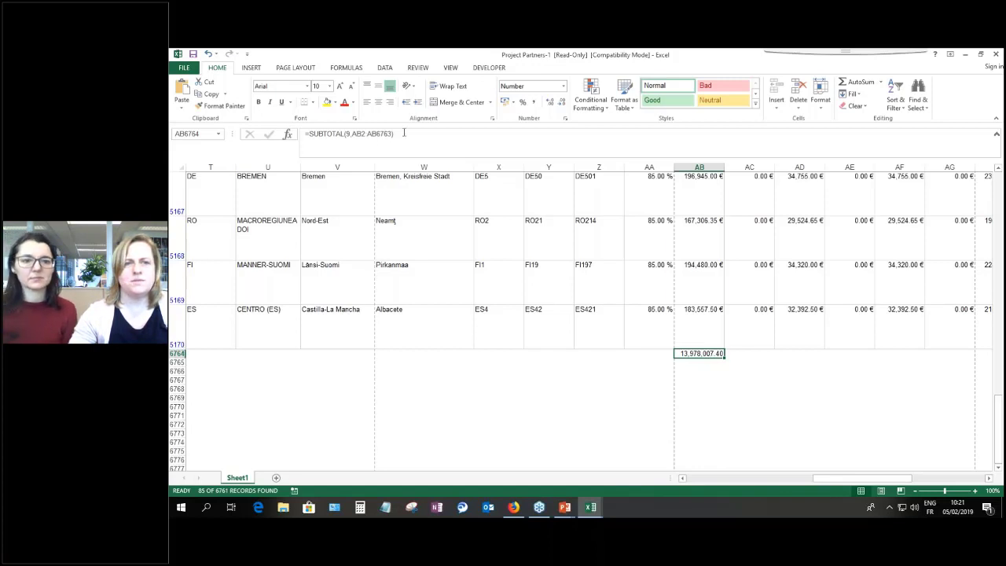
left_click(403, 132)
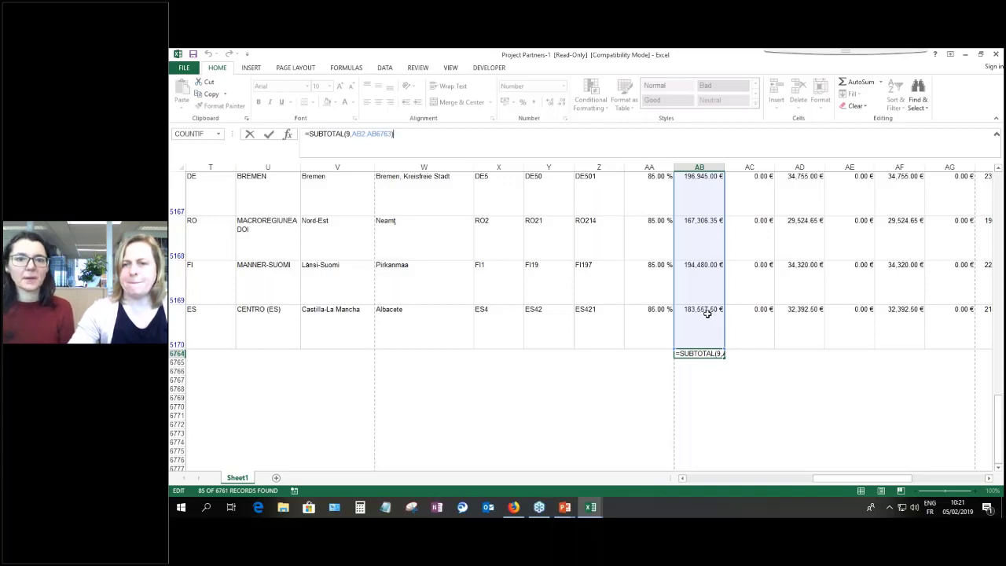
left_click(710, 379)
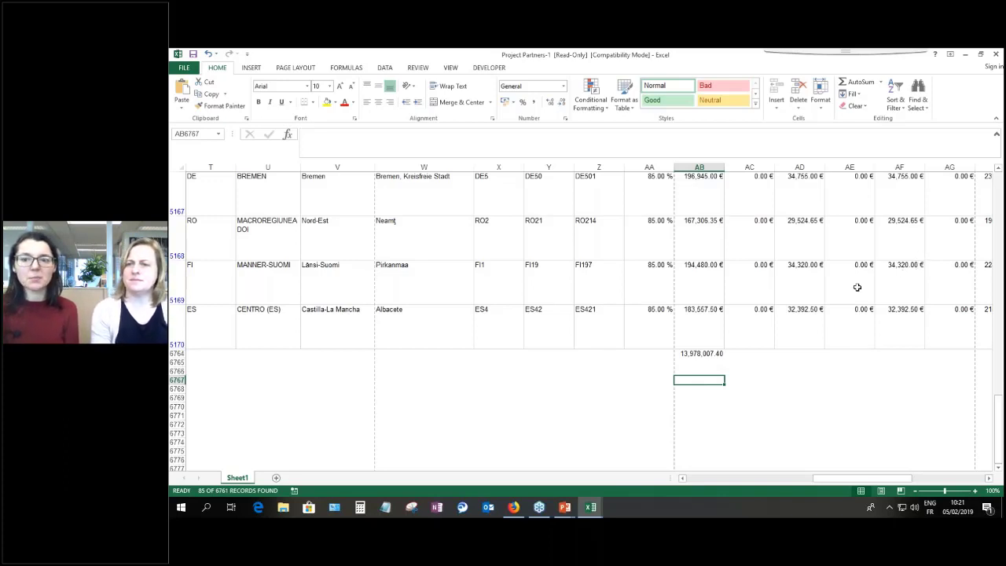
left_click(690, 353)
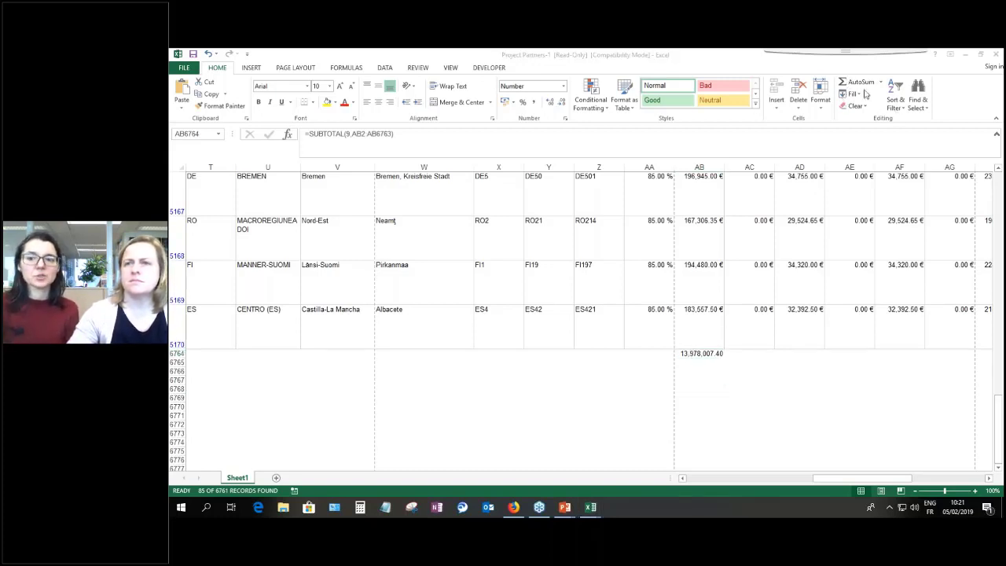
left_click(861, 82)
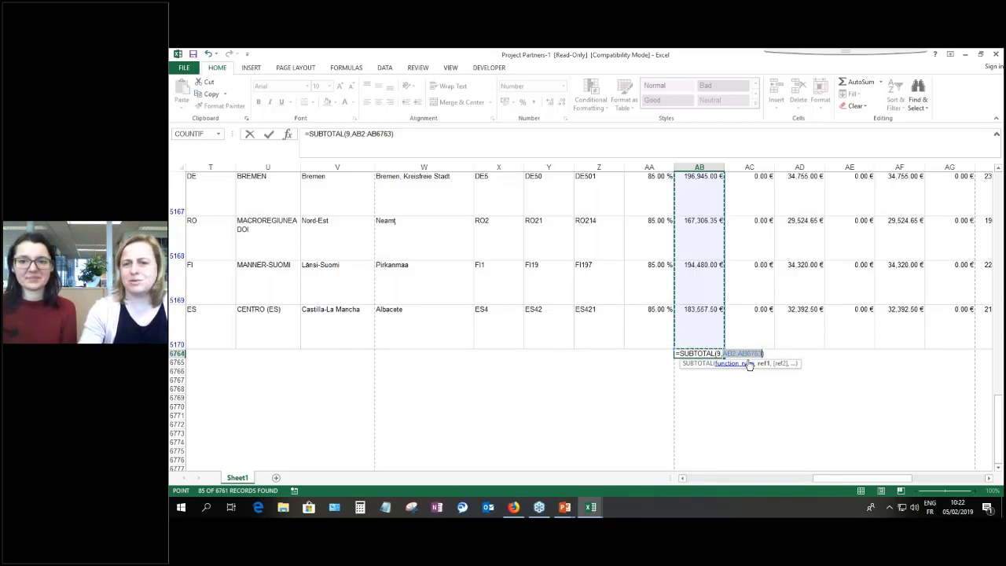
key("Return")
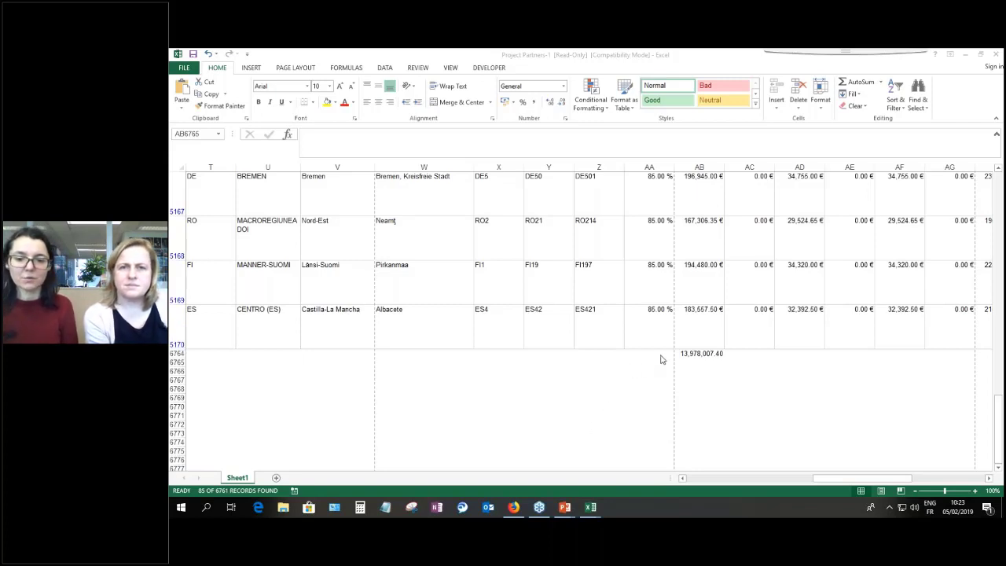
- Switch from Excel to the Firefox window showing the iDB Statistics page
left_click(590, 506)
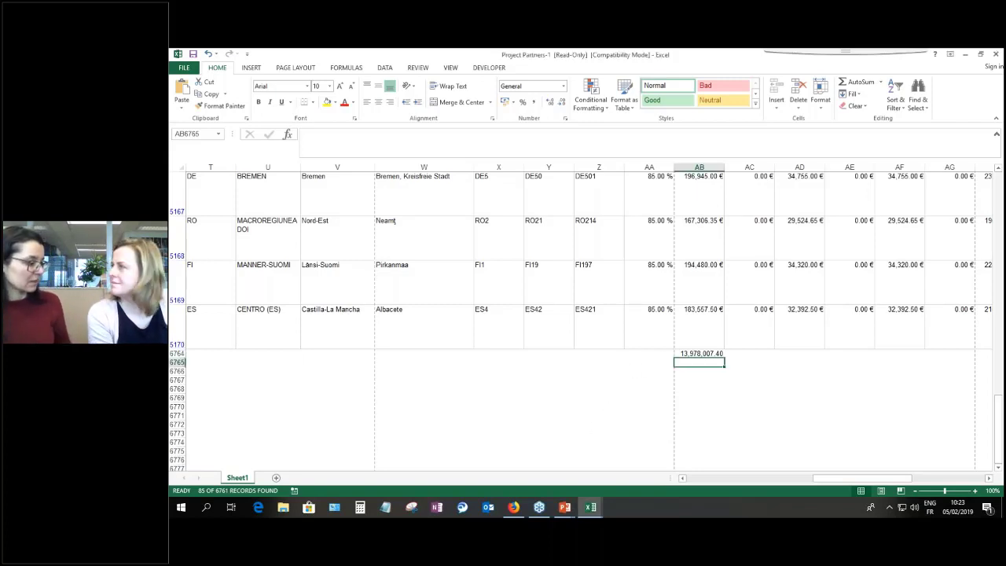
left_click(566, 507)
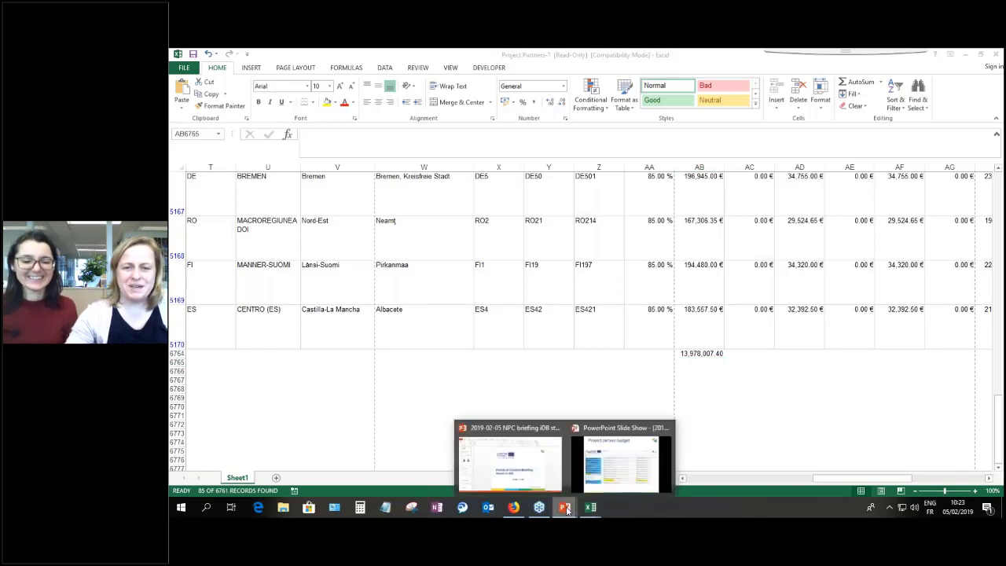
left_click(565, 507)
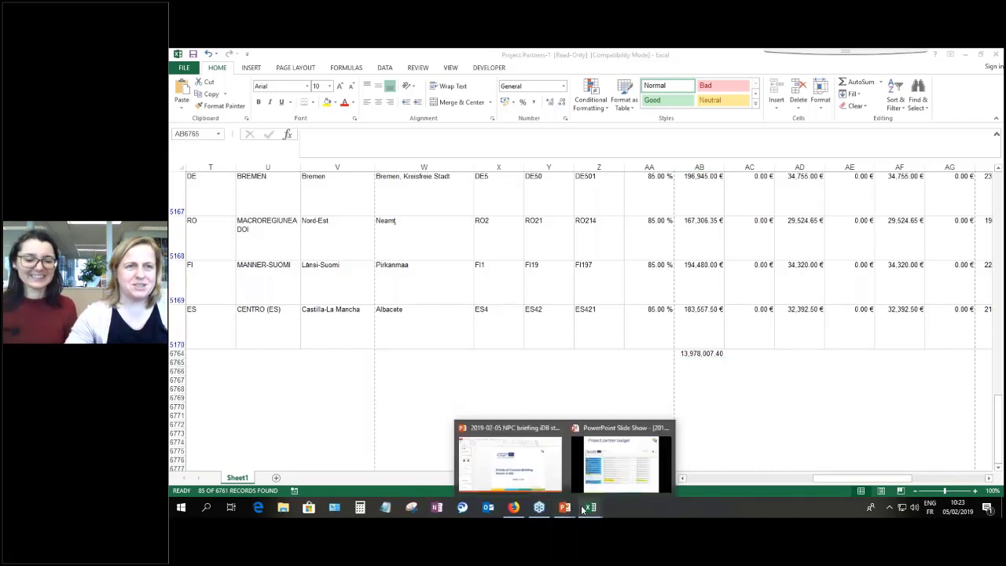
left_click(513, 506)
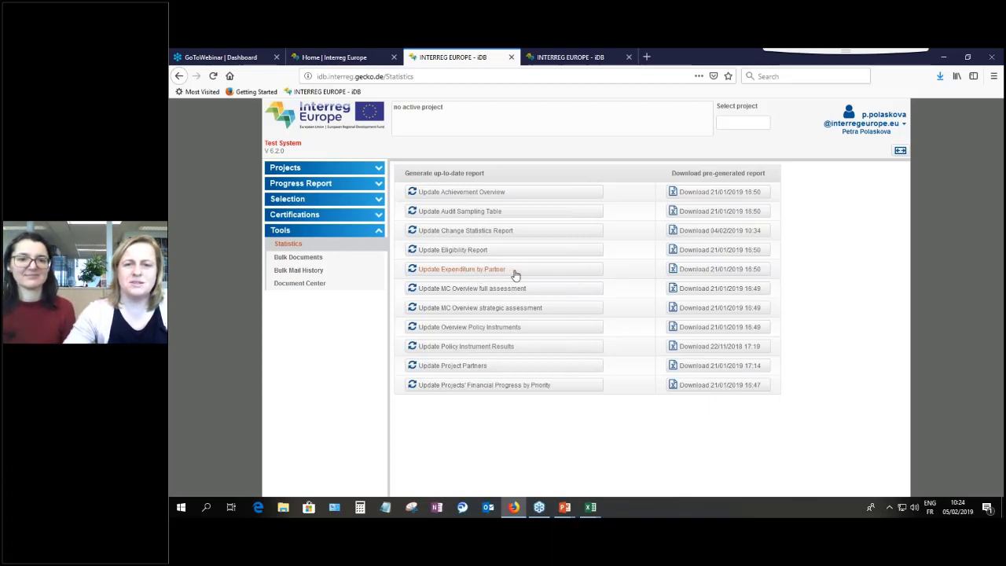
- Download the pre-generated Expenditure by Partner report and open it in Microsoft Excel
left_click(723, 271)
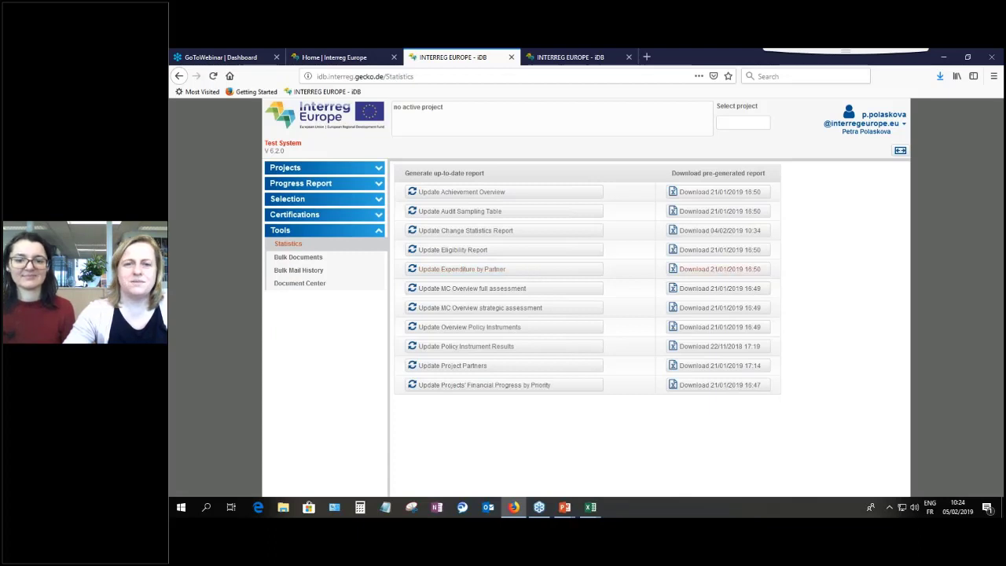
left_click(625, 331)
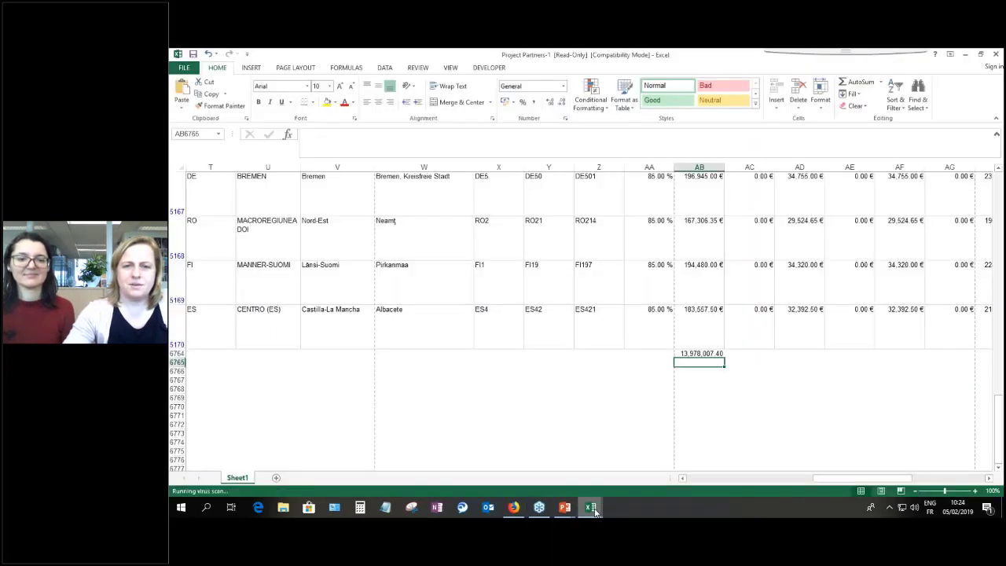
mouse_move(591, 508)
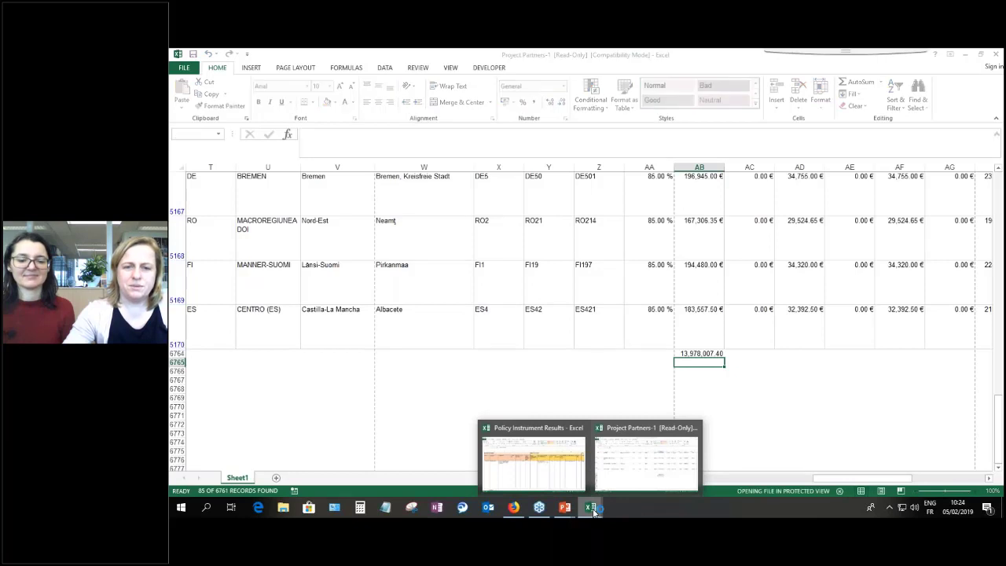
mouse_move(685, 429)
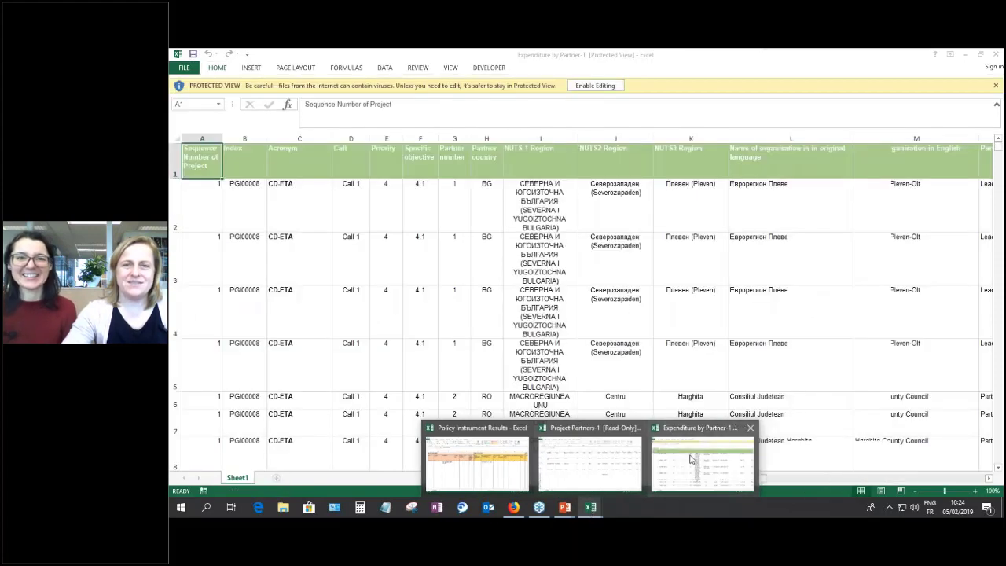
mouse_move(637, 431)
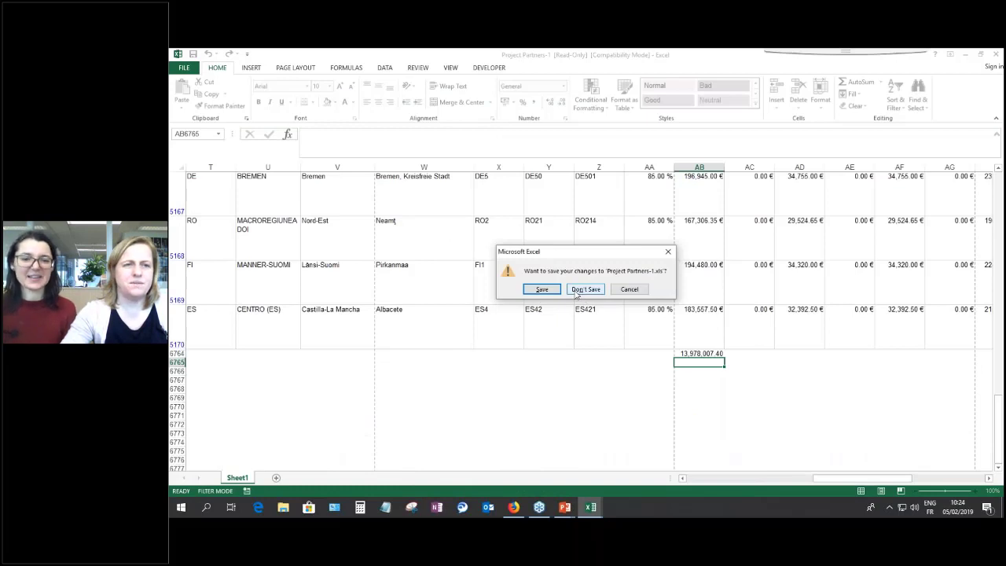
- Close Project Partners-1 unsaved, enable editing on Expenditure by Partner-1, and filter its header row
left_click(584, 289)
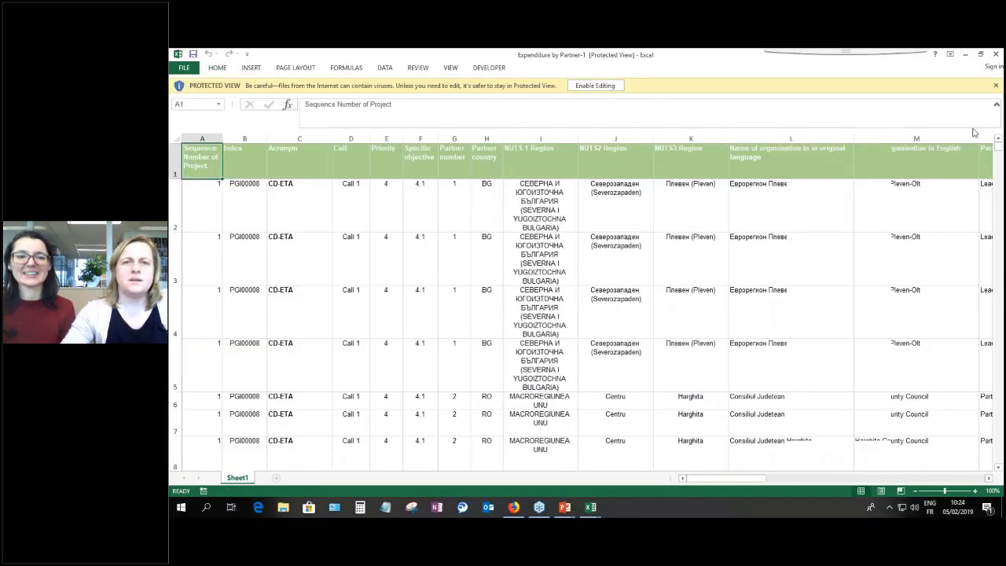
left_click(605, 85)
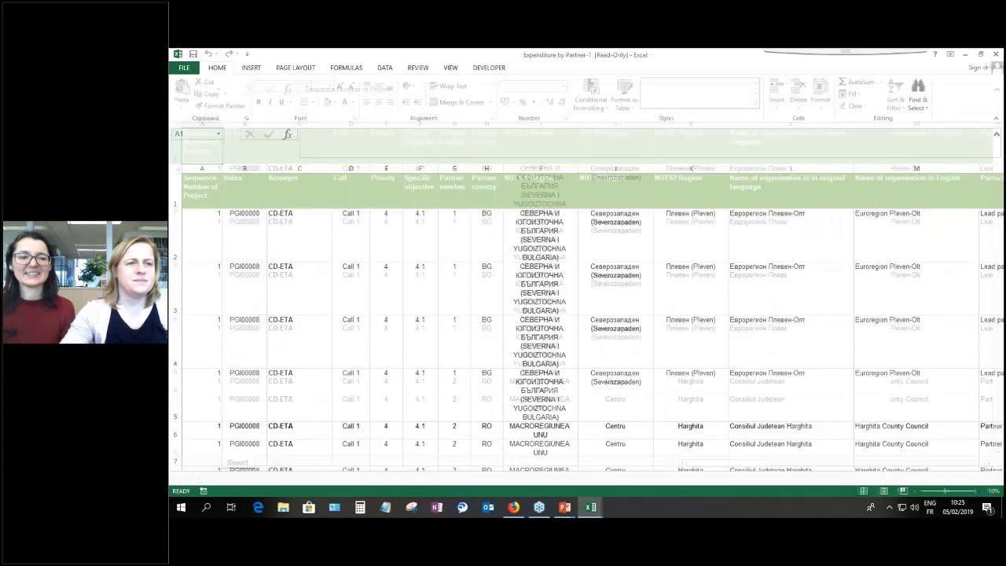
left_click(176, 157)
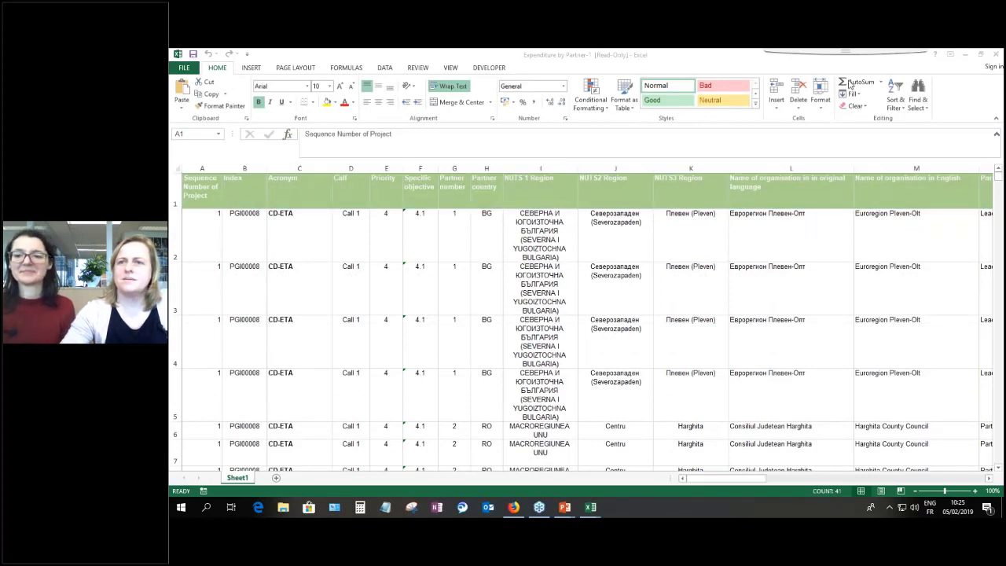
left_click(895, 92)
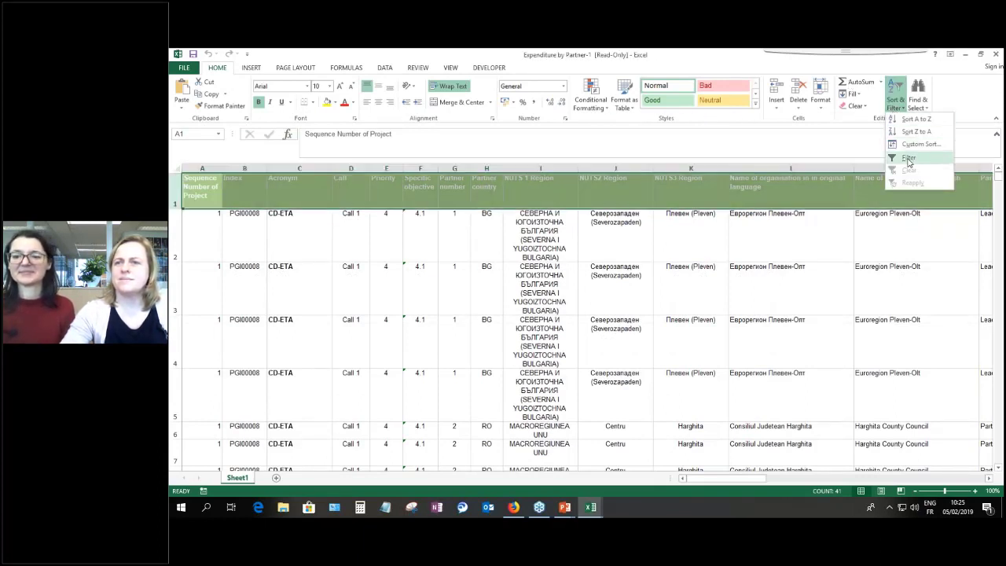
left_click(908, 159)
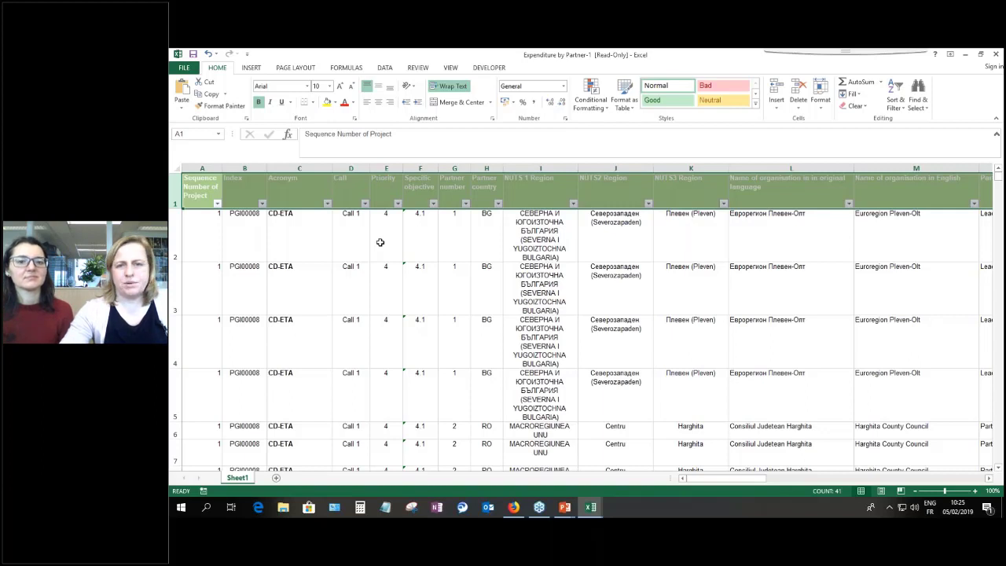
left_click(302, 236)
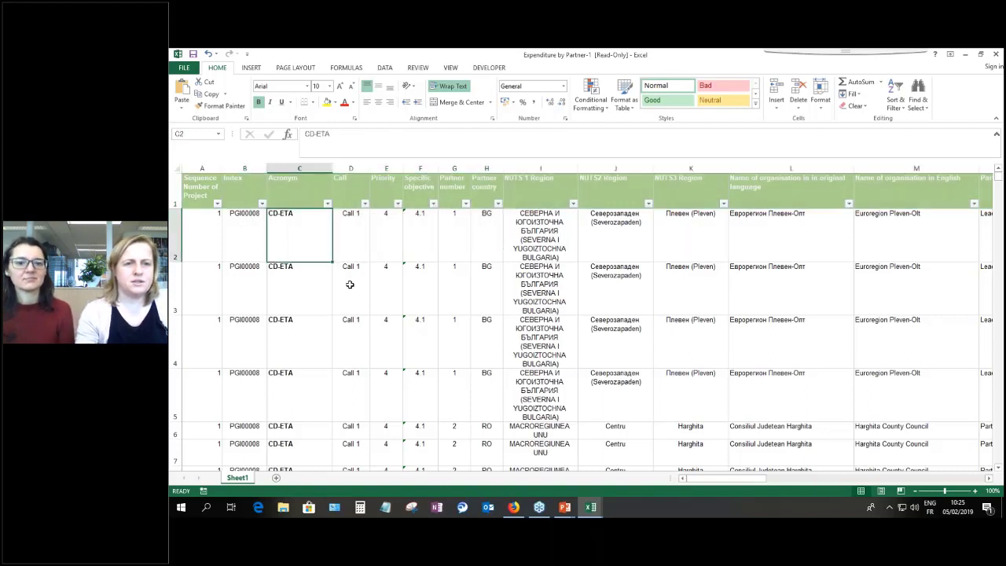
key("Right")
key("Right")
key("Right")
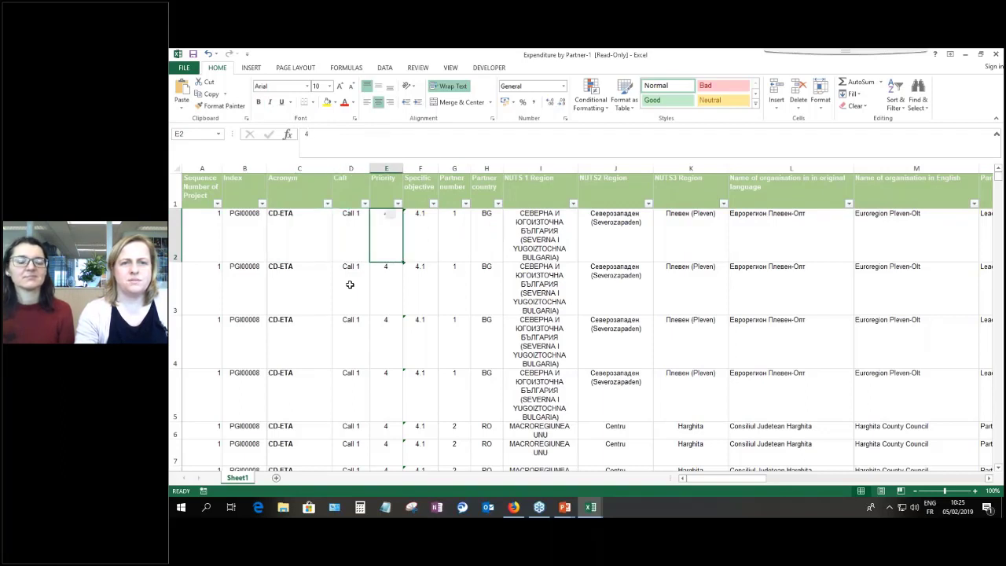
key("Left")
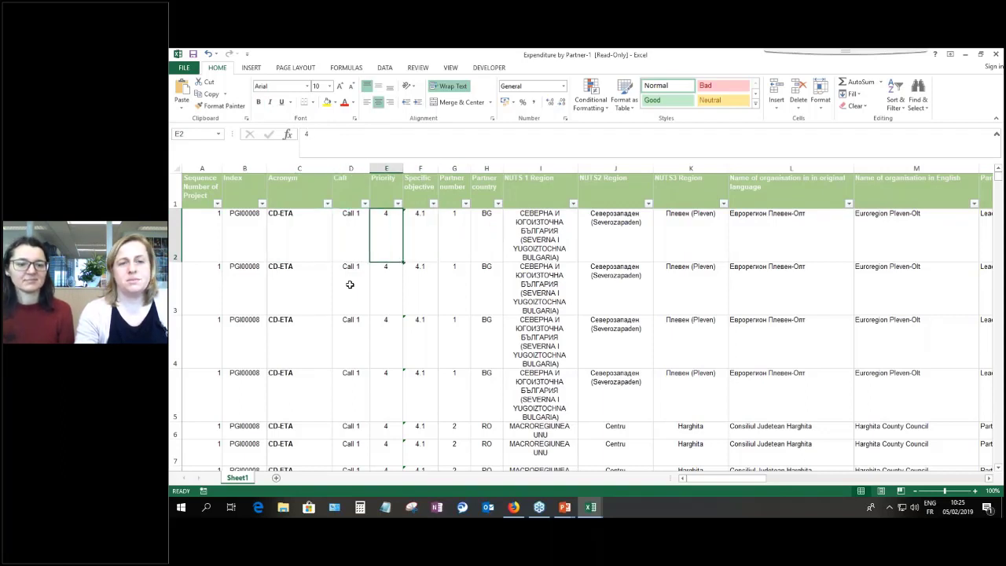
key("Right")
key("Right")
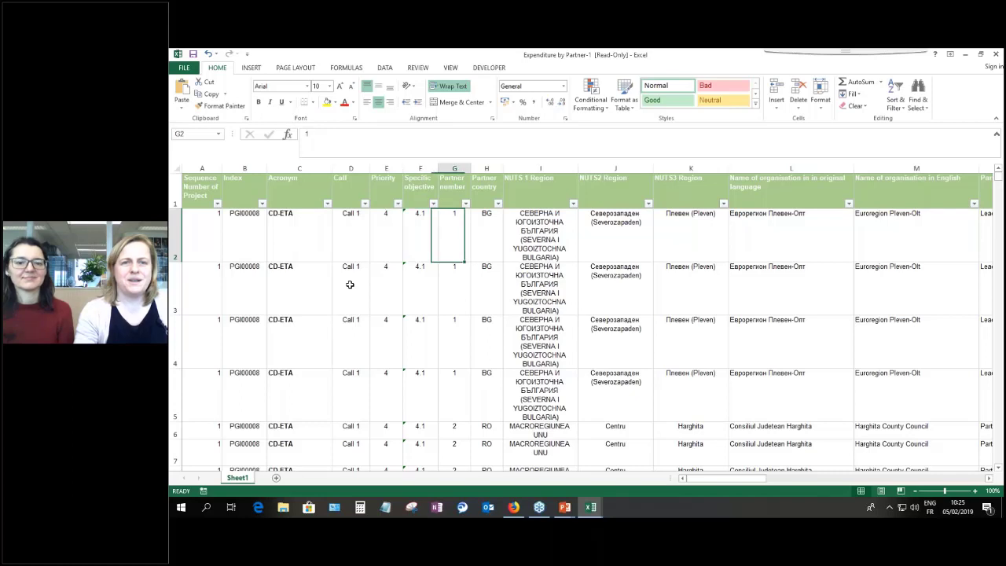
key("Right")
key("Left")
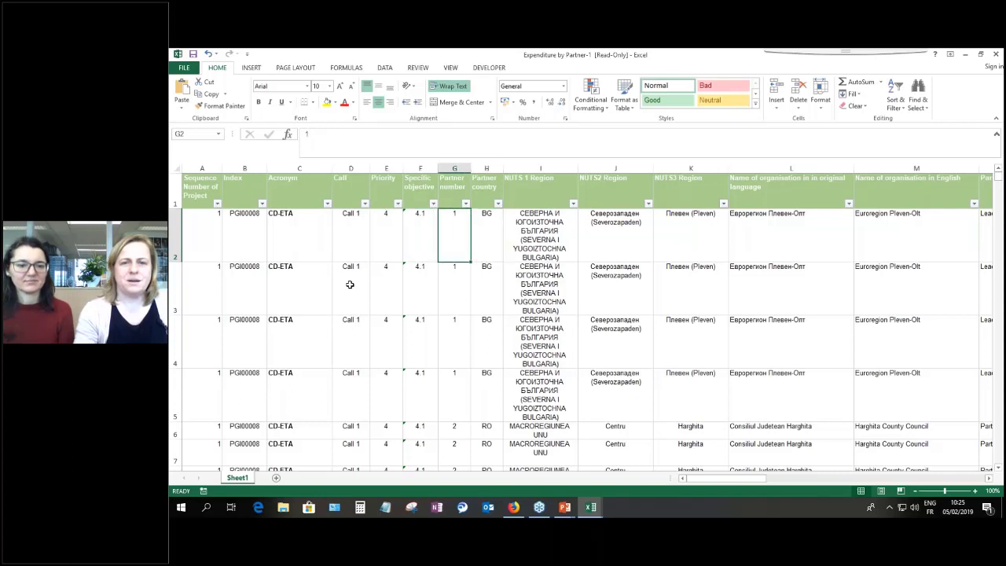
key("Down")
key("Down")
key("Down")
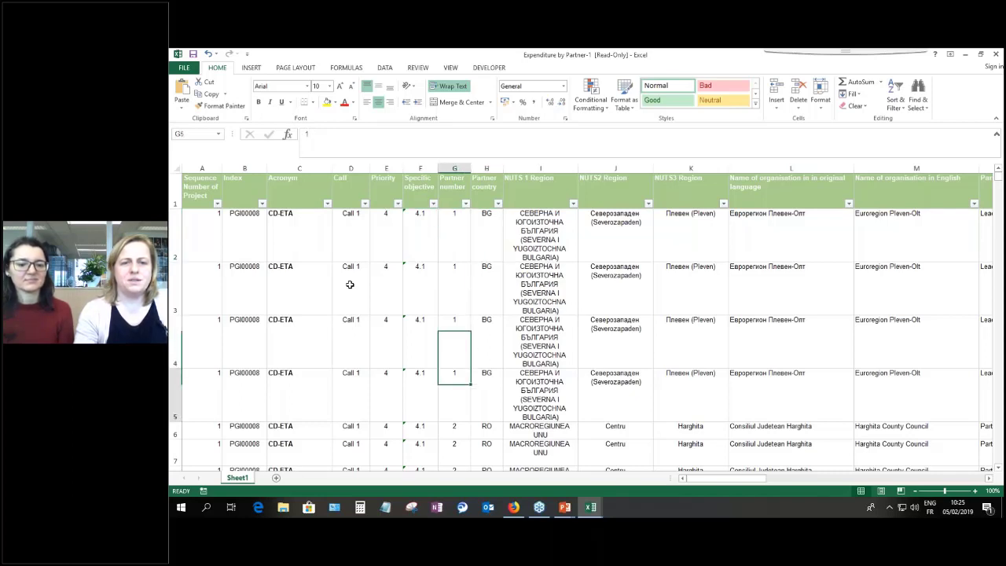
key("Up")
key("Up")
key("Up")
key("Up")
key("Down")
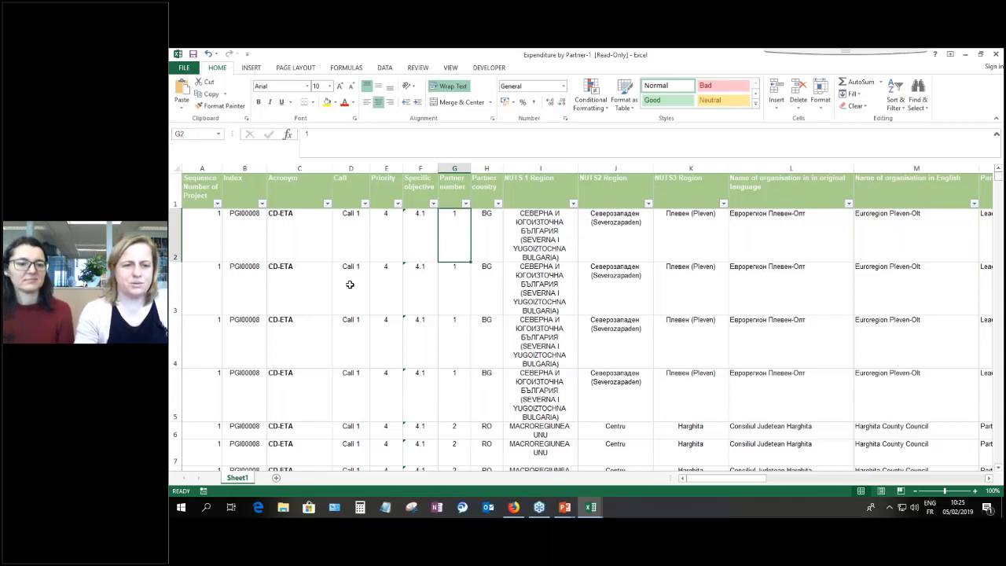
key("Down")
key("Down")
key("Down")
key("Down")
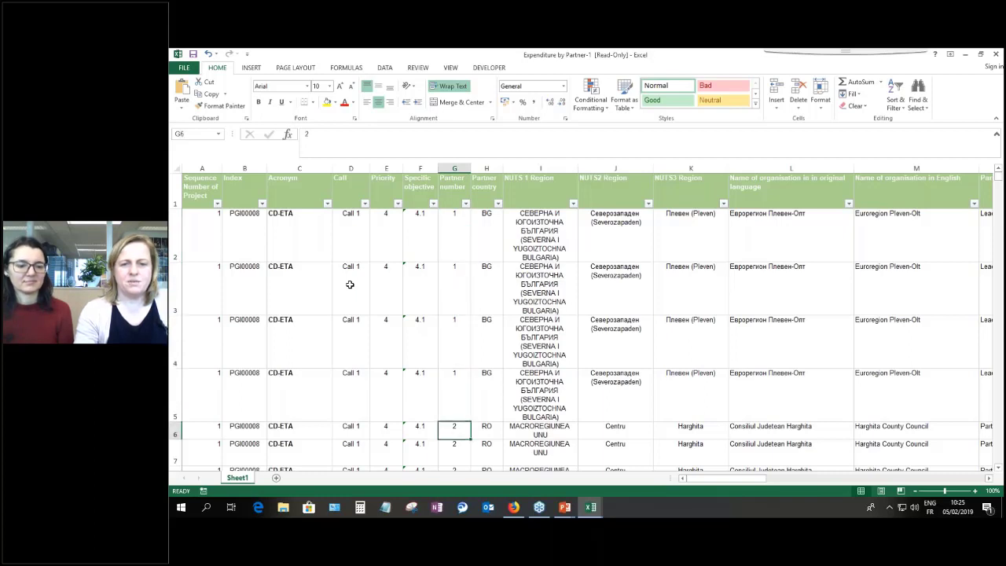
key("Down")
key("Down")
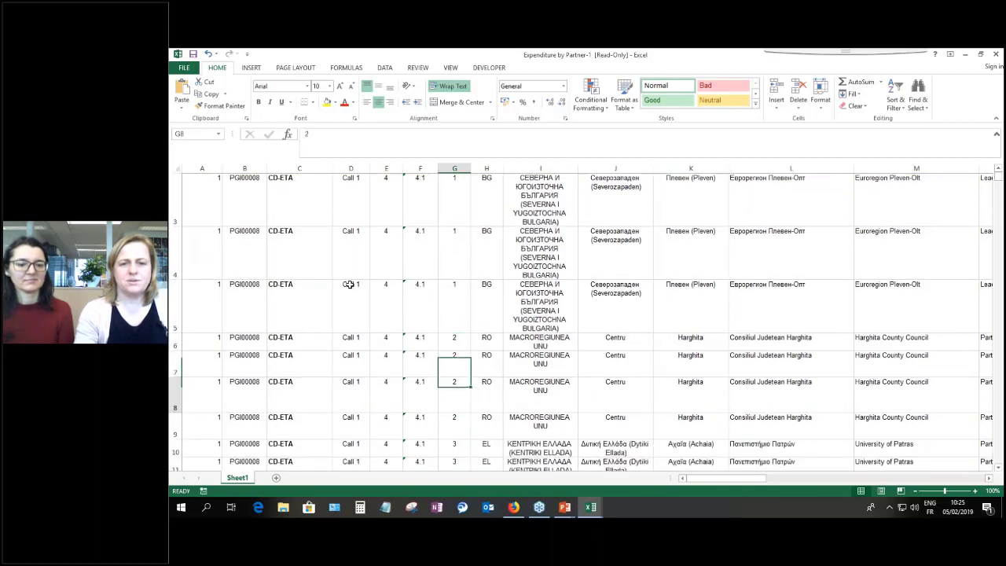
key("Down")
key("Down")
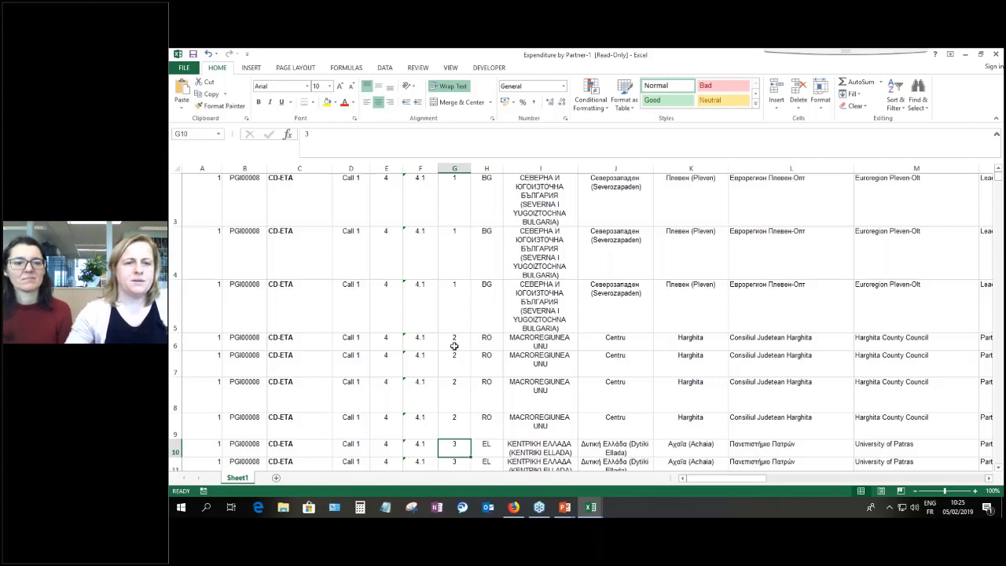
scroll(467, 360, "down", 6)
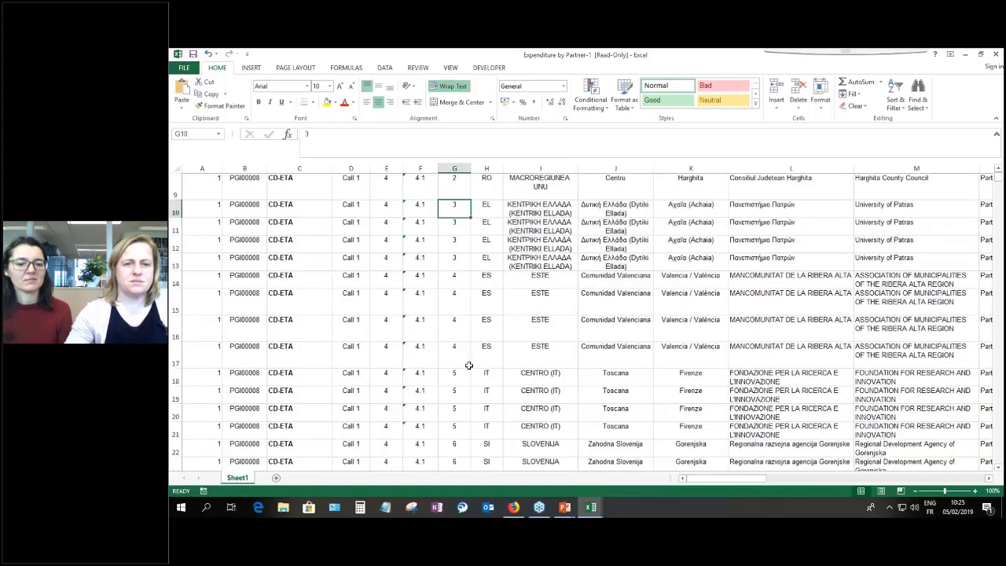
scroll(469, 394, "down", 3)
scroll(464, 385, "up", 1)
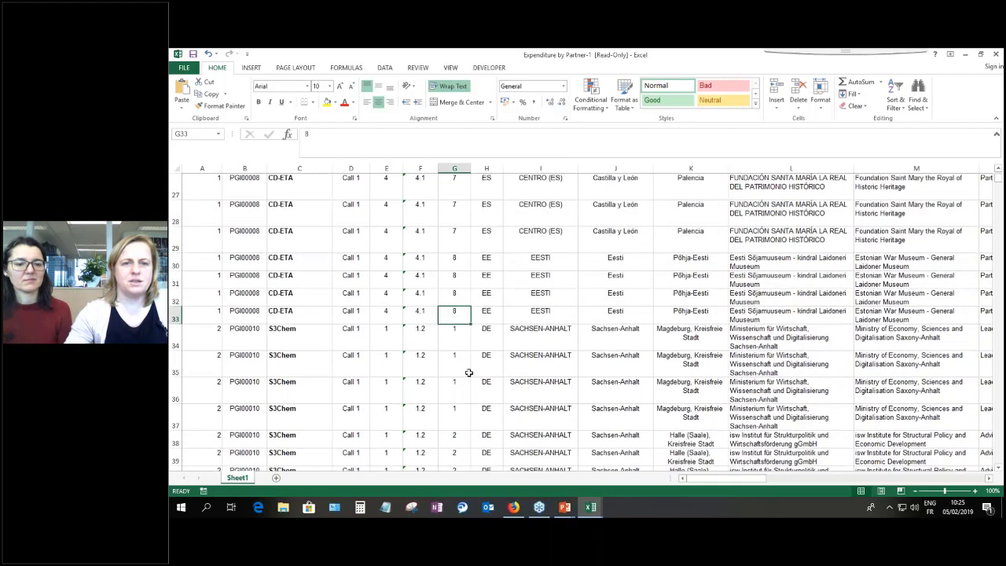
left_click(469, 317)
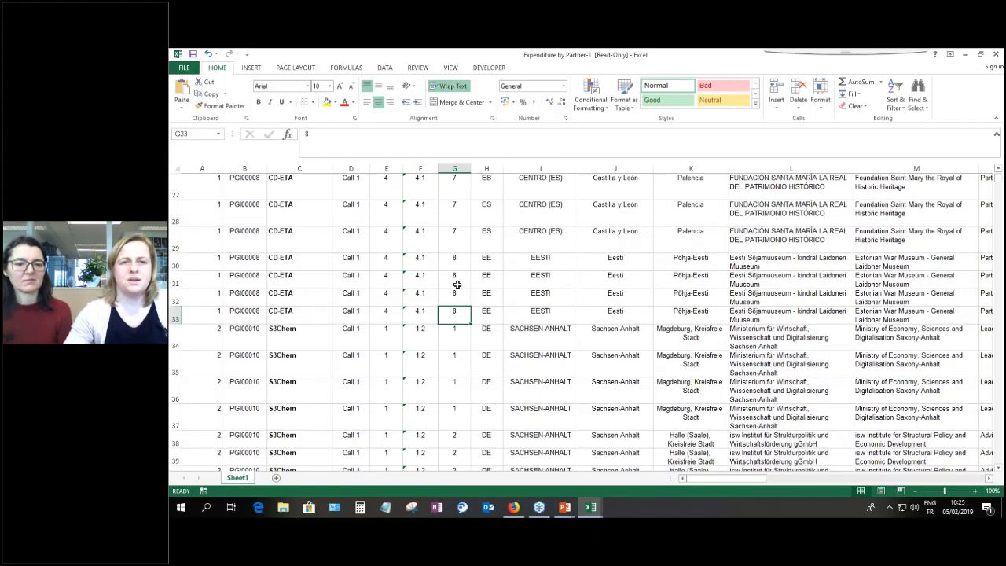
scroll(457, 284, "up", 9)
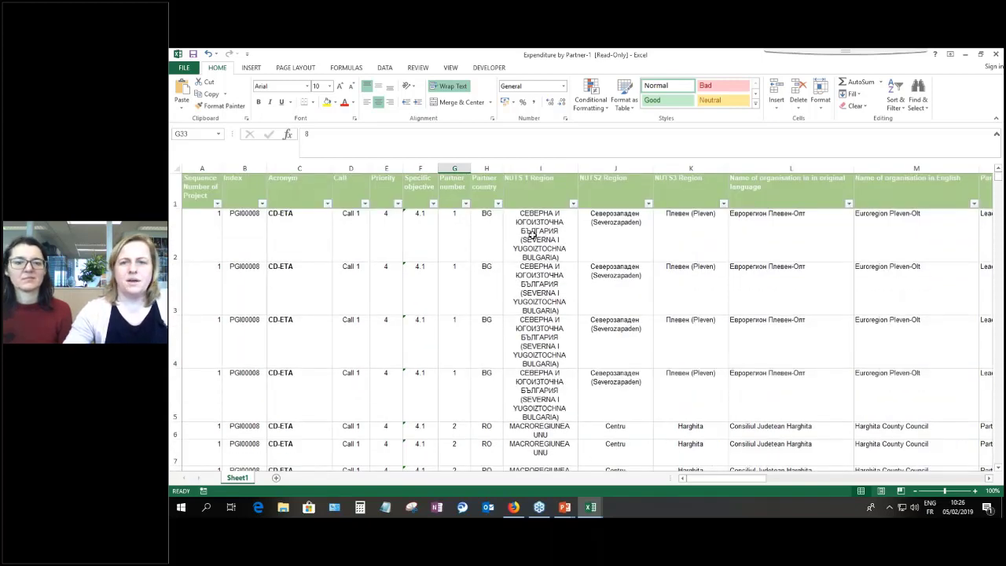
left_click(602, 229)
key("Right")
key("Right")
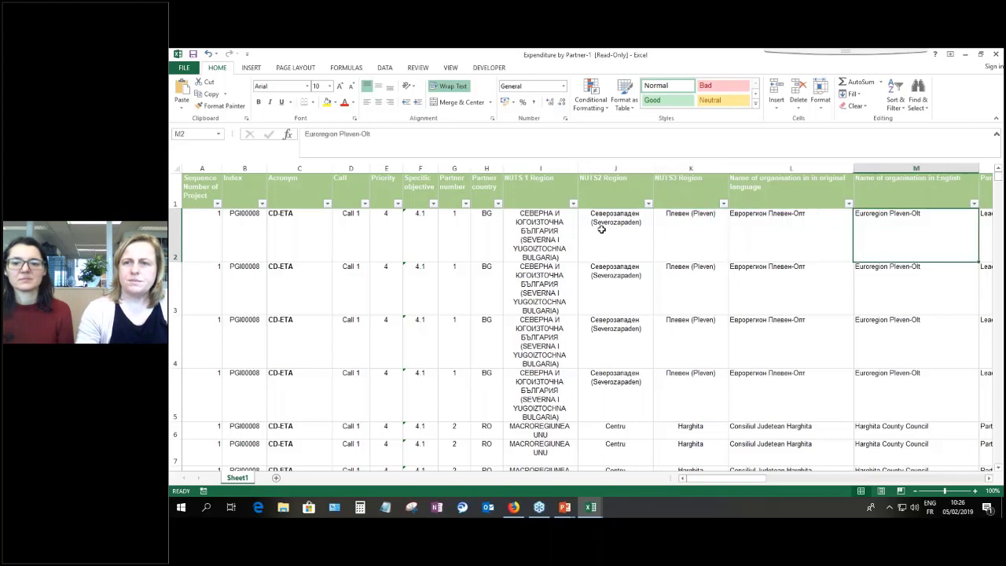
key("Right")
key("Right")
key("Right")
key("Right")
key("Right")
key("Right")
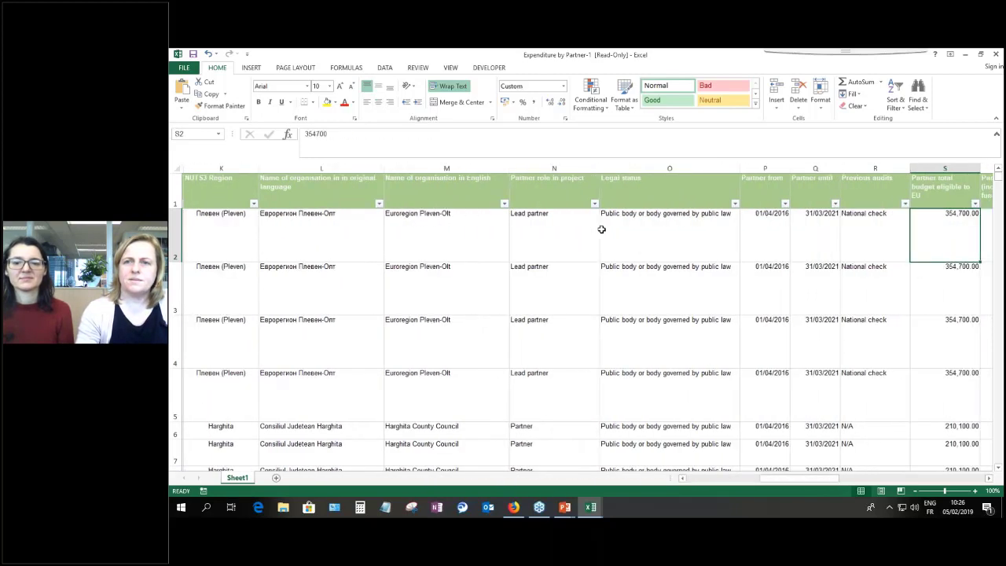
key("Right")
key("Right")
key("Right")
key("Right")
key("Right")
key("Left")
key("Left")
key("Left")
key("Left")
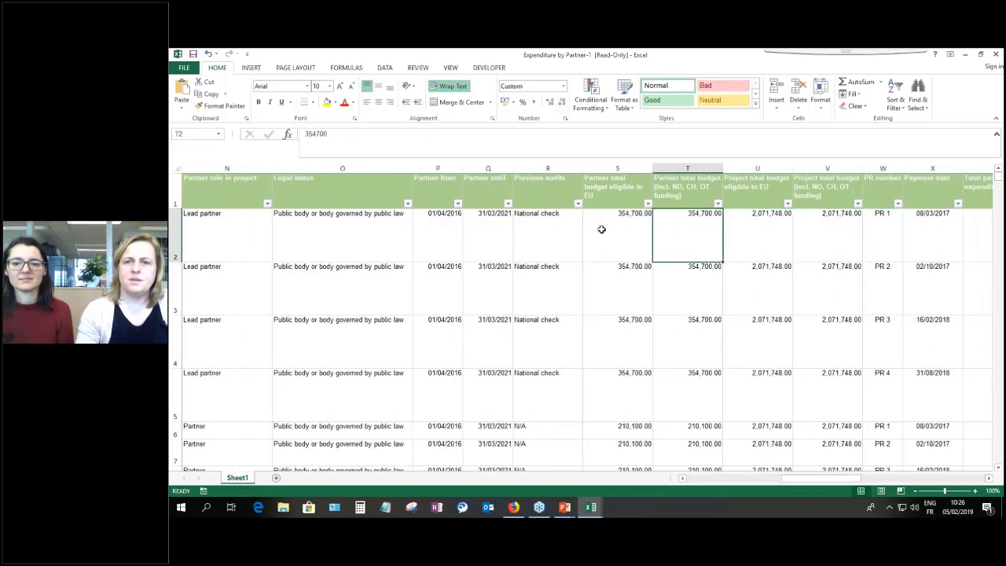
key("Right")
key("Right")
key("Right")
key("Right")
key("Right")
key("Right")
key("Right")
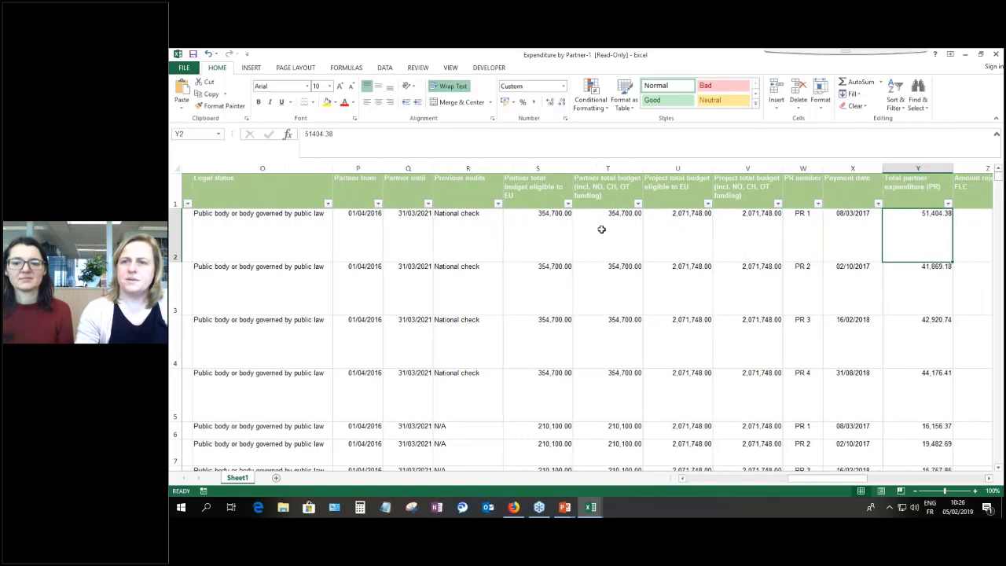
key("Right")
key("Right")
key("Left")
key("Left")
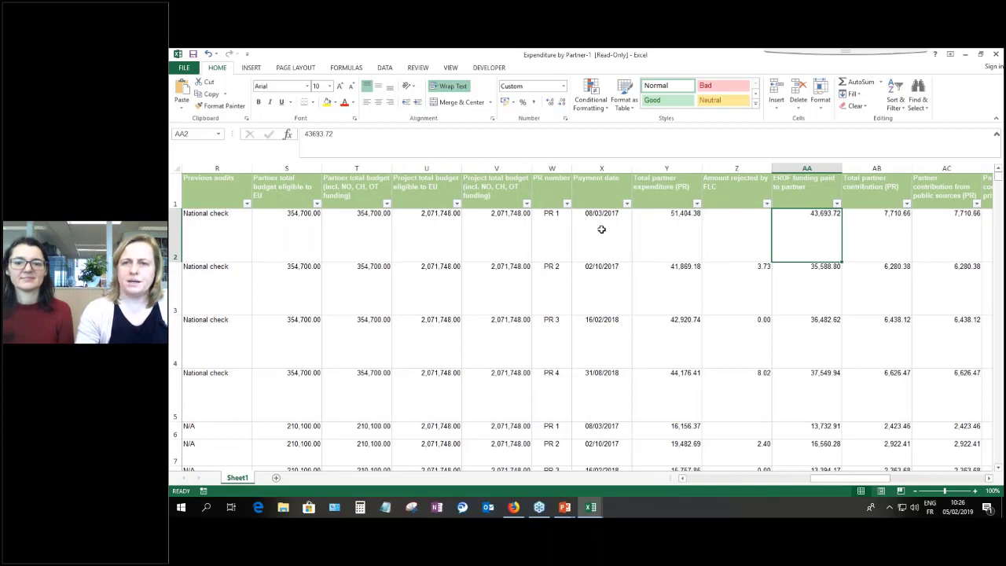
key("Right")
key("Right")
key("Right")
key("Right")
key("Right")
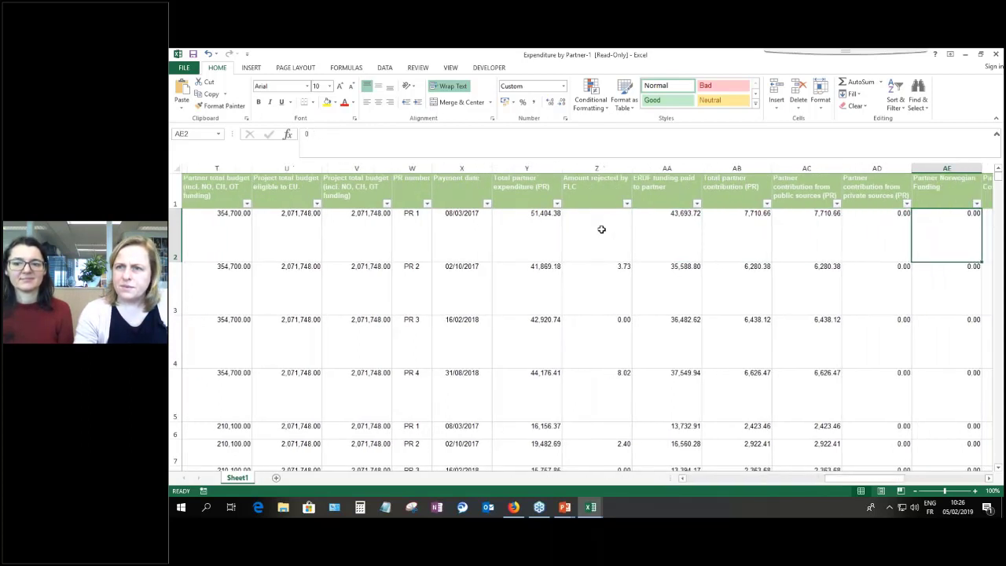
key("Left")
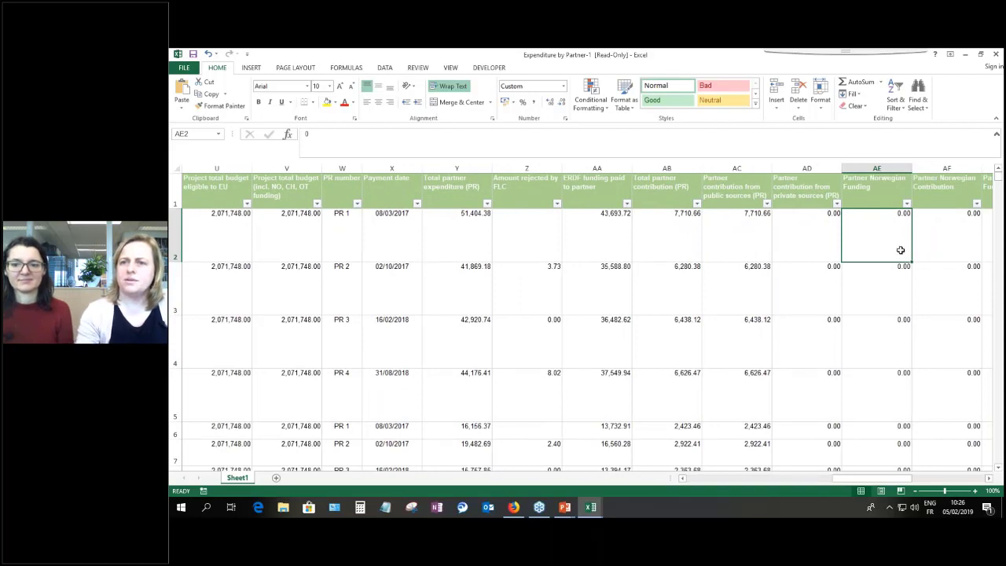
key("Right")
key("Right")
key("Left")
key("Left")
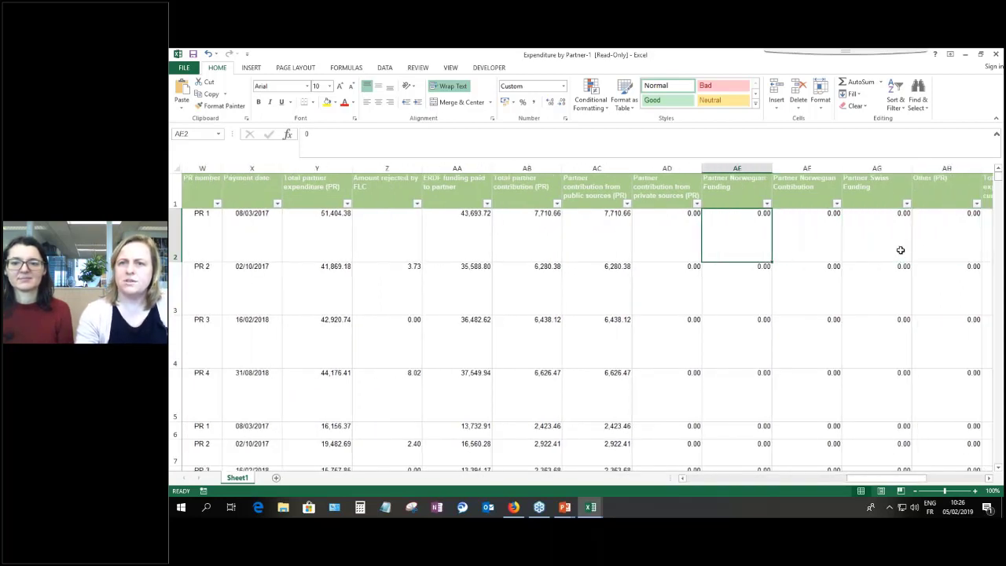
key("Right")
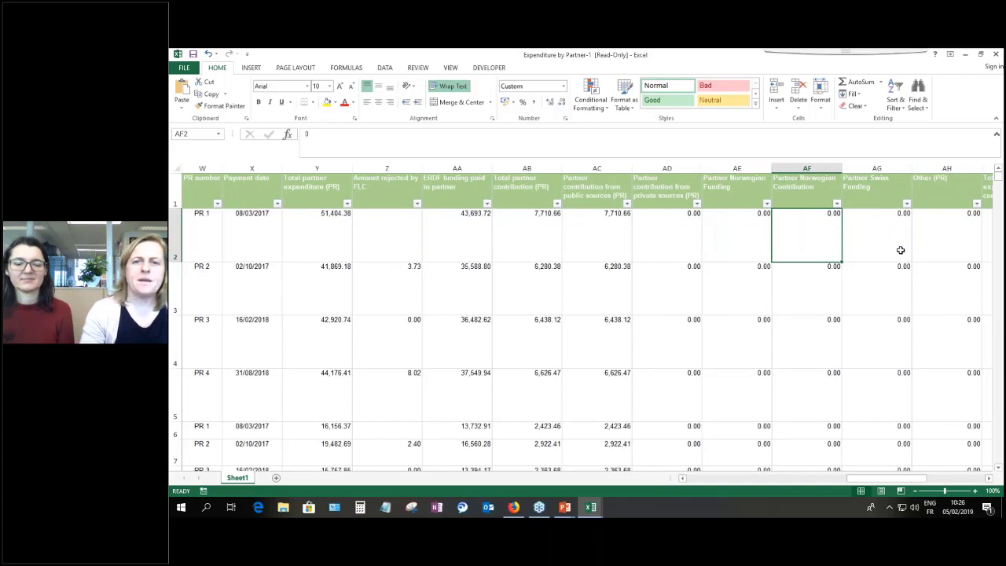
key("Left")
key("Left")
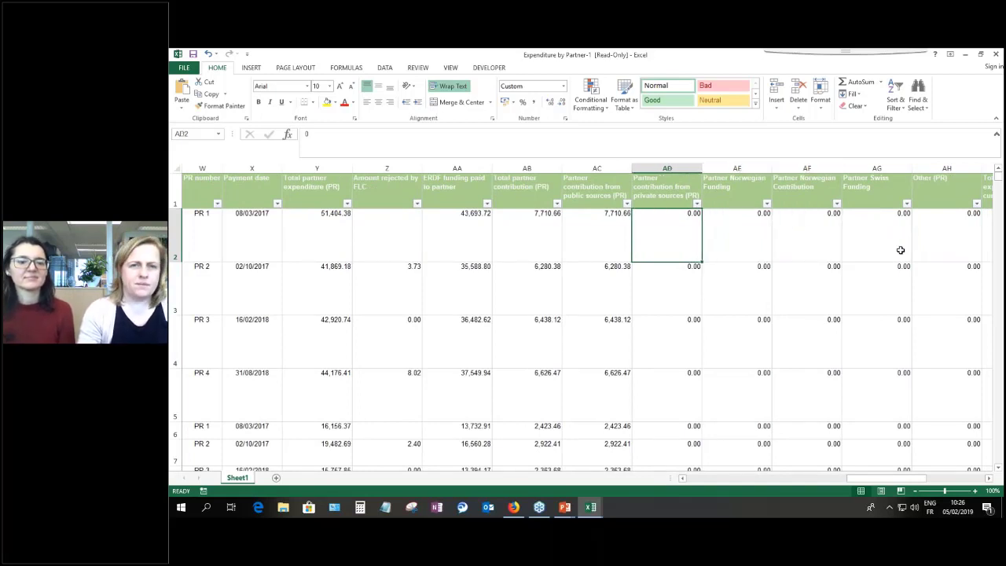
key("Left")
key("Left")
key("Left")
key("Left")
key("Left")
key("Left")
key("Left")
key("Left")
key("Left")
key("Left")
key("Left")
key("Left")
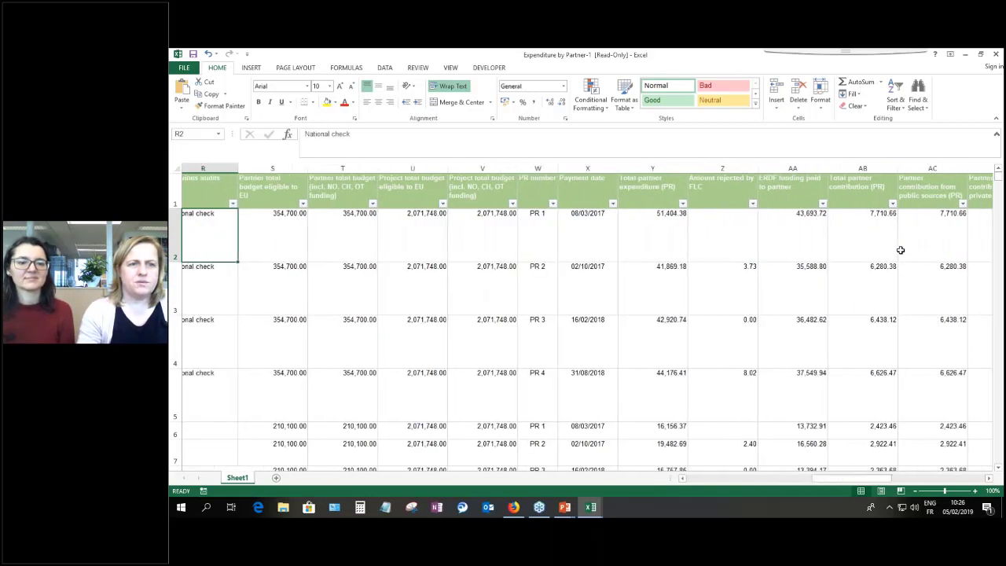
key("Left")
key("Left")
key("Left")
key("Left")
key("Right")
key("Right")
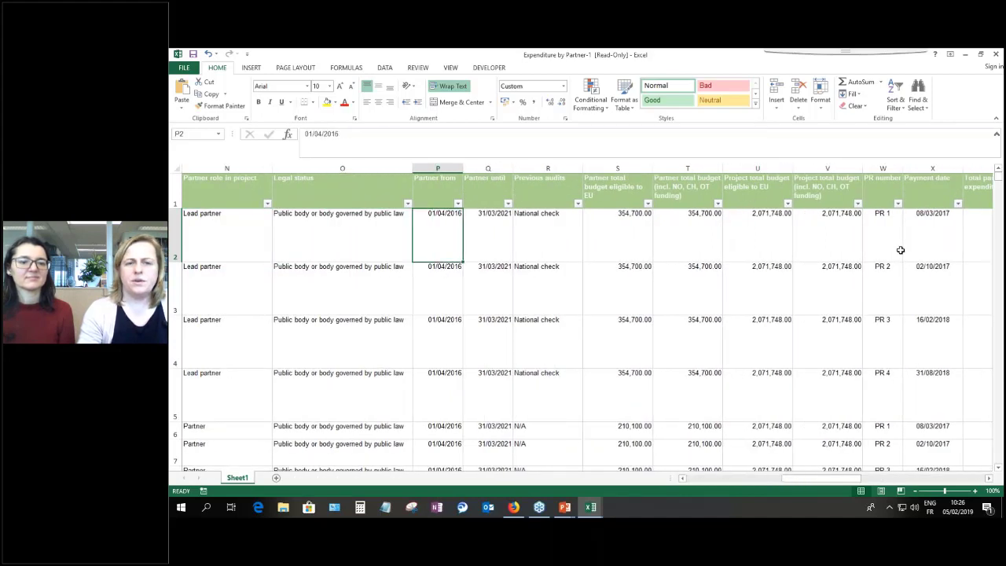
key("Left")
key("Left")
key("Left")
key("Left")
key("Left")
key("Left")
key("Left")
key("Left")
key("Left")
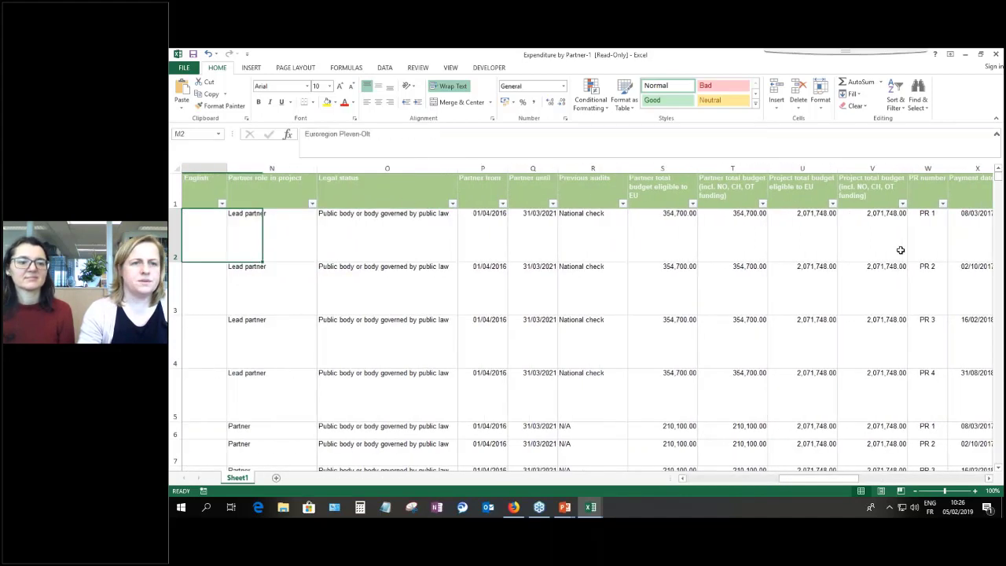
key("Right")
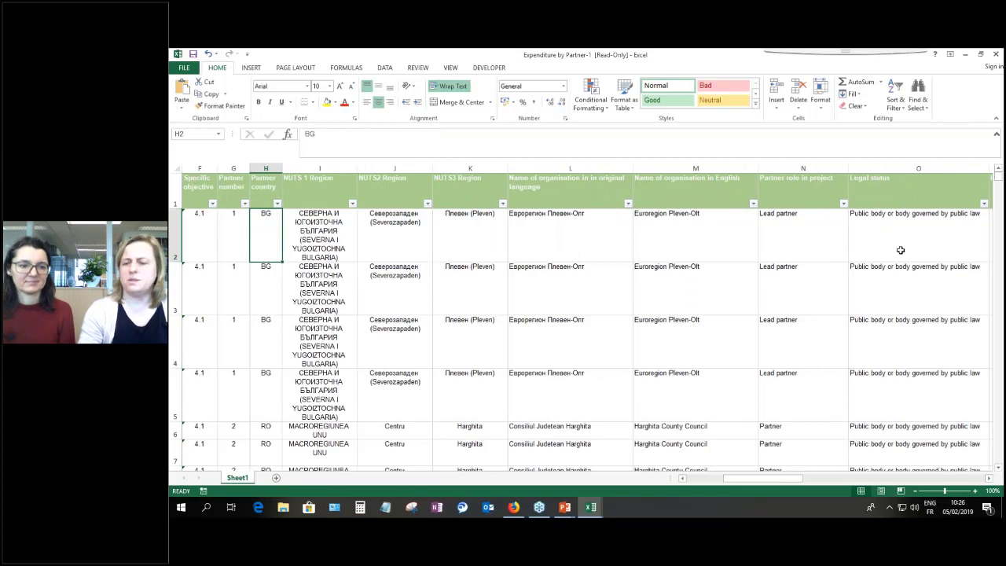
- Filter Partner country to DE only, leaving 176 of 4137 records
left_click(277, 203)
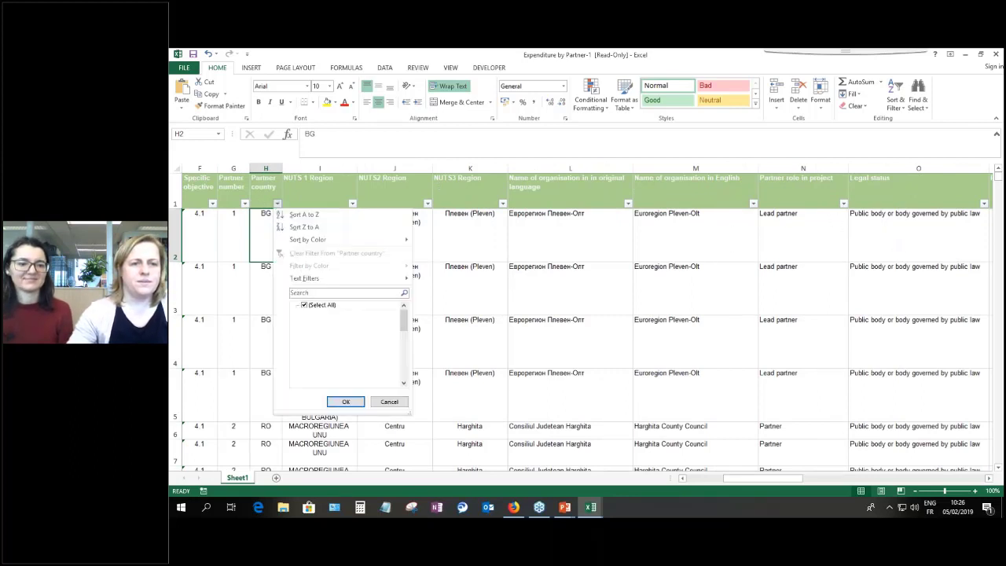
left_click(304, 305)
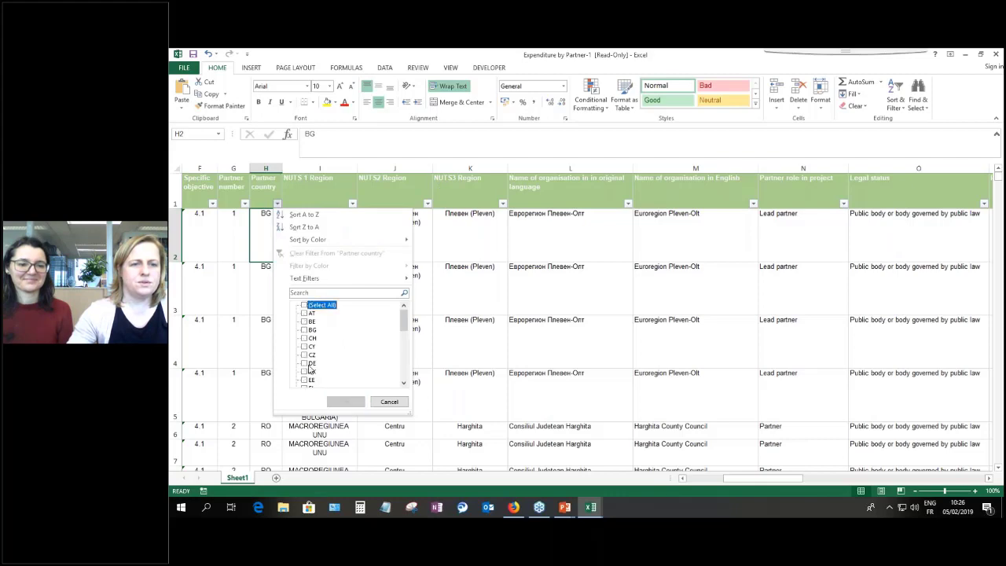
left_click(309, 363)
left_click(346, 401)
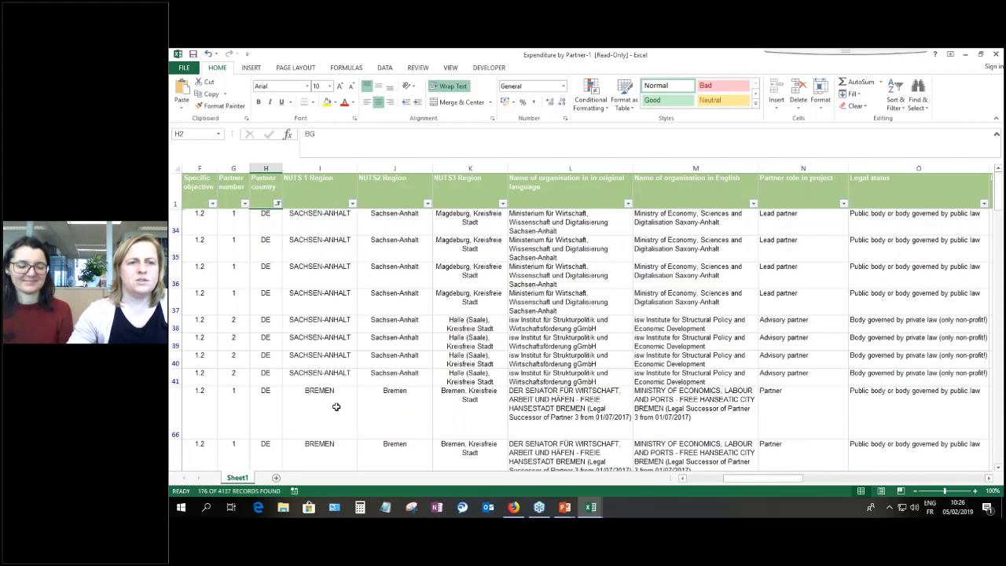
- Check the NUTS 1 Region filter without changing it, then scroll across the columns
left_click(352, 205)
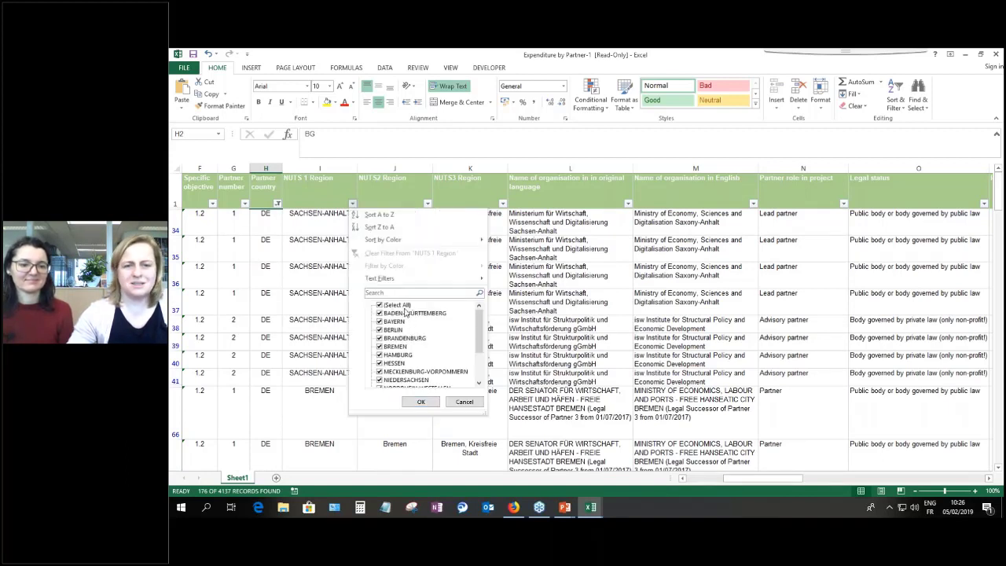
left_click(464, 401)
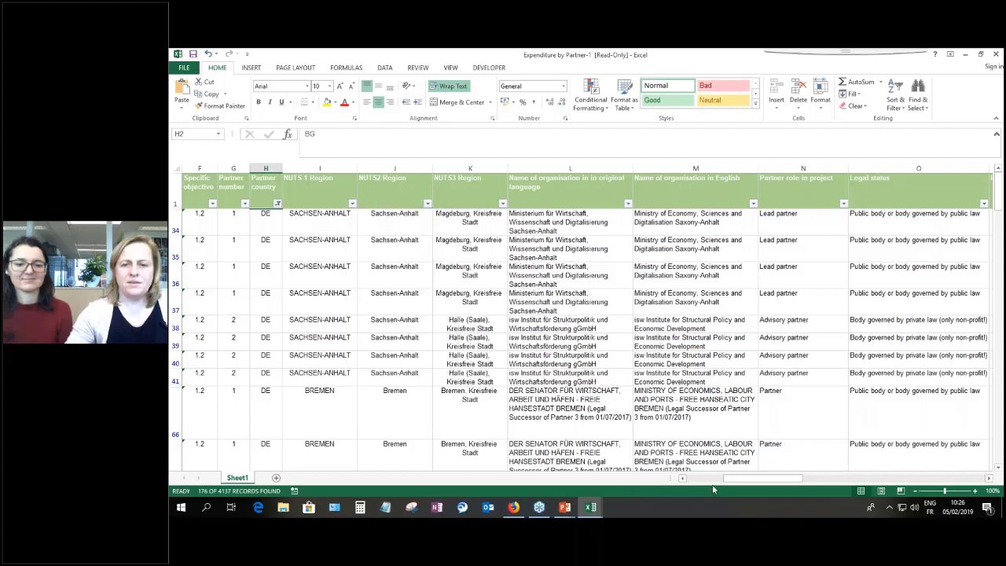
left_click_drag(730, 483, 767, 480)
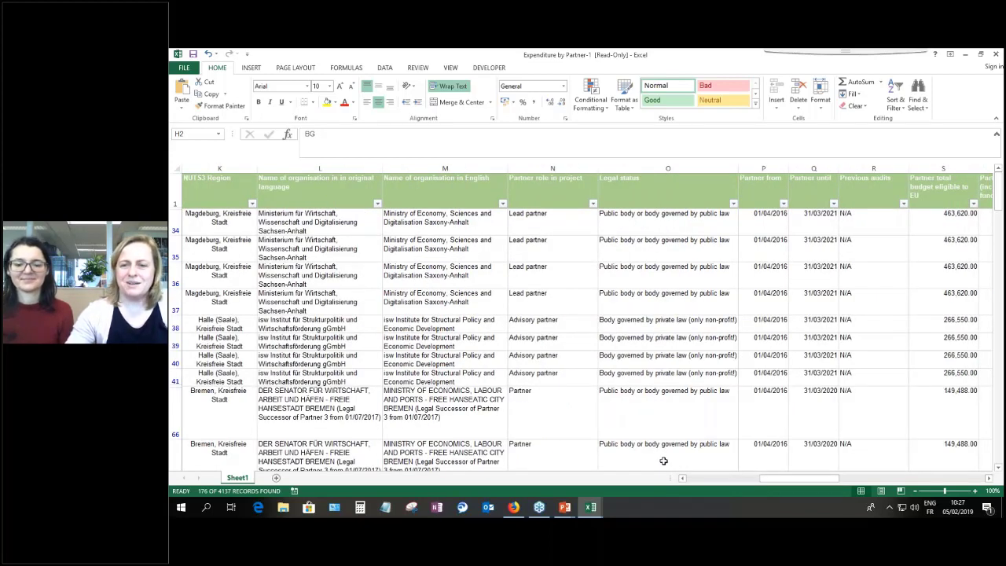
left_click_drag(828, 486, 866, 488)
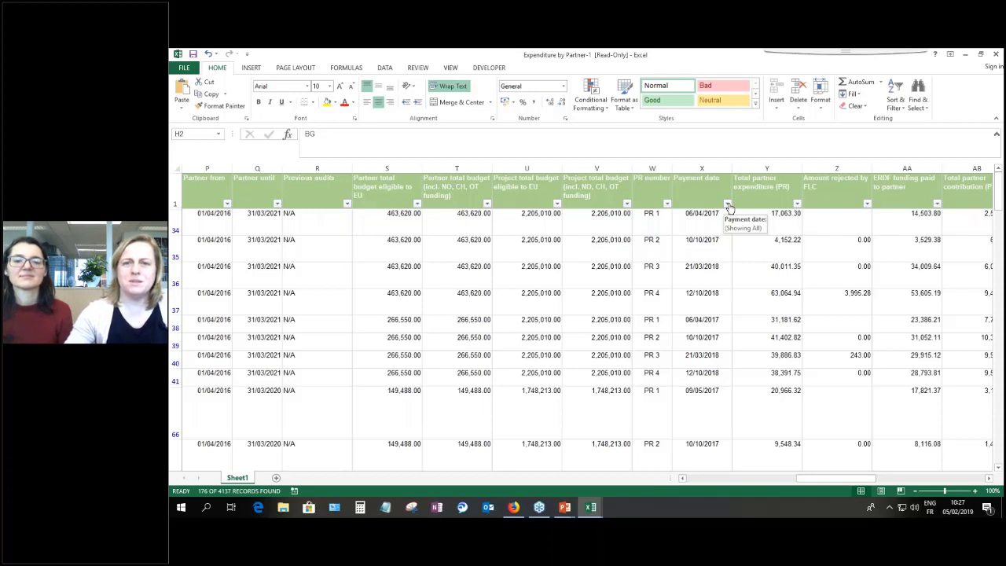
- Filter Payment date to exclude blanks, narrowing the German partners to 150 of 4137 records
left_click(728, 206)
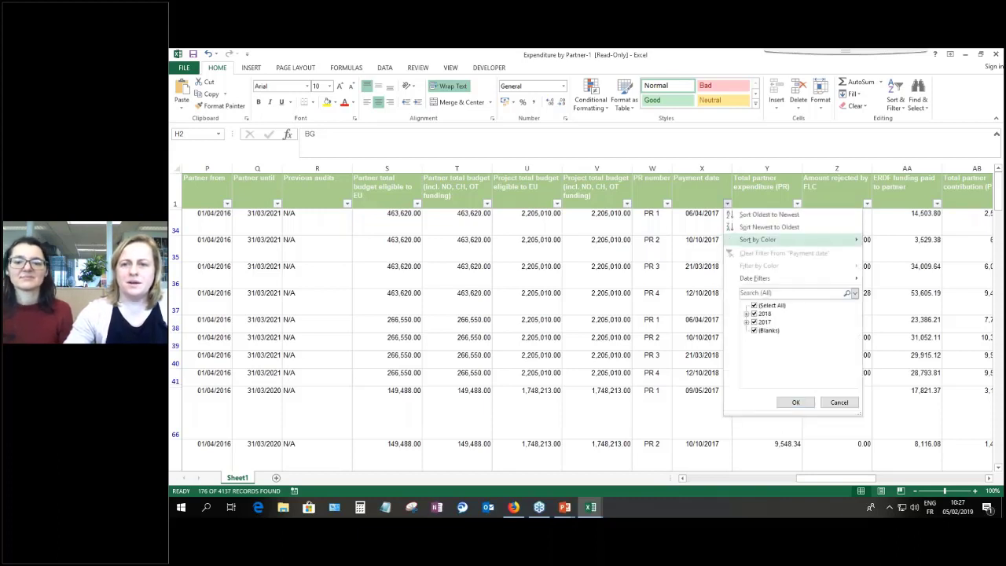
left_click(754, 331)
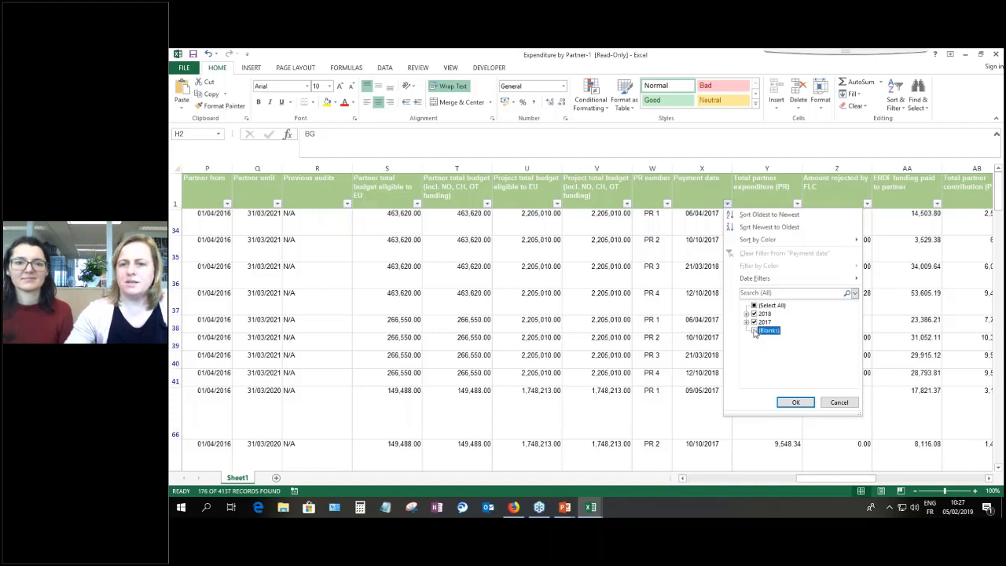
left_click(795, 402)
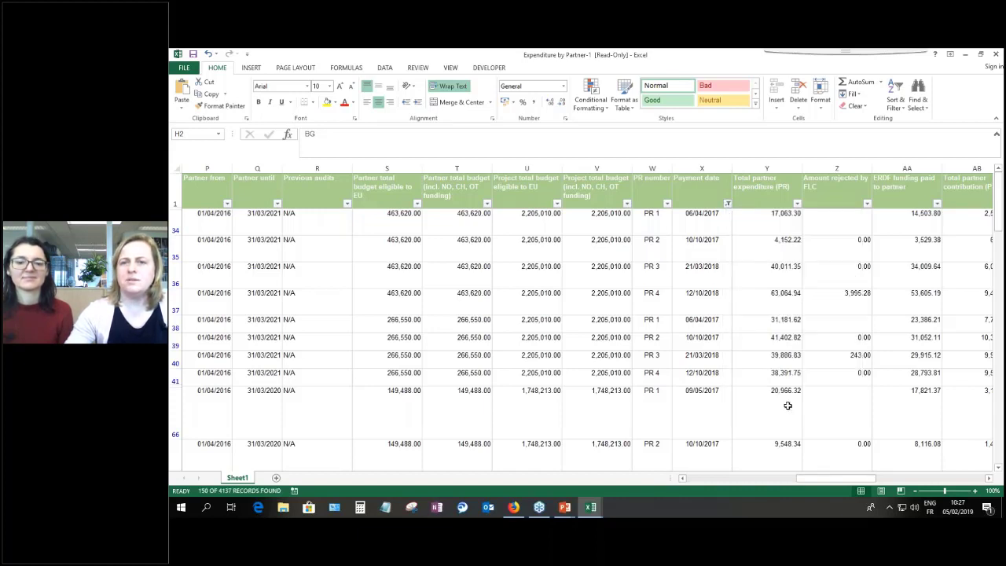
left_click(727, 204)
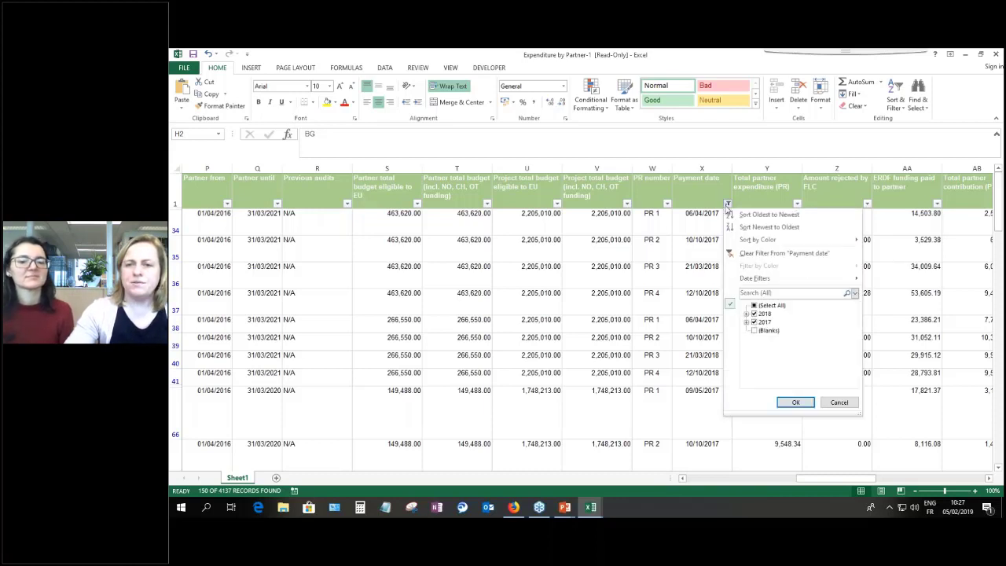
left_click(756, 331)
left_click(795, 402)
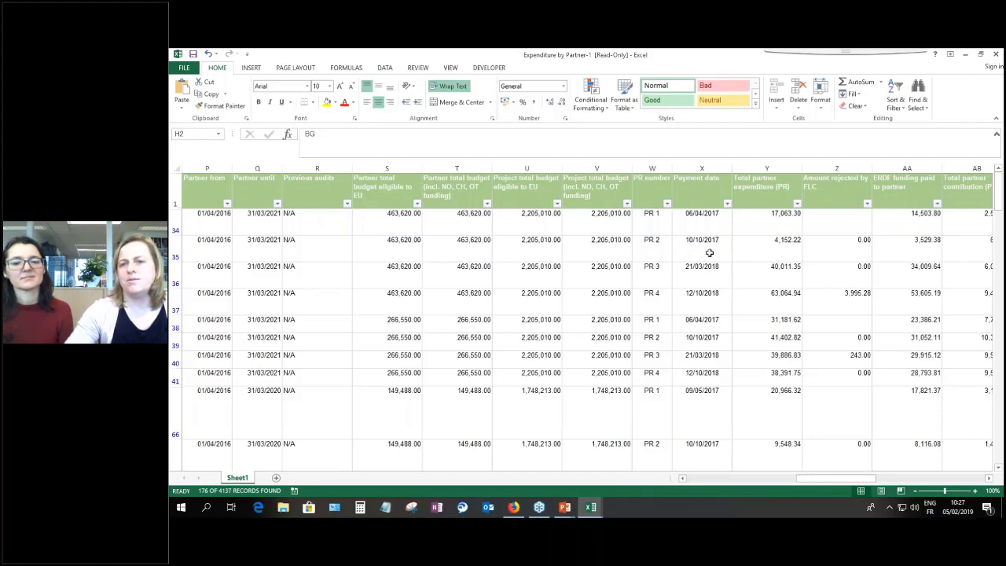
left_click(727, 206)
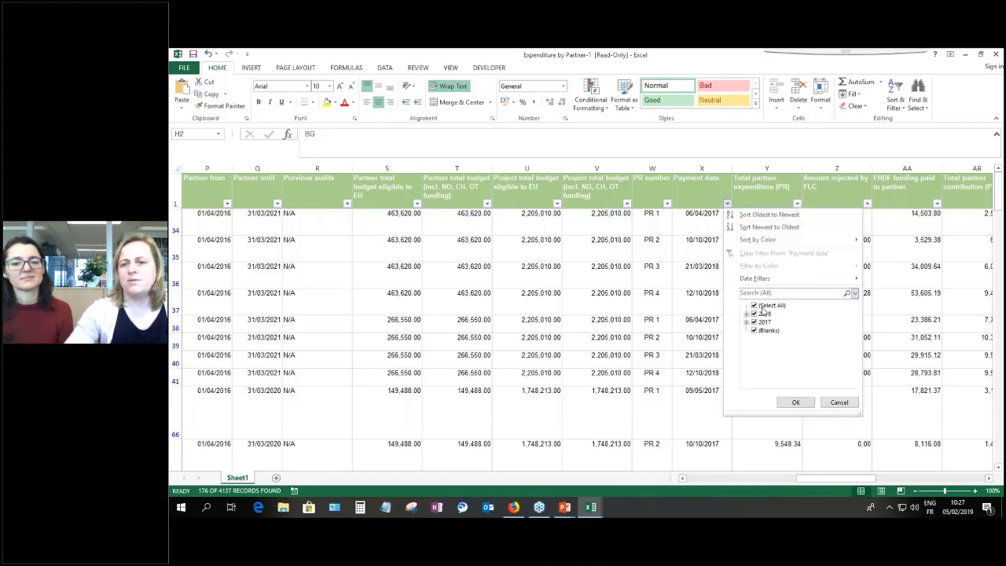
left_click(754, 330)
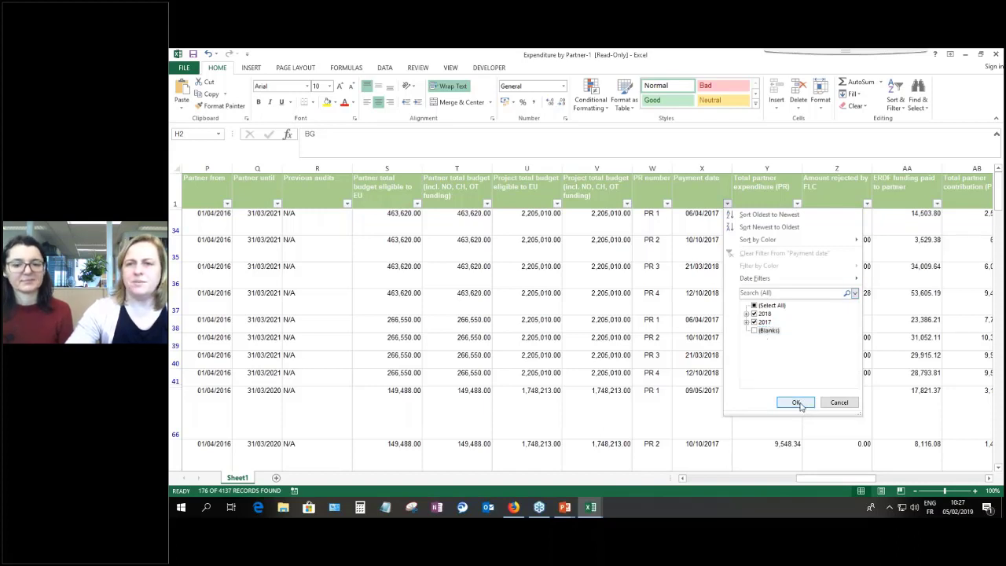
left_click(795, 402)
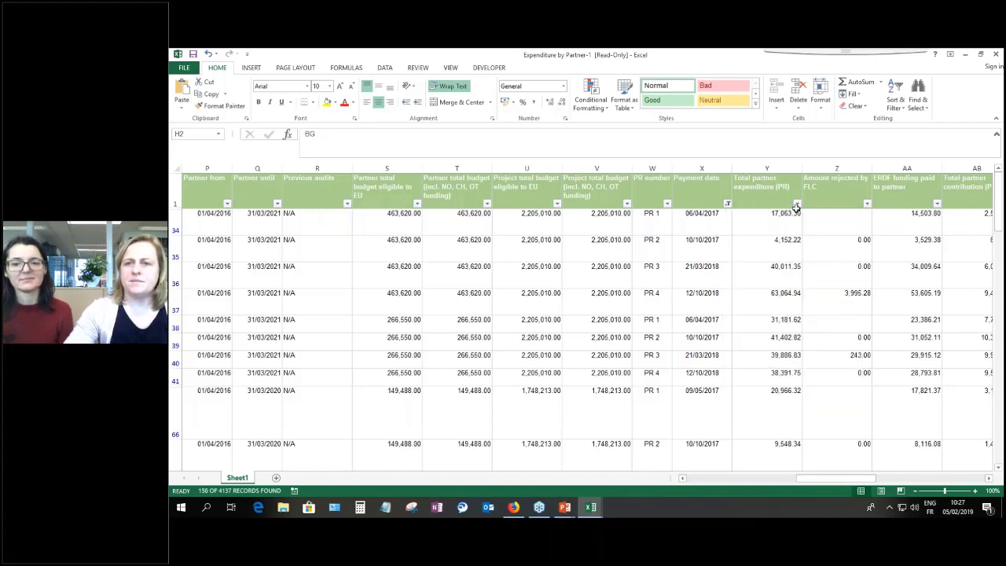
left_click(893, 179)
key("Right")
key("Right")
key("Right")
key("Right")
key("Right")
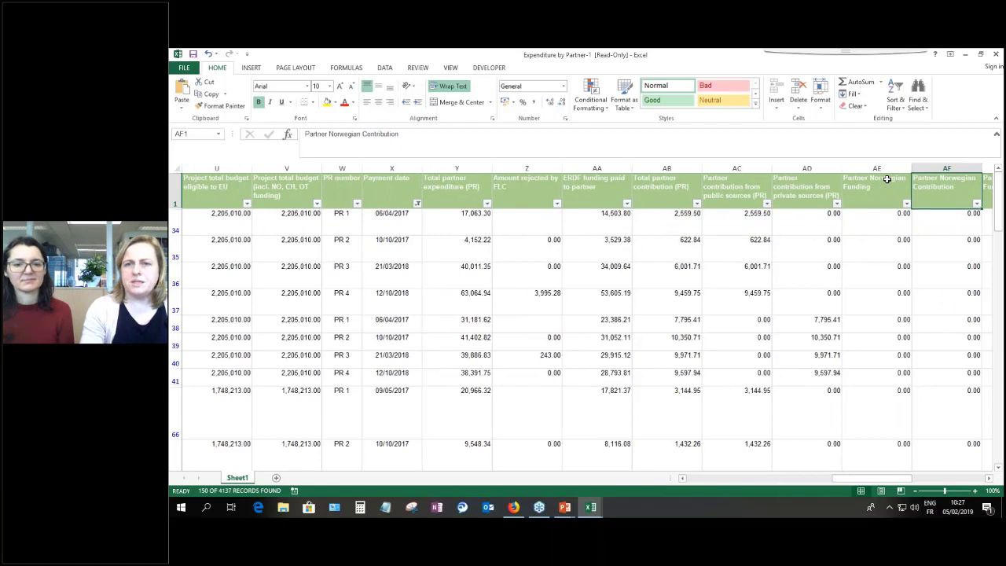
- Move to the Amount rejected by FLC header and scroll down to the last filtered row
key("Right")
key("Right")
key("Right")
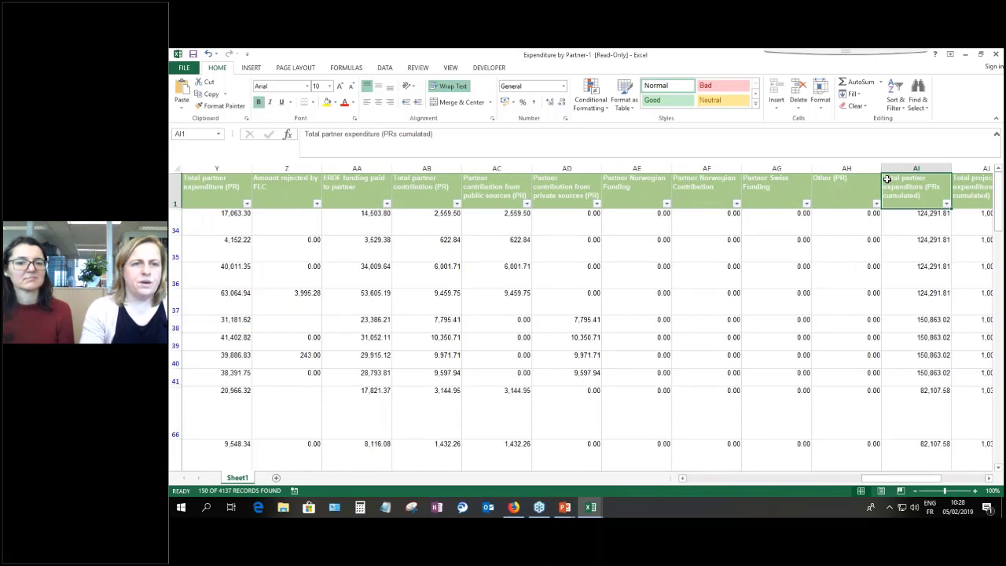
key("Left")
key("Left")
key("Left")
key("Left")
key("Left")
key("Left")
key("Left")
key("Left")
key("Left")
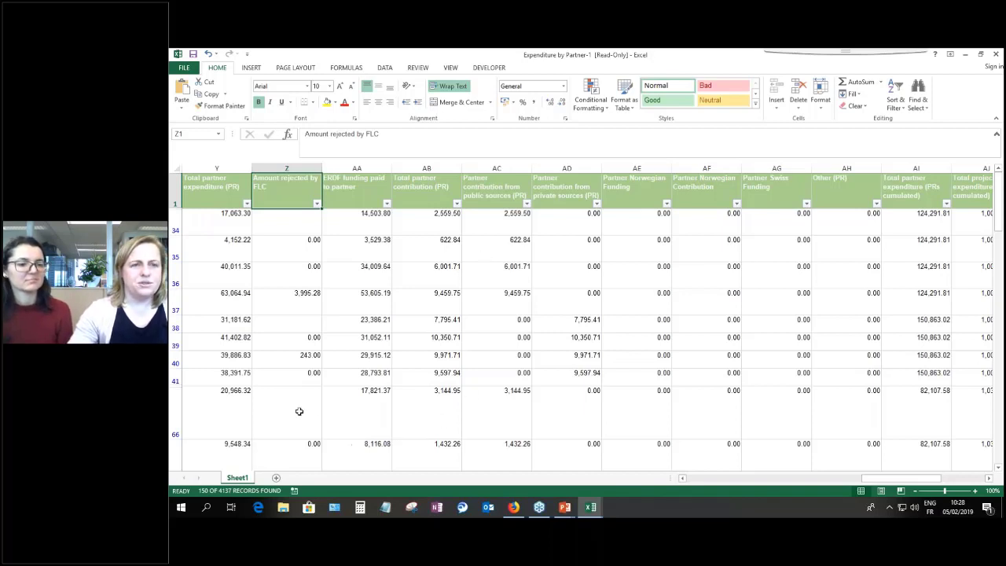
scroll(297, 428, "down", 15)
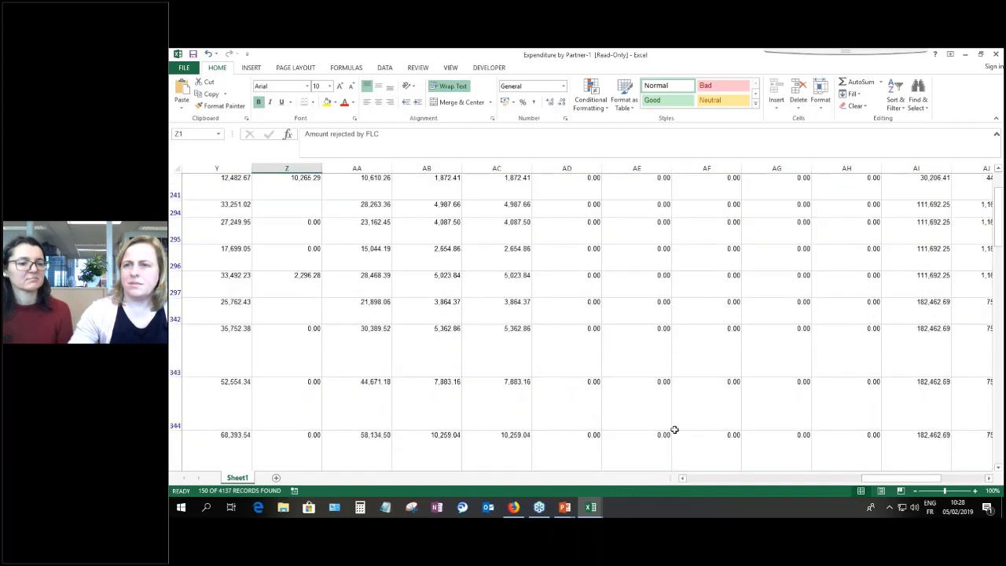
scroll(739, 269, "down", 15)
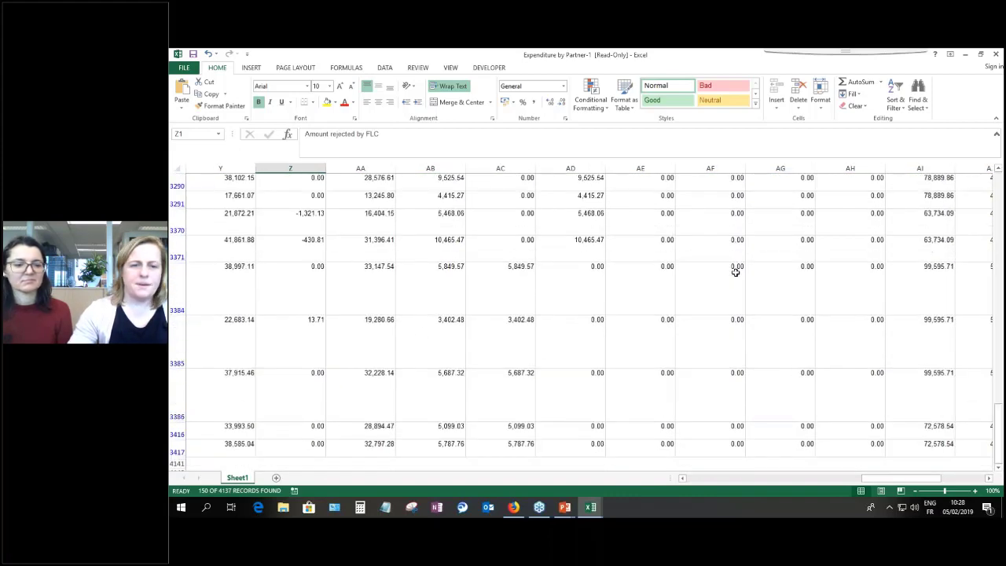
scroll(369, 357, "up", 10)
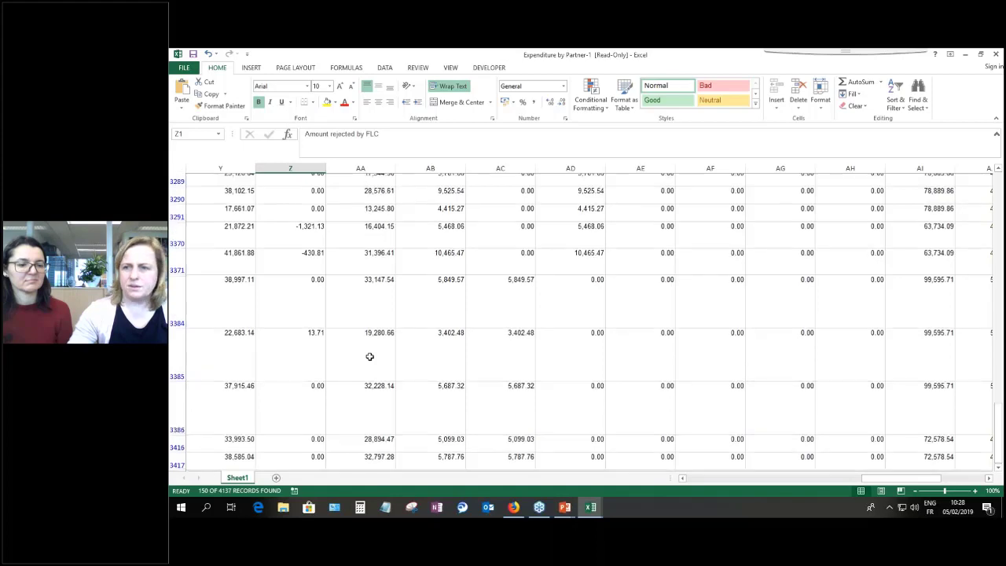
left_click_drag(992, 241, 991, 185)
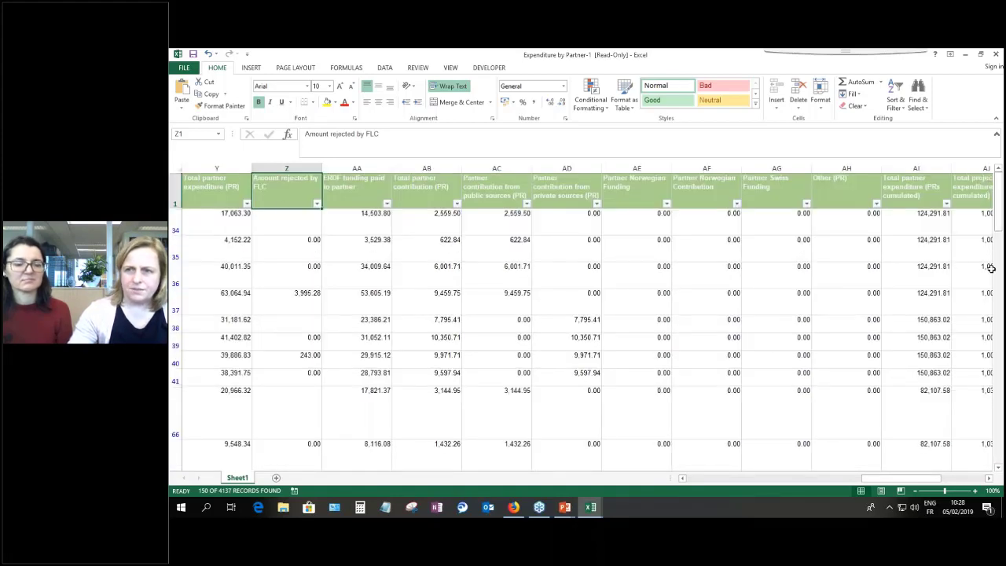
scroll(990, 268, "down", 15)
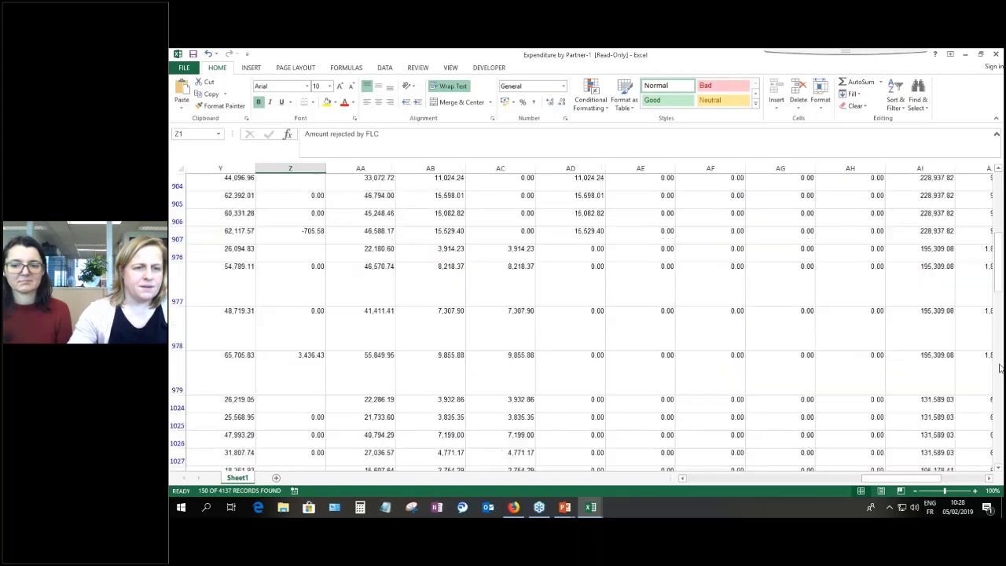
scroll(1000, 371, "down", 15)
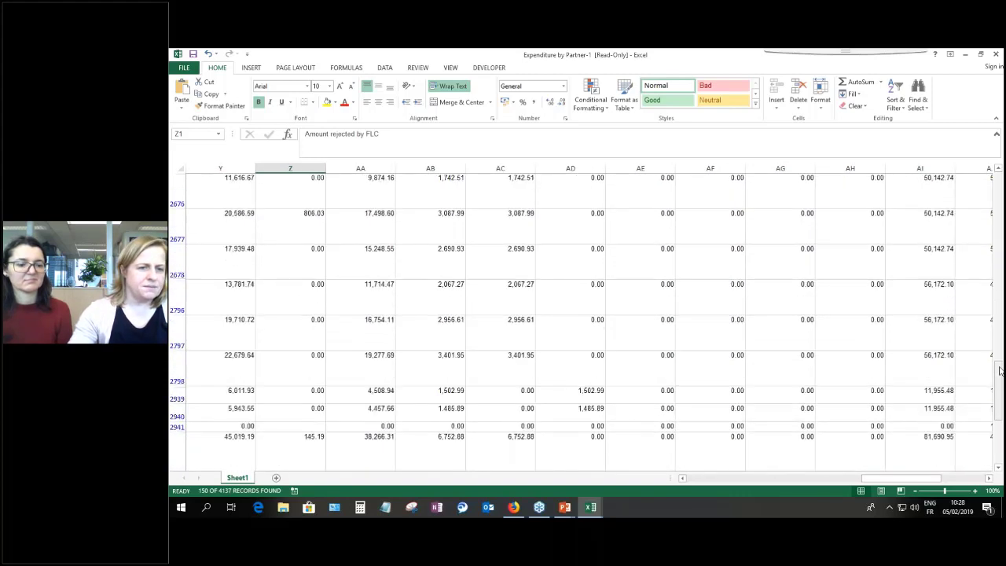
scroll(1000, 371, "down", 5)
scroll(304, 263, "up", 1)
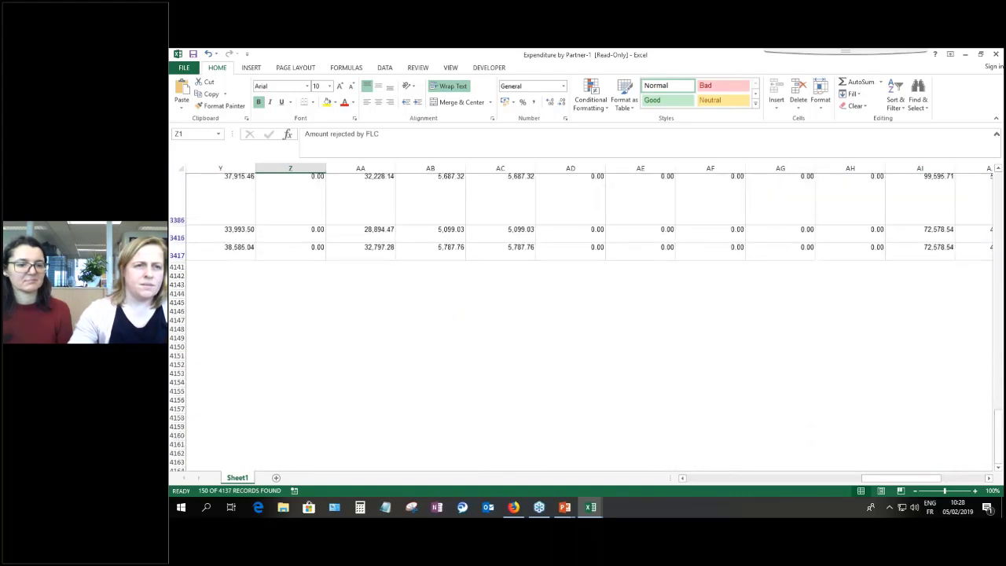
- AutoSum the FLC-rejected column into Z4141 as a SUBTOTAL totalling 74,850.27
left_click(285, 269)
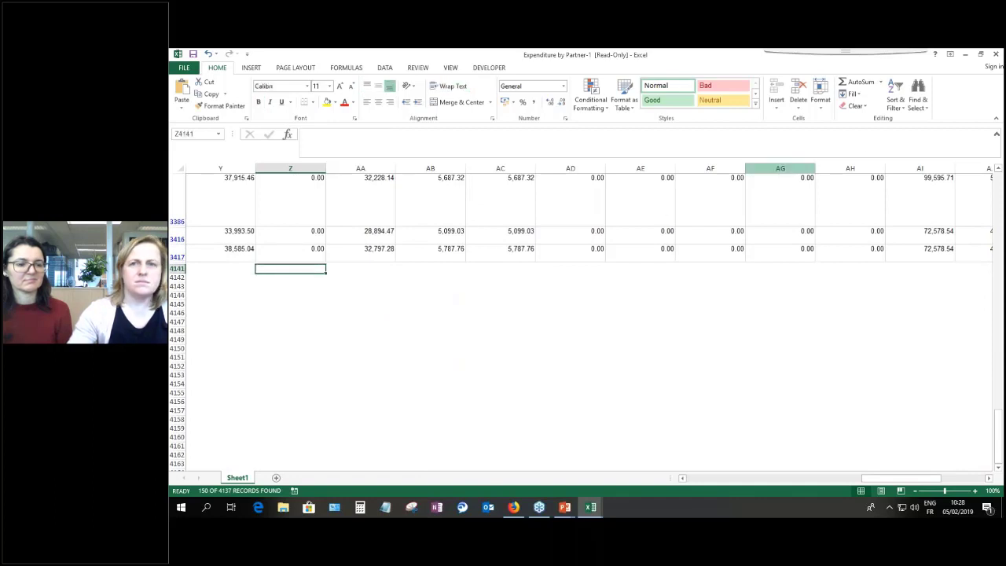
left_click(858, 81)
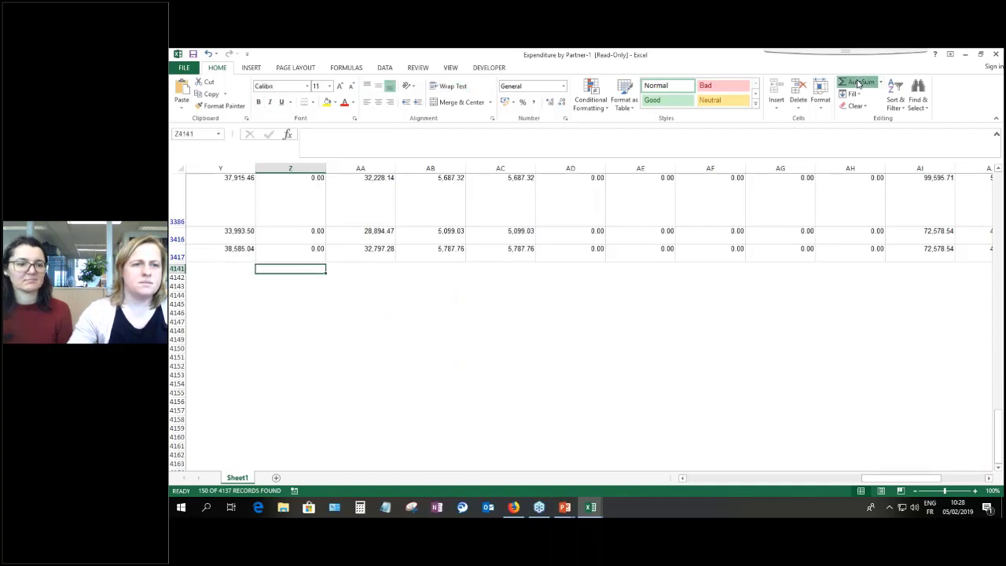
left_click_drag(307, 254, 305, 212)
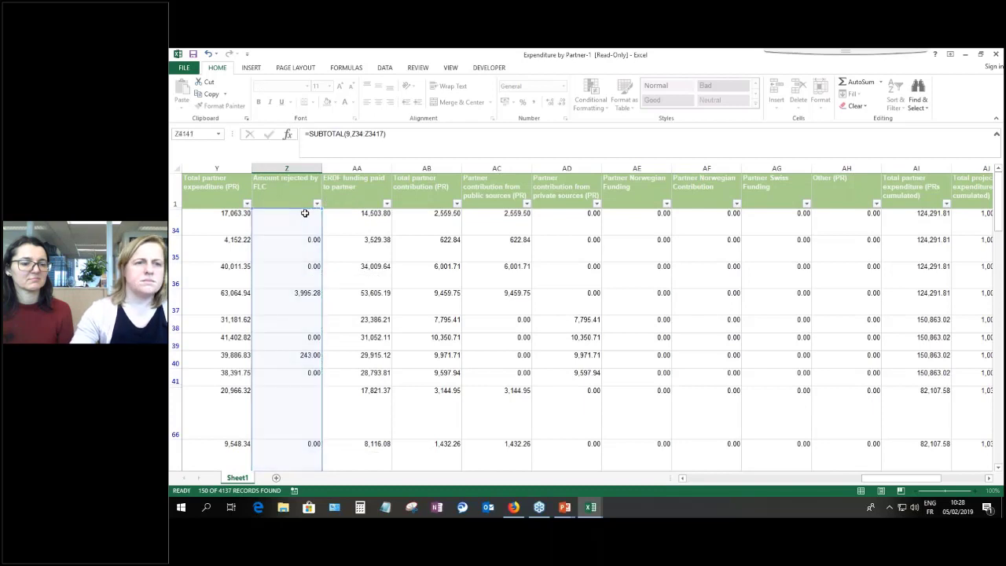
key("Return")
left_click(314, 446)
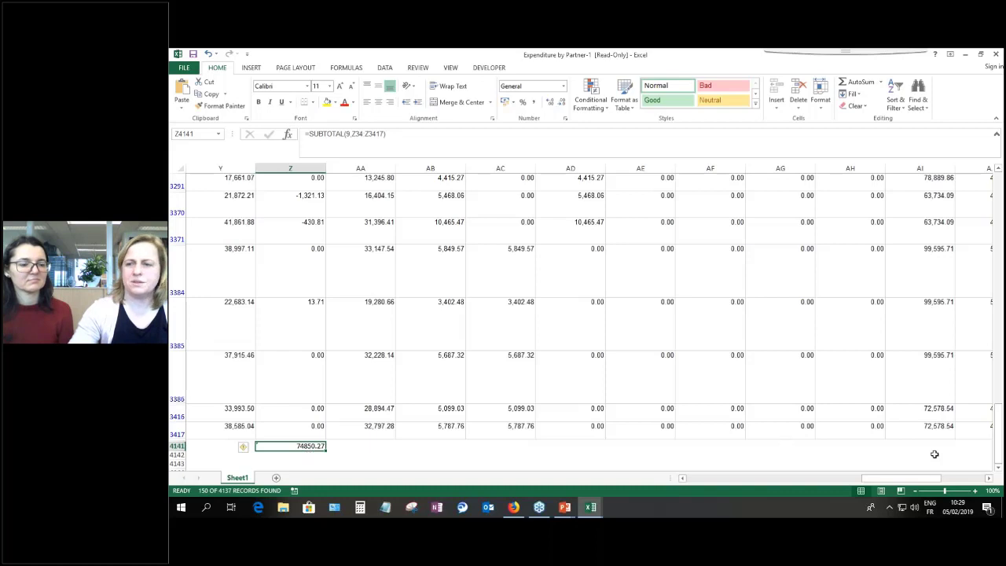
left_click_drag(998, 446, 991, 172)
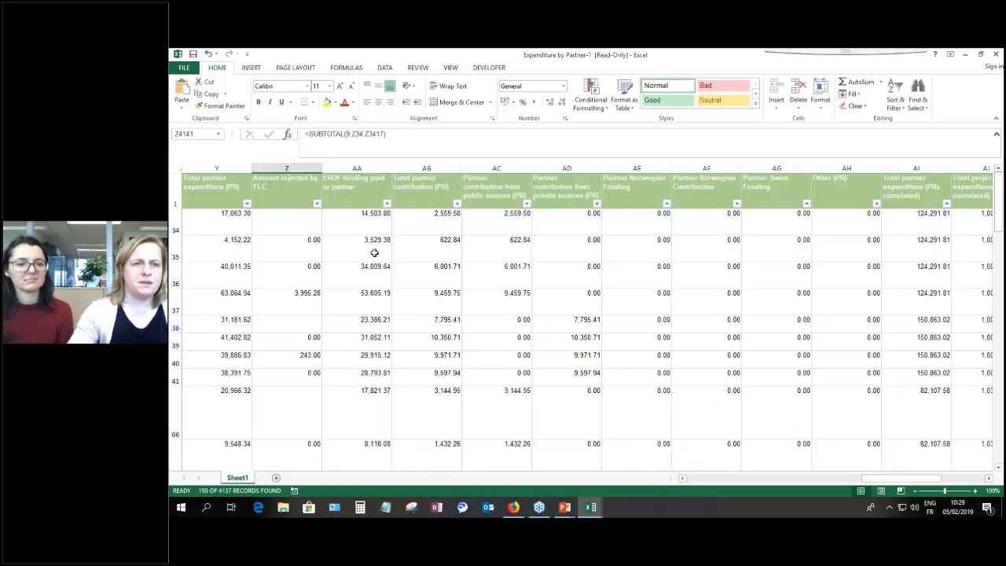
- Add the ERDF funding paid subtotal in AA4141, totalling 3,788,088.41
left_click(360, 189)
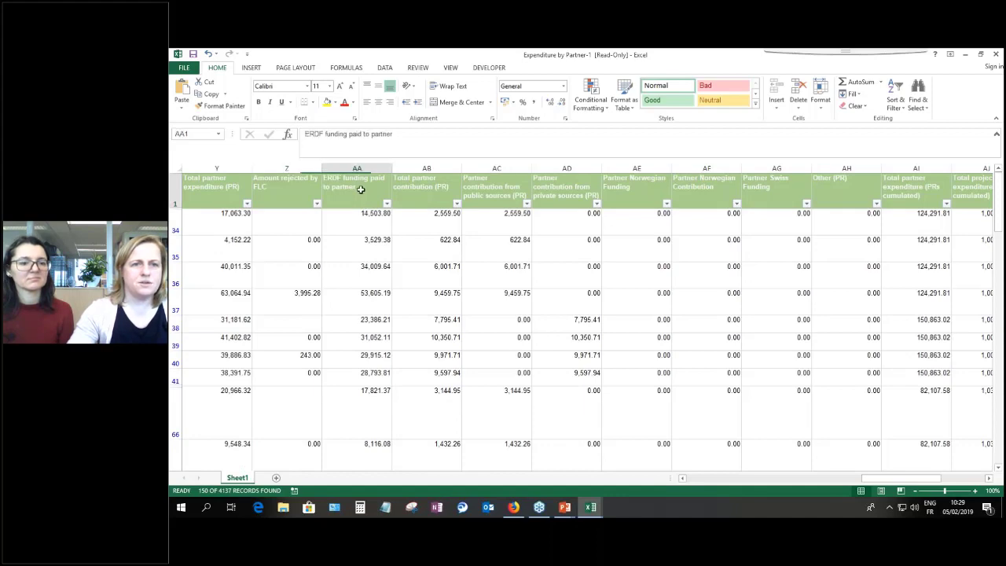
scroll(1002, 357, "down", 15)
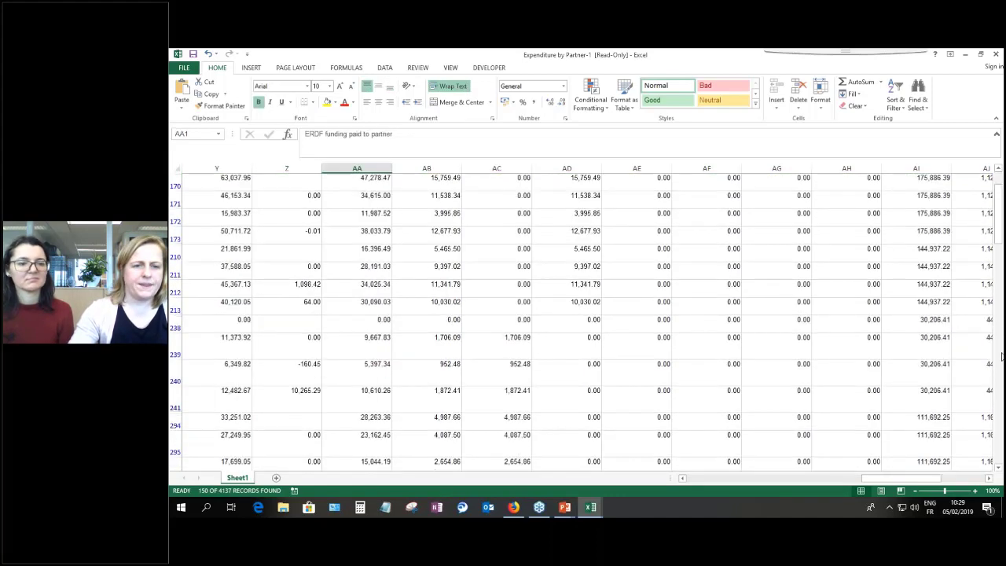
scroll(1002, 358, "down", 15)
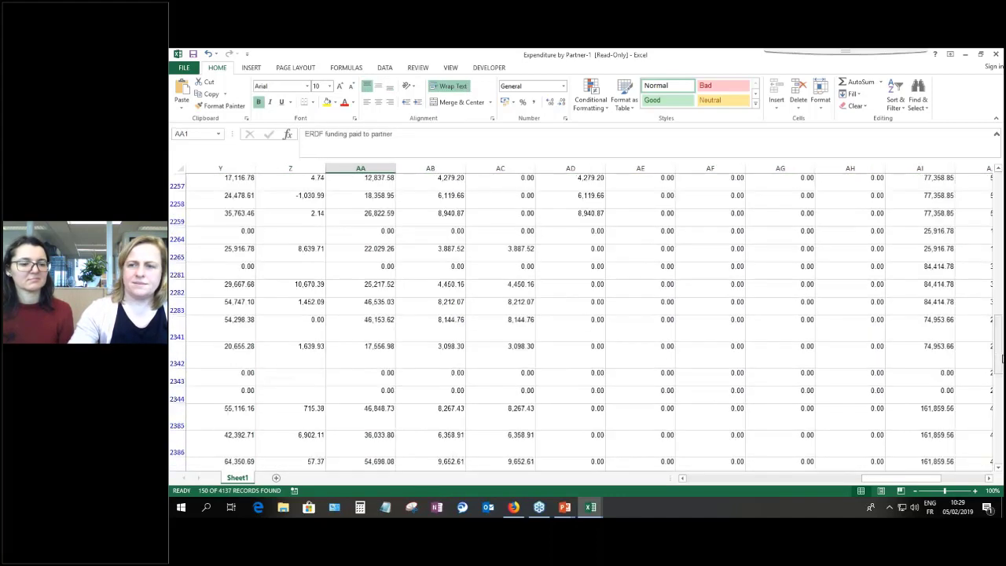
scroll(1001, 365, "down", 10)
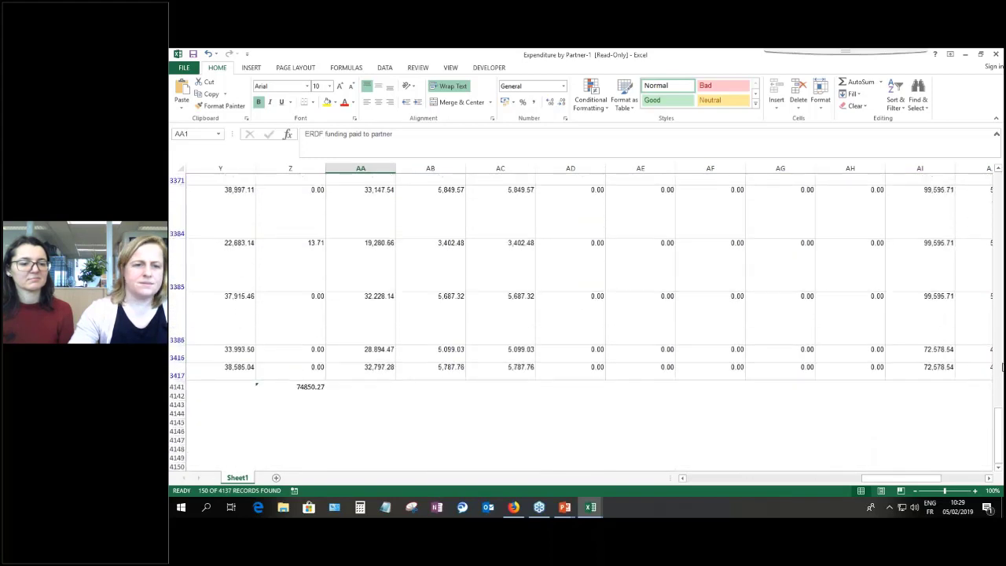
left_click(364, 373)
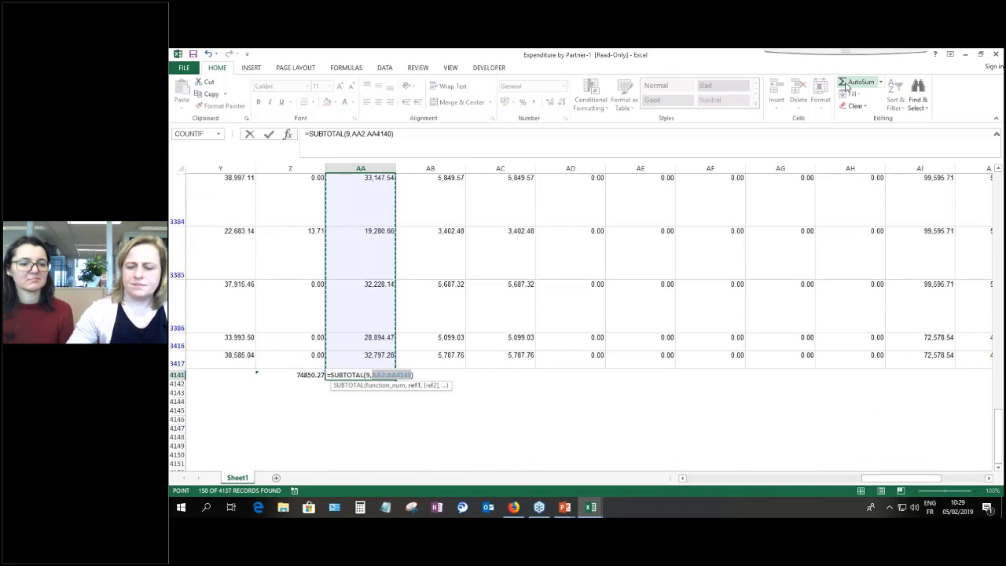
key("Return")
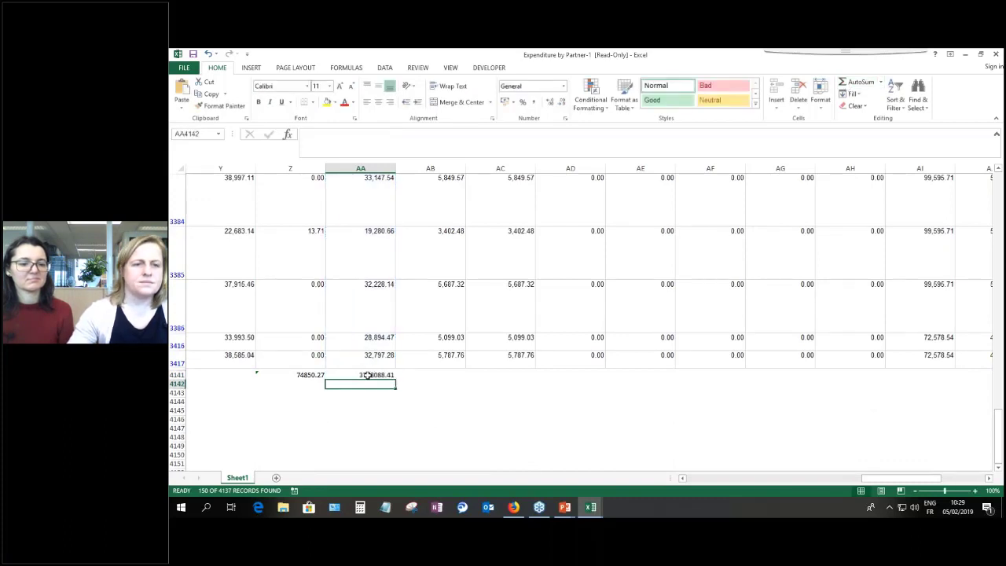
- Format both totals as Number with the 1000 separator
left_click_drag(367, 374, 314, 374)
right_click(315, 374)
left_click(355, 330)
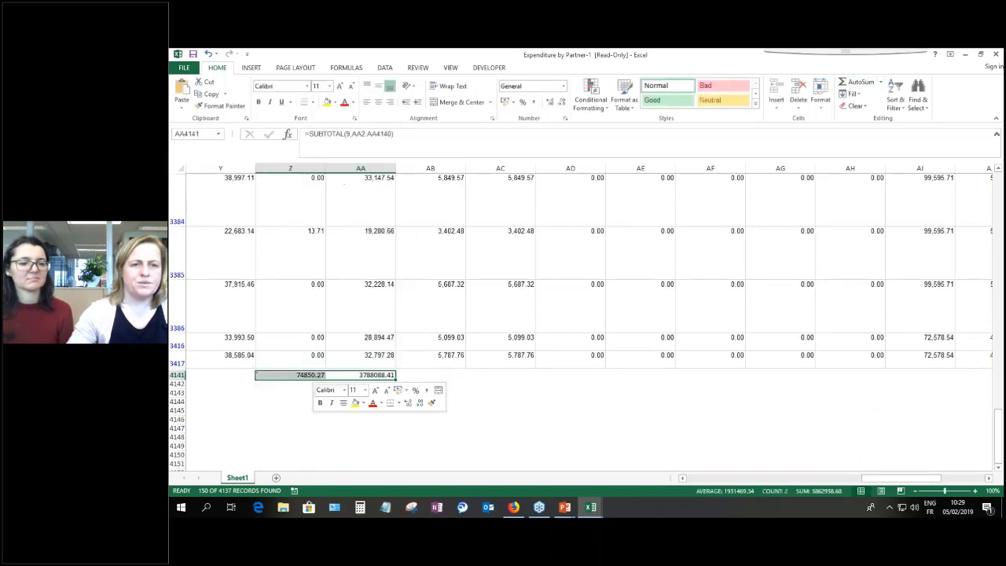
left_click(247, 257)
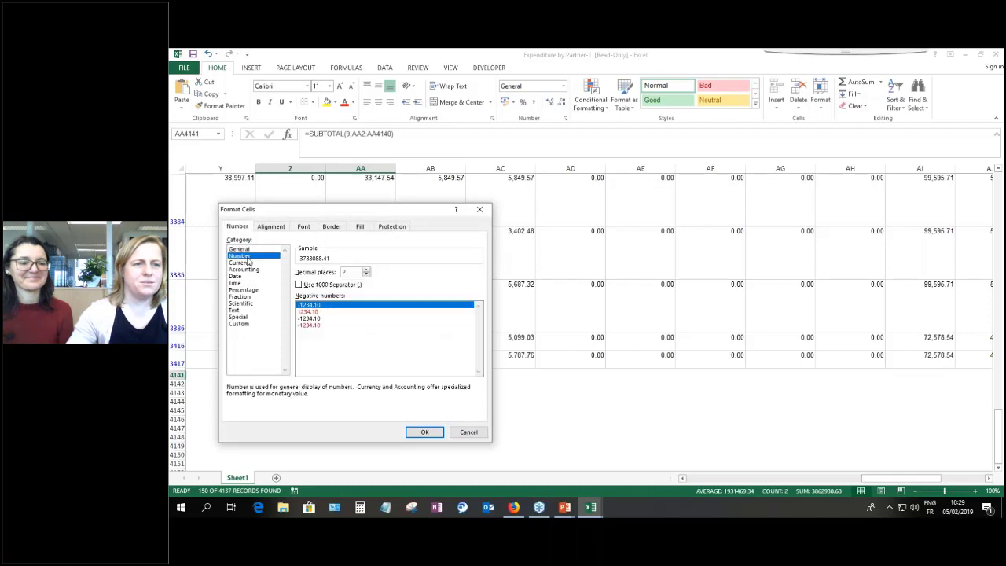
left_click(299, 285)
left_click(411, 433)
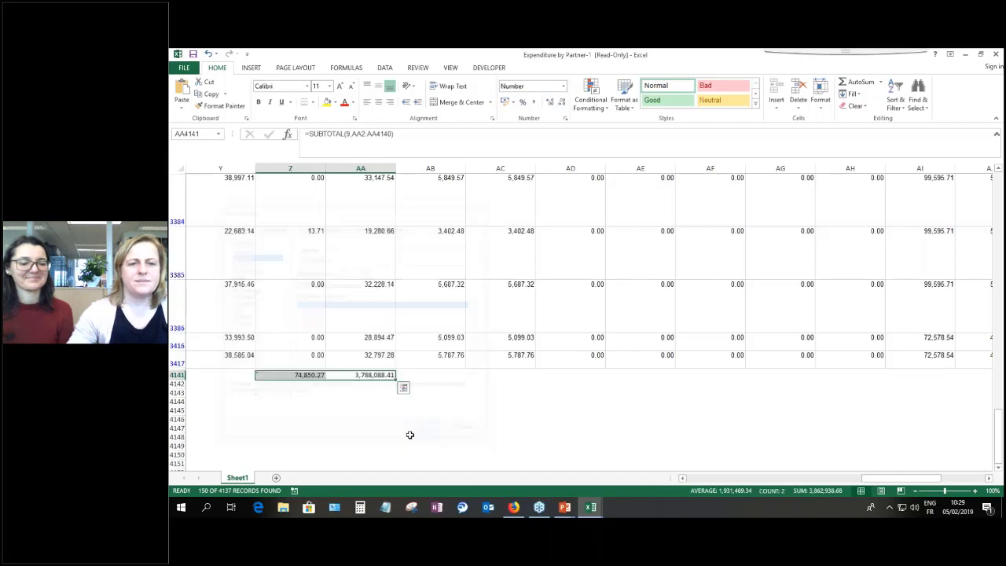
left_click(361, 375)
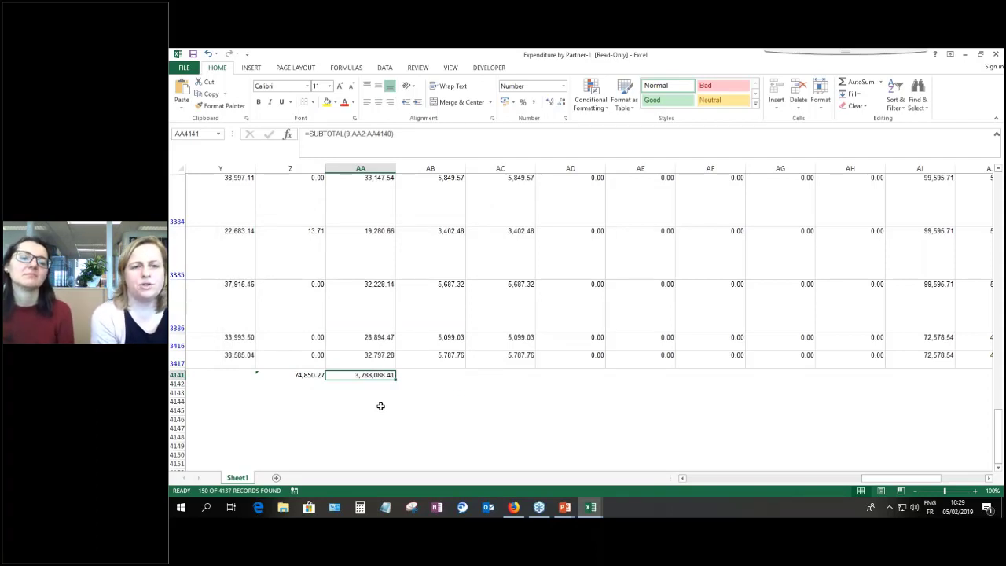
left_click(293, 376)
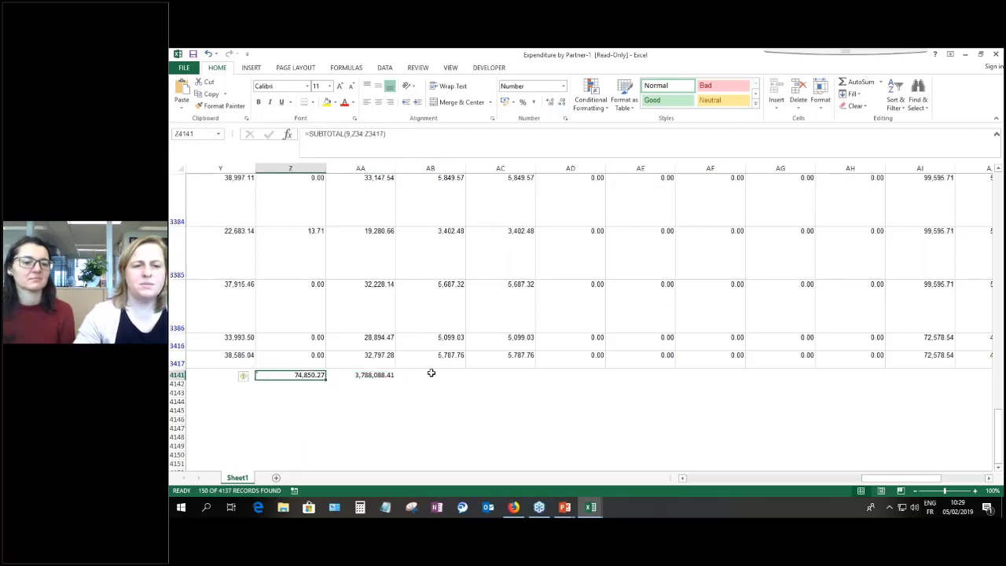
left_click(375, 375)
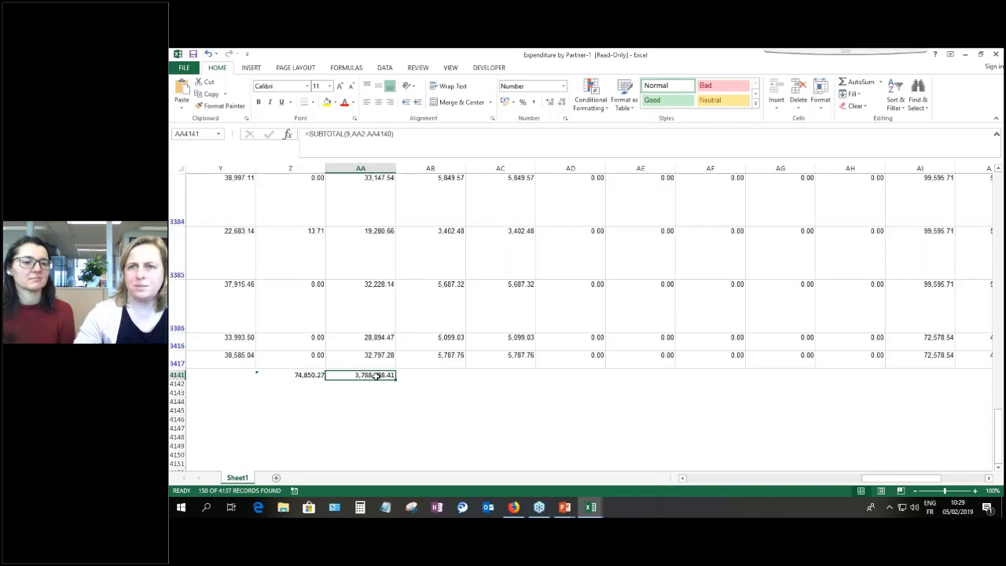
left_click(297, 375)
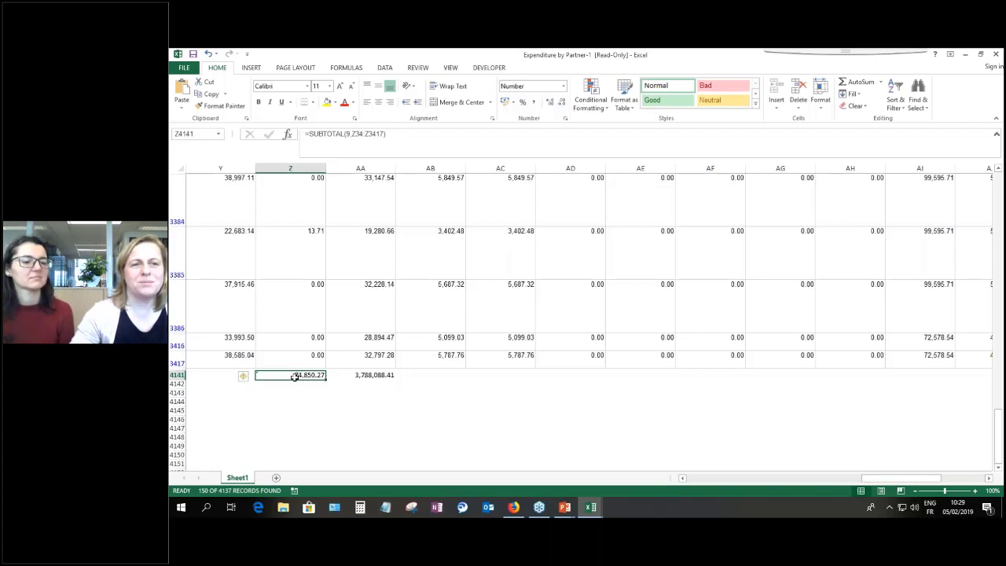
left_click(361, 376)
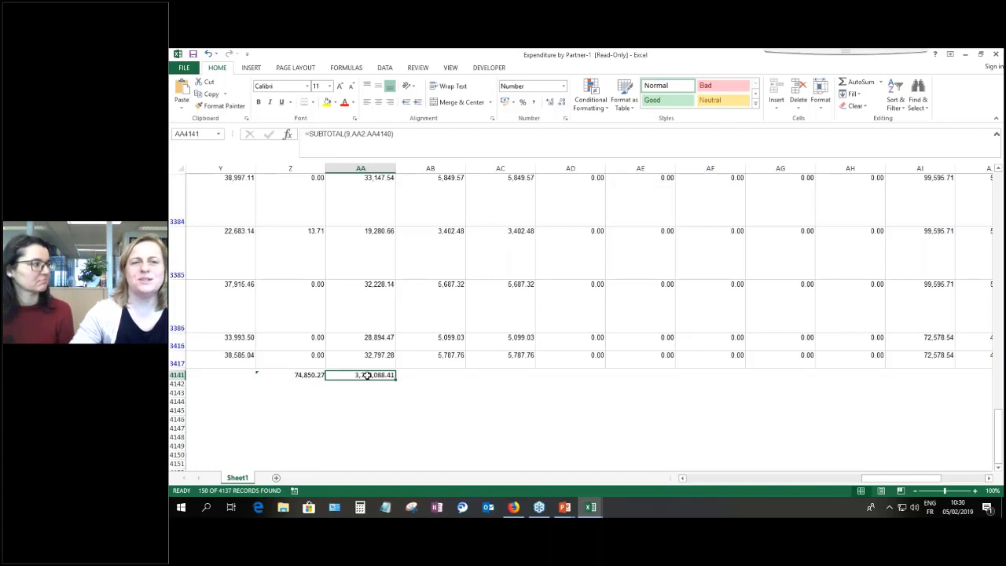
left_click(292, 375)
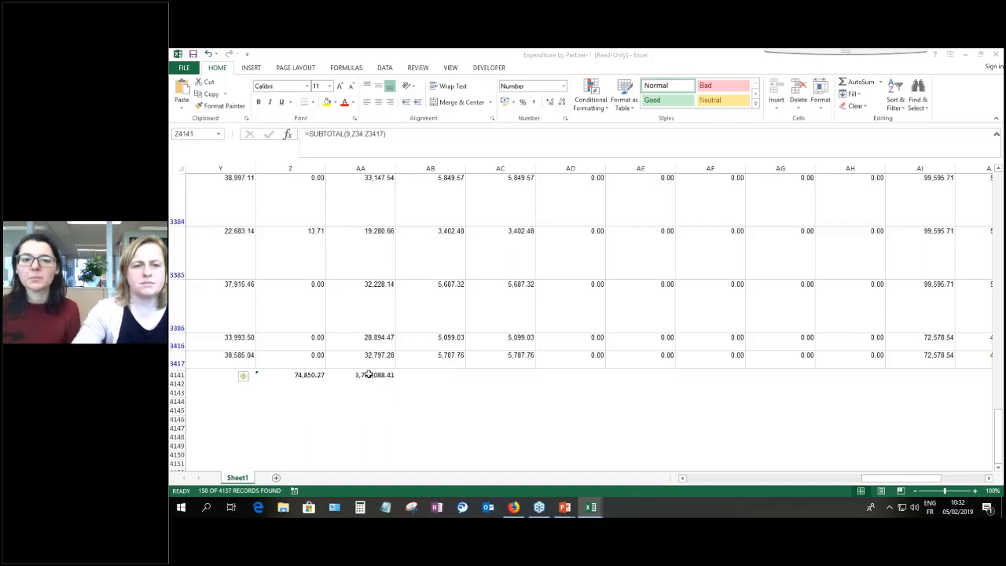
- Delete the ERDF and FLC-rejected subtotals from AA4141 and Z4141
left_click(369, 377)
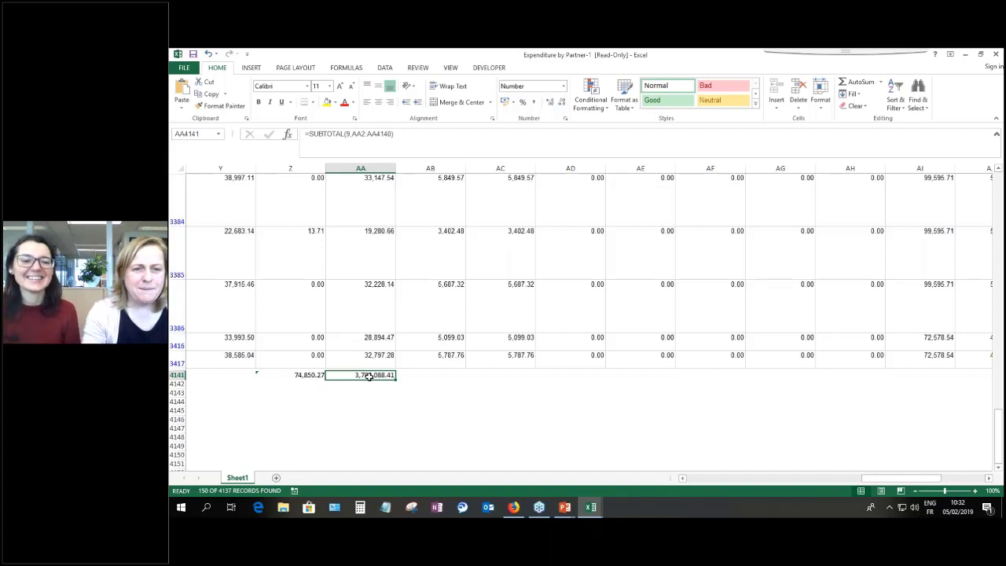
key("Delete")
key("Left")
key("Delete")
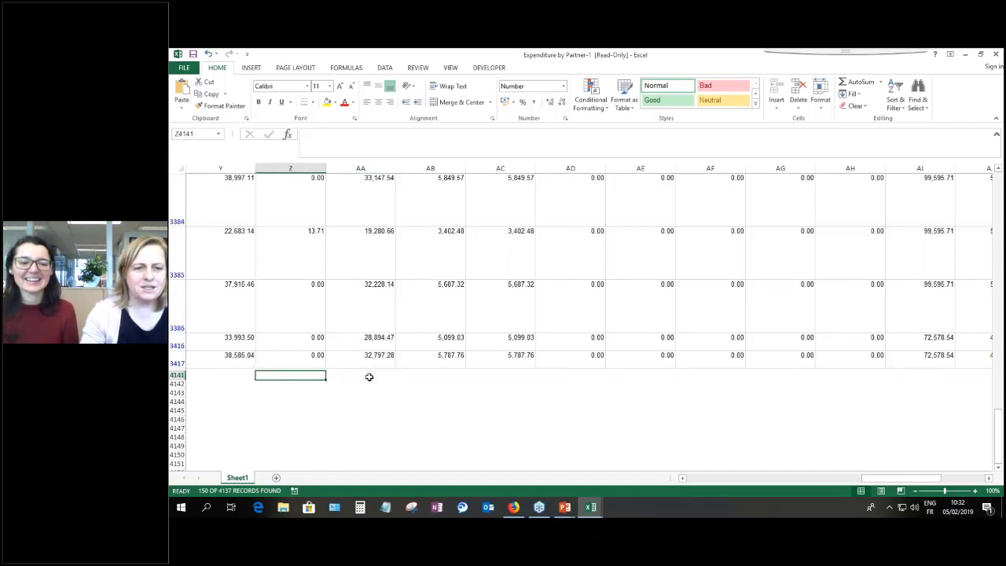
- Reset the Partner country filter to all countries, showing 3532 of 4137 records
scroll(509, 438, "up", 10)
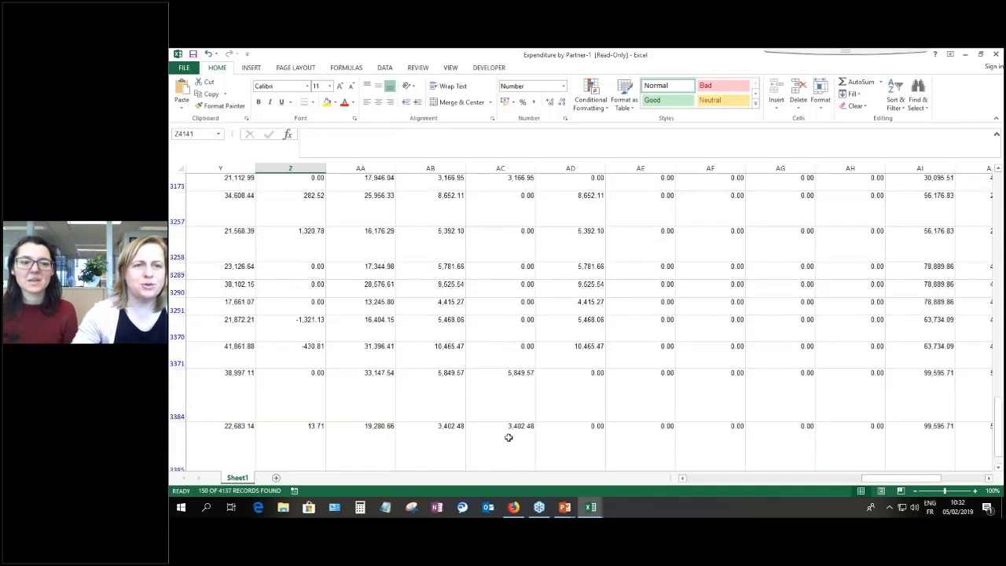
scroll(508, 437, "up", 15)
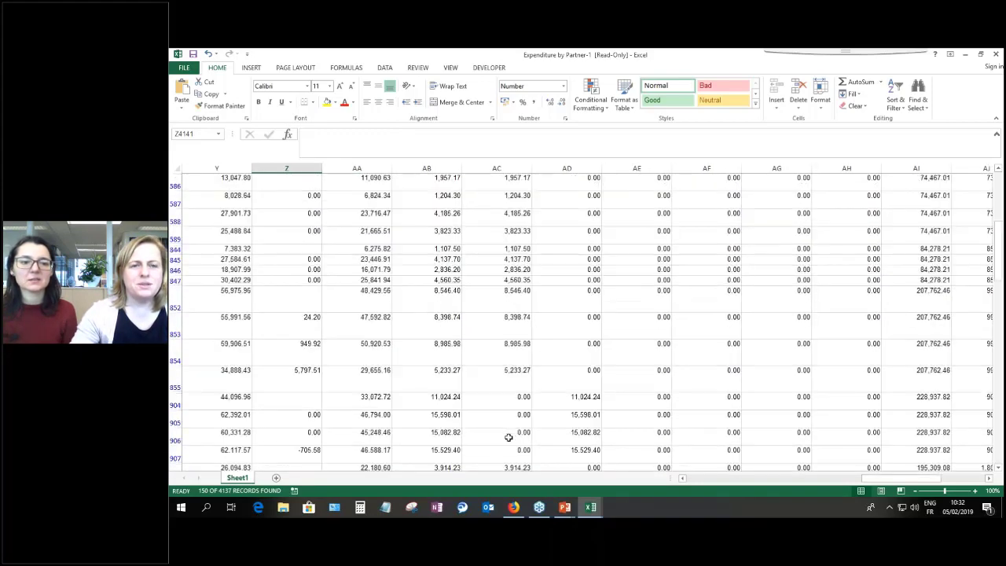
scroll(509, 437, "up", 5)
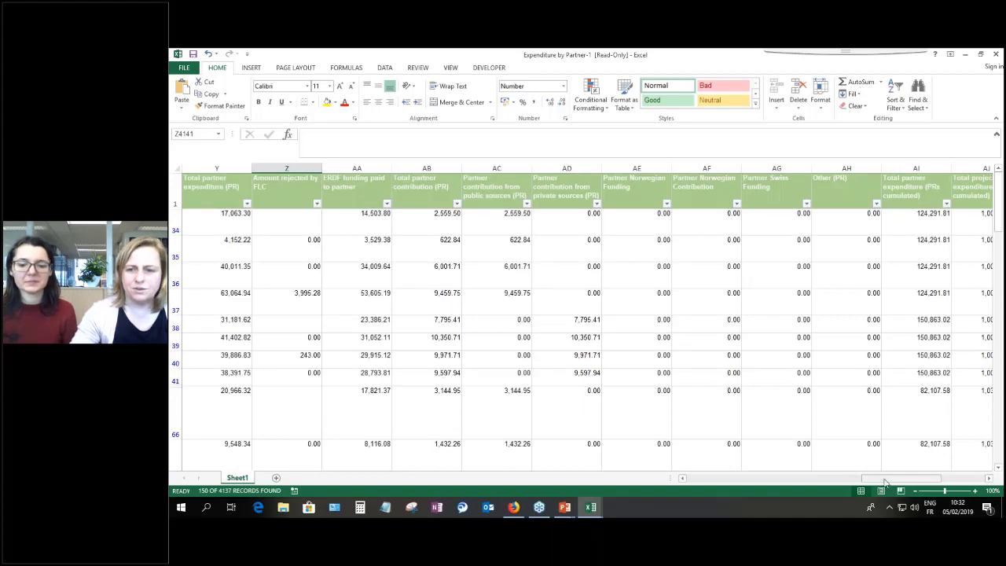
left_click_drag(884, 478, 699, 483)
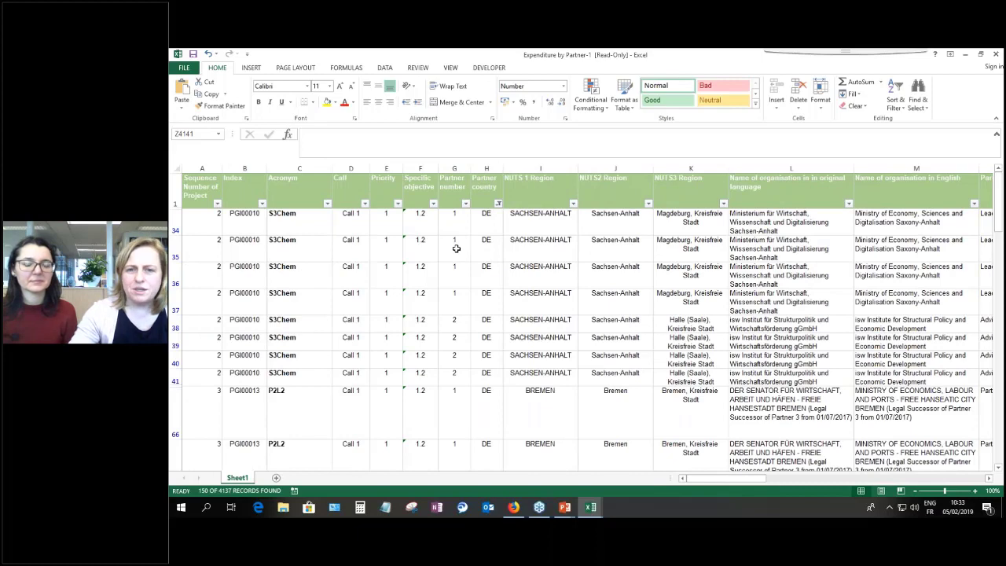
left_click(497, 204)
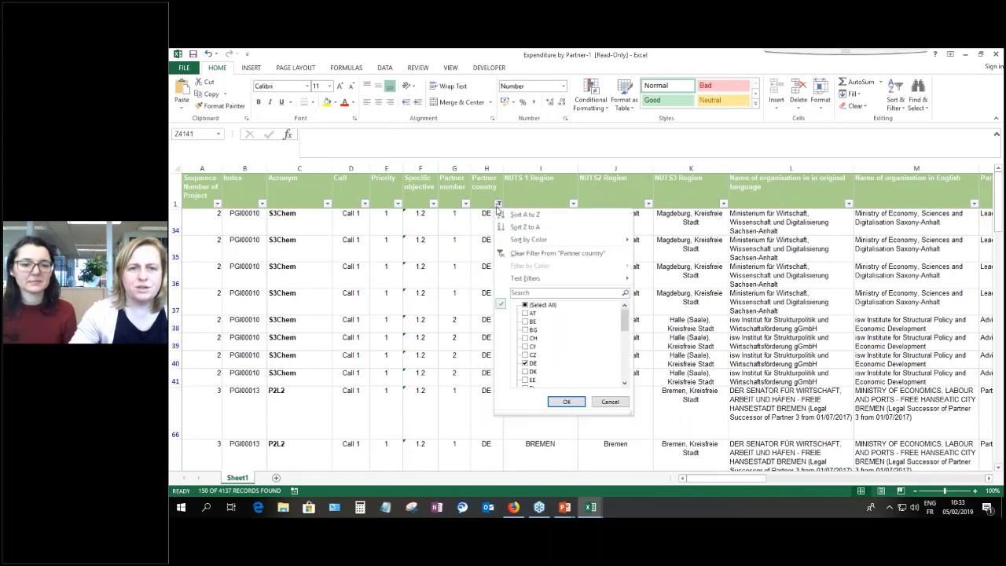
left_click(535, 305)
left_click(566, 402)
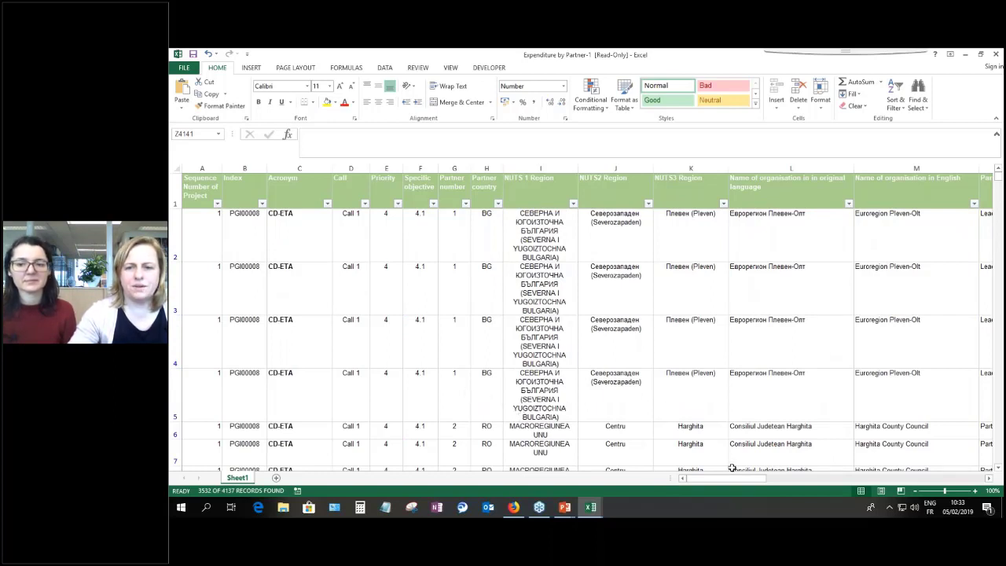
- Select the ERDF funding column AA and scroll down to the end of the data
left_click_drag(723, 482, 884, 482)
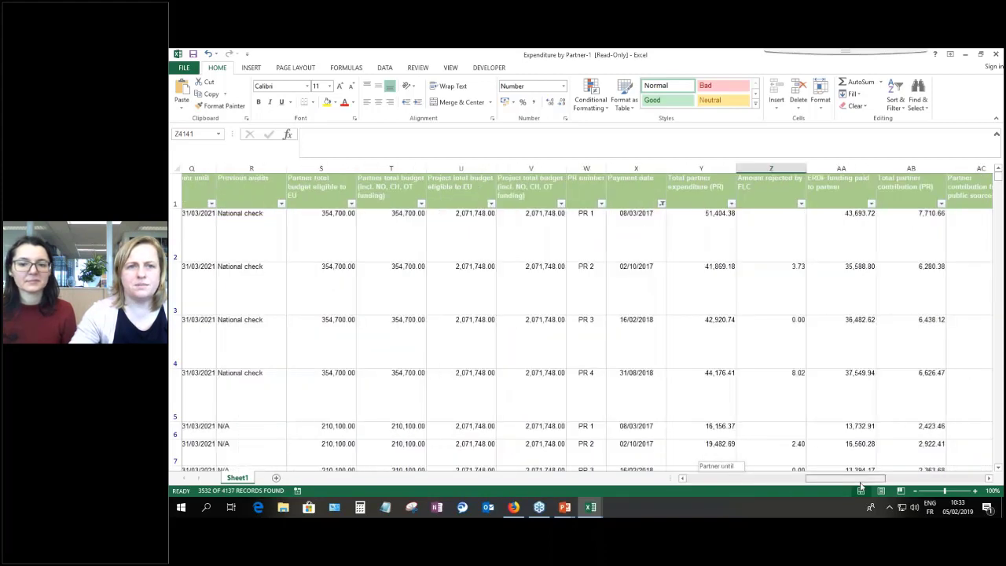
left_click(446, 165)
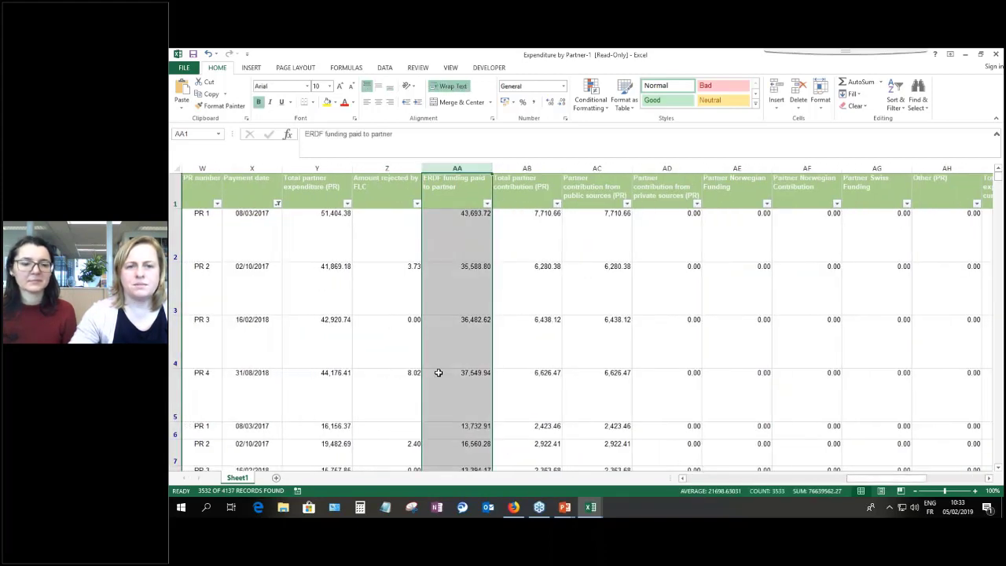
scroll(439, 372, "down", 1)
scroll(439, 373, "down", 20)
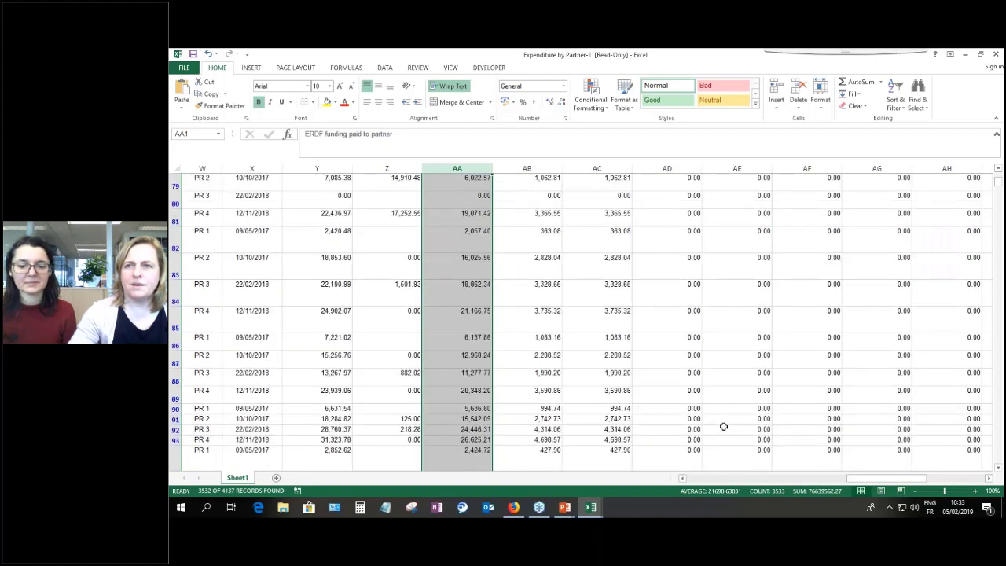
scroll(709, 422, "down", 20)
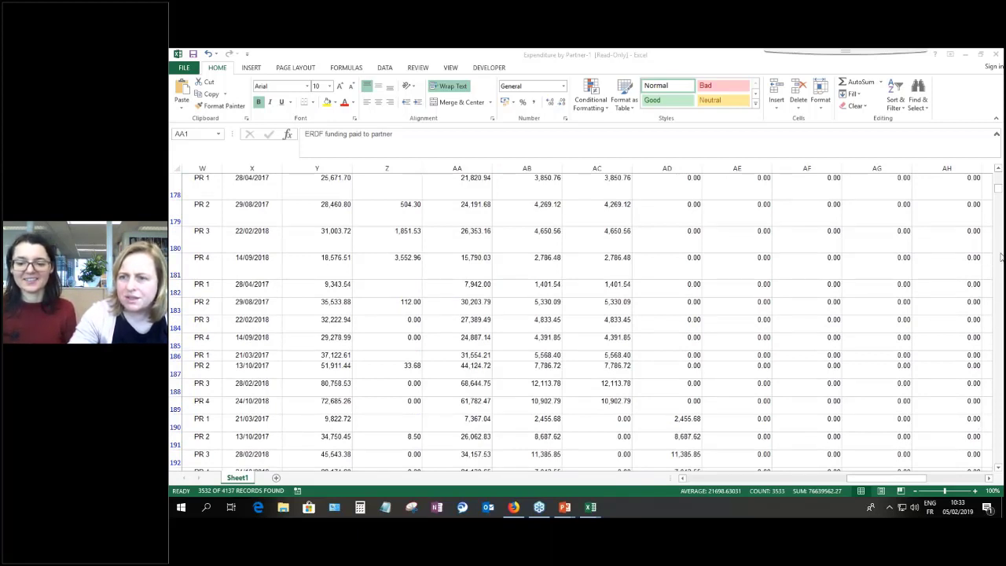
left_click(1001, 334)
scroll(993, 359, "down", 6)
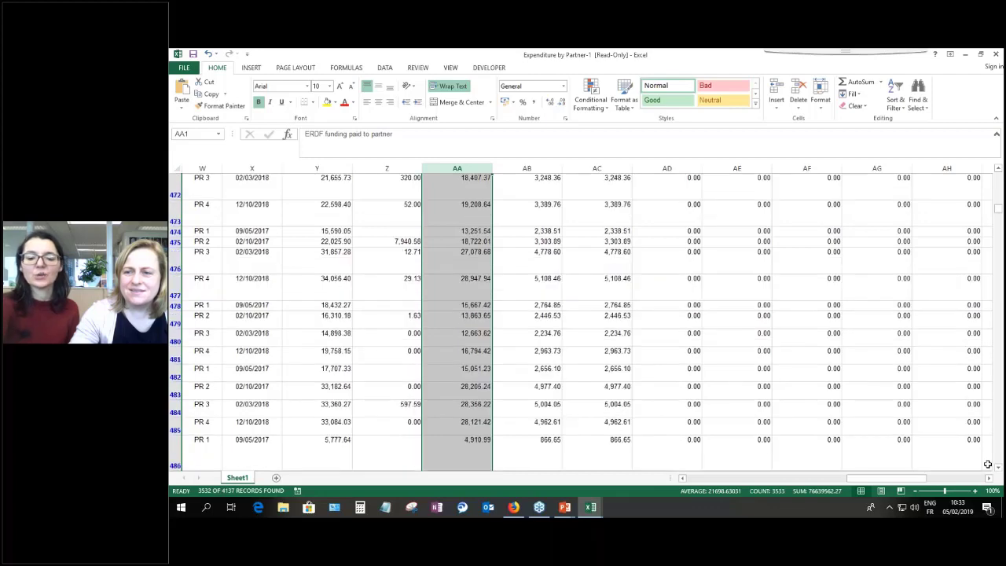
scroll(991, 466, "down", 20)
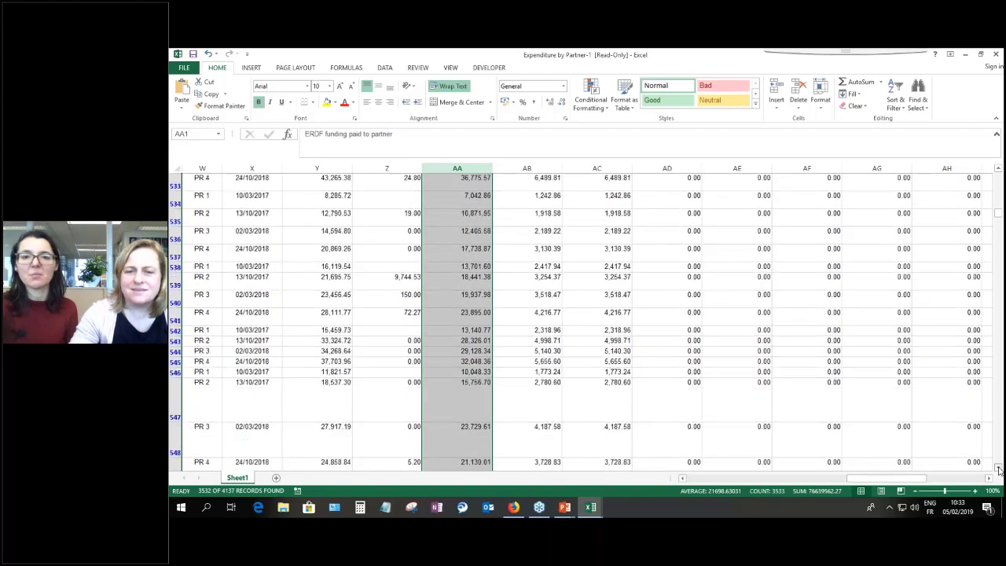
scroll(998, 469, "down", 10)
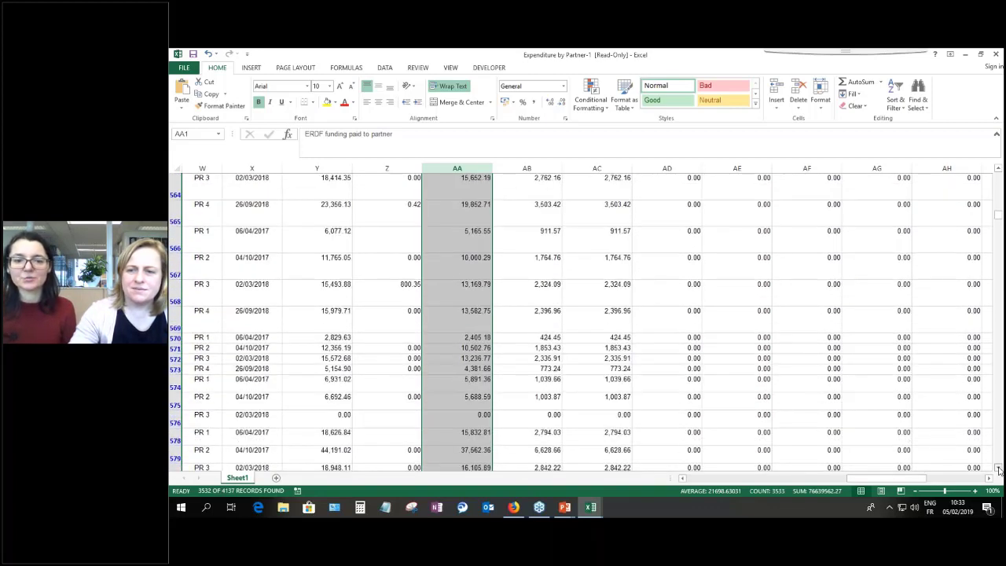
scroll(998, 469, "down", 11)
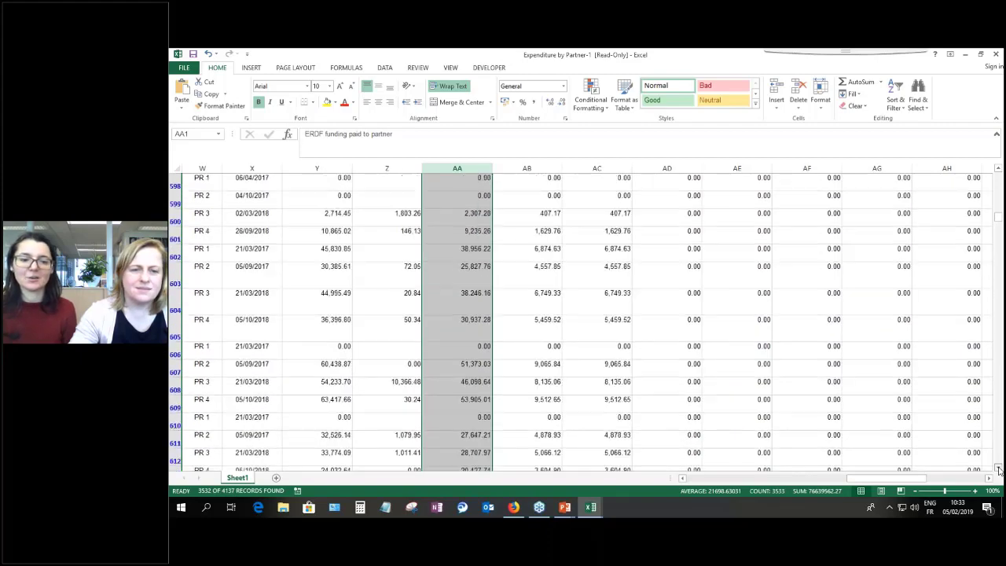
scroll(998, 469, "down", 10)
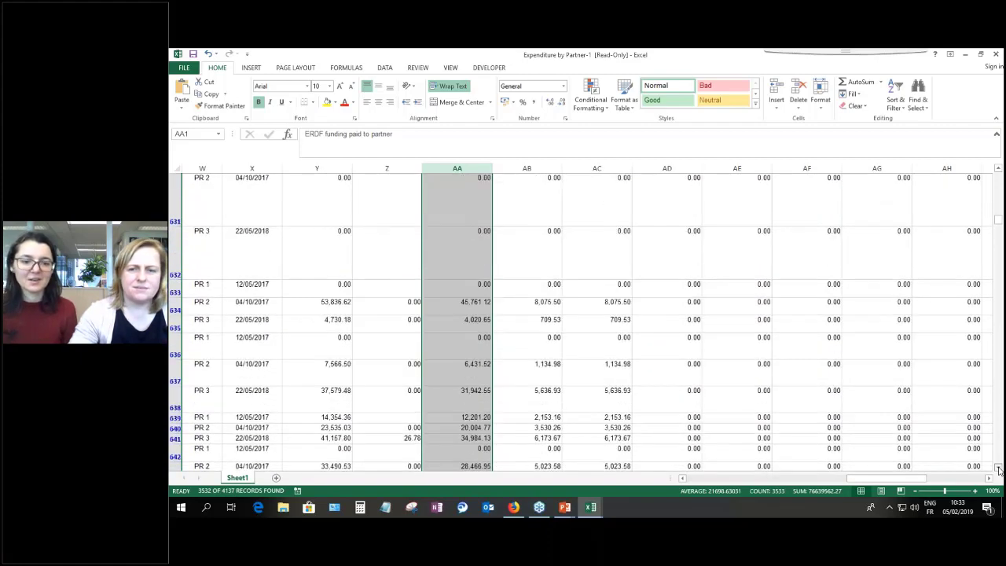
scroll(999, 468, "down", 11)
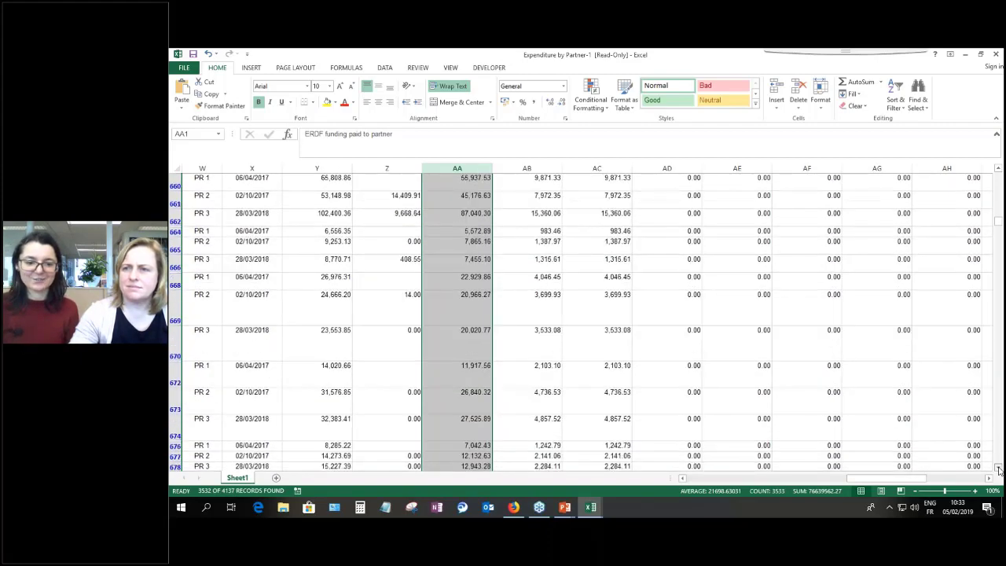
scroll(998, 469, "down", 9)
scroll(1002, 310, "down", 20)
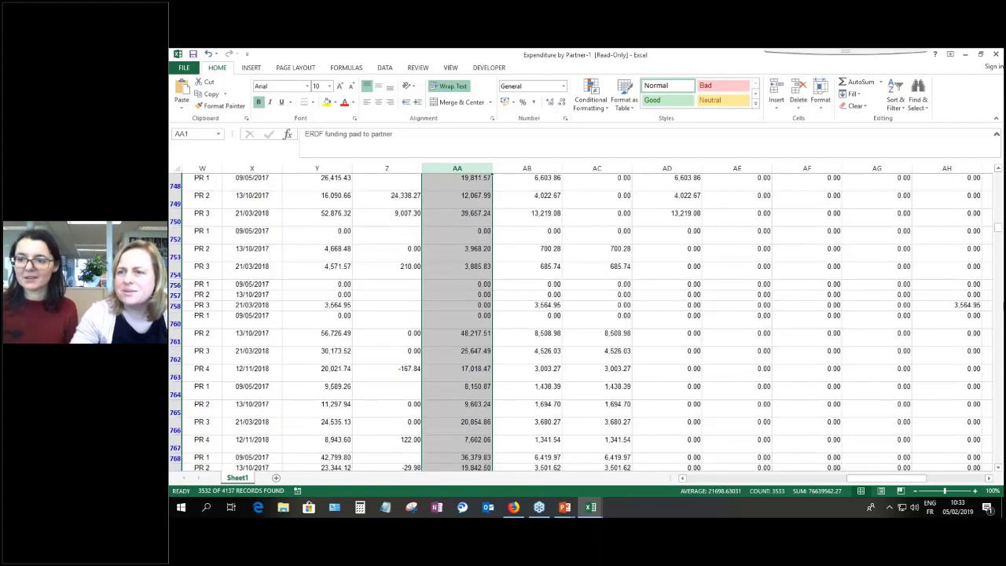
scroll(1001, 330, "down", 15)
scroll(1001, 375, "down", 6)
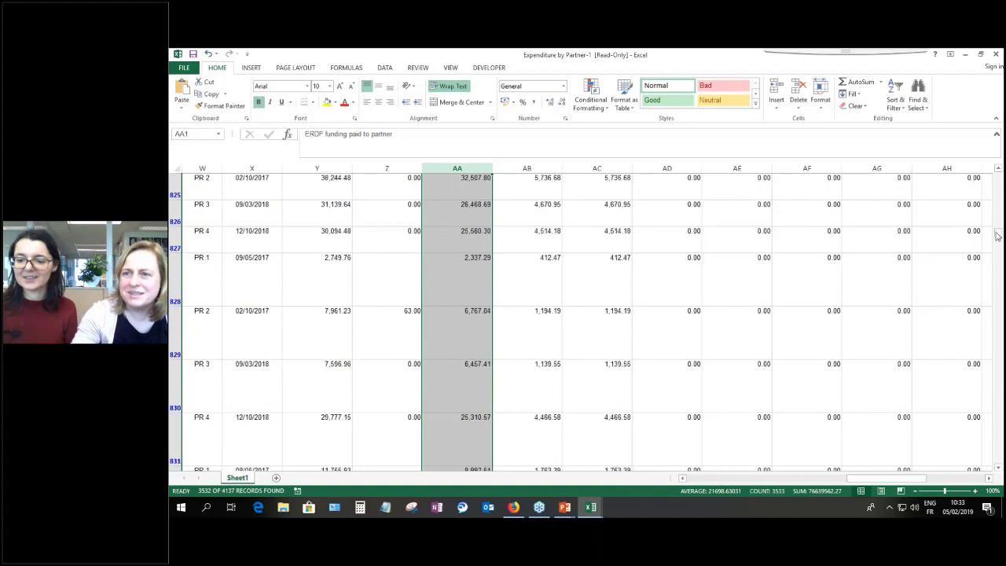
scroll(999, 236, "down", 20)
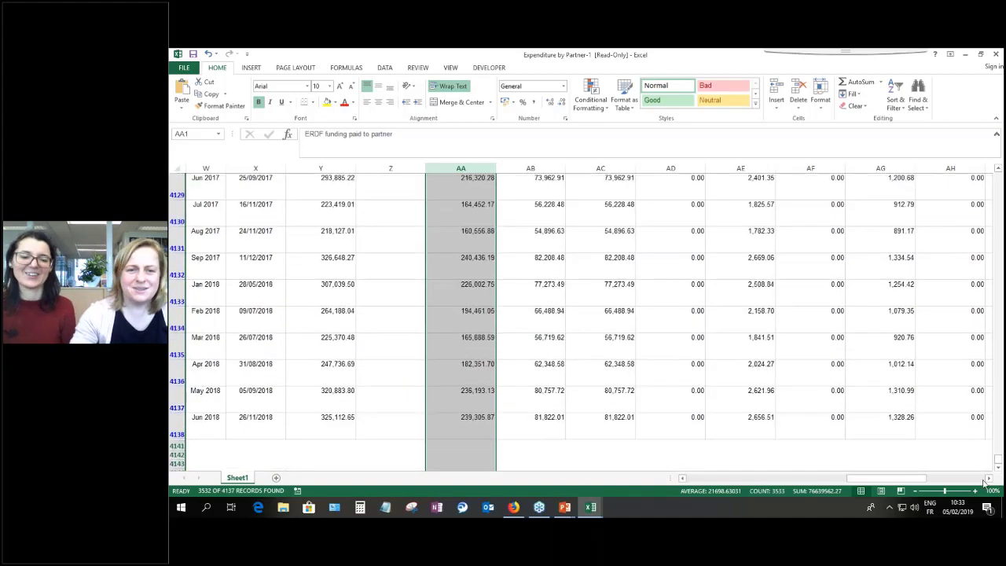
- Insert =SUBTOTAL(9,AA2:AA4140) in AA4141, totalling 76,639,562.27
left_click(465, 446)
left_click(842, 81)
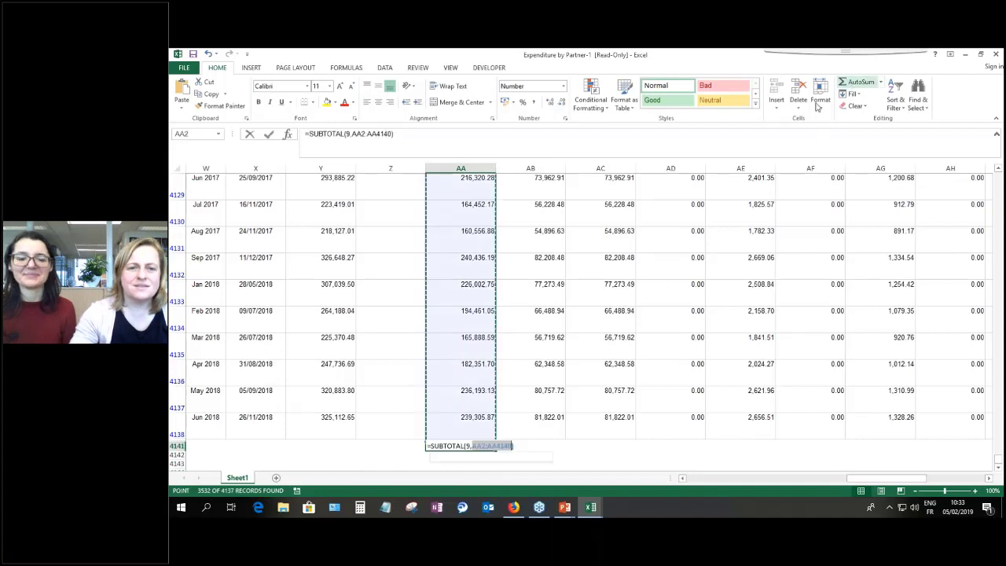
key("Return")
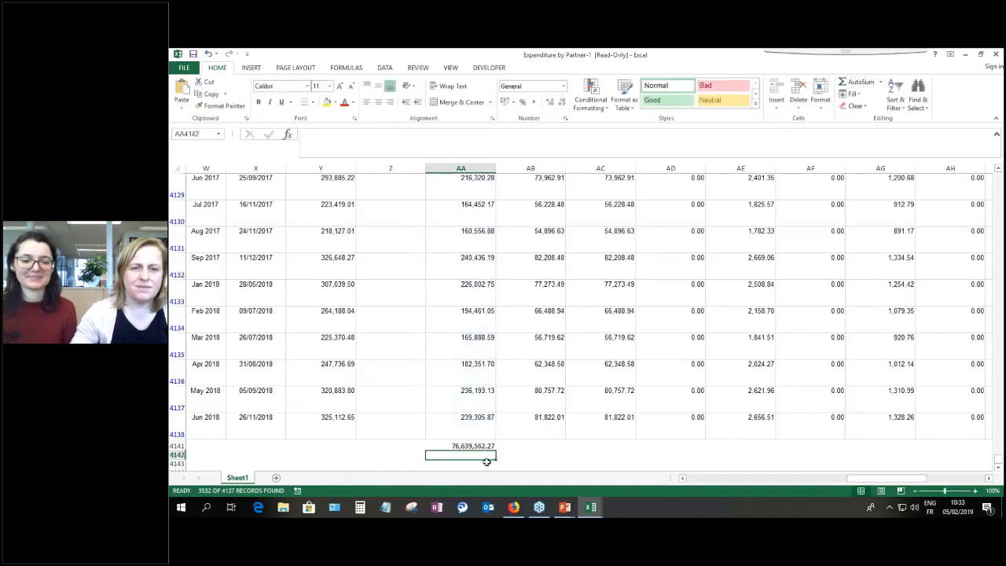
left_click(445, 445)
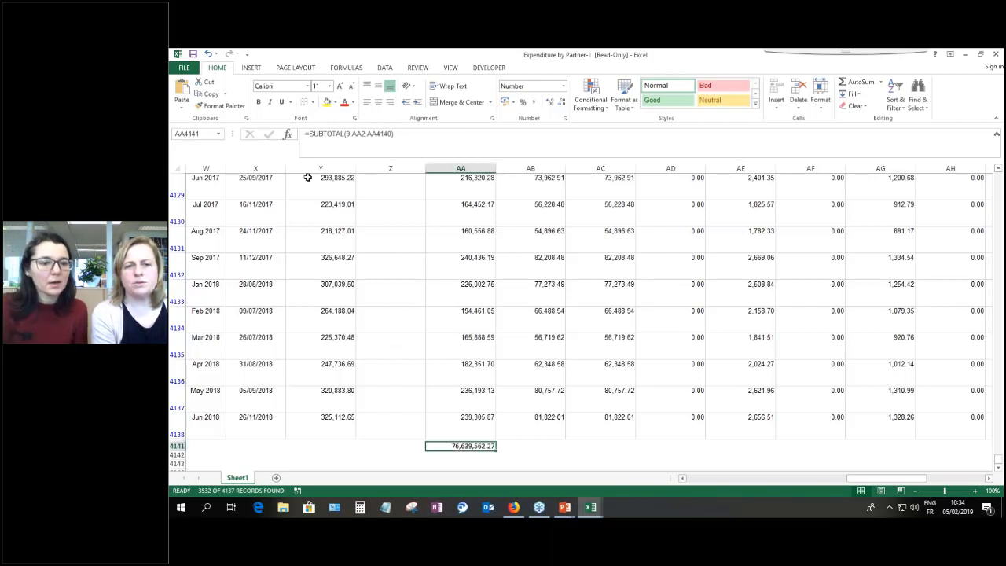
left_click_drag(317, 187, 323, 246)
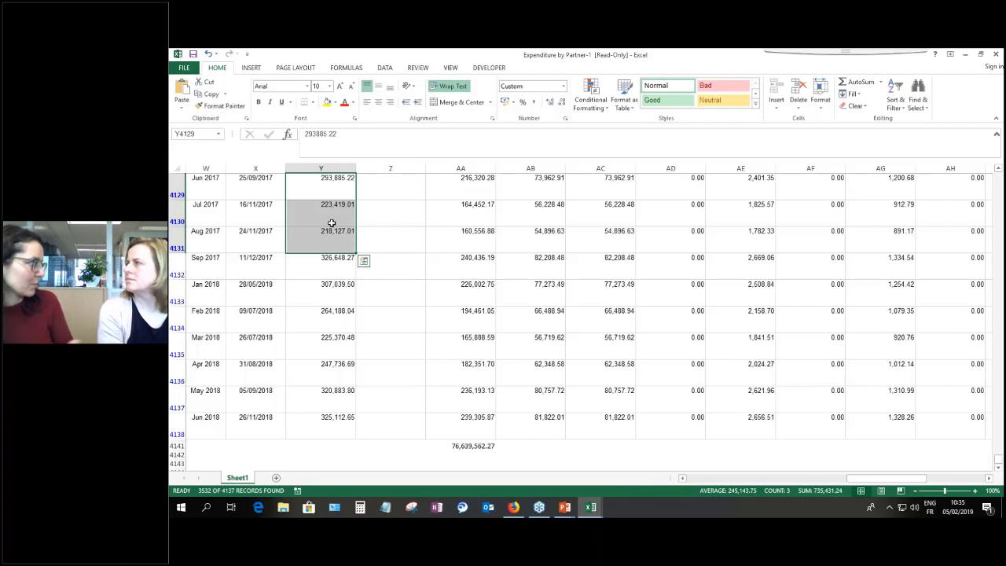
left_click(380, 276)
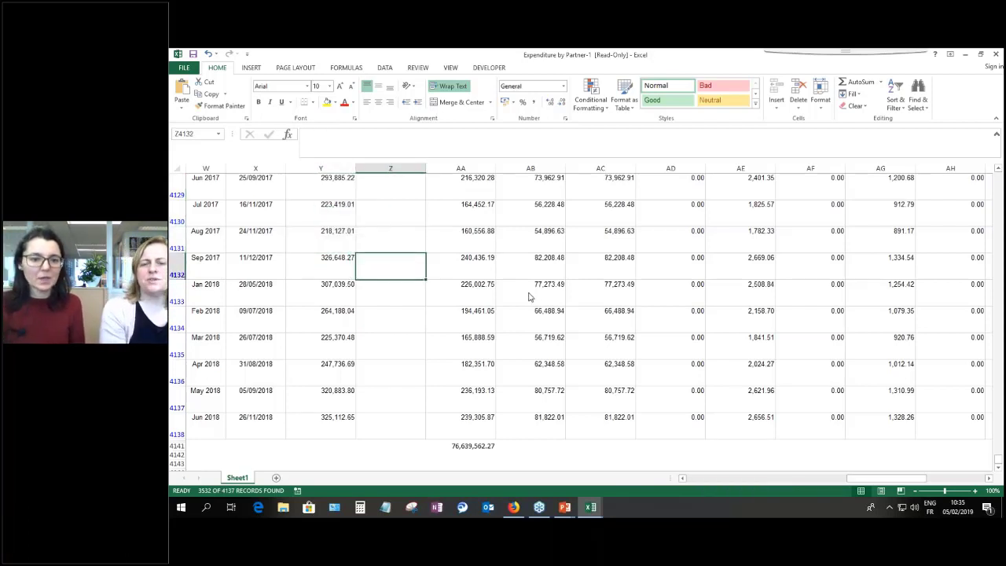
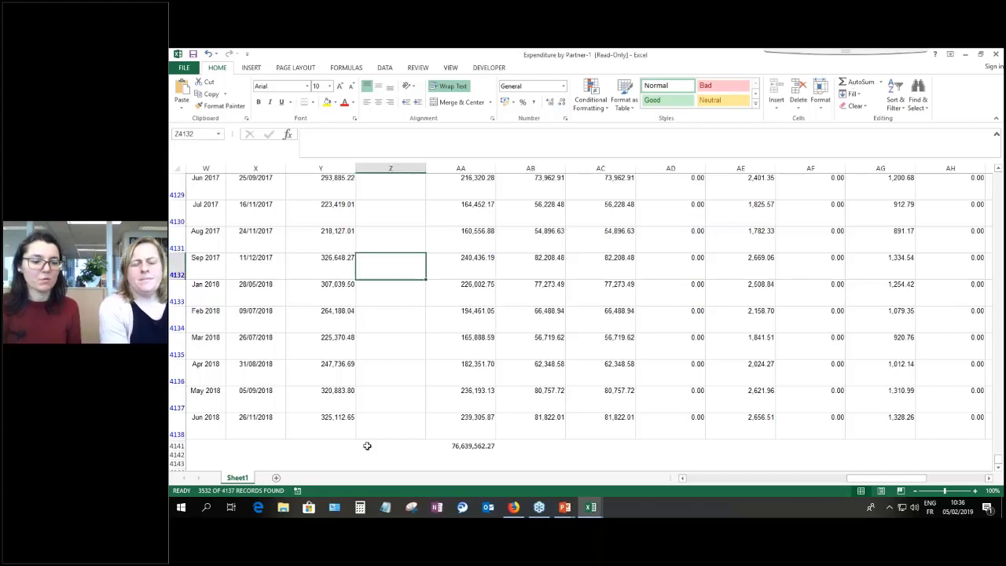
- Shrink the workbook window and move it left to reveal the iDB page, then maximize it again
left_click_drag(850, 479, 684, 479)
scroll(586, 421, "up", 5)
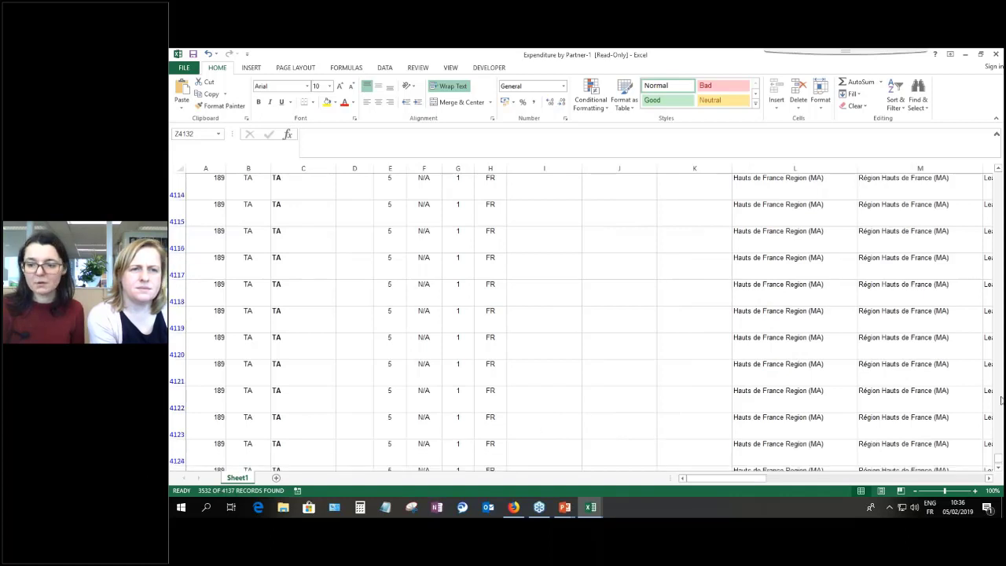
left_click(981, 55)
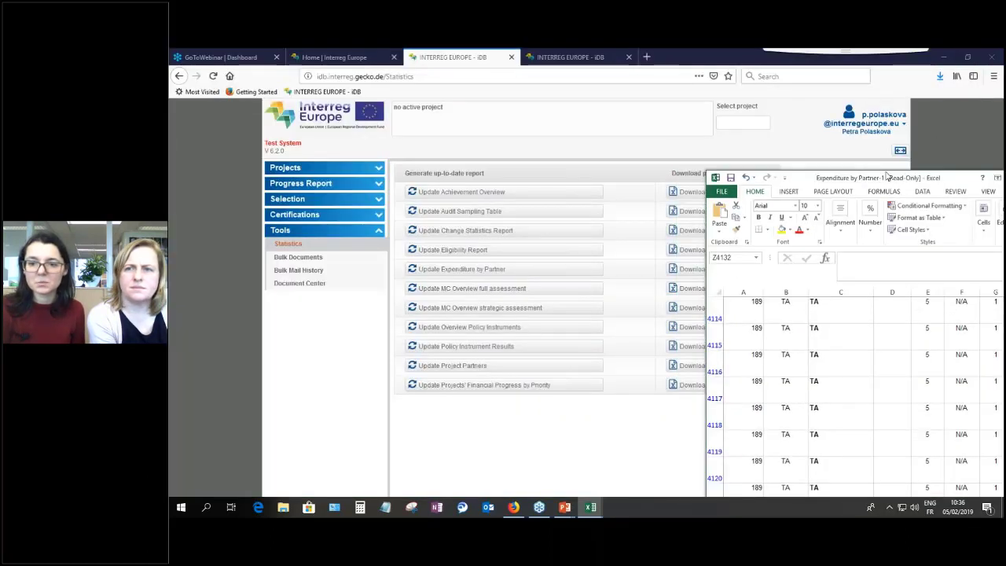
left_click_drag(790, 167, 250, 53)
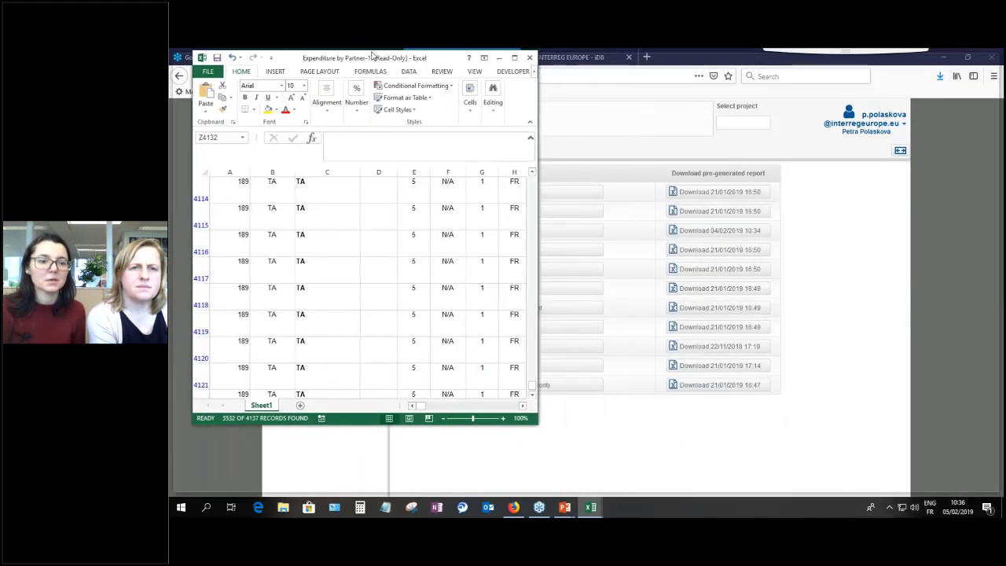
left_click(498, 54)
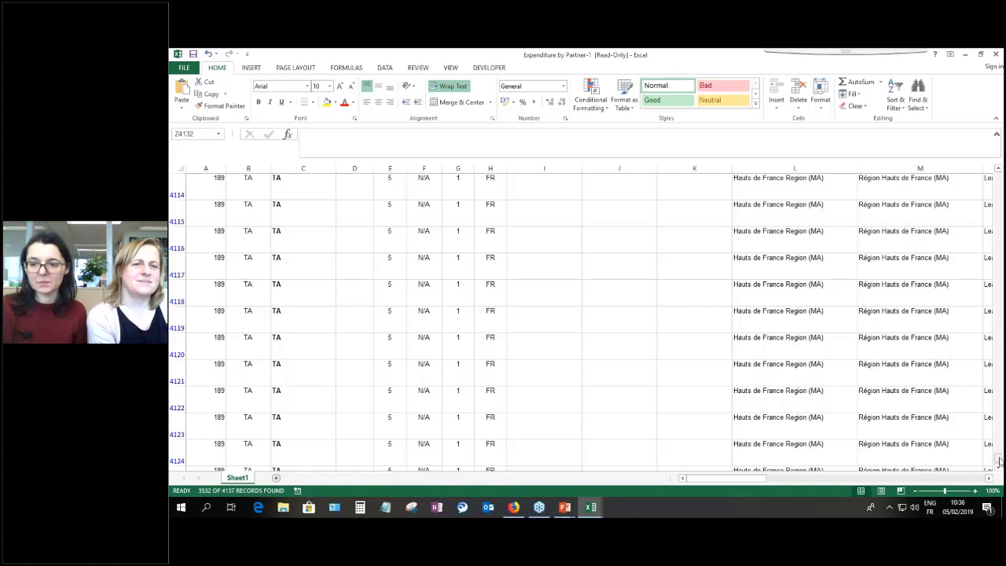
- Start a PivotTable from the whole Sheet1 expenditure table, placed on a new worksheet
left_click_drag(998, 462, 998, 176)
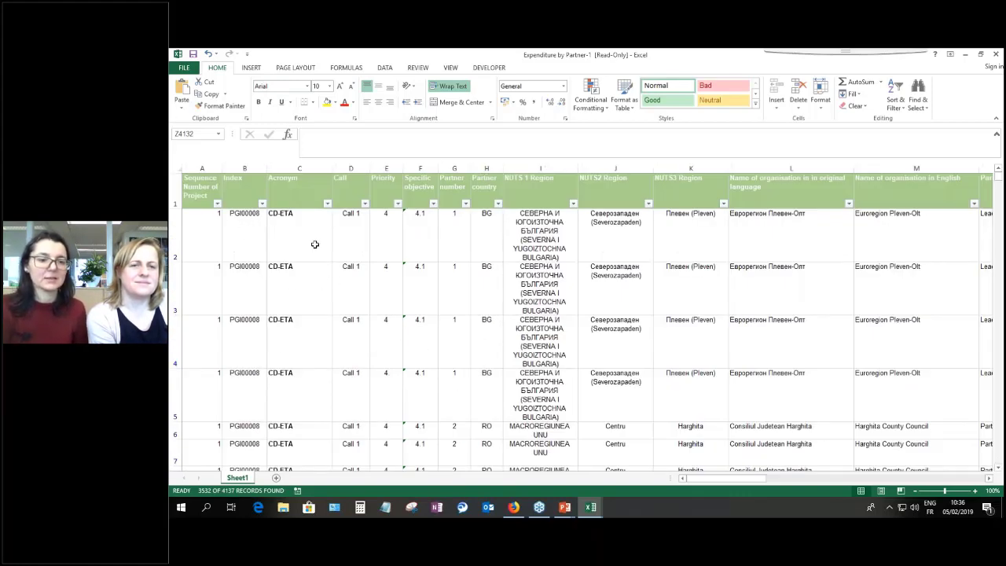
left_click(249, 68)
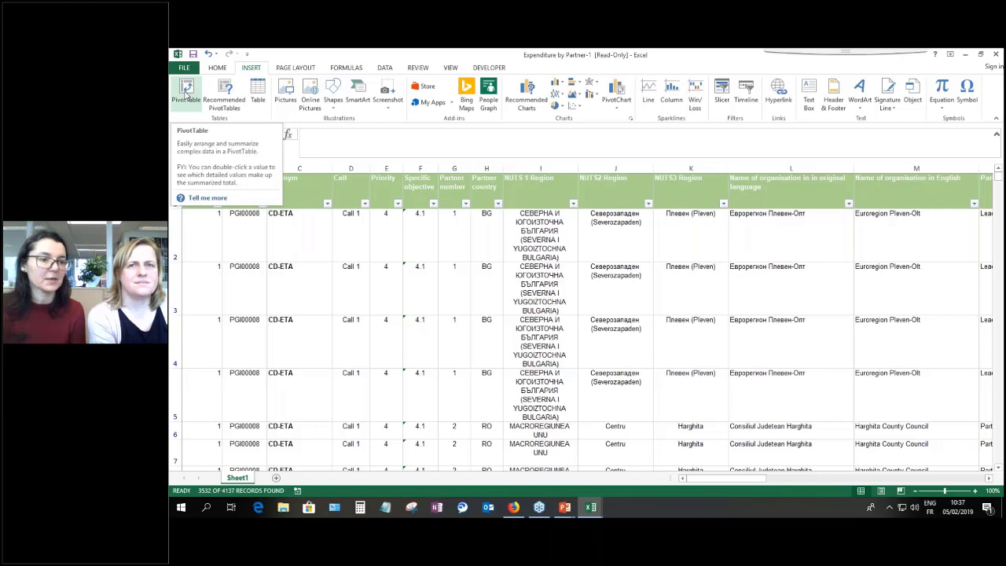
left_click(186, 93)
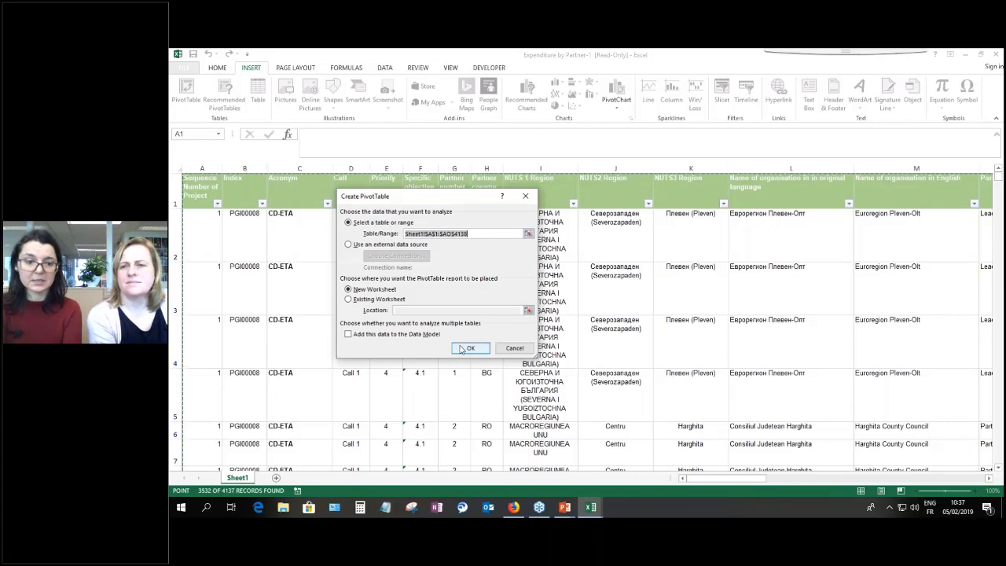
- Create the PivotTable on a new sheet with Partner country as a report filter
left_click(468, 348)
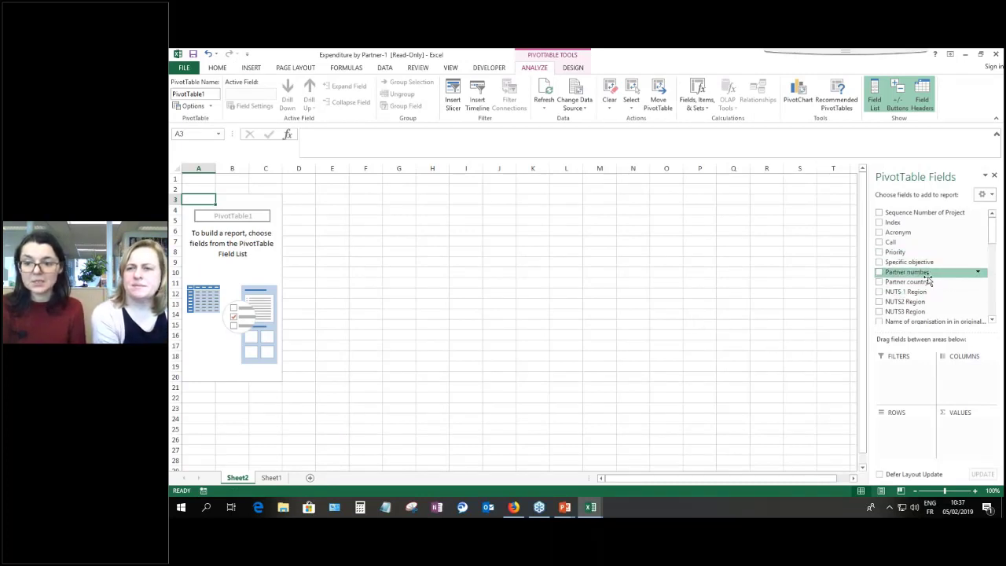
left_click_drag(924, 285, 907, 392)
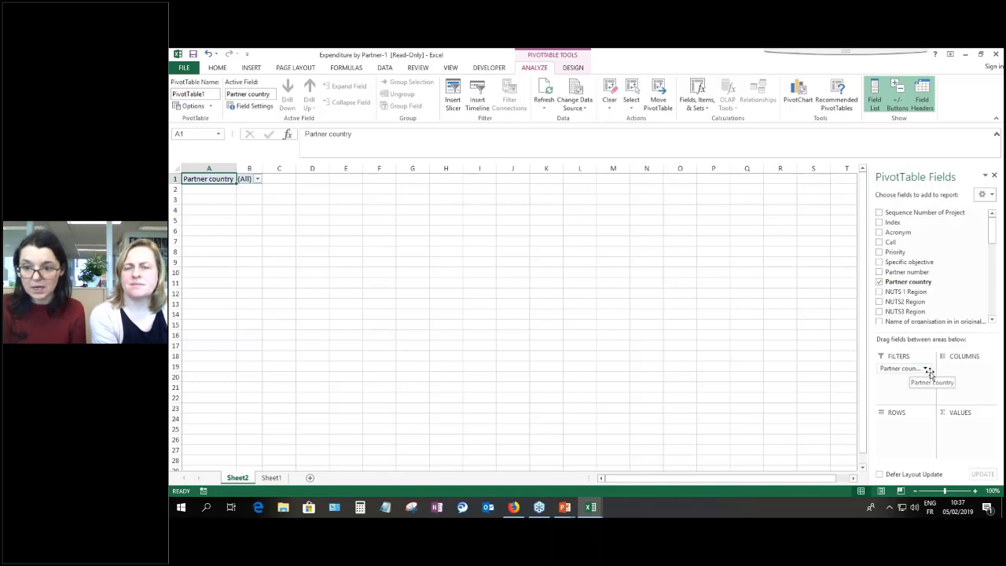
left_click_drag(991, 239, 991, 281)
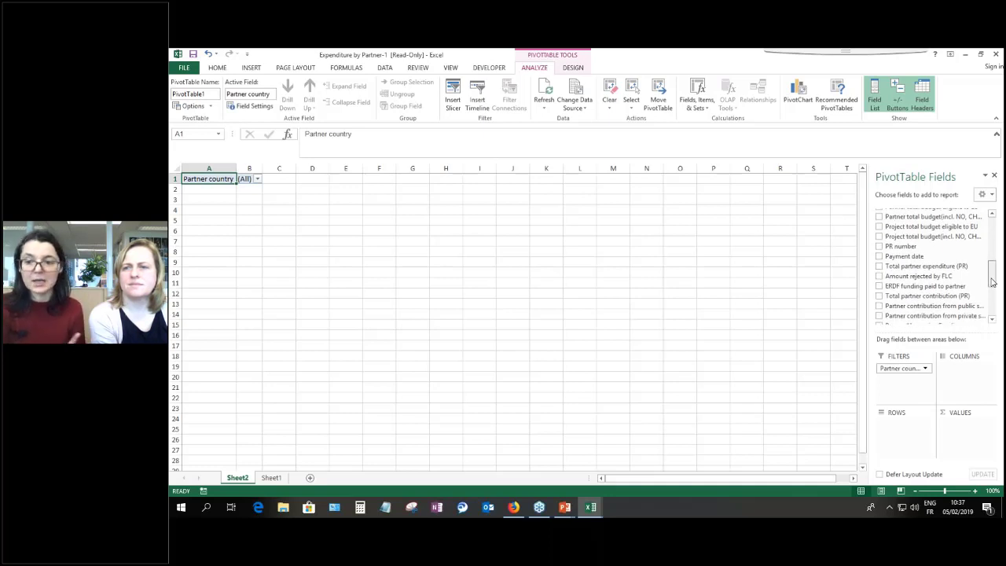
left_click_drag(992, 281, 989, 309)
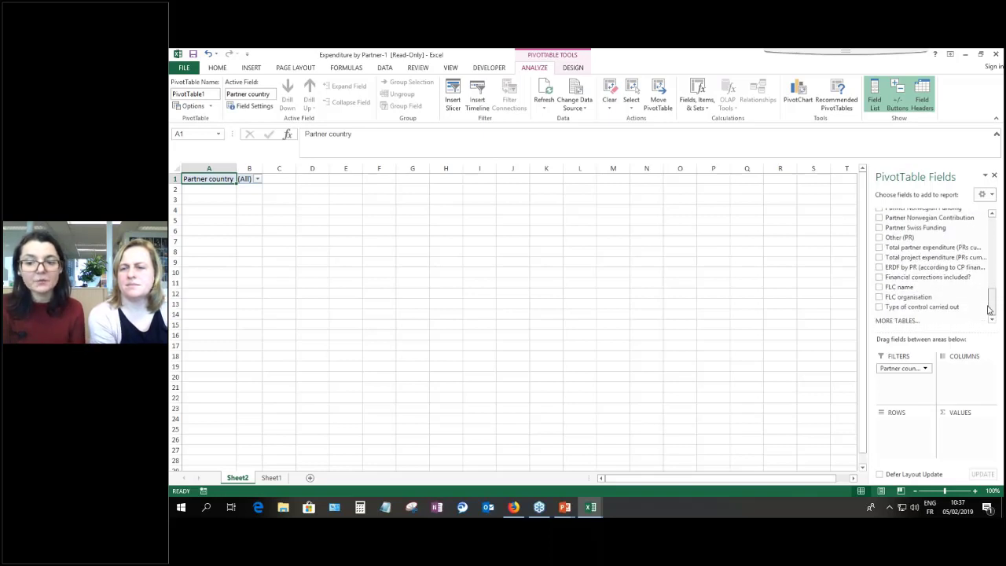
- Add ERDF funding paid to partner as a second report filter
left_click(991, 215)
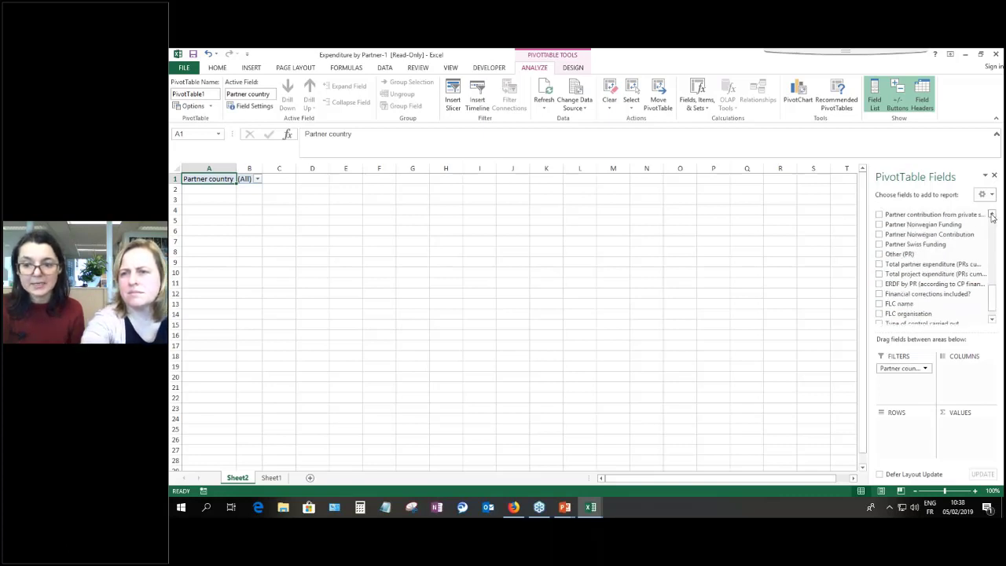
left_click(991, 215)
left_click(992, 215)
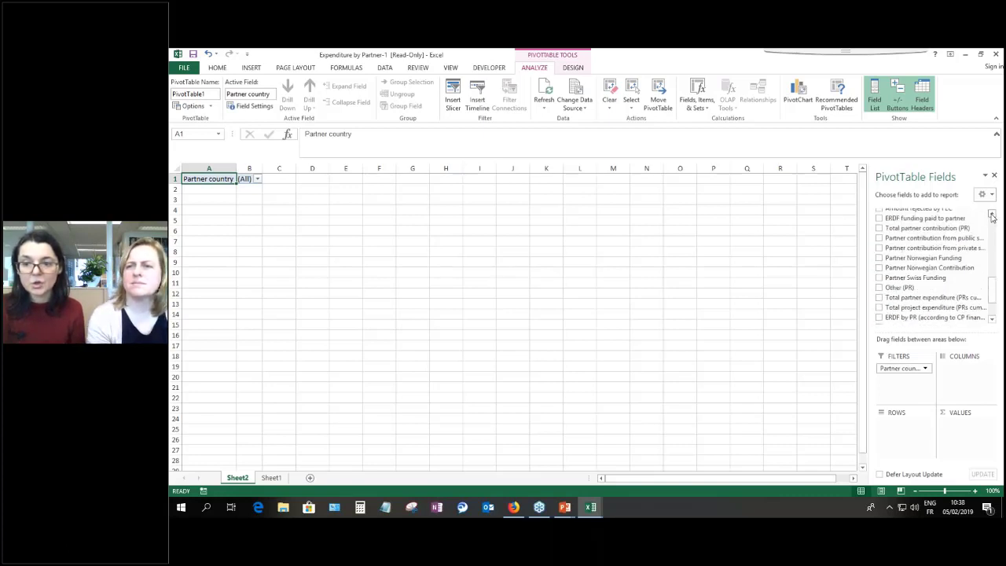
left_click(991, 215)
left_click_drag(952, 227, 914, 383)
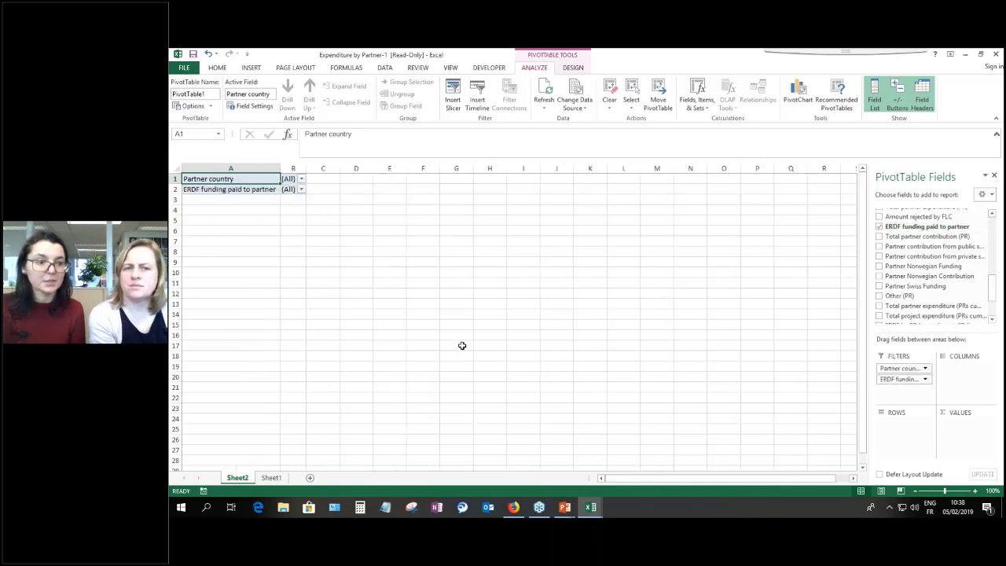
- Turn on Select Multiple Items in the ERDF funding filter, leaving it at (All)
left_click(301, 191)
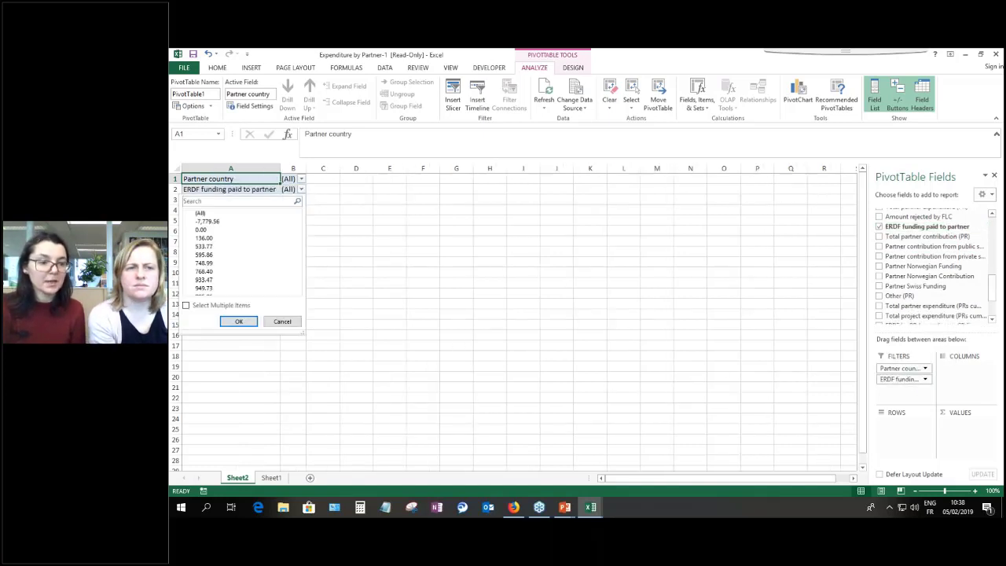
left_click(186, 306)
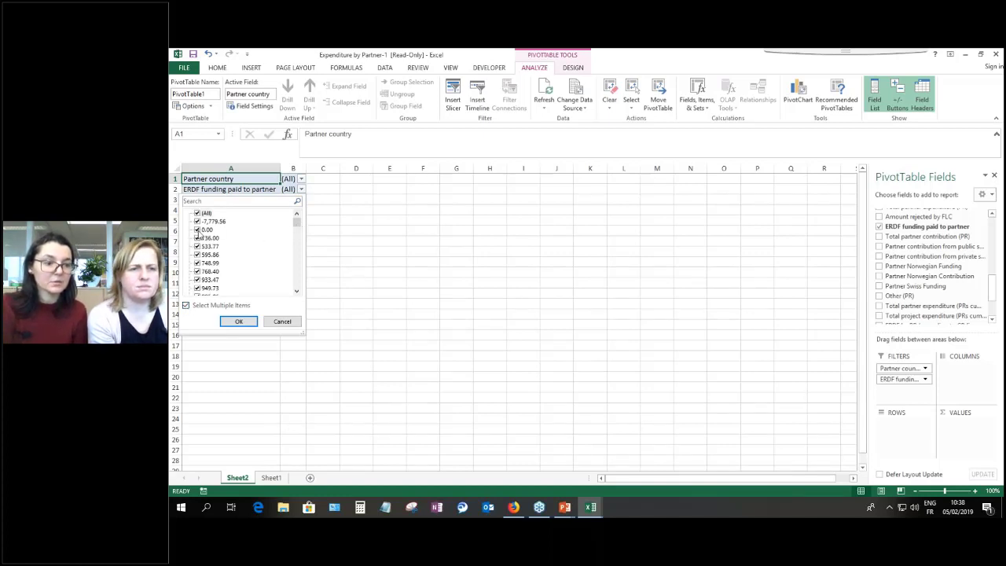
mouse_move(296, 222)
left_mouse_down()
mouse_move(302, 300)
mouse_move(301, 214)
left_mouse_up()
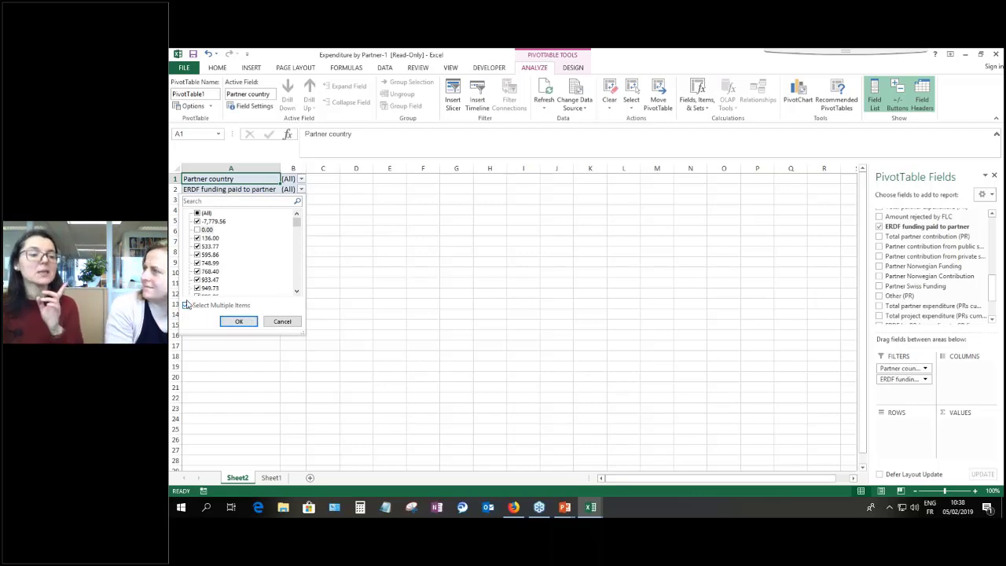
left_click(239, 321)
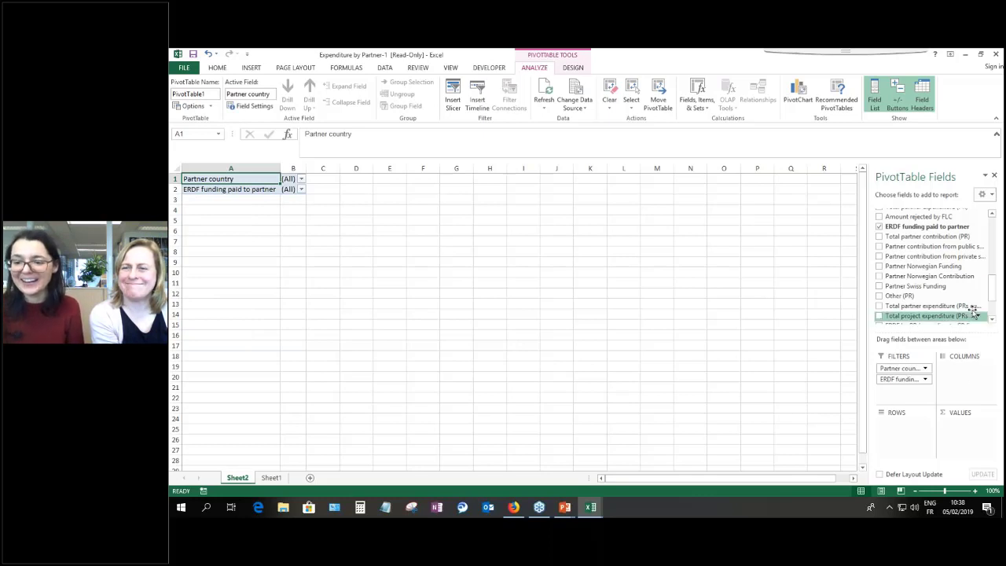
scroll(931, 267, "up", 2)
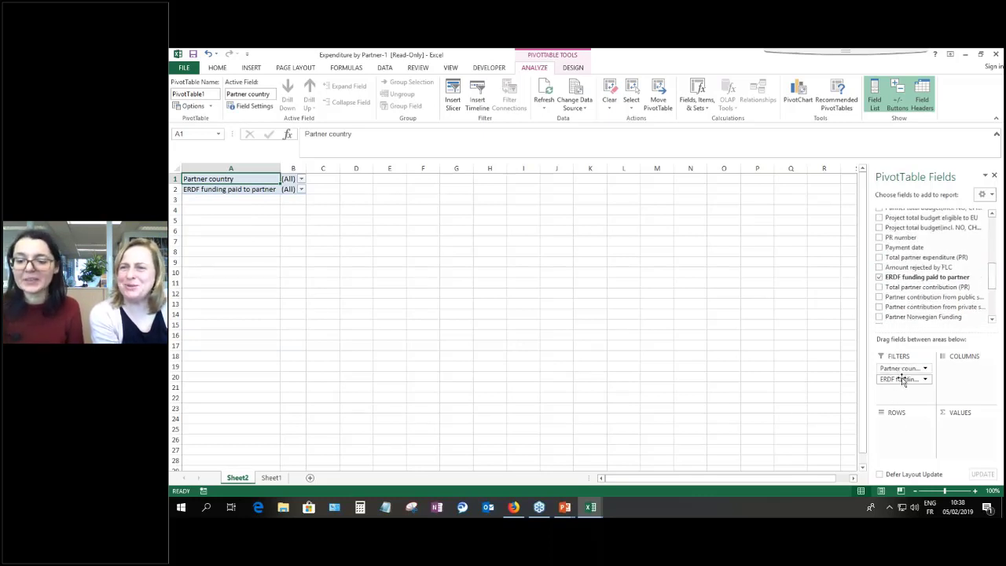
- Sum ERDF funding paid to partner in Values and filter Payment date to exclude blanks
left_click_drag(902, 379, 960, 438)
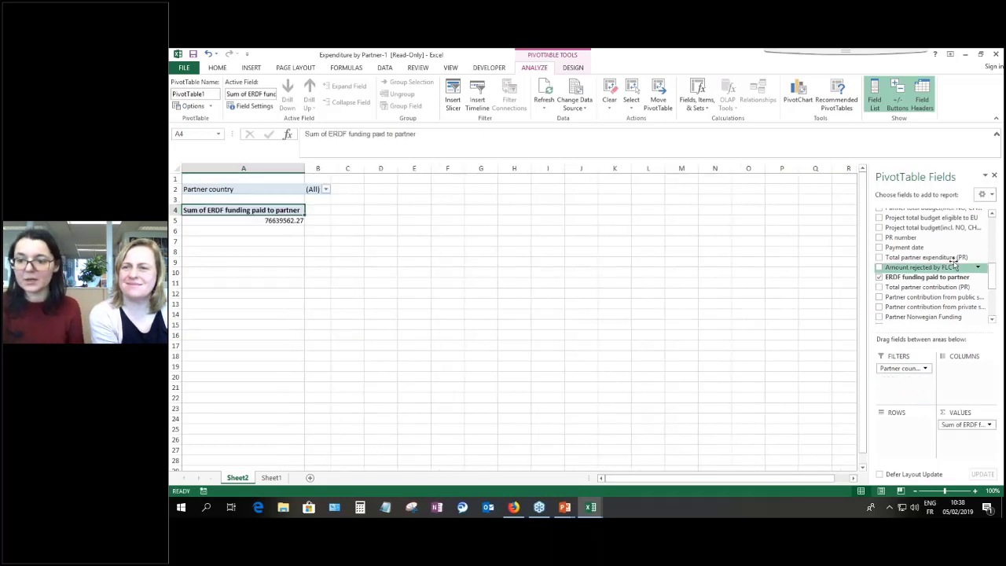
left_click_drag(942, 246, 924, 384)
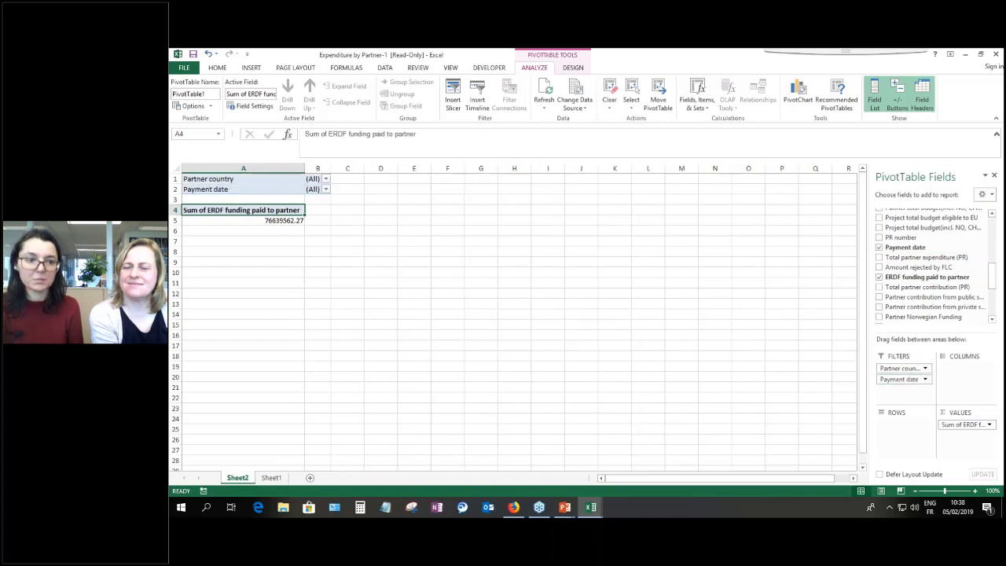
left_click(327, 193)
left_click_drag(321, 222, 320, 301)
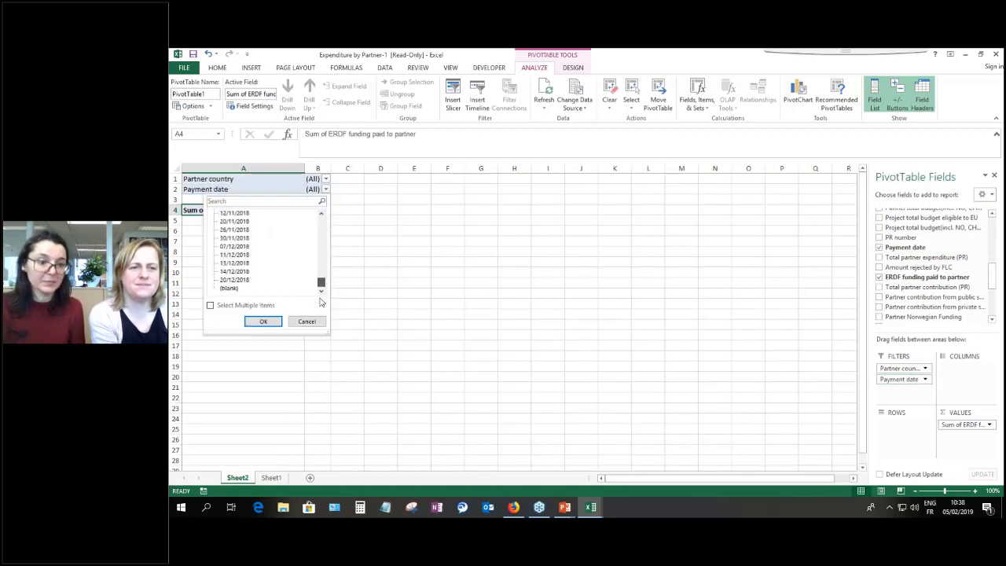
left_click(210, 305)
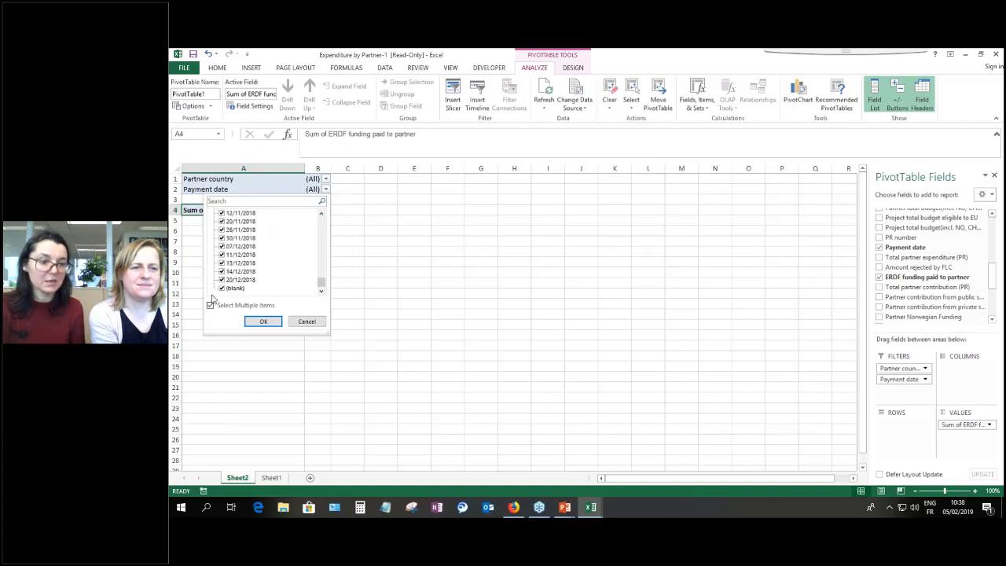
left_click(222, 288)
left_click(263, 321)
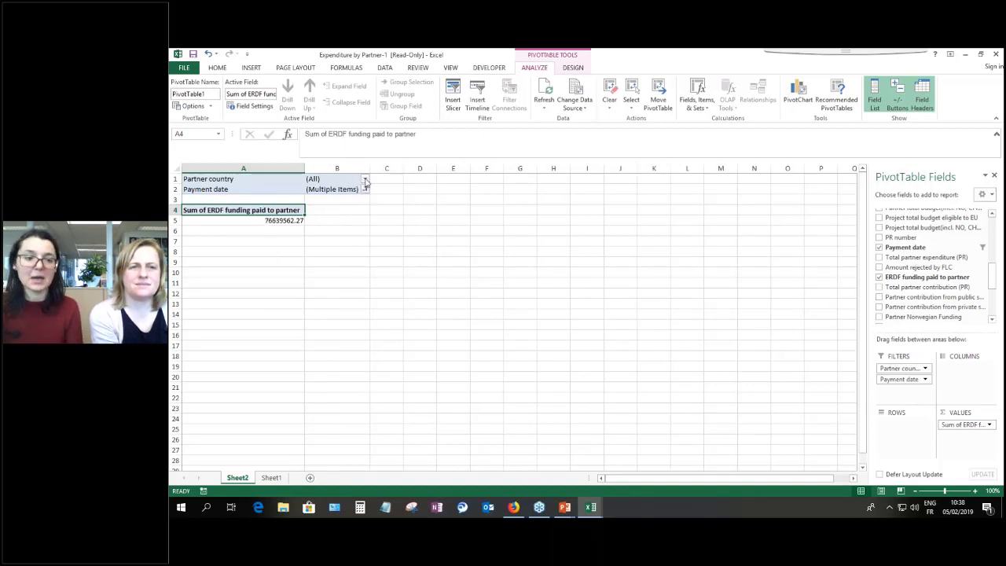
- Filter Partner country to RO only and select the 2606447.61 total in A5
left_click(364, 181)
left_click(249, 295)
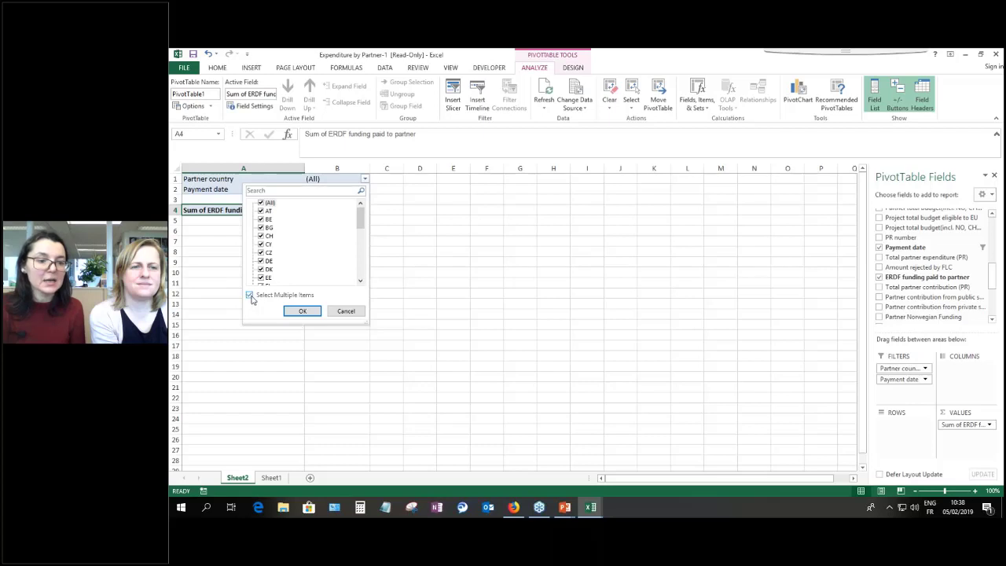
left_click(260, 203)
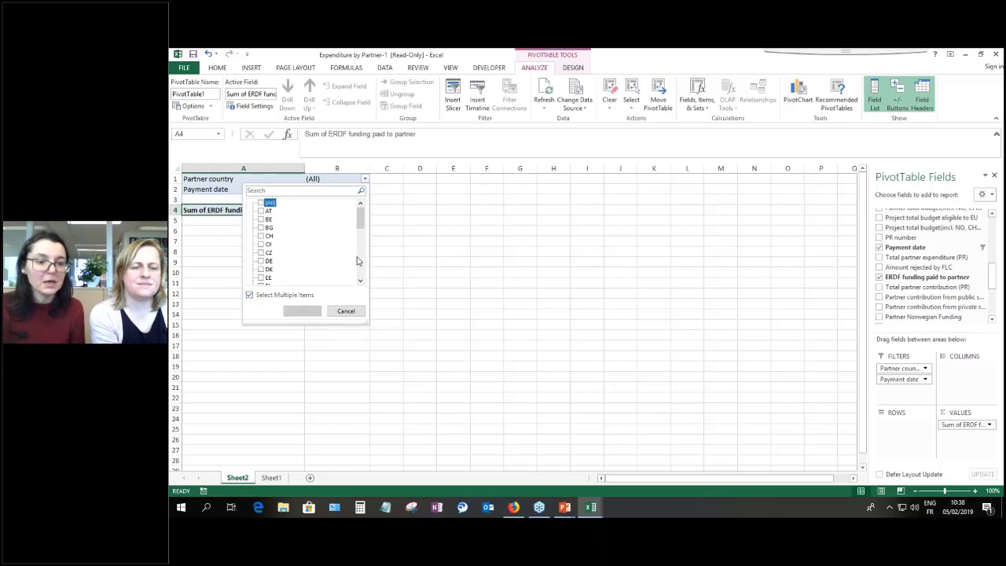
left_click(361, 261)
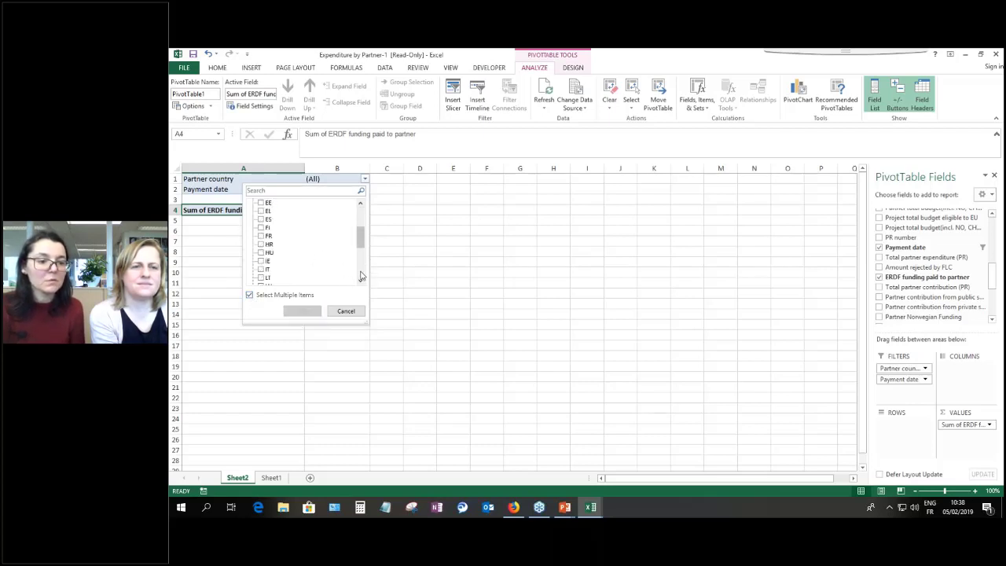
left_click(361, 274)
left_click(261, 278)
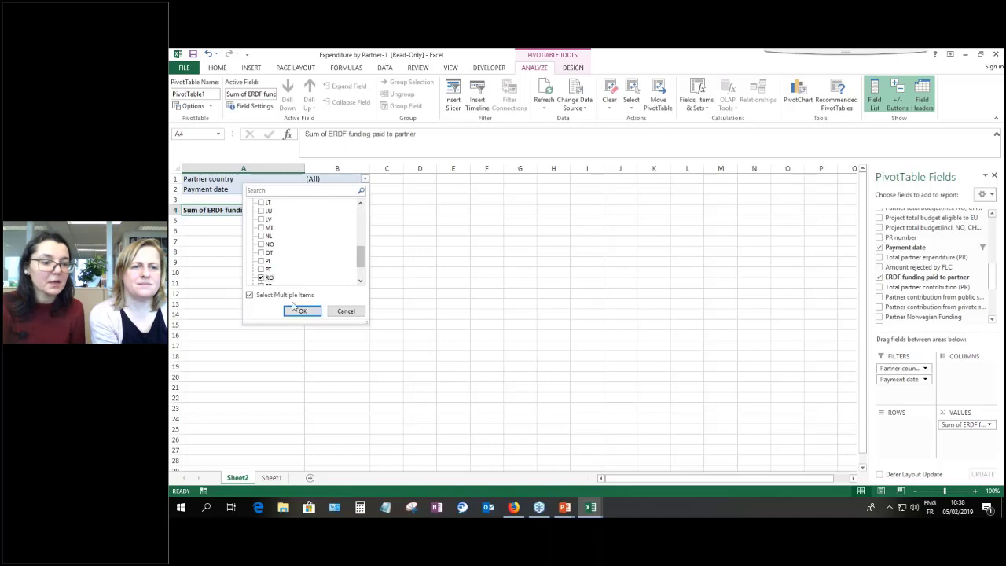
left_click(302, 311)
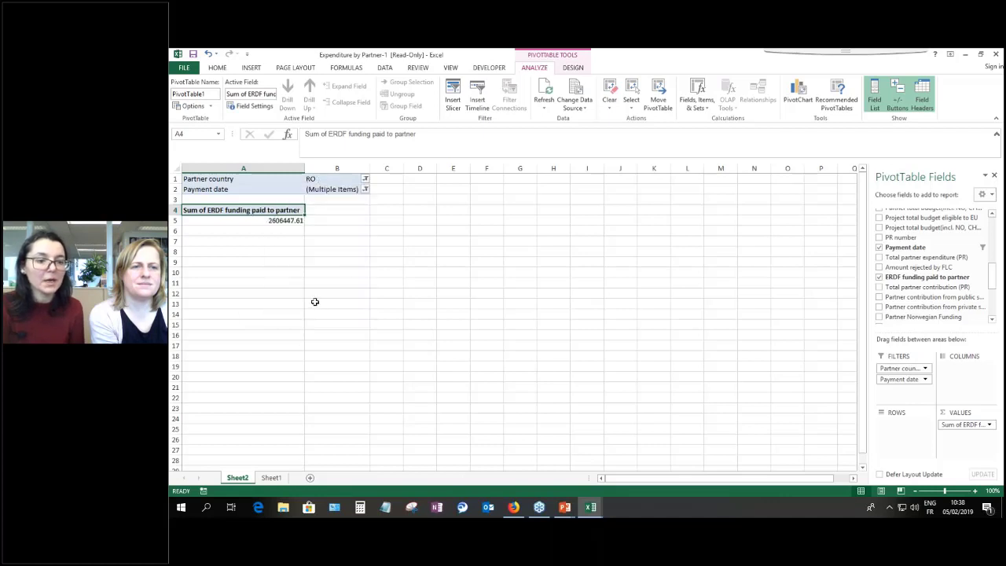
left_click(267, 223)
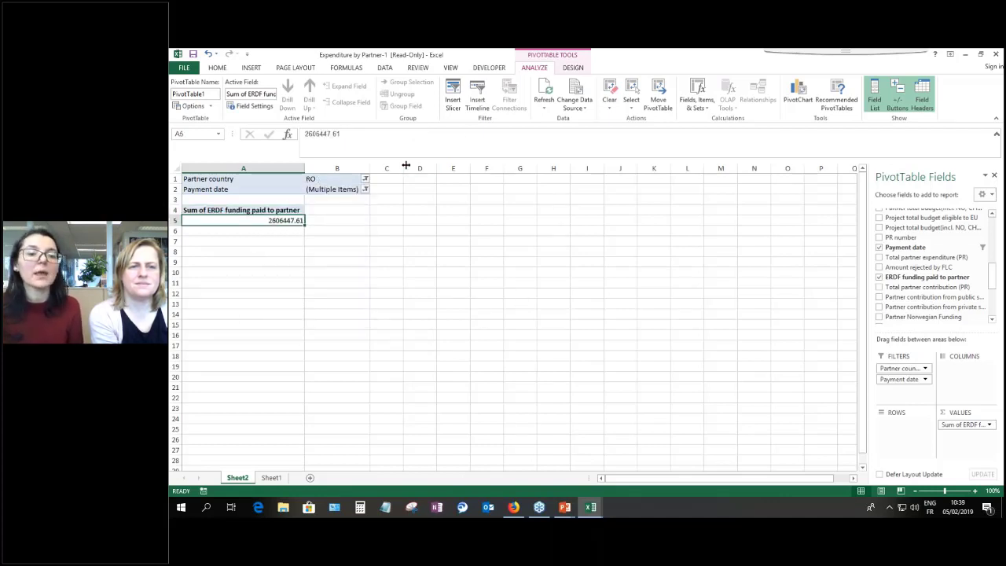
- Apply Euro (€ 123) accounting format to the A5 total, giving € 2,606,447.61
left_click(223, 68)
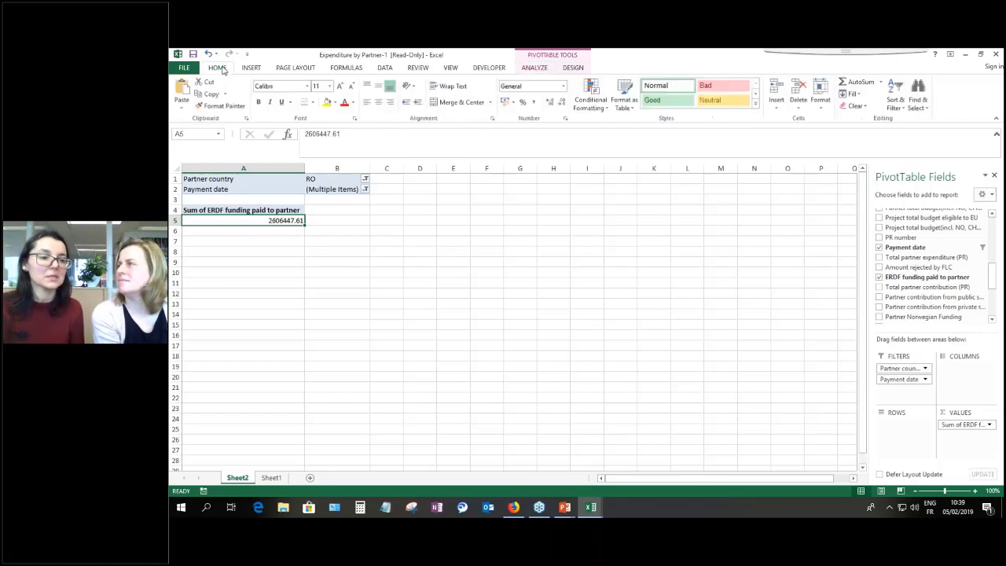
left_click(512, 103)
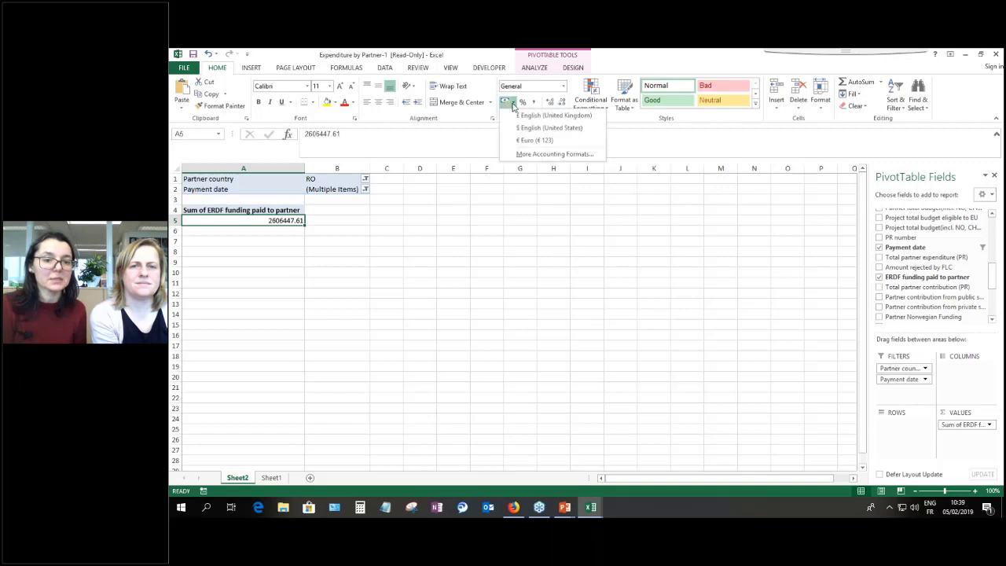
left_click(522, 140)
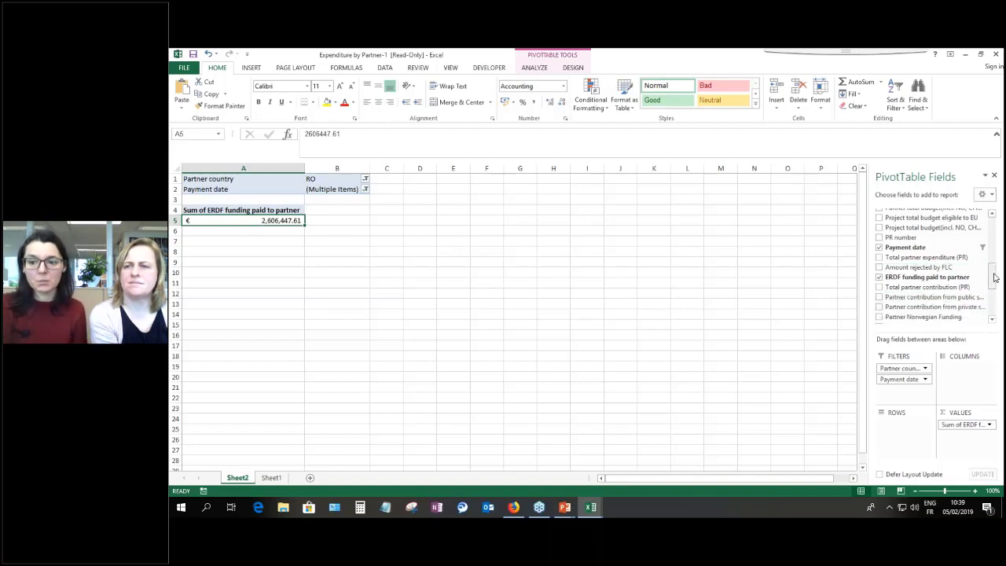
left_click_drag(994, 277, 992, 234)
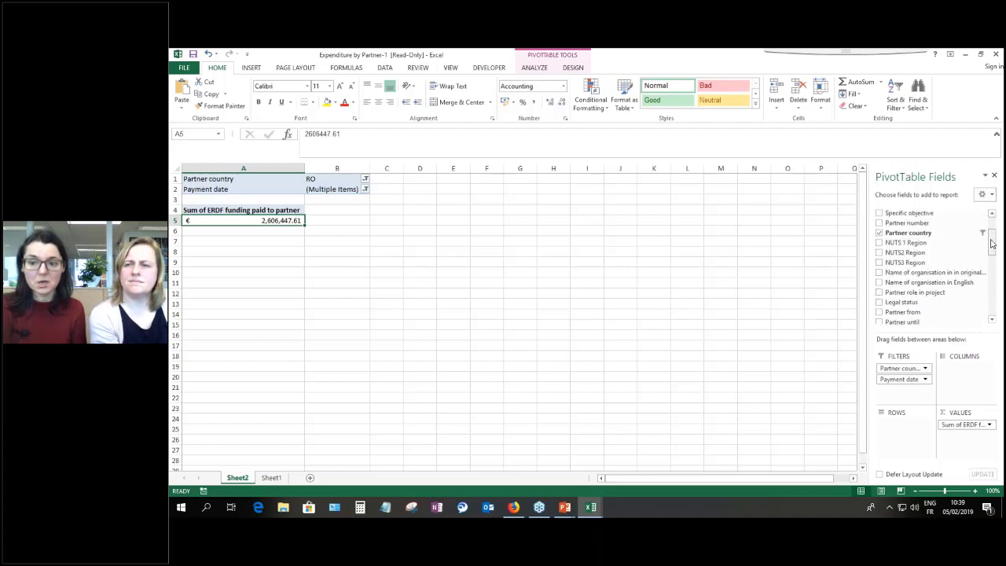
- Add NUTS2 Region to the pivot's Rows, then return to the Sheet1 partner data
left_click_drag(931, 255, 896, 436)
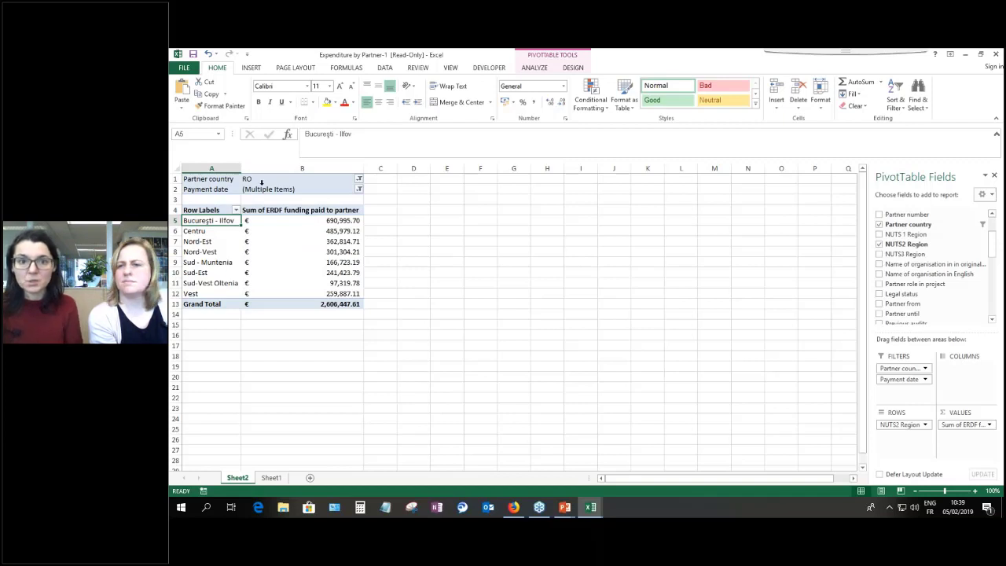
mouse_move(303, 291)
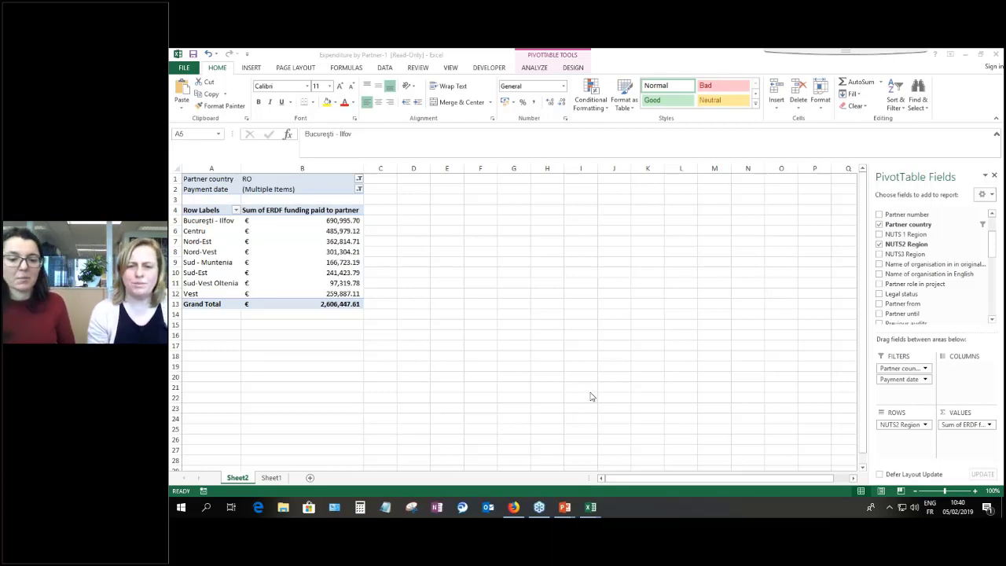
left_click(271, 478)
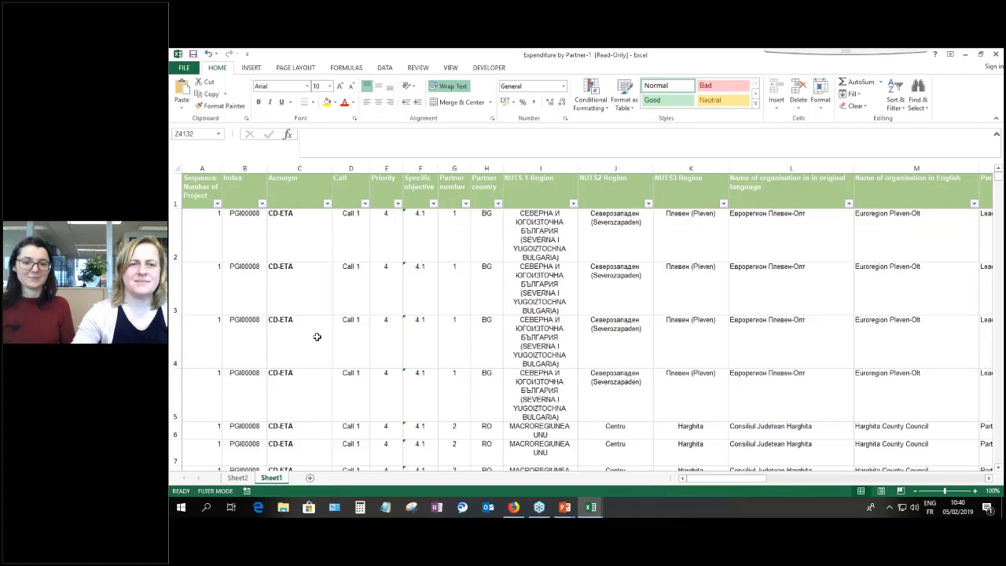
- Uncheck 5 in the Priority column filter, leaving 3502 of 4137 records
left_click(399, 203)
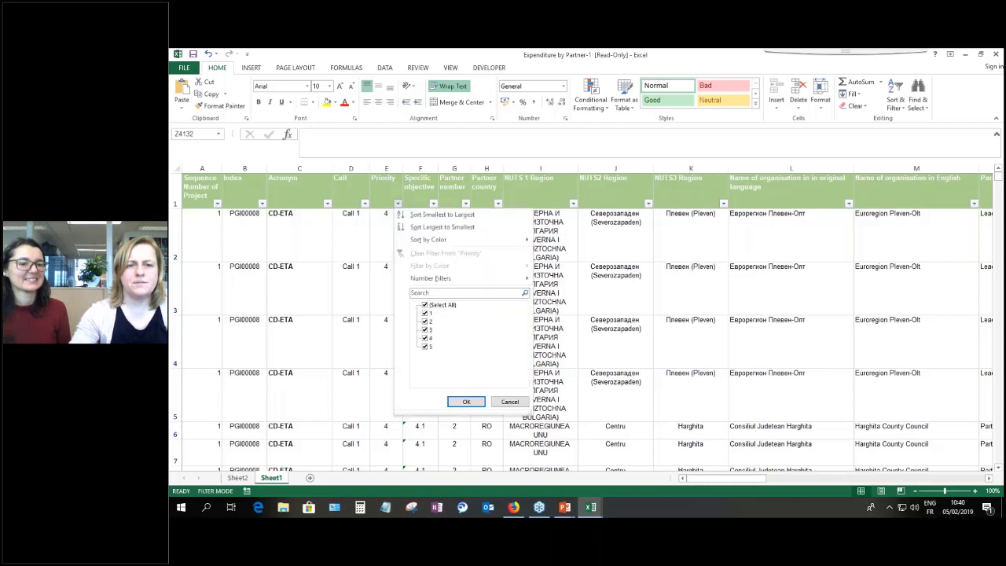
left_click(424, 348)
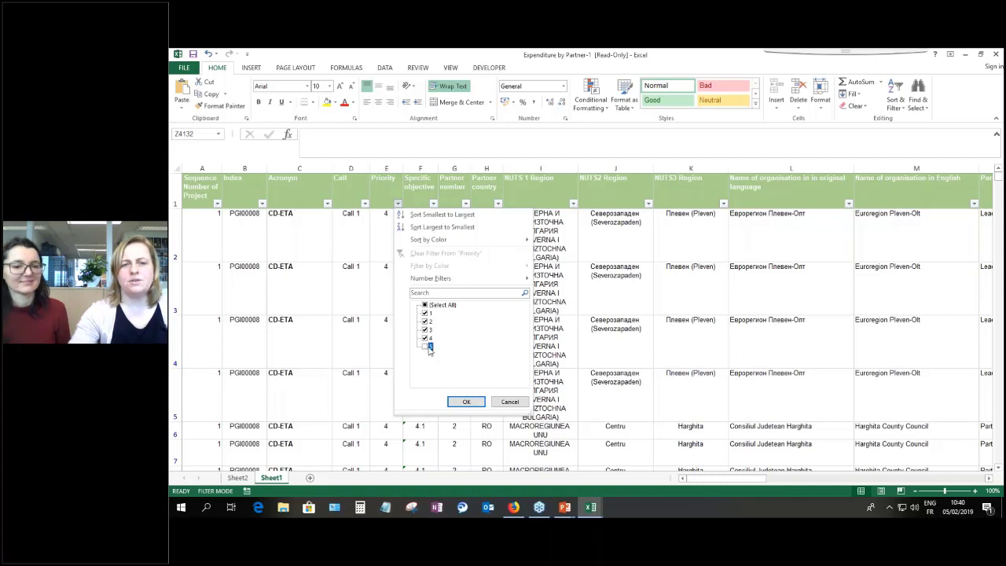
left_click(466, 402)
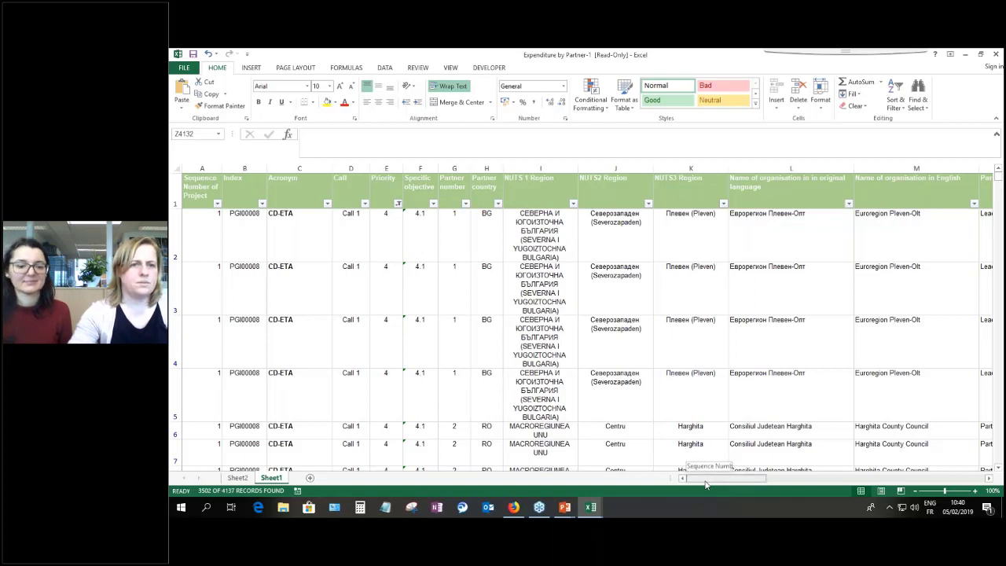
left_click_drag(709, 481, 776, 486)
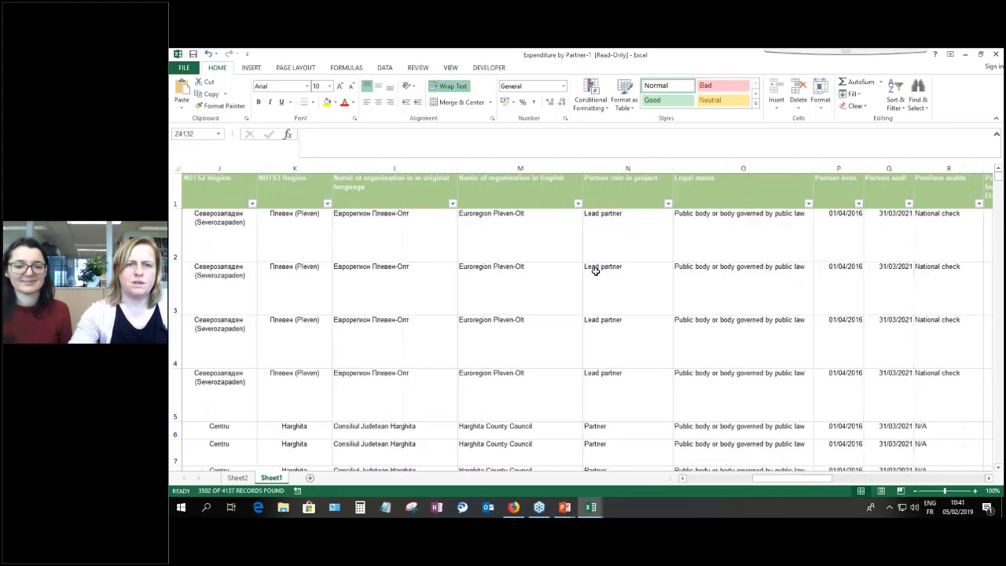
left_click(579, 204)
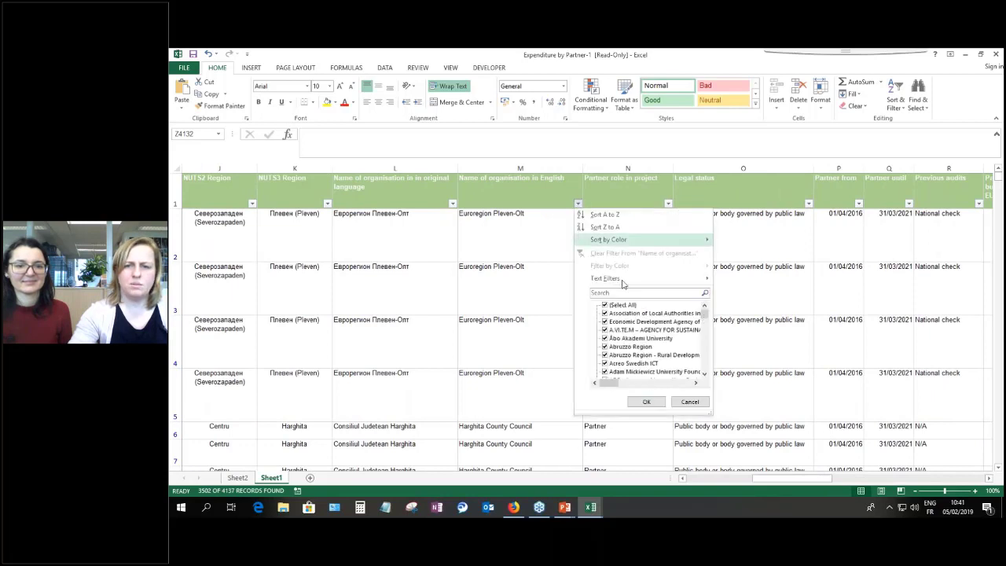
left_click_drag(704, 314, 706, 336)
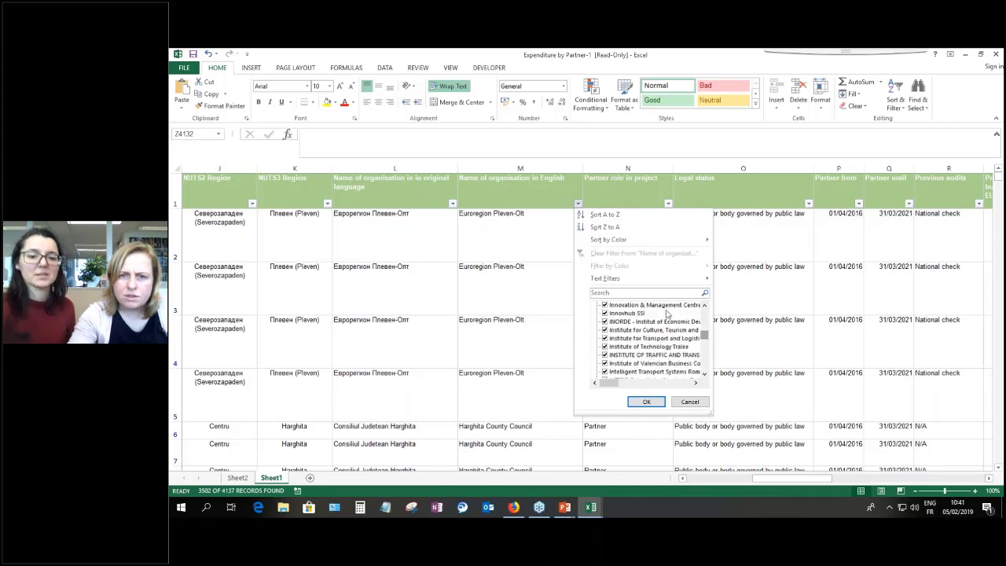
left_click(703, 375)
left_click(703, 375)
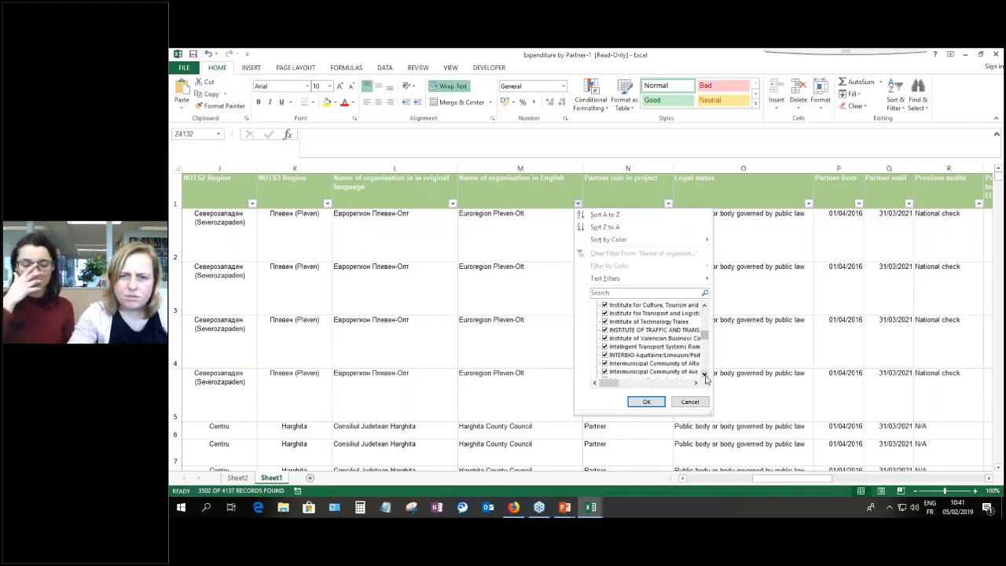
left_click(703, 375)
left_click(703, 376)
left_click(703, 376)
left_click(704, 375)
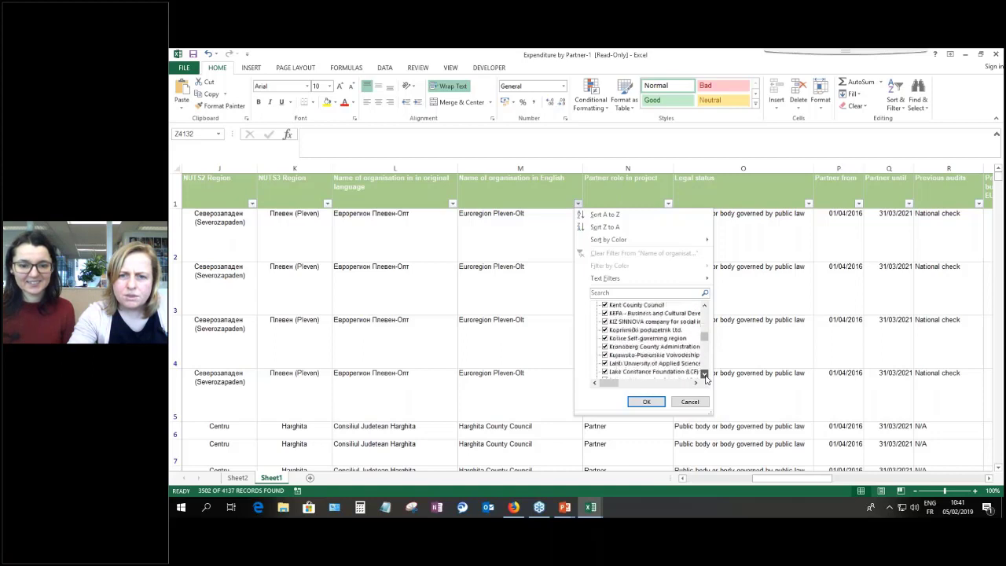
left_click(703, 376)
left_click(704, 376)
left_click(704, 376)
left_click(704, 376)
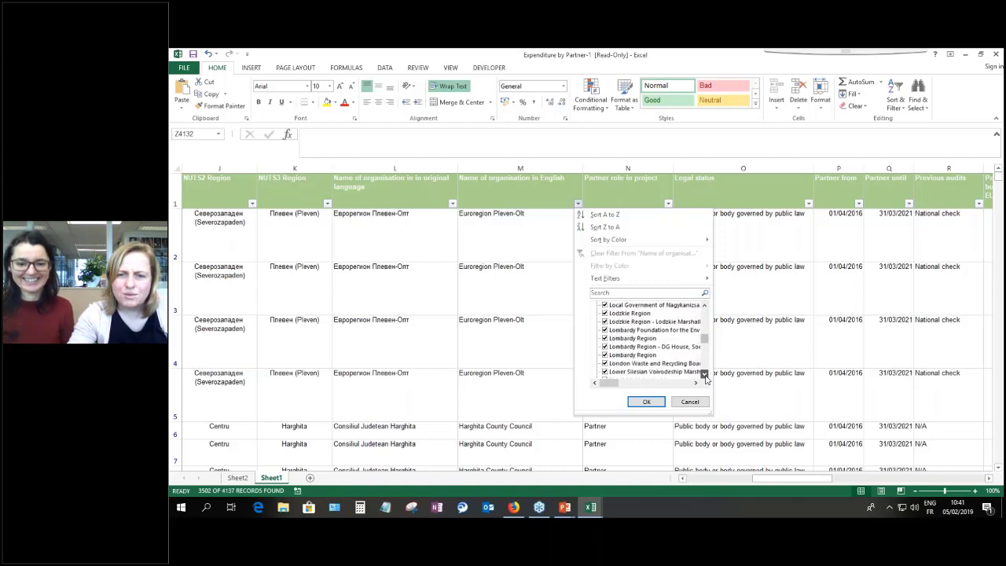
left_click(704, 376)
left_click(704, 375)
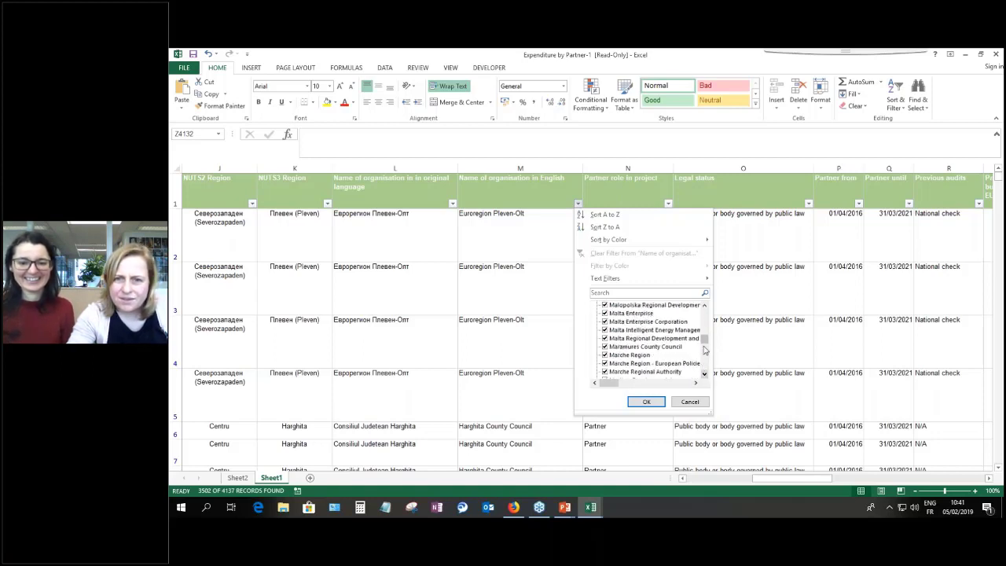
left_click(690, 401)
left_click_drag(760, 483, 695, 487)
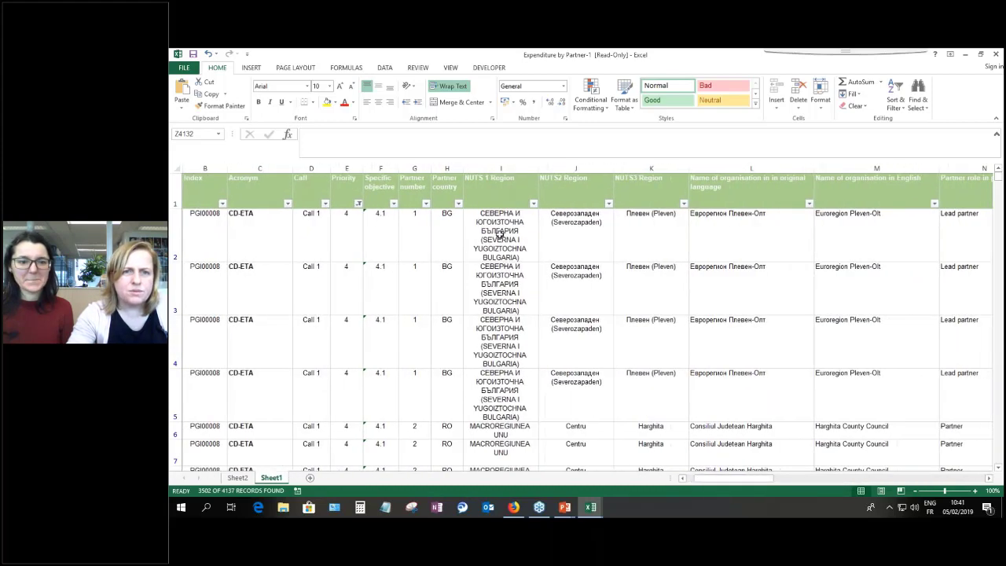
left_click(457, 204)
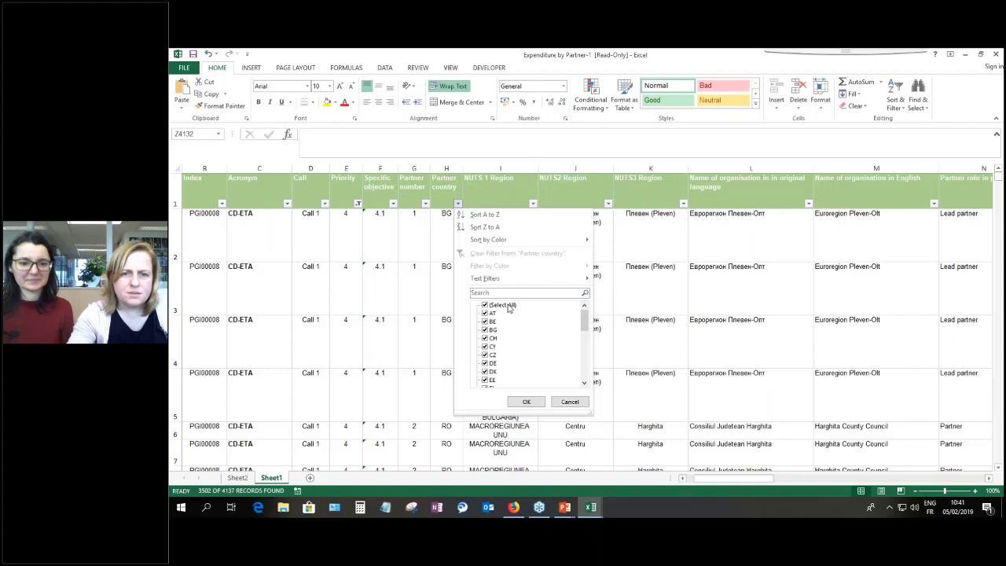
left_click(509, 306)
left_click_drag(583, 330, 583, 350)
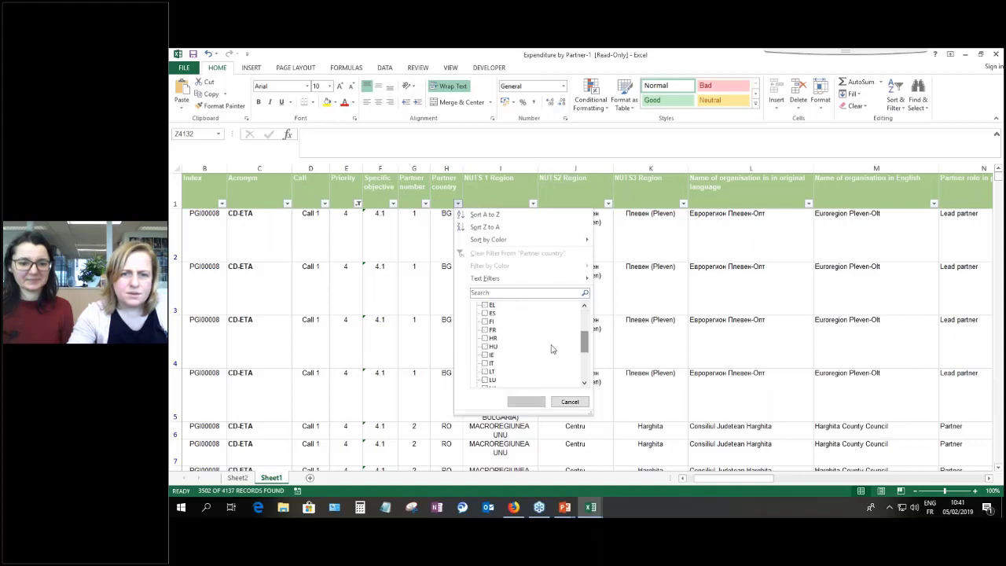
left_click(492, 329)
left_click(522, 401)
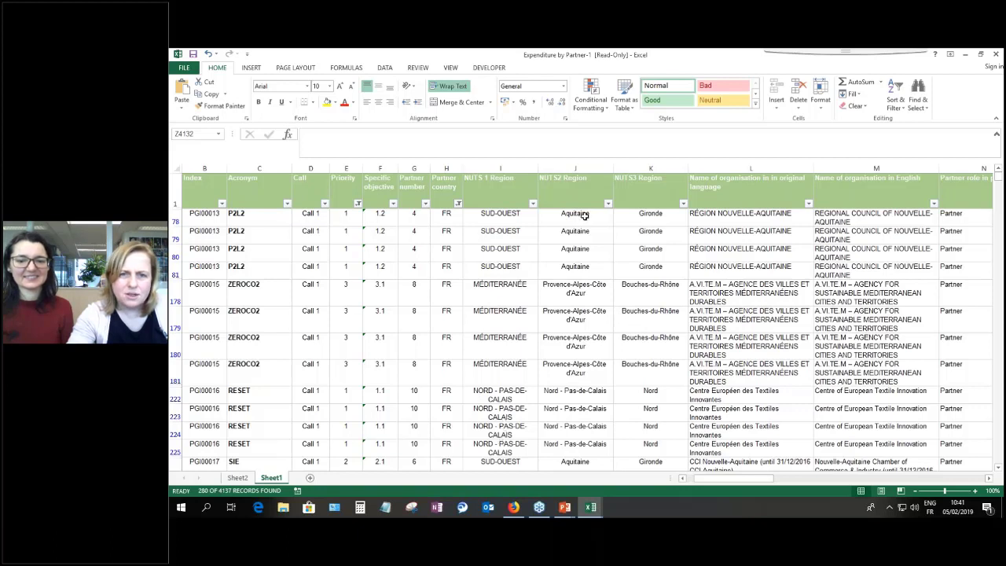
left_click(550, 398)
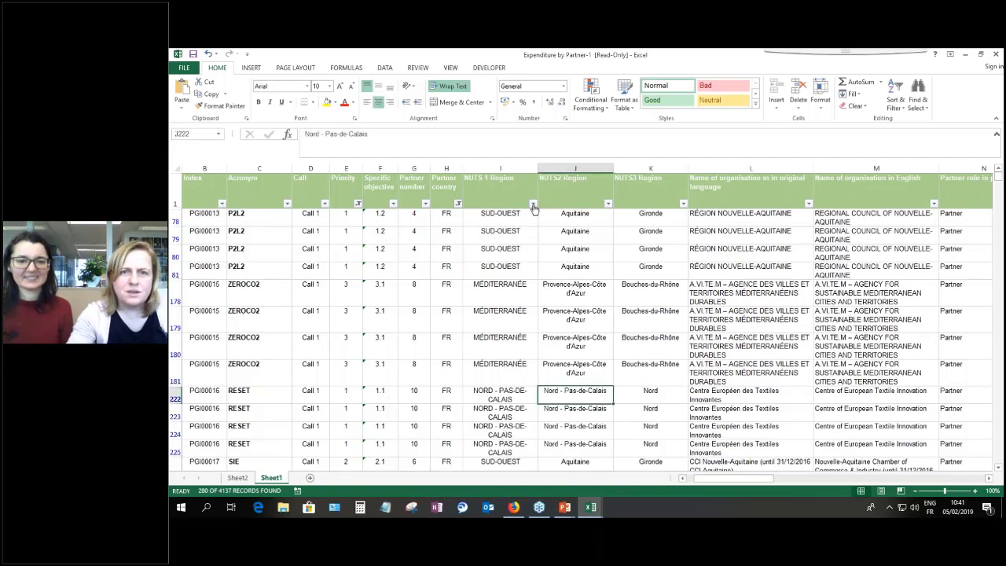
left_click(607, 204)
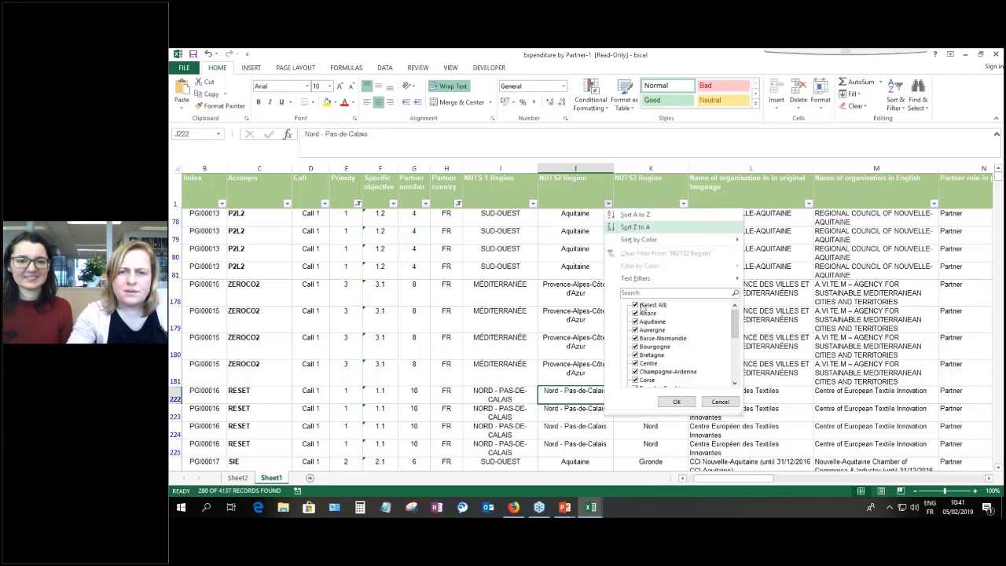
left_click(638, 305)
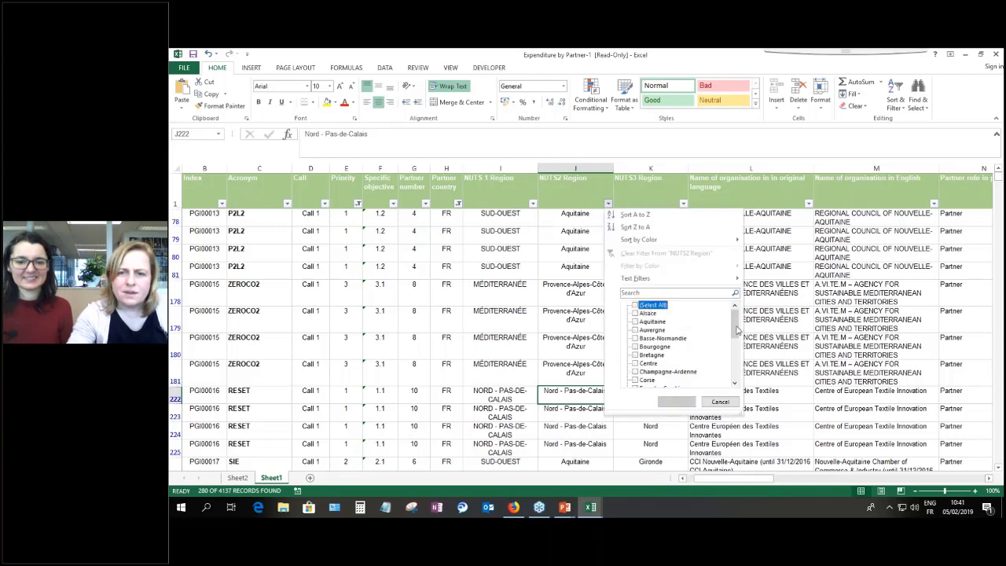
left_click_drag(737, 330, 737, 363)
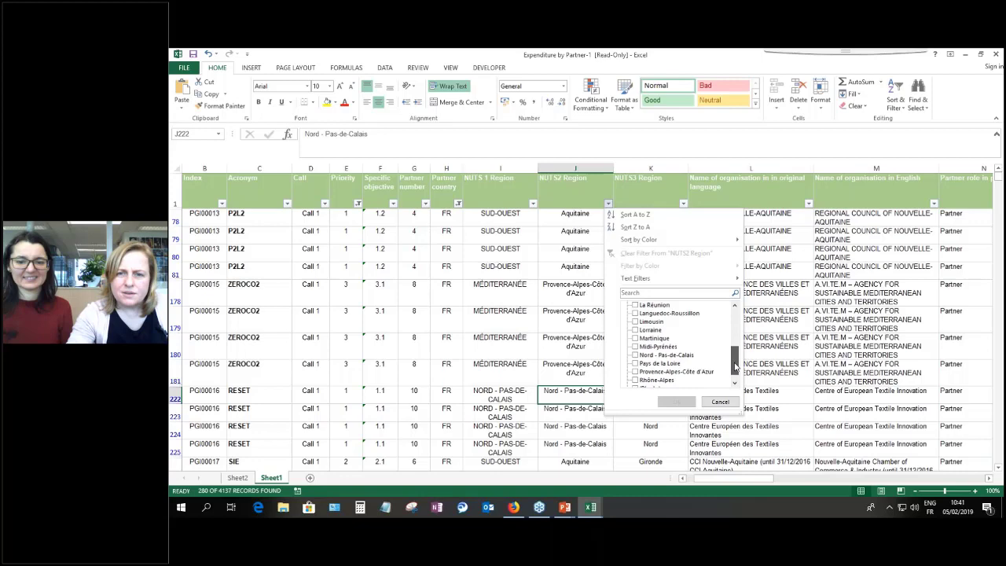
left_click(682, 360)
left_click(676, 402)
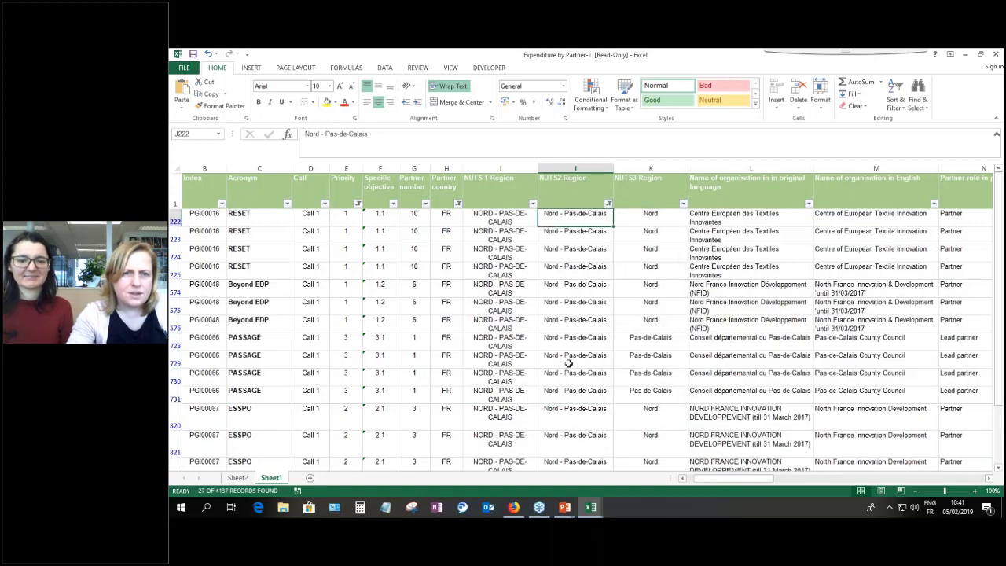
key("Down")
key("Down")
key("Down")
key("Down")
key("Down")
key("Down")
key("Down")
key("Down")
key("Down")
key("Down")
key("Down")
key("Down")
key("Down")
key("Down")
key("Down")
key("Down")
key("Down")
key("Down")
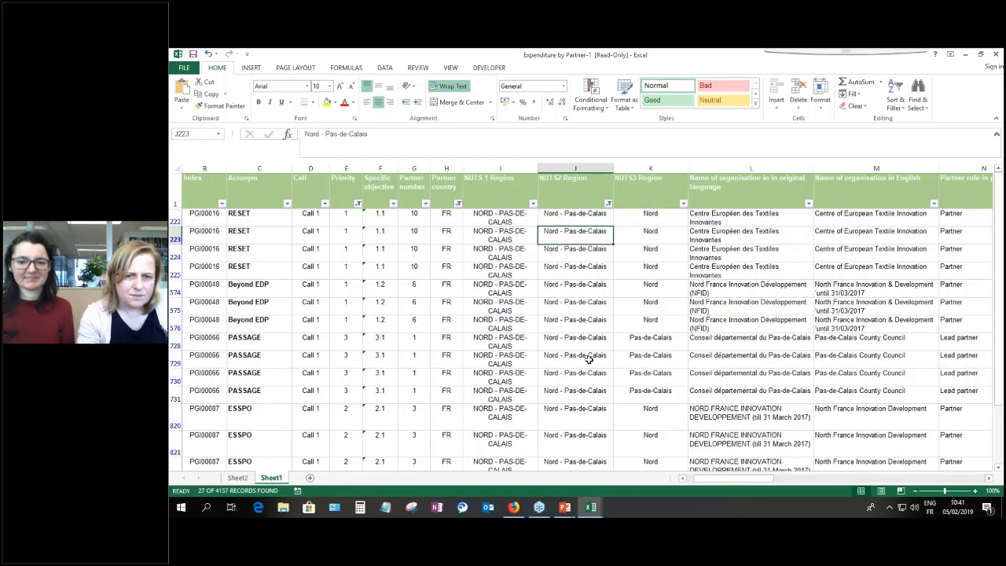
key("Down")
key("Down")
key("Down")
key("Down")
key("Down")
key("Down")
key("Down")
key("Down")
key("Down")
key("Down")
key("Down")
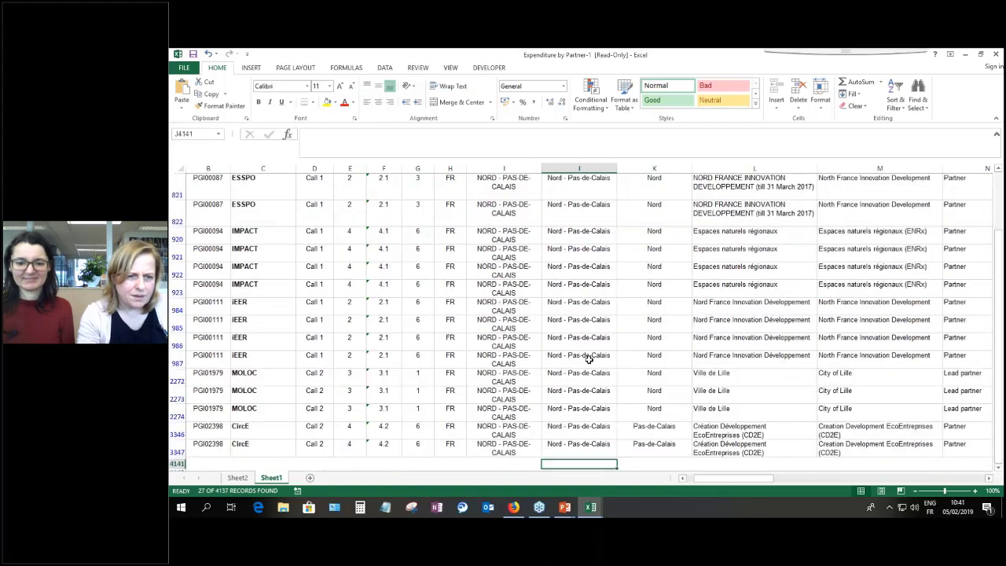
key("Up")
key("Up")
key("Up")
key("Up")
key("Up")
key("Up")
key("Up")
key("Up")
key("Up")
key("Up")
key("Up")
key("Up")
key("Up")
key("Up")
key("Up")
key("Up")
key("Up")
key("Up")
key("Up")
key("Up")
key("Up")
key("Up")
key("Up")
key("Up")
key("Up")
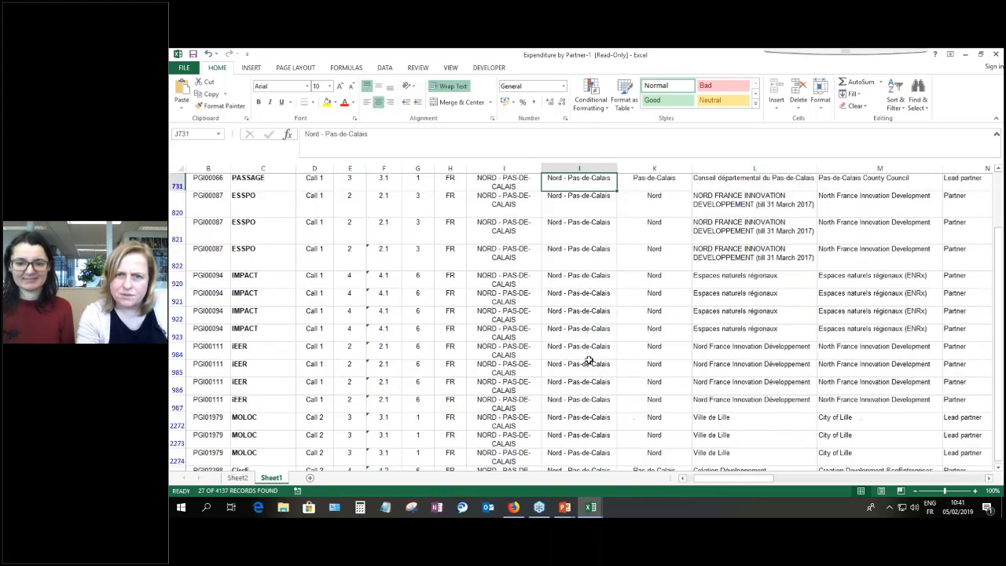
key("Up")
key("Up")
key("Up")
key("Up")
key("Up")
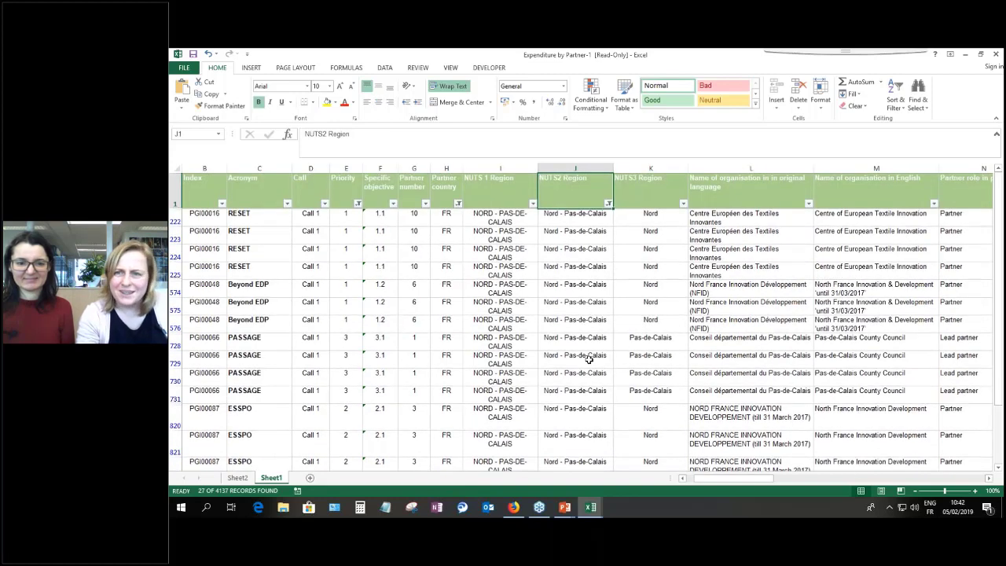
key("Right")
key("Right")
key("Right")
key("Right")
key("Right")
key("Right")
key("Right")
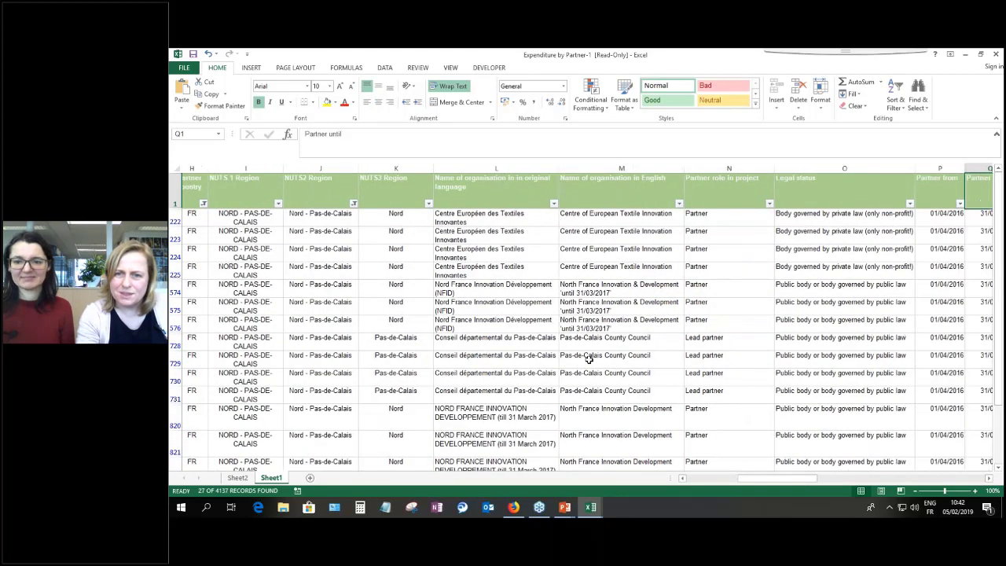
key("Left")
key("Left")
key("Left")
key("Left")
key("Left")
key("Left")
key("Left")
key("Left")
key("Left")
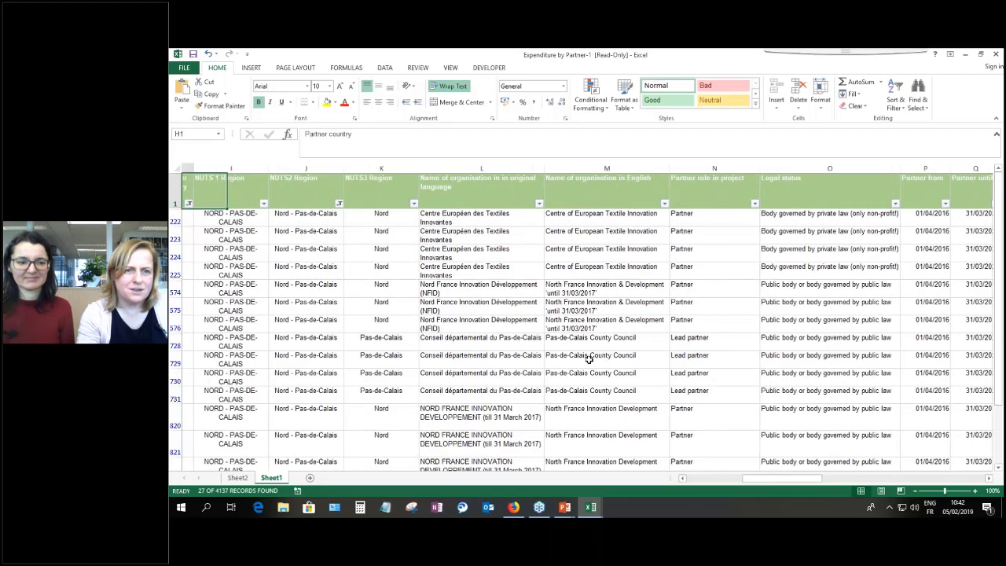
key("Left")
key("Left")
key("Left")
key("Left")
key("Left")
key("Left")
key("Left")
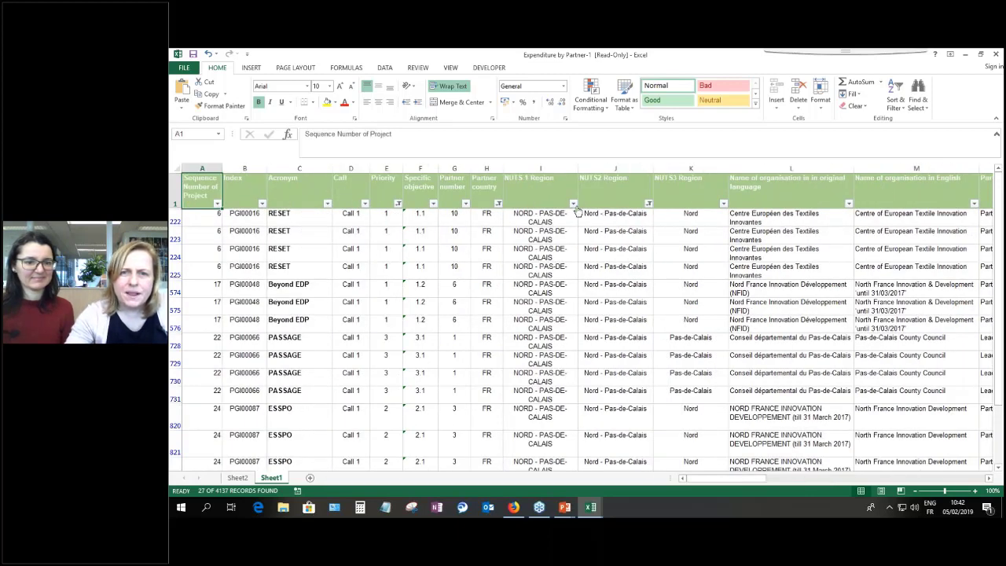
- Reset the NUTS2 Region and Partner country filters to (Select All), then scroll the sheet right
left_click(648, 204)
left_click(685, 306)
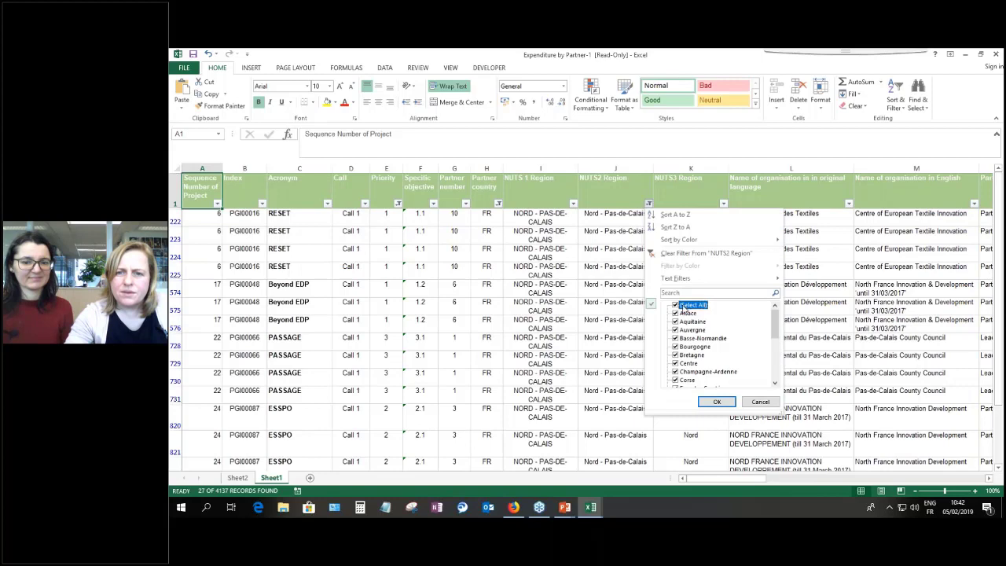
left_click(715, 402)
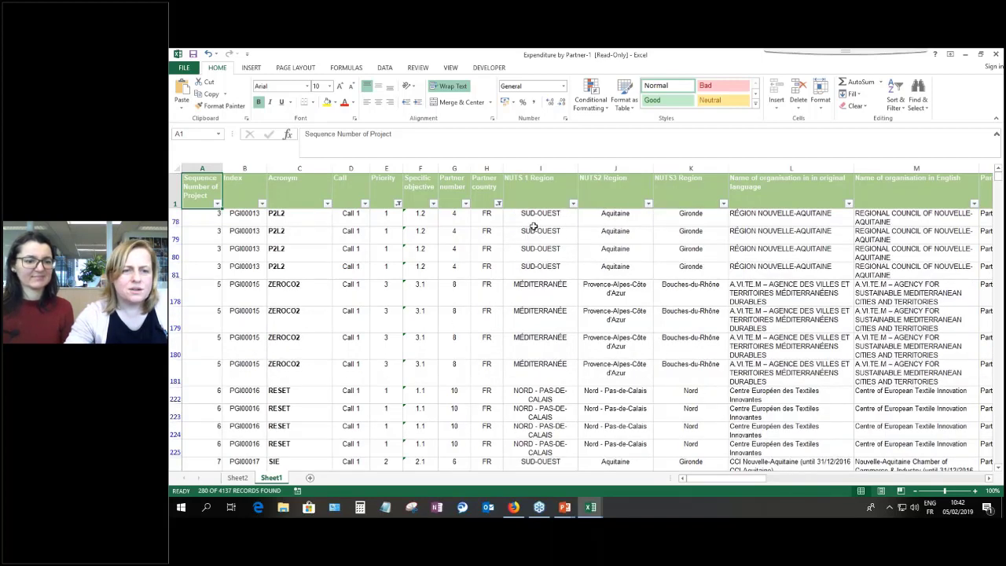
left_click(498, 204)
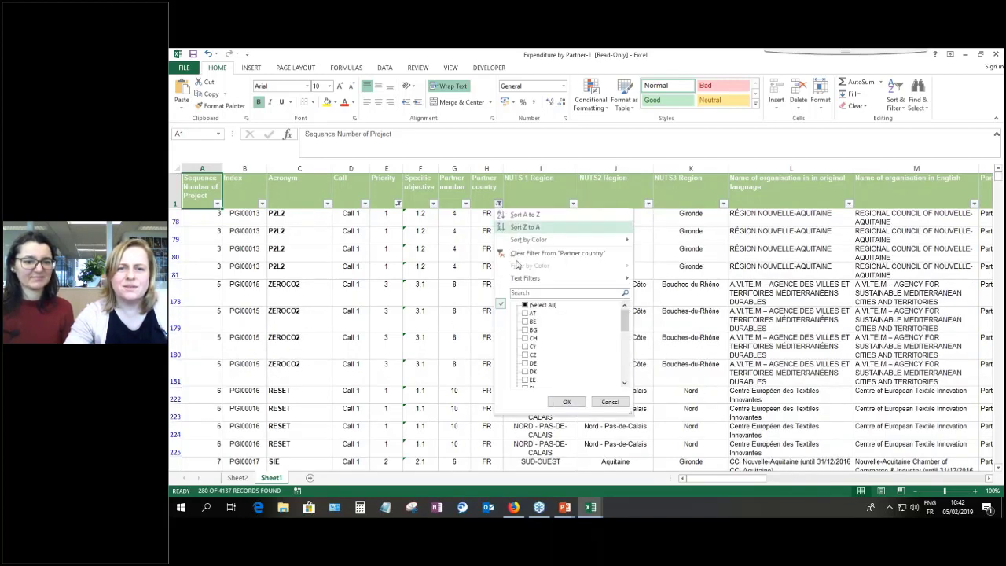
left_click(541, 304)
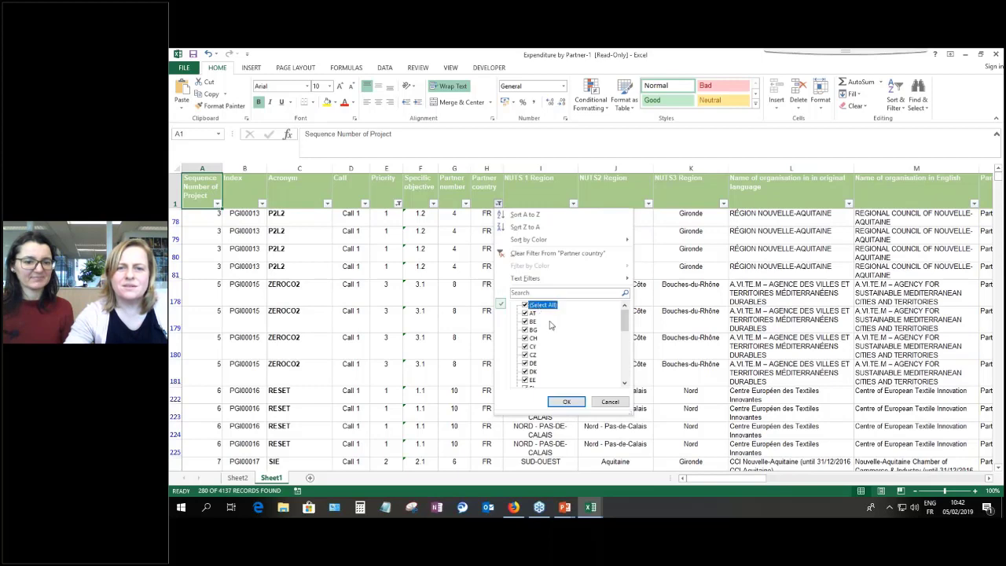
left_click(567, 401)
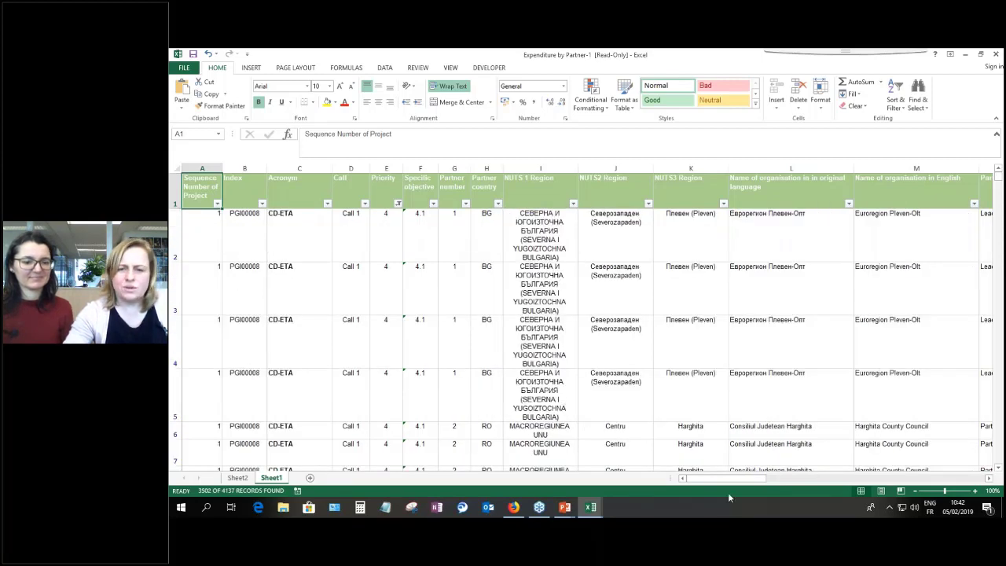
left_click_drag(724, 481, 717, 483)
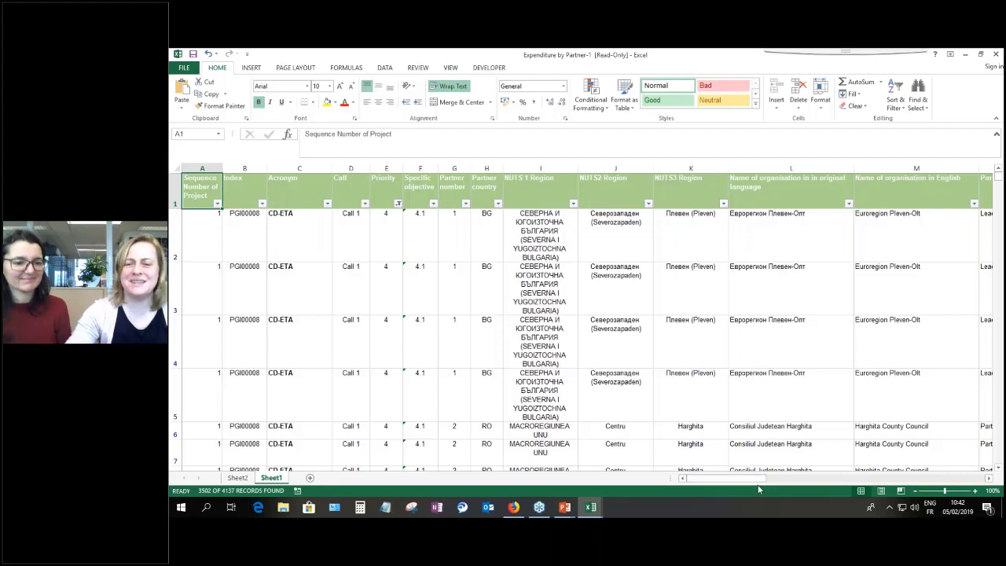
left_click_drag(739, 482, 976, 479)
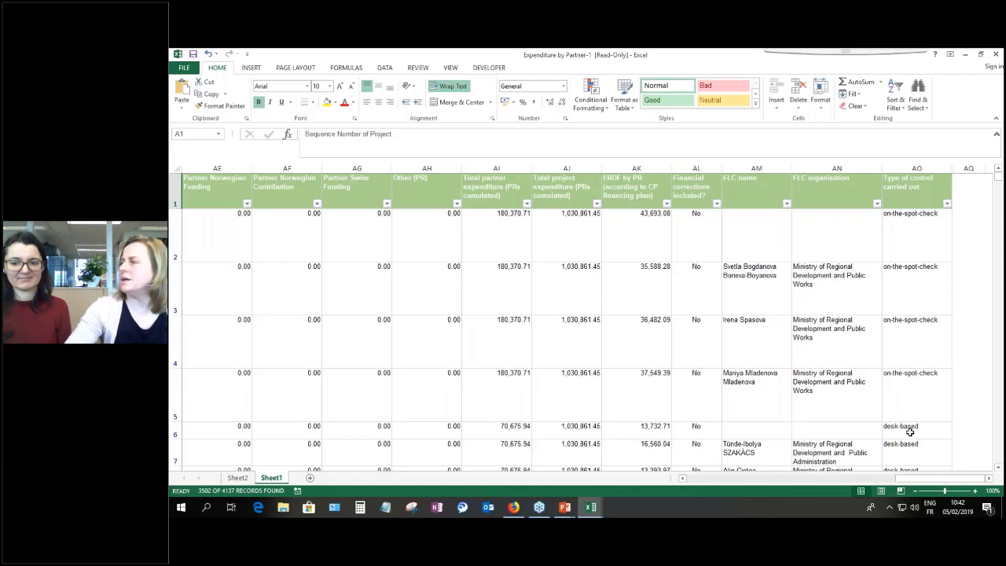
- Select the FLC name and organisation cells AM2:AN2 and scroll through the rows
left_click(909, 432)
left_click(751, 227)
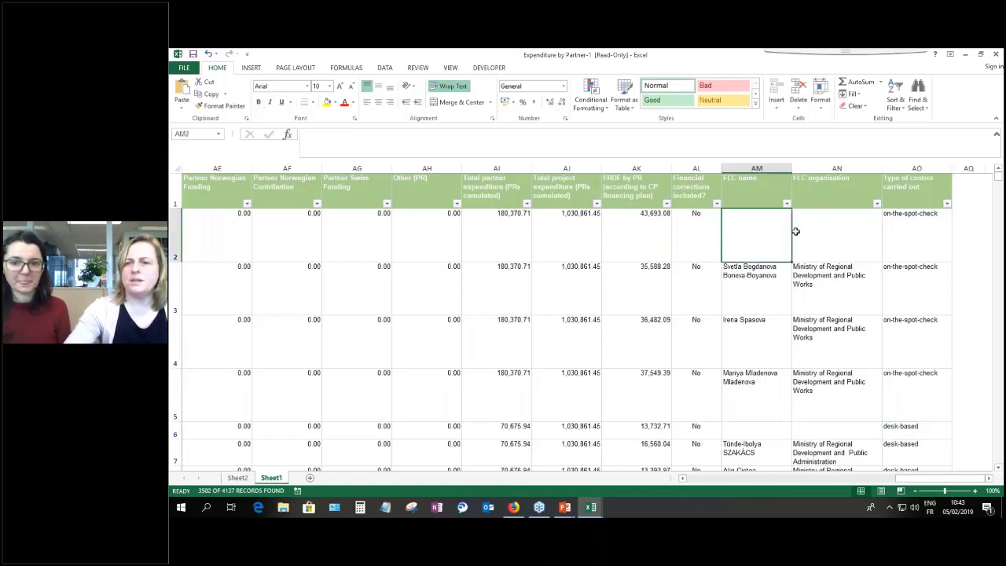
left_click(795, 231, "shift")
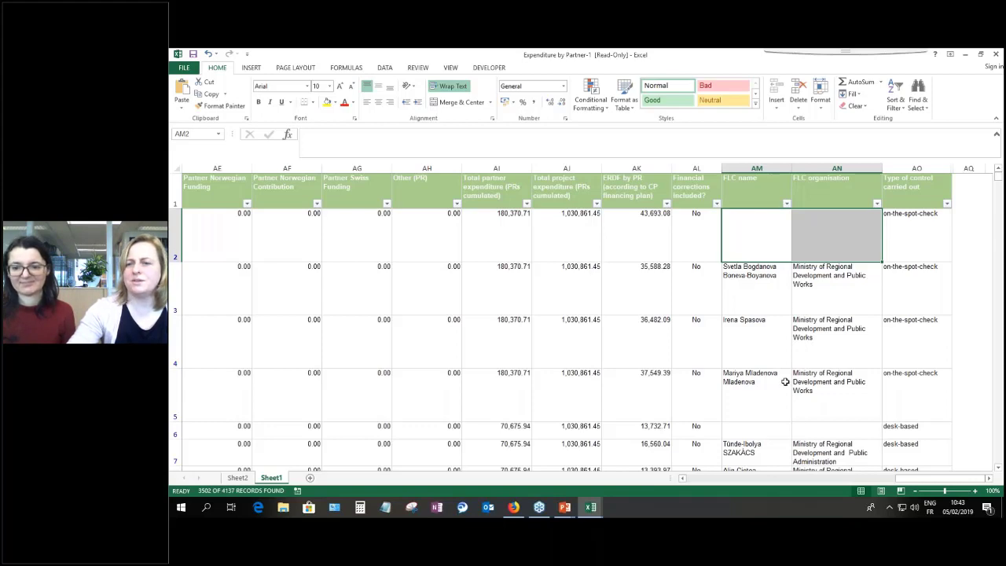
scroll(784, 381, "down", 9)
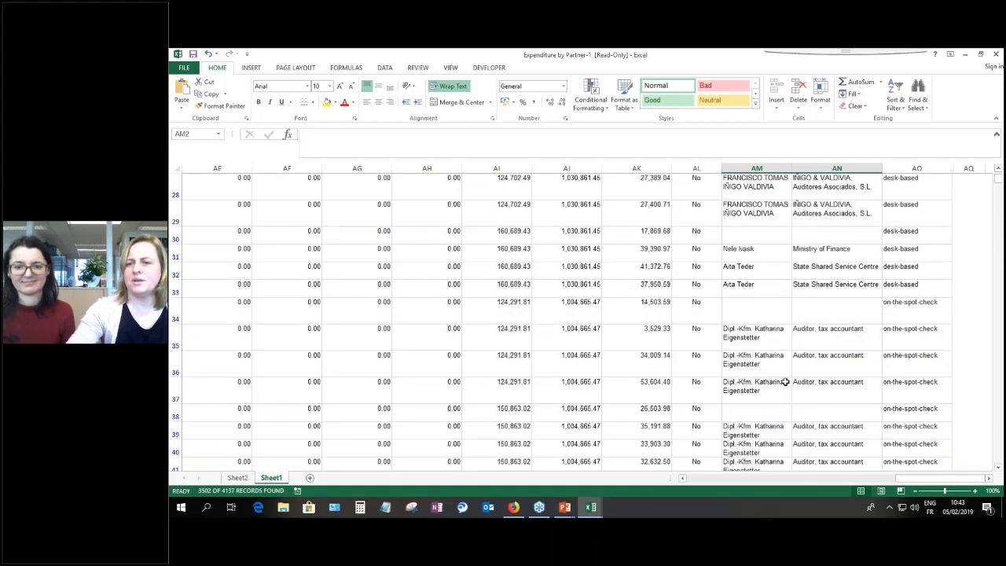
scroll(784, 381, "down", 3)
scroll(784, 381, "down", 8)
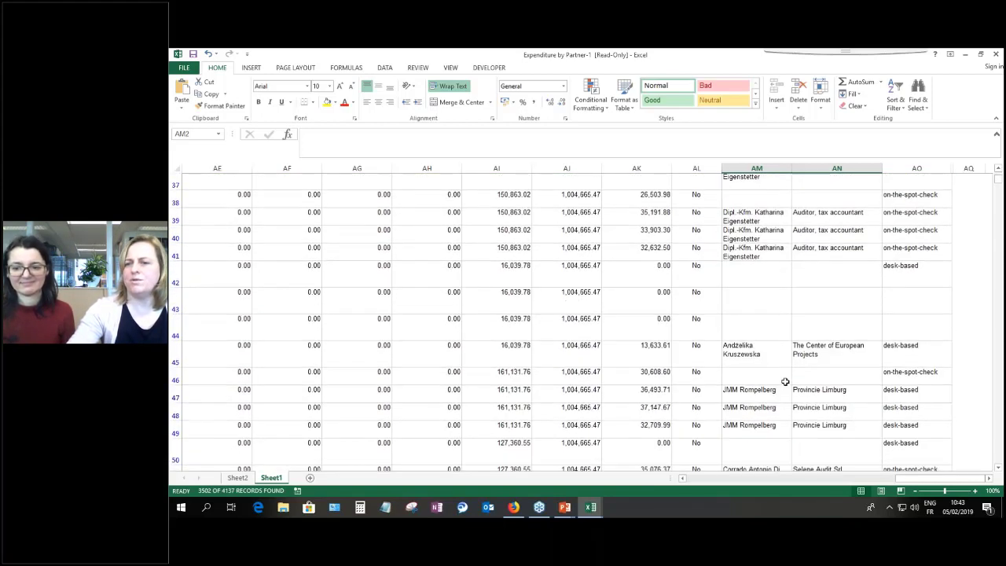
scroll(784, 381, "down", 2)
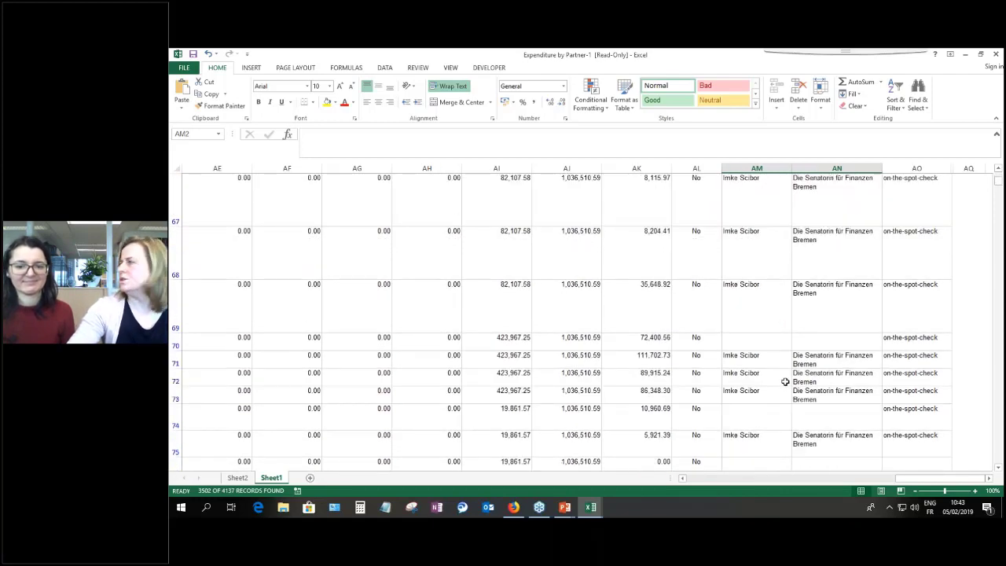
scroll(784, 381, "up", 1)
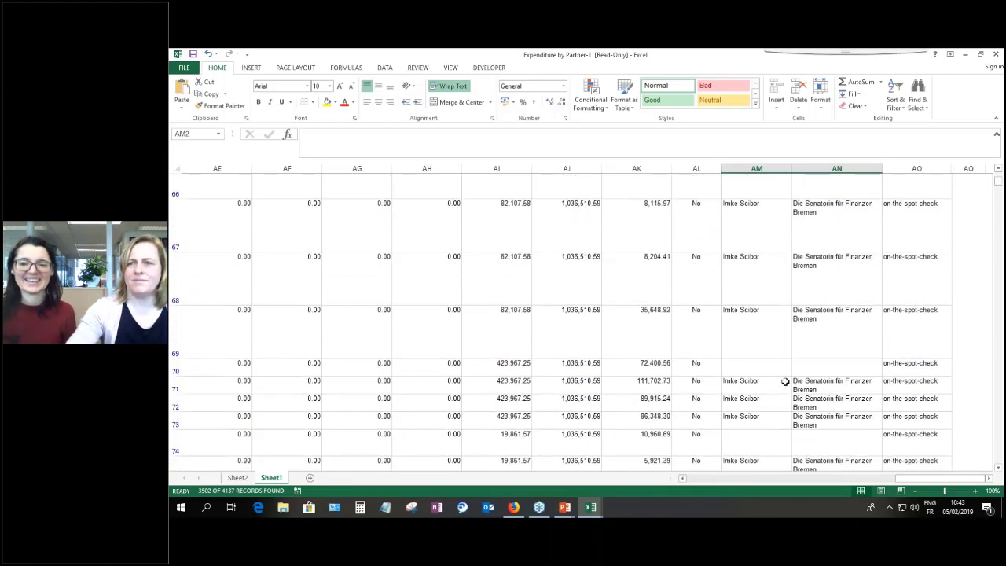
scroll(784, 381, "up", 20)
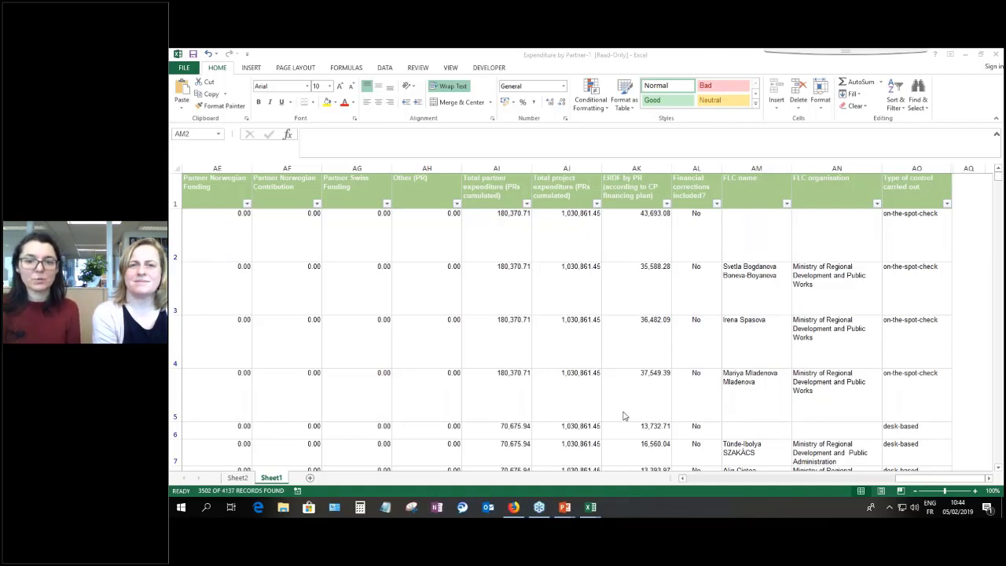
left_click_drag(754, 236, 832, 236)
- Close the Expenditure by Partner workbook with Don't Save
left_click(997, 55)
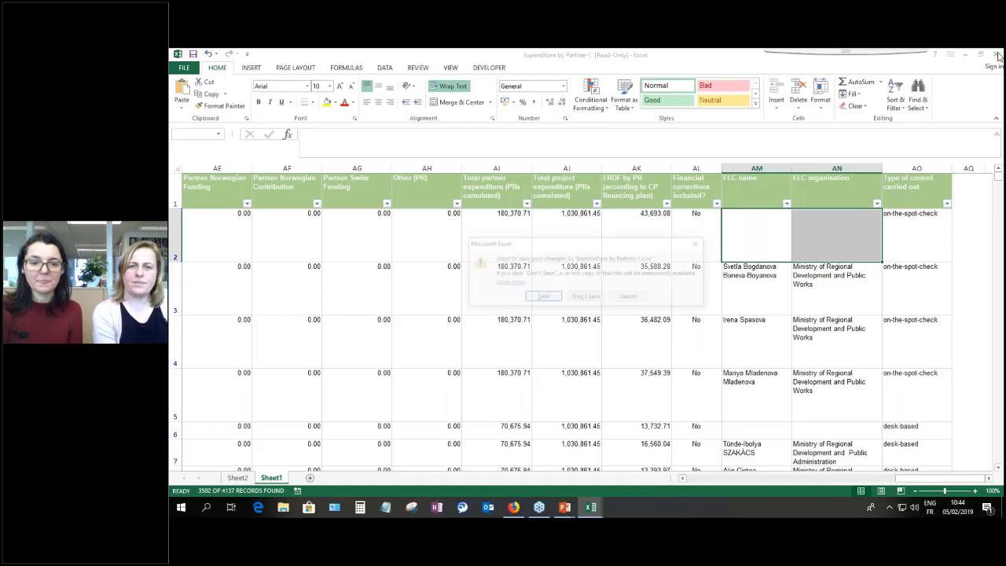
key("Tab")
key("Return")
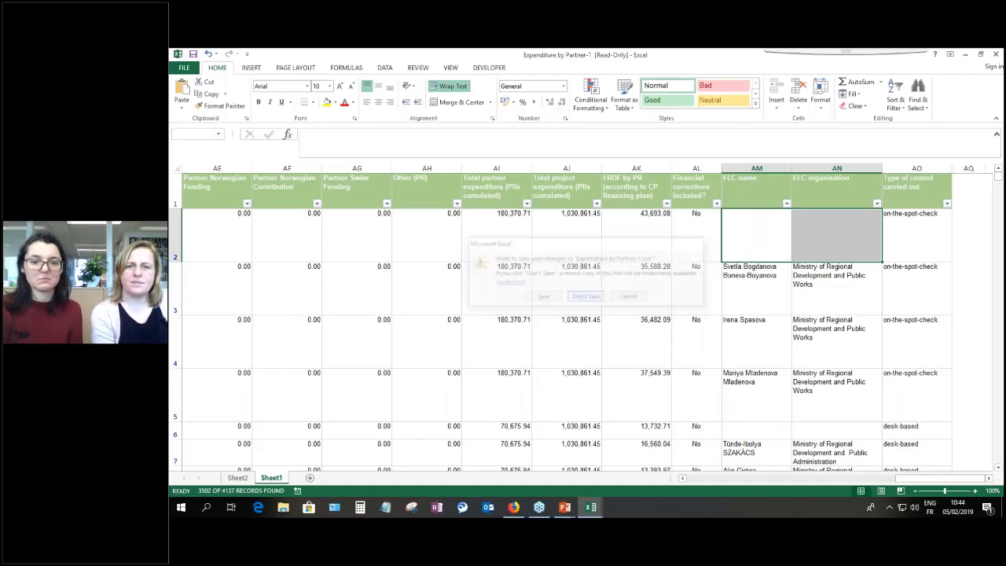
- On the iDB Statistics page, update Expenditure by Partner, then download Achievement Overview and open it in Excel
left_click(512, 507)
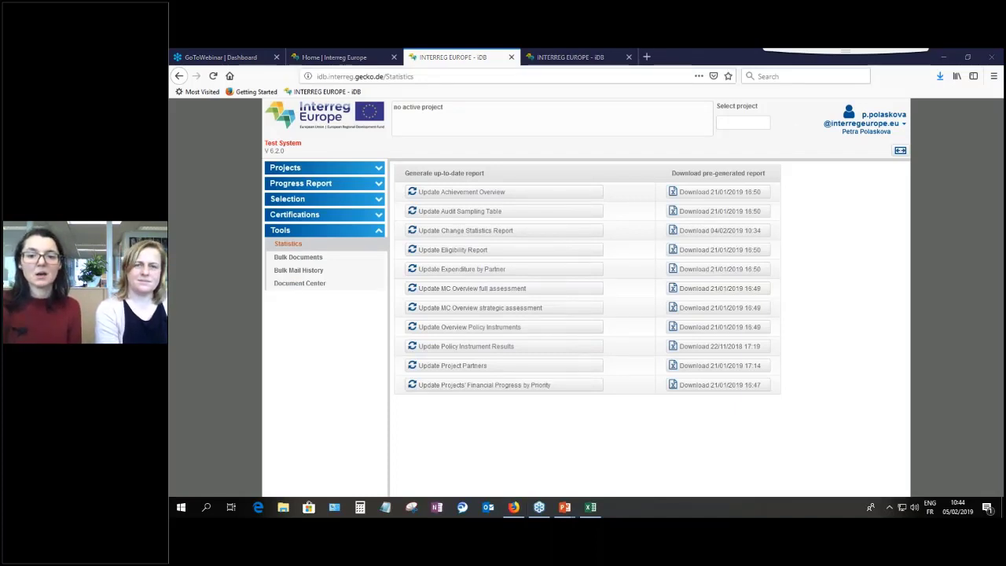
left_click(498, 271)
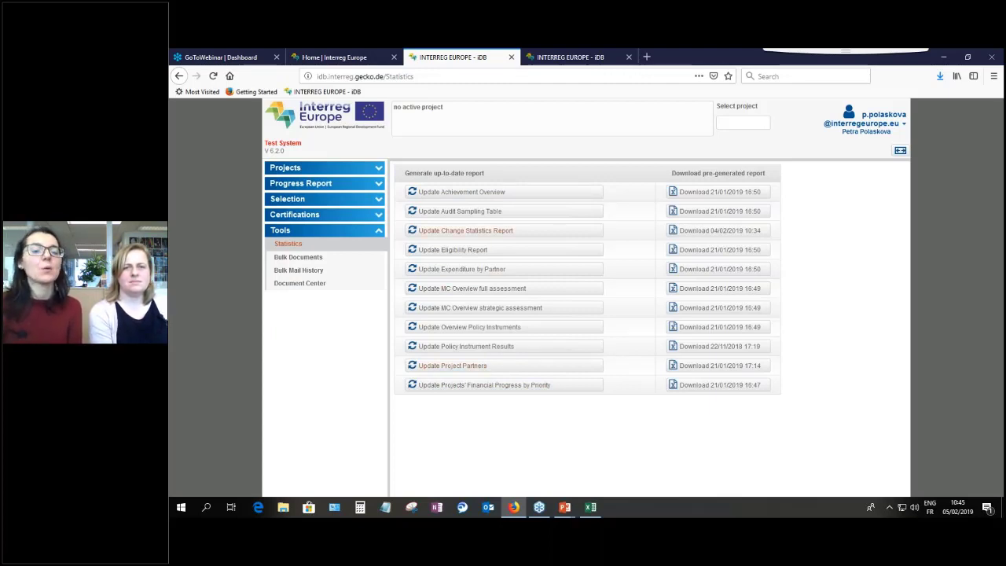
left_click(687, 194)
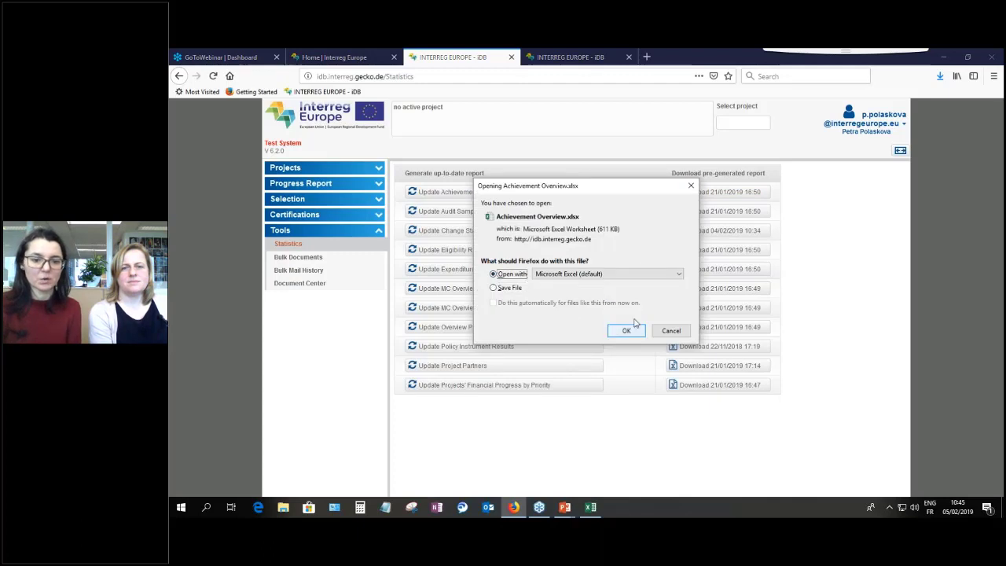
left_click(627, 331)
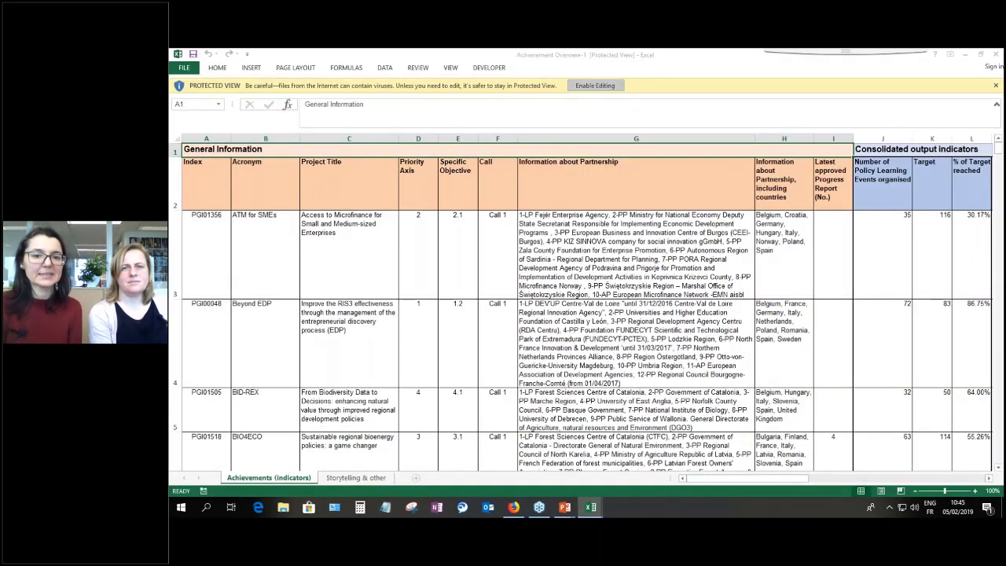
- Enable editing, inspect cells G3 and H2, and select header row 2
left_click(594, 85)
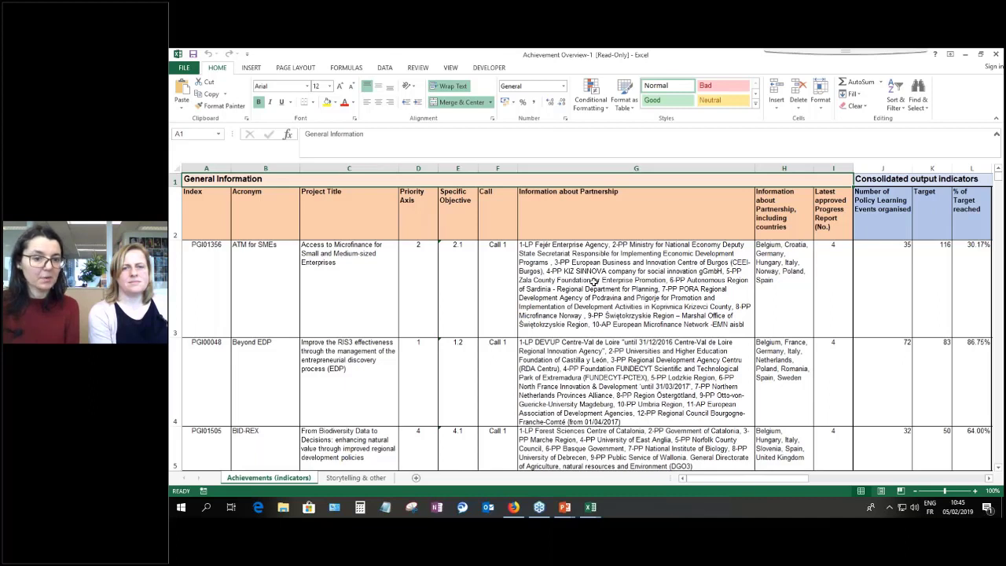
left_click(595, 280)
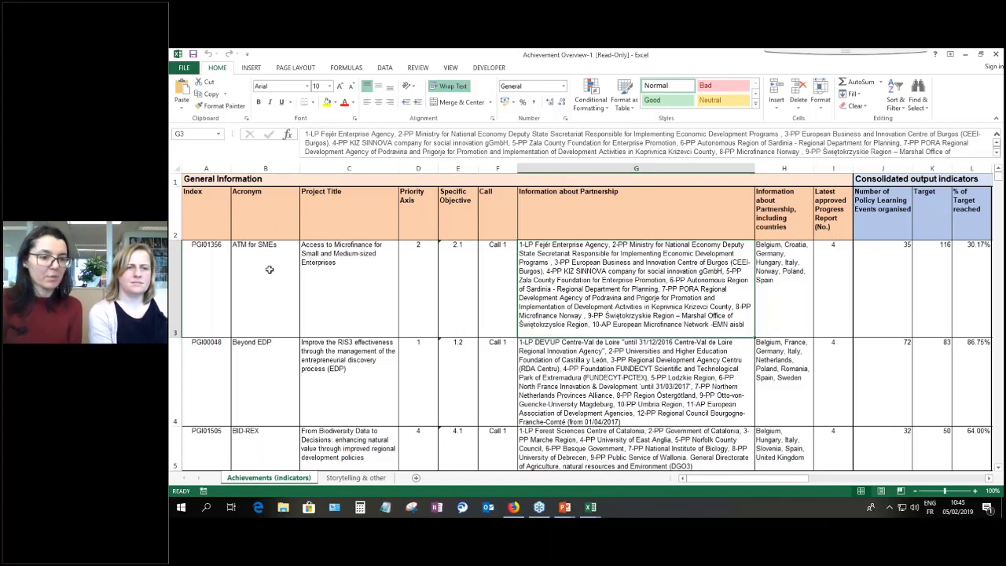
left_click(780, 224)
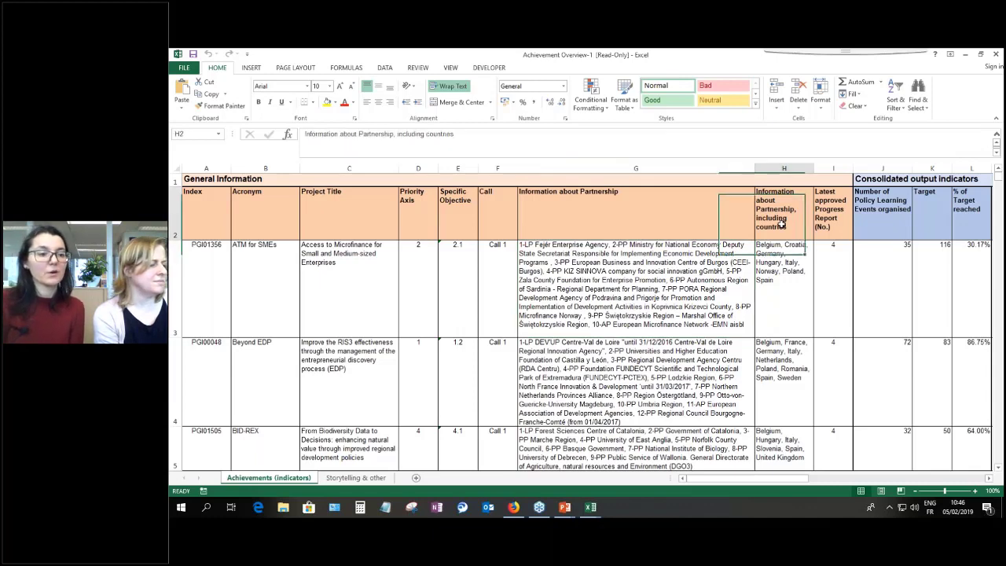
left_click(177, 216)
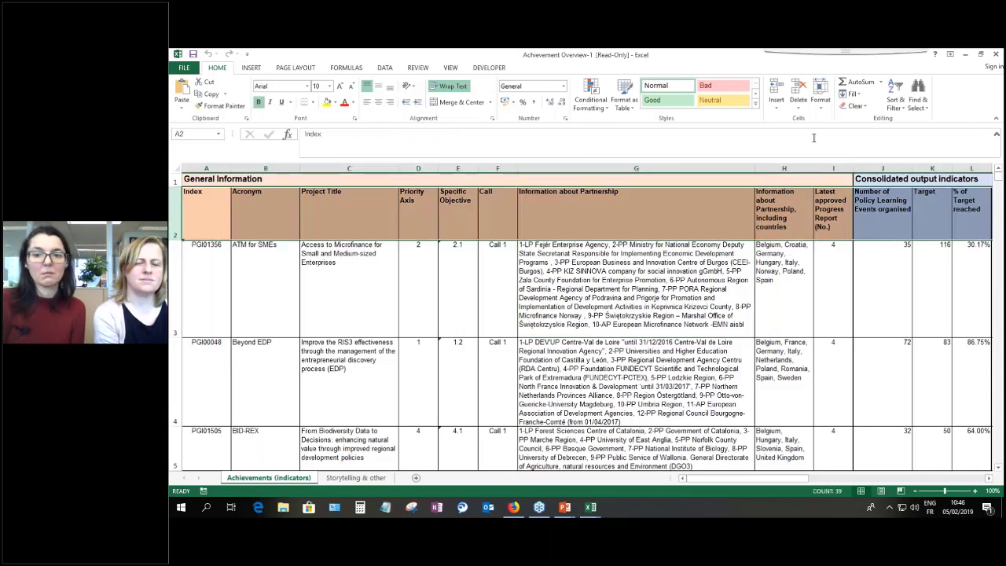
- Turn on filters and filter Information about Partnership to 'austria', leaving 12 of 130 projects
left_click(896, 100)
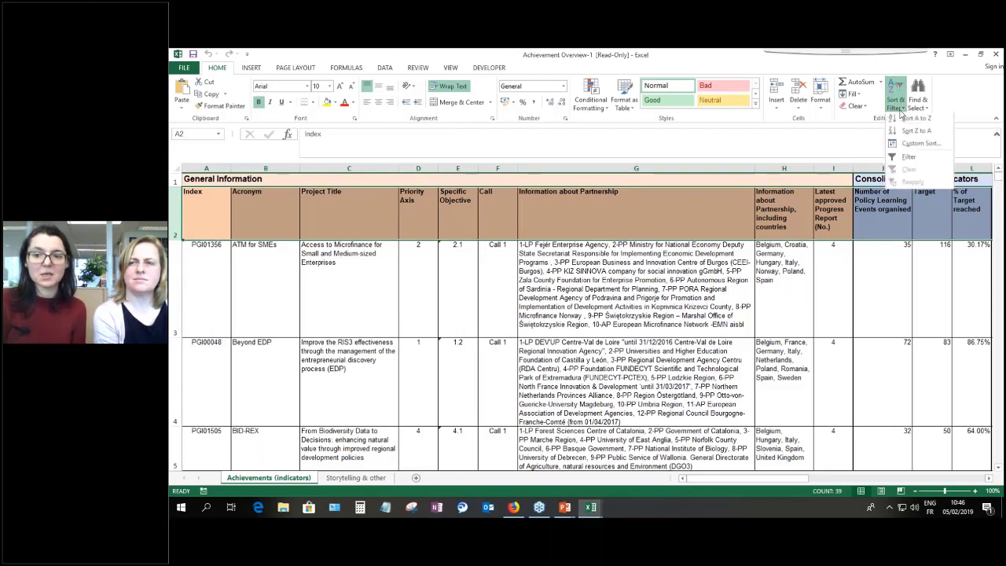
left_click(911, 179)
left_click(807, 234)
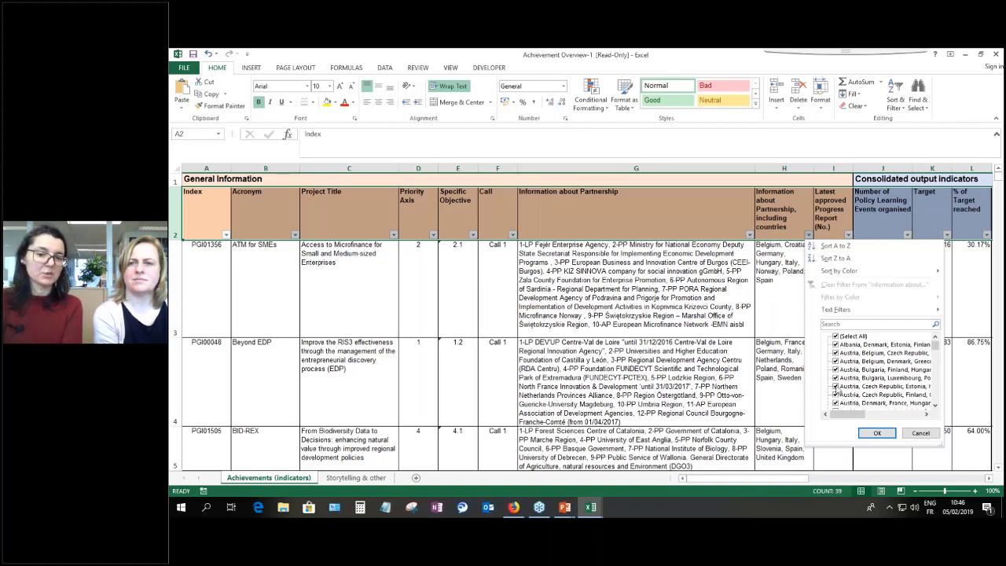
left_click(838, 323)
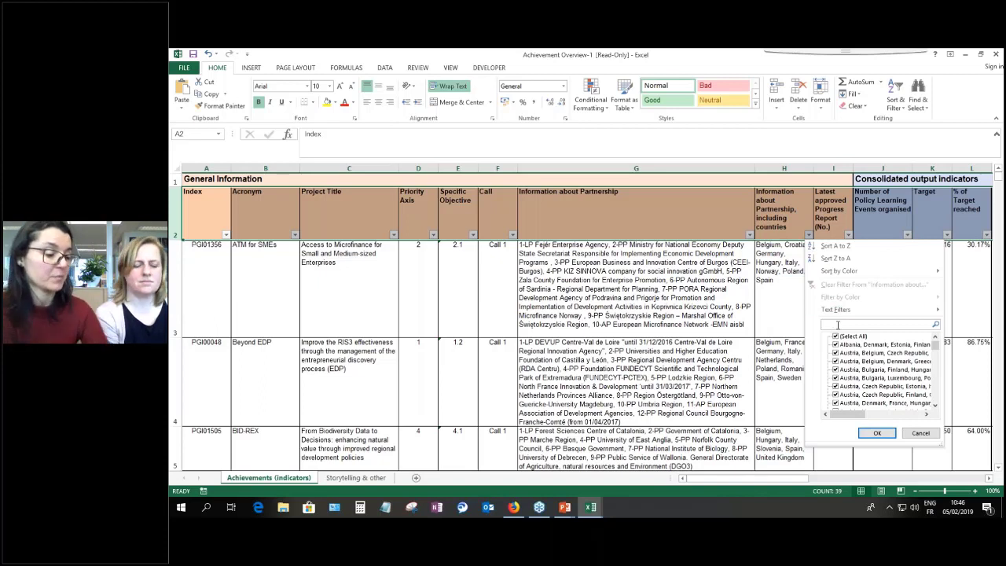
type("au")
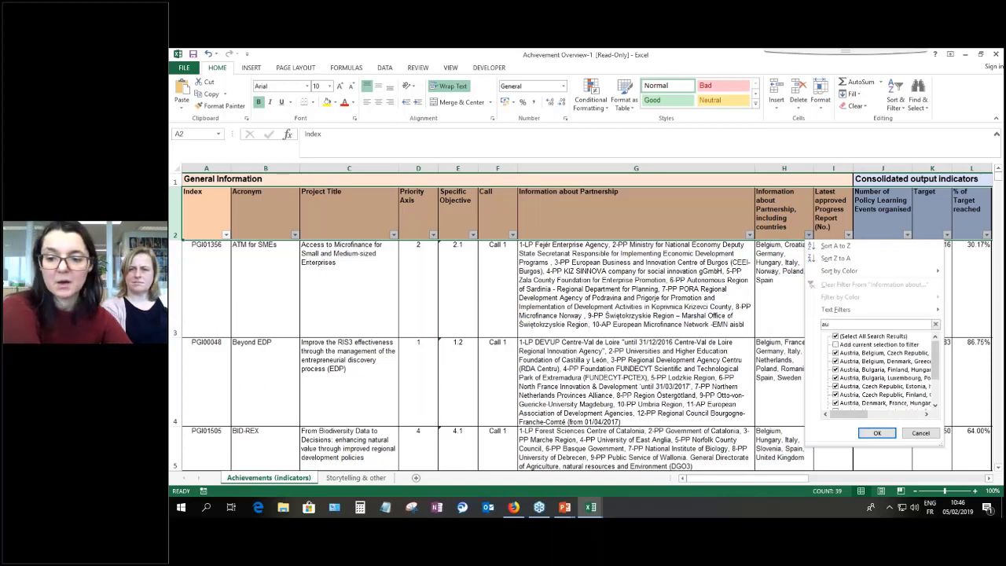
type("stri")
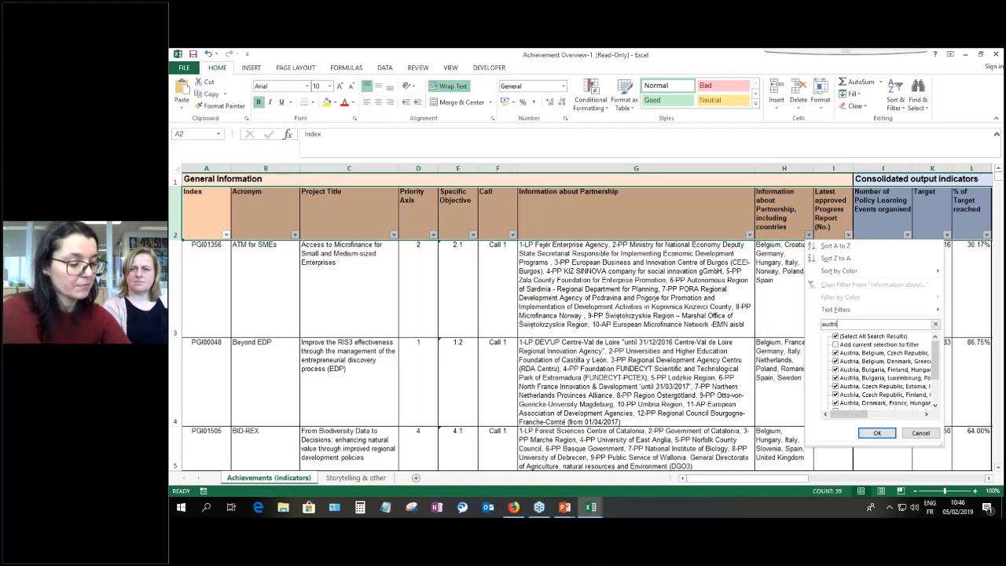
type("a")
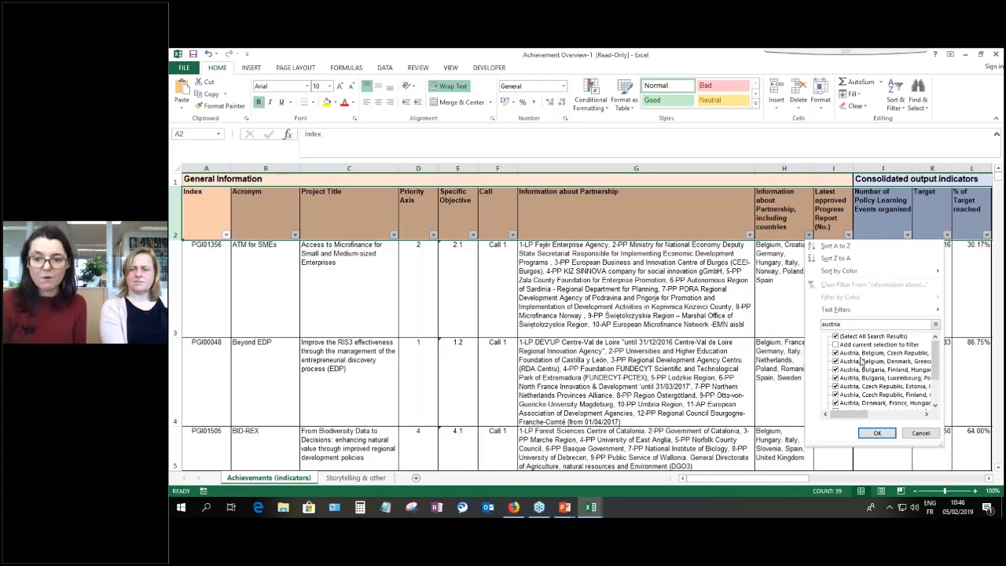
left_click(877, 433)
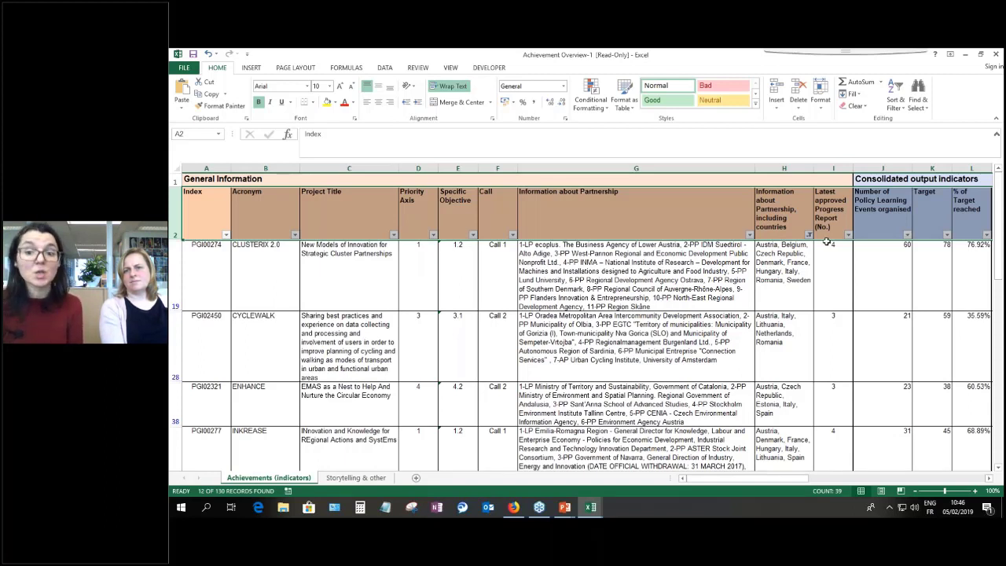
- Scroll right past the output indicators to the green Structural Funds and other instruments Achievements columns
left_click(988, 479)
left_click(987, 480)
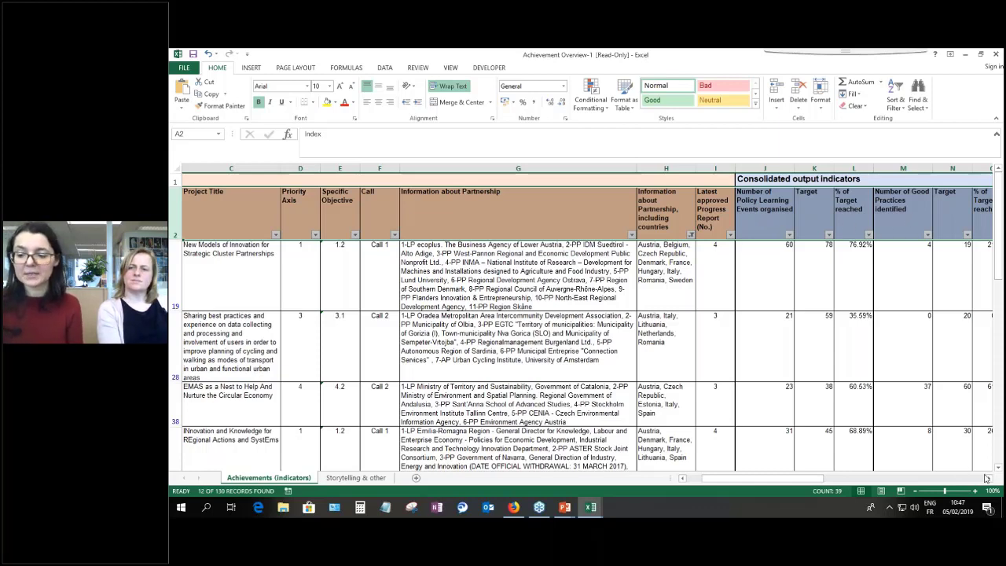
left_click(989, 479)
left_click(989, 479)
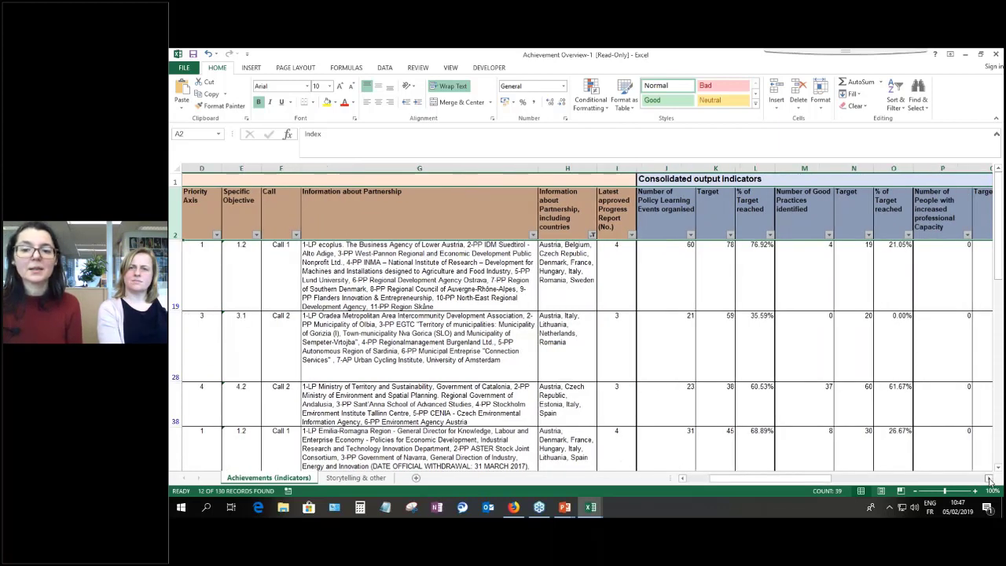
left_click(989, 480)
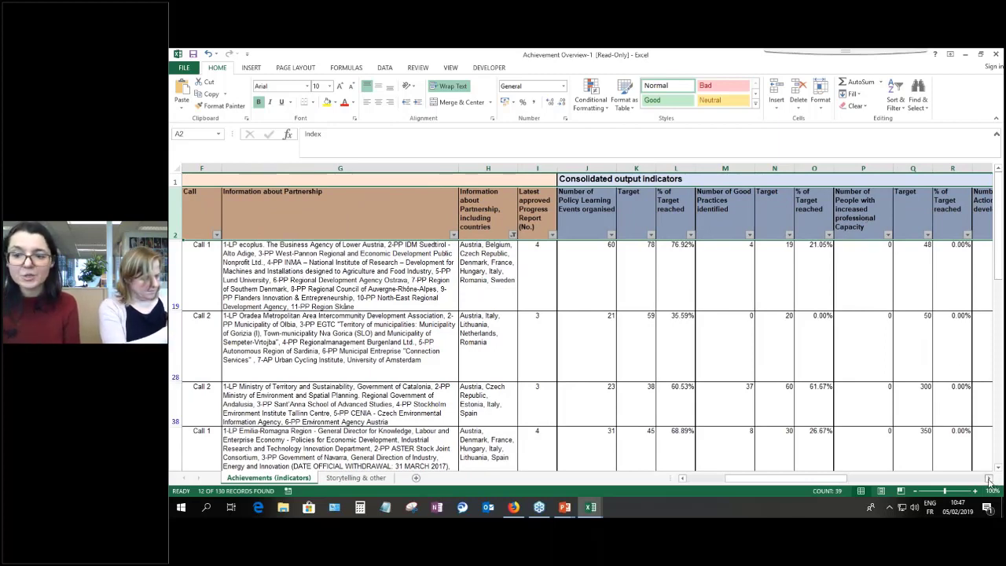
left_click(989, 479)
left_click(989, 479)
left_click(989, 479)
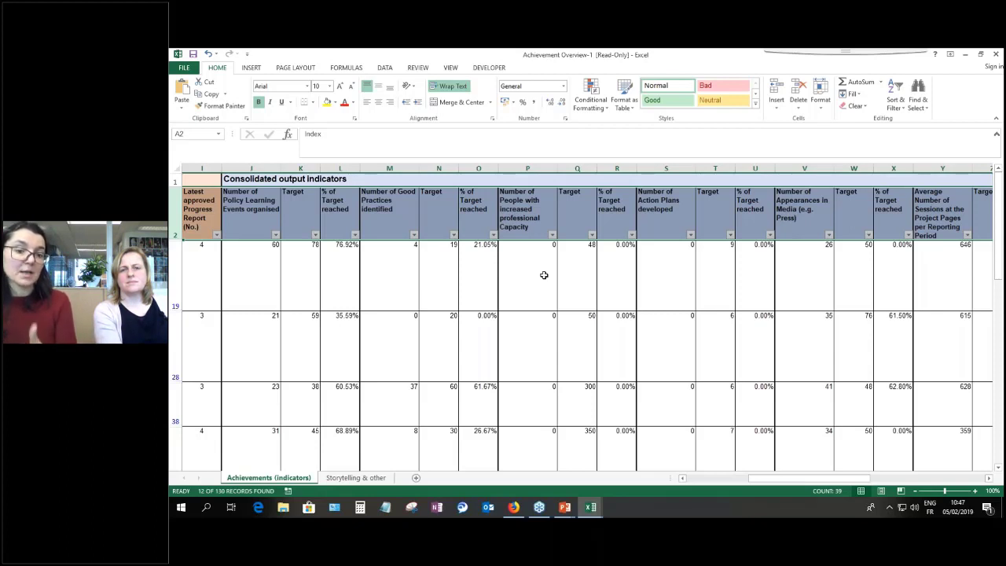
left_click(989, 478)
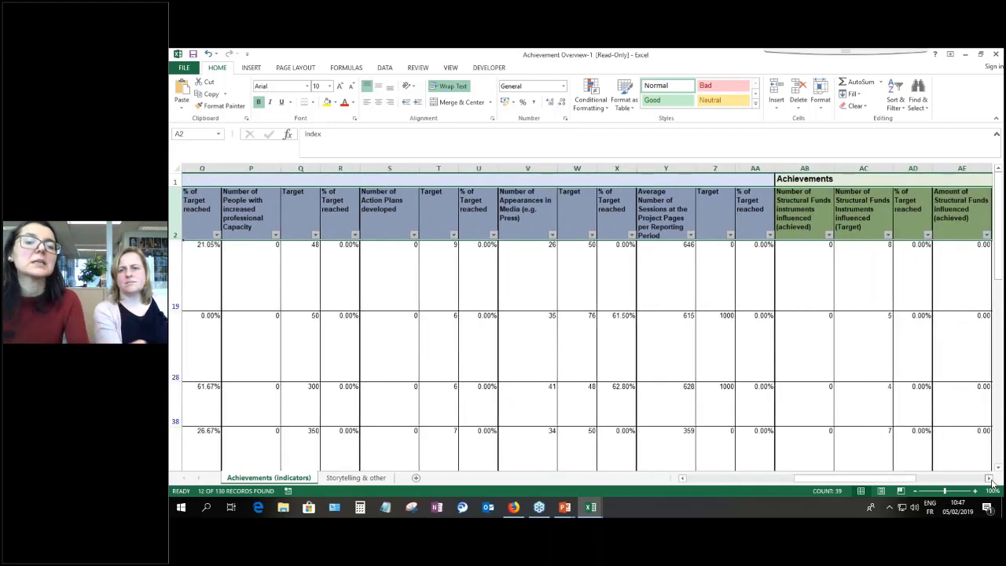
left_click(989, 477)
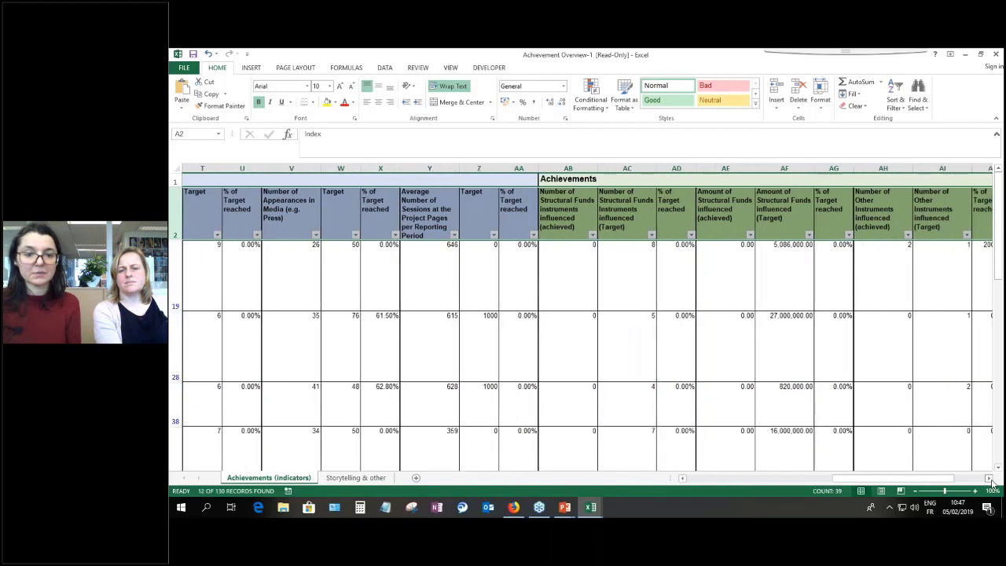
left_click(989, 478)
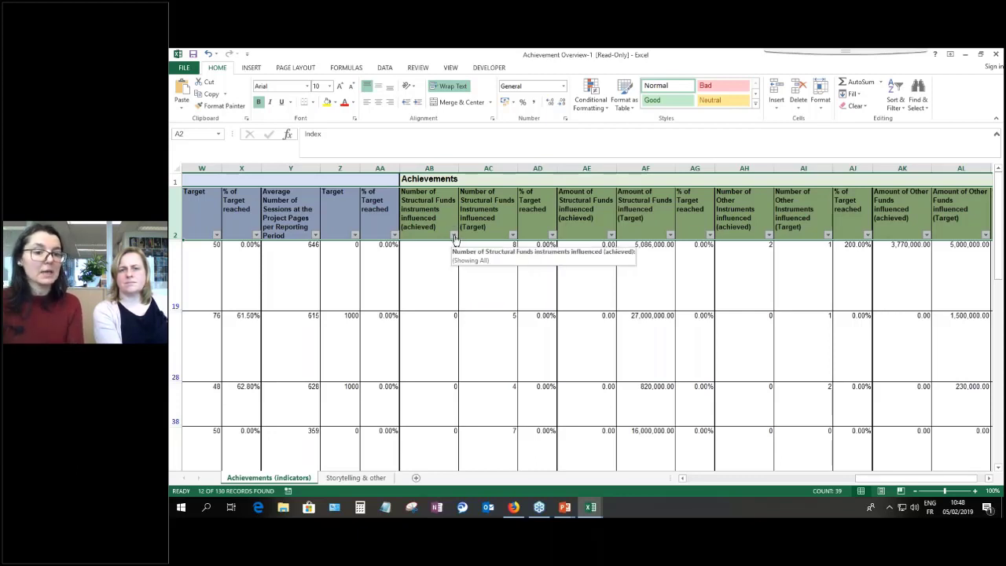
- Filter column AB to exclude 0 instruments achieved, leaving row 83, and select cell AH83
left_click(454, 236)
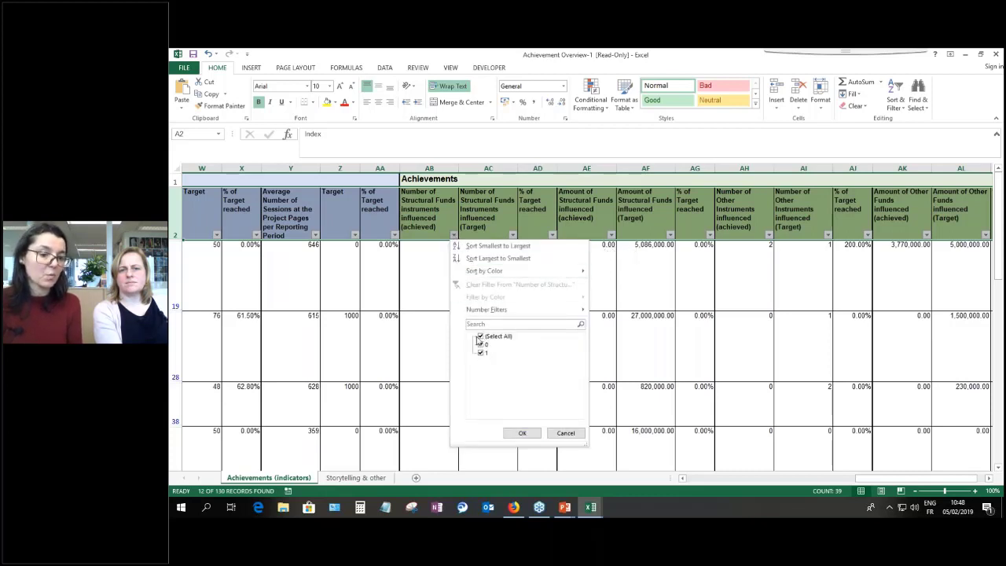
left_click(481, 345)
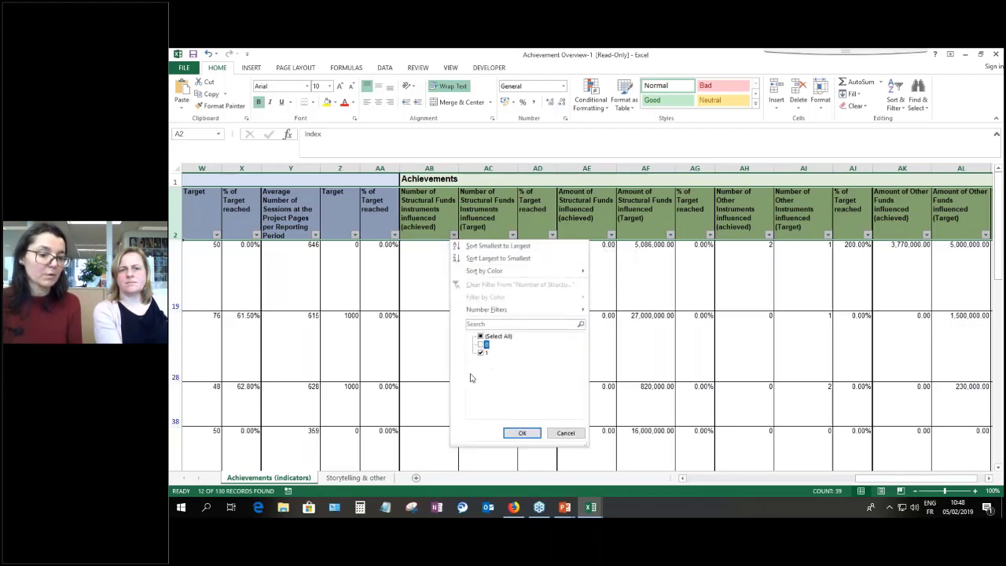
left_click(525, 433)
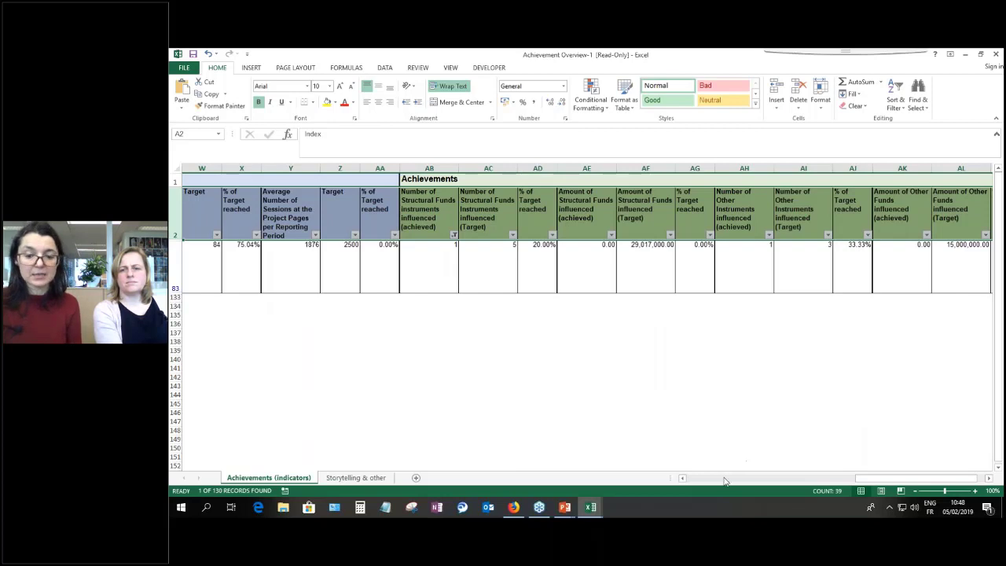
left_click_drag(906, 481, 977, 487)
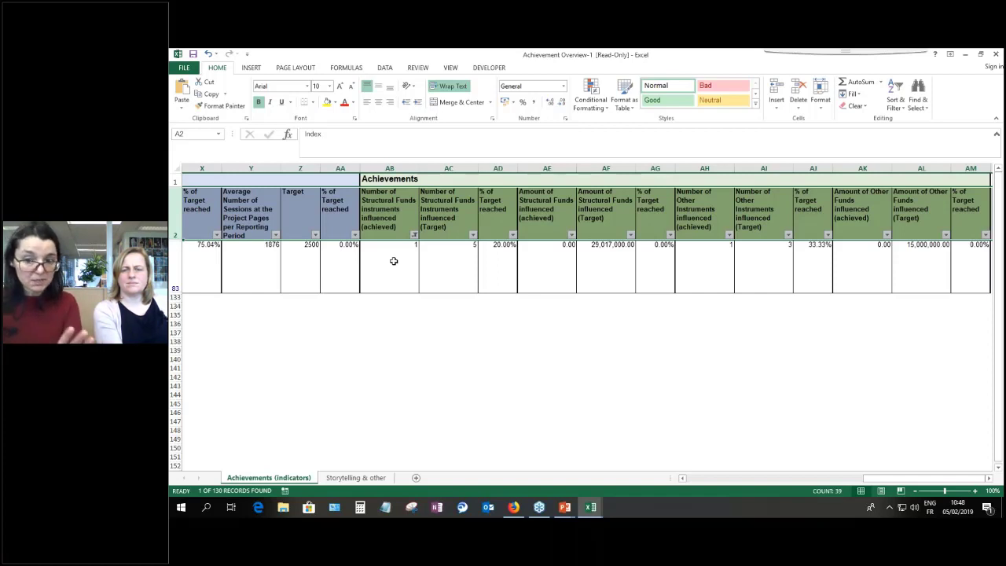
left_click(715, 253)
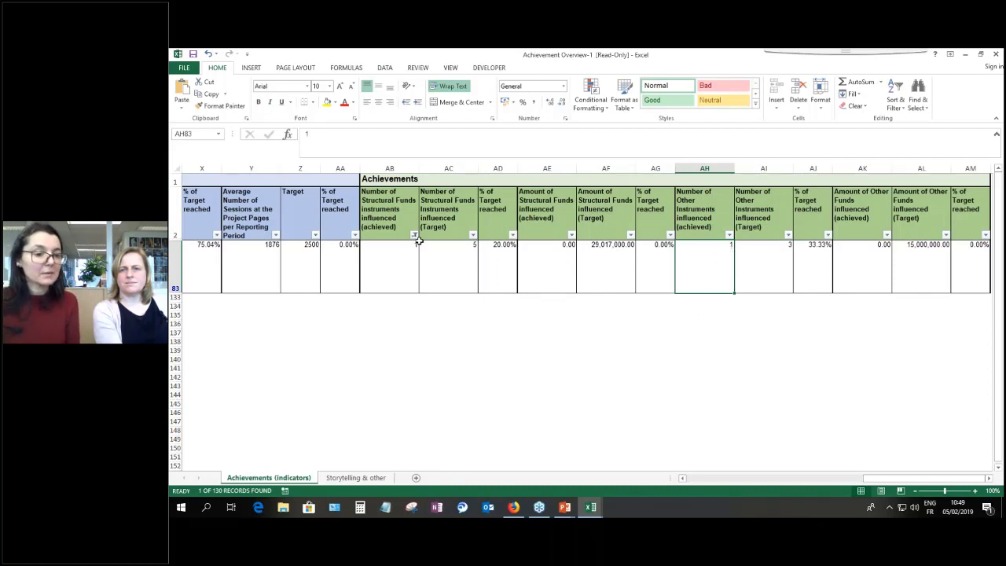
- Clear all filters so all 130 records return, then switch to the Storytelling & other sheet
left_click(896, 95)
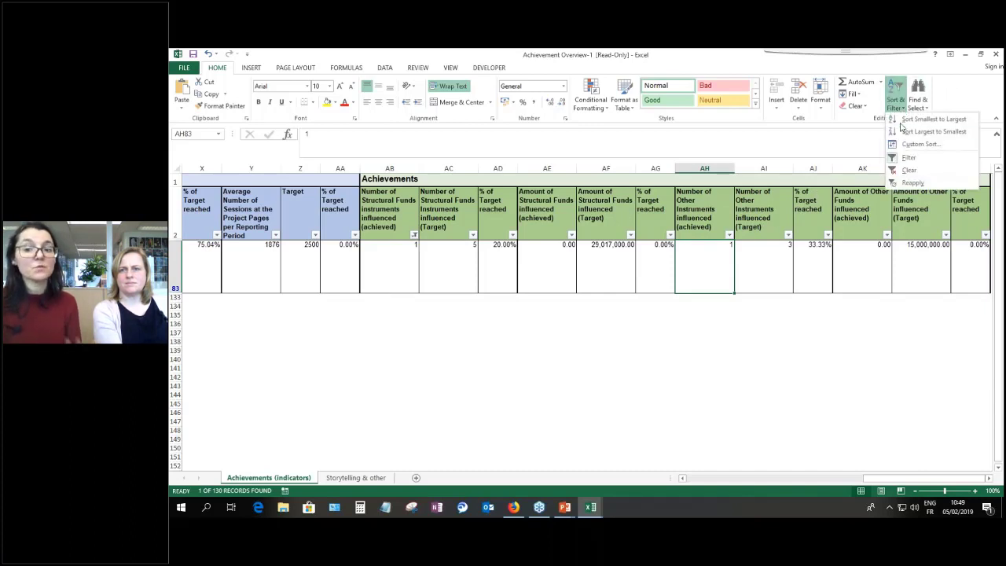
left_click(907, 172)
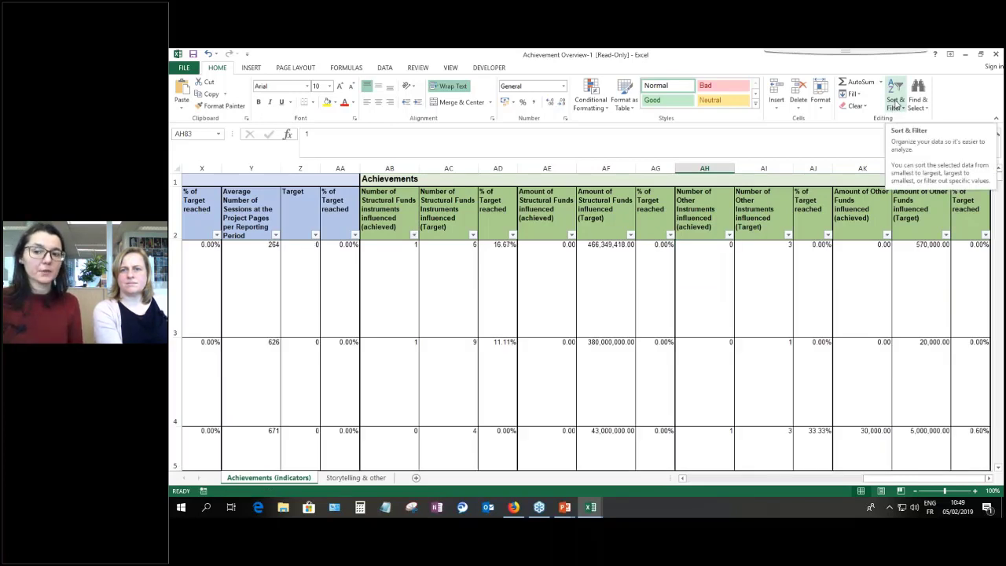
left_click(896, 103)
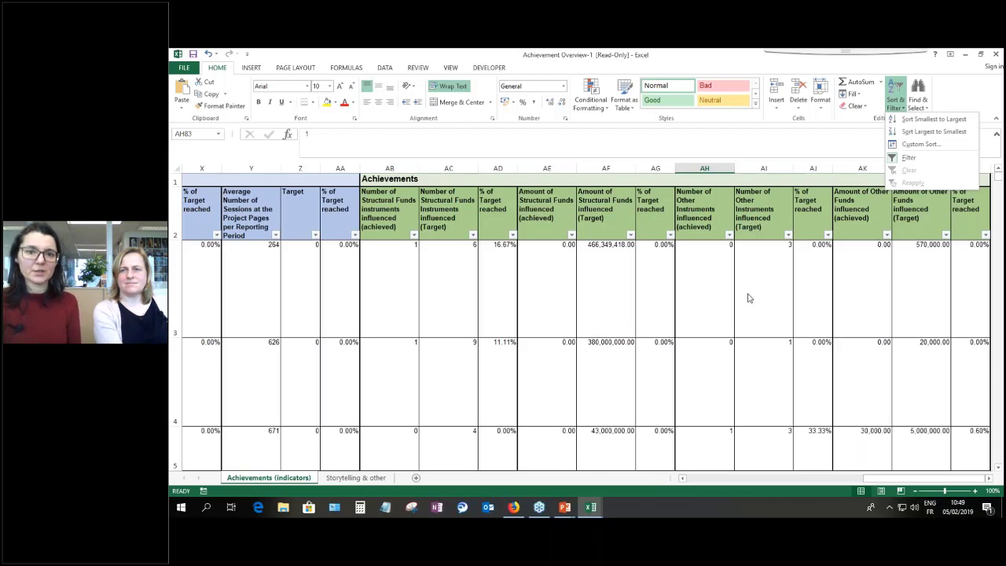
key("Escape")
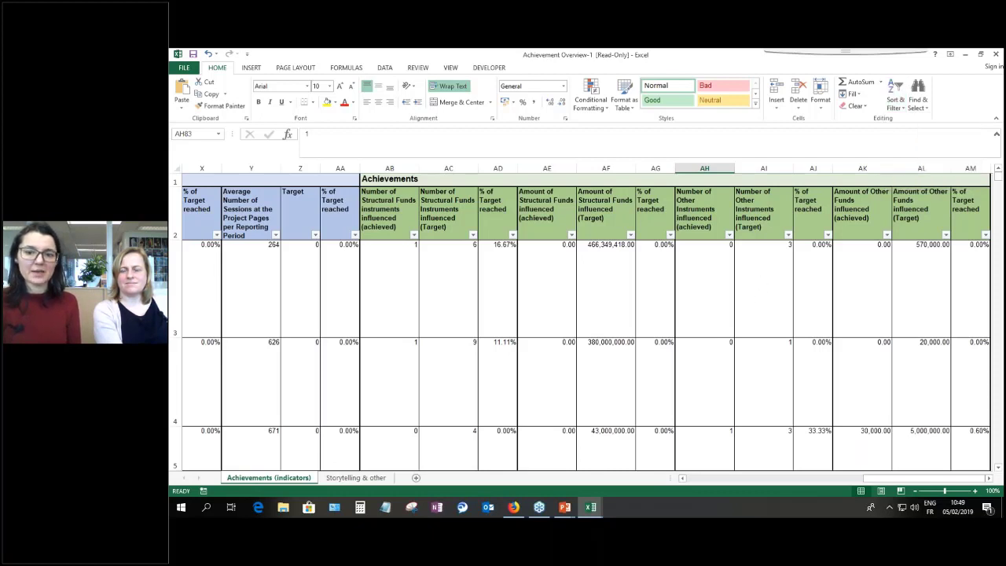
left_click(325, 481)
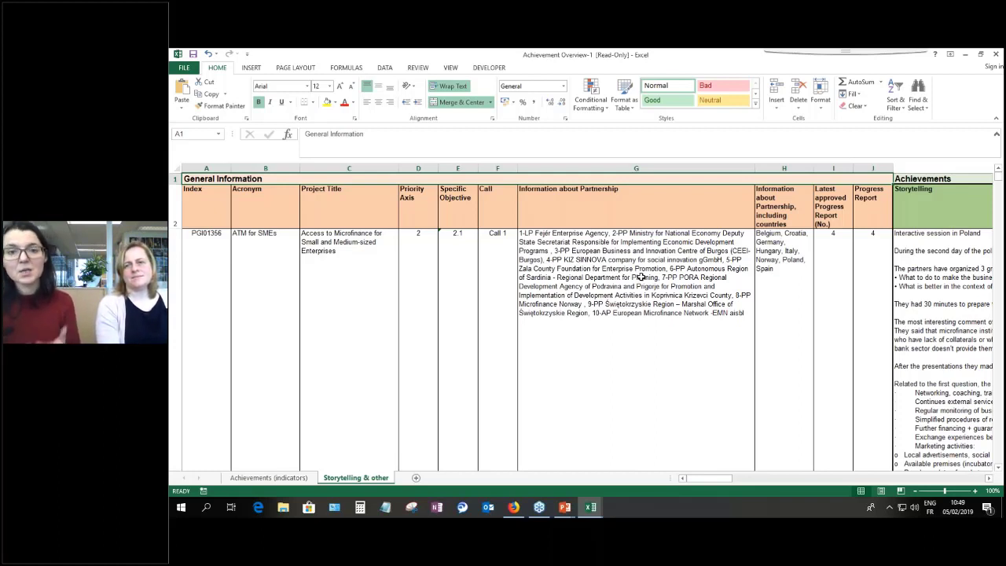
- Scroll right past Storytelling to Other Achievements, selecting headings H2, K2 and L2 along the way
left_click(988, 479)
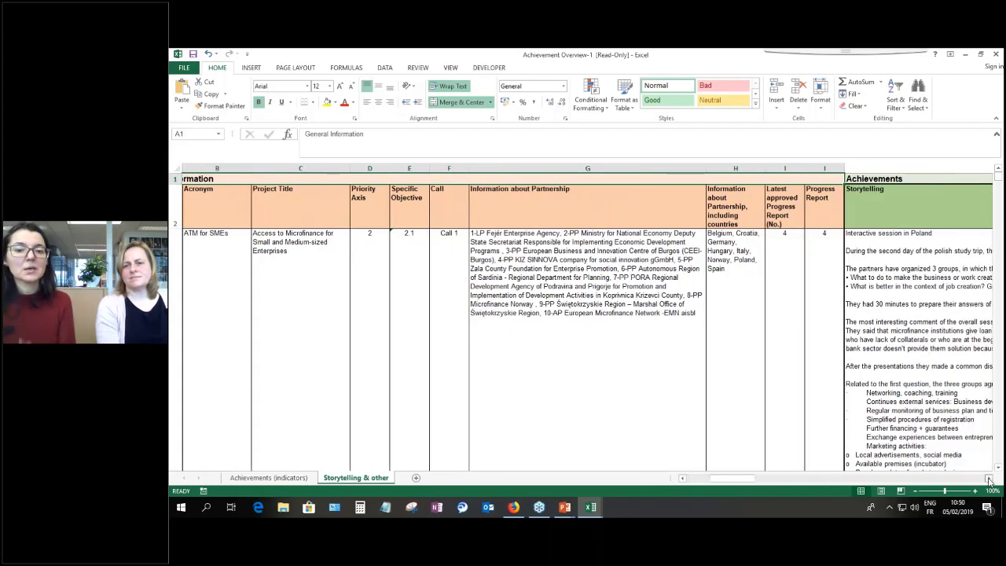
left_click(772, 334)
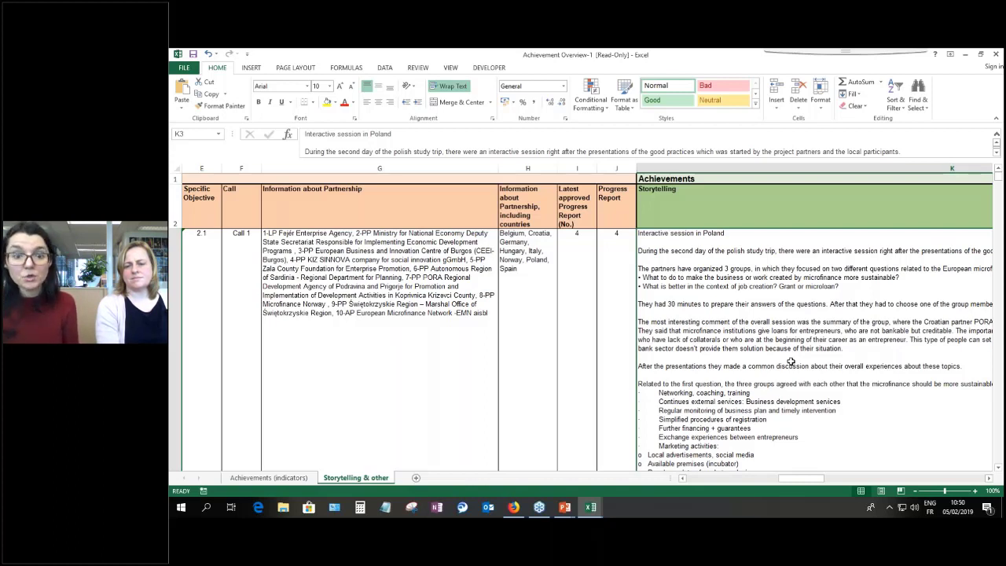
left_click(518, 206)
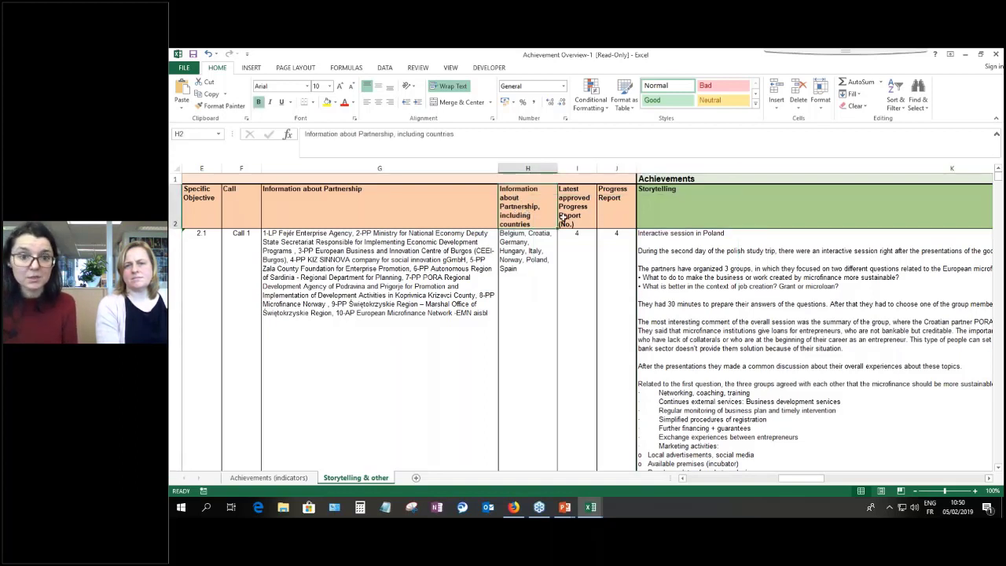
left_click(794, 218)
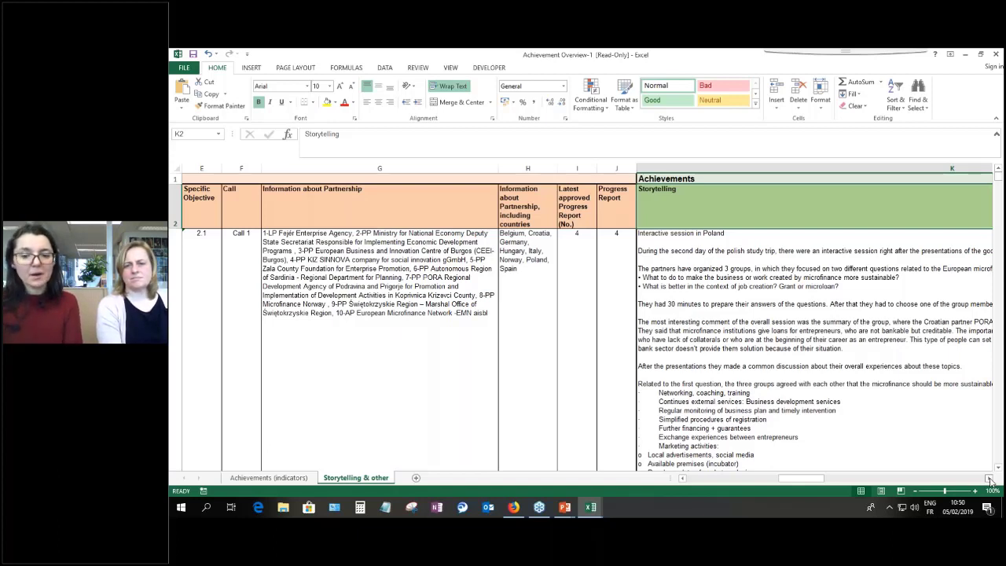
left_click(988, 477)
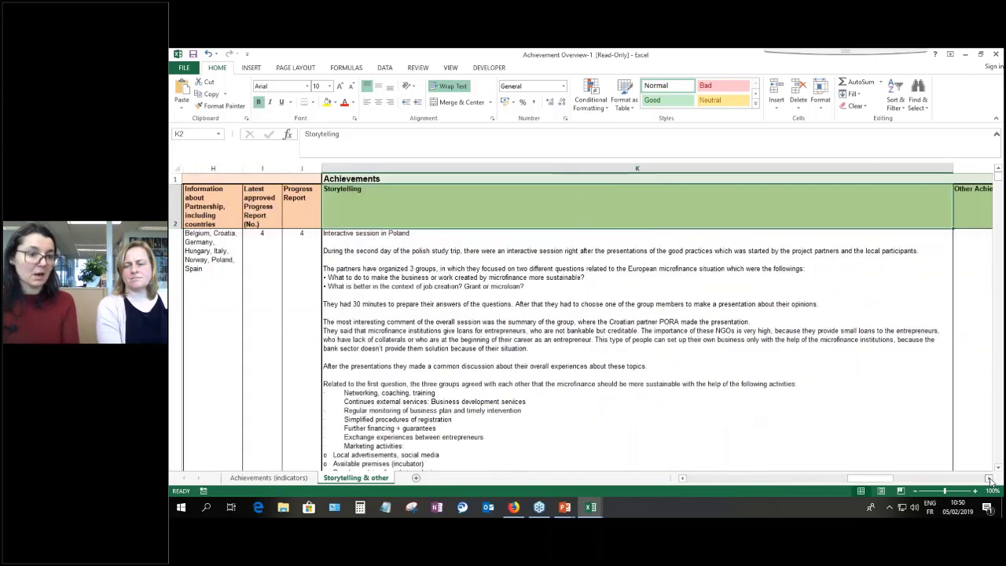
left_click(988, 479)
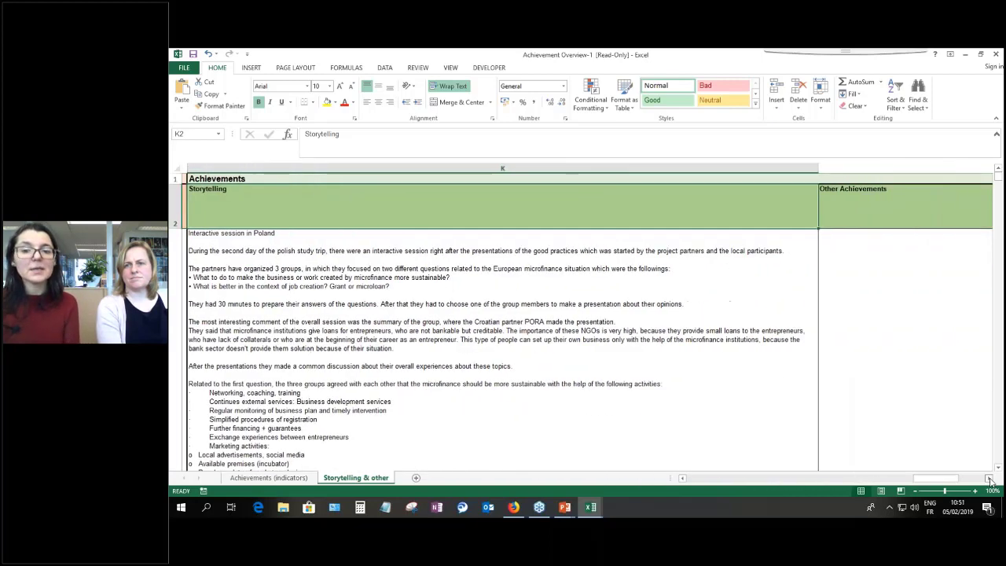
left_click(682, 478)
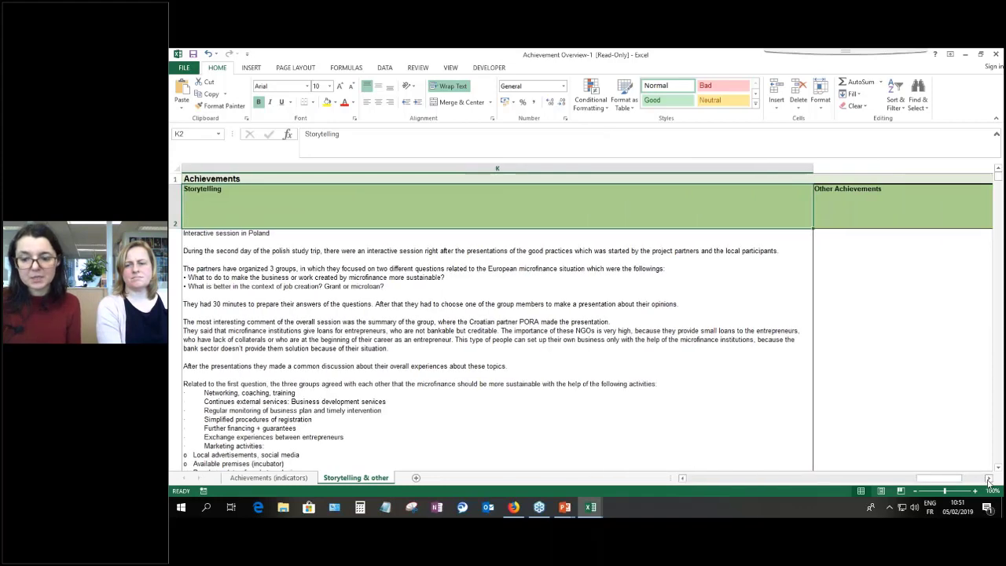
left_click(988, 479)
left_click(291, 204)
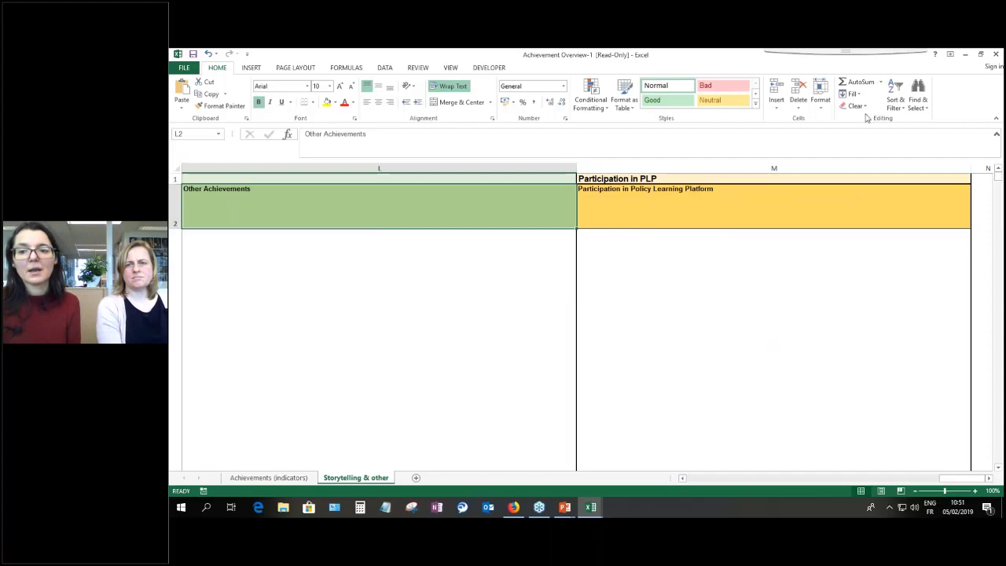
- Turn on header filters and scroll to the Other Achievements column
left_click(899, 114)
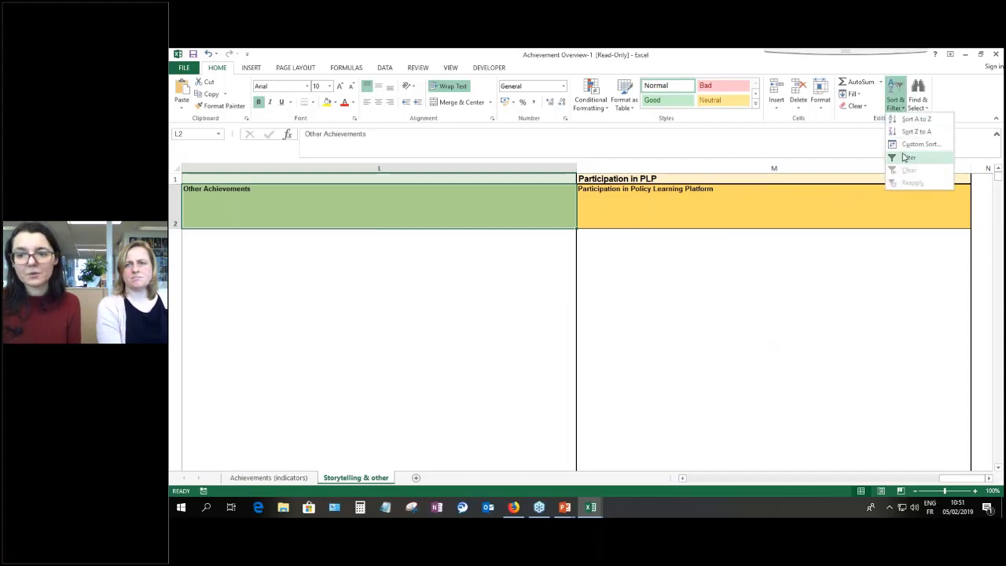
left_click(908, 157)
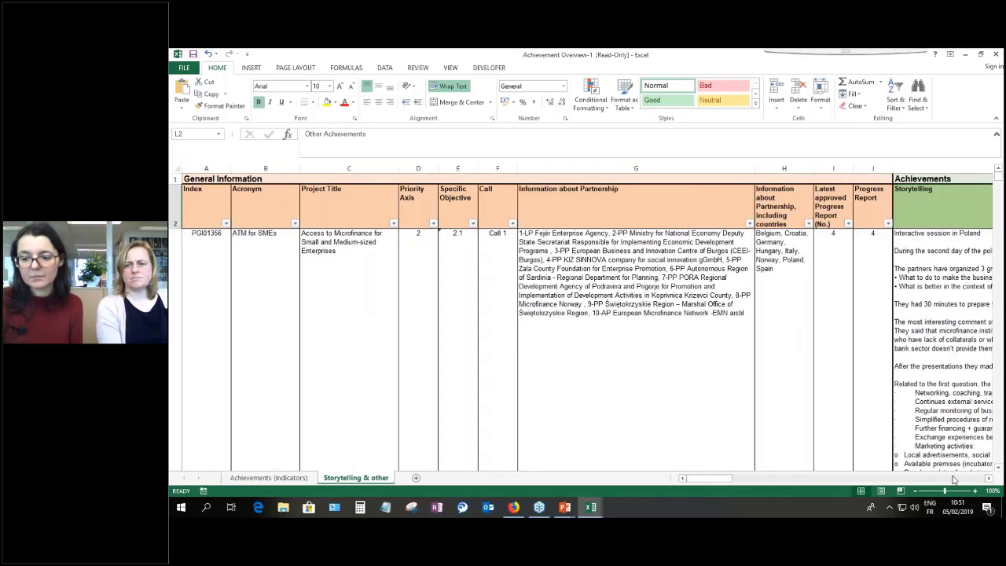
left_click(953, 478)
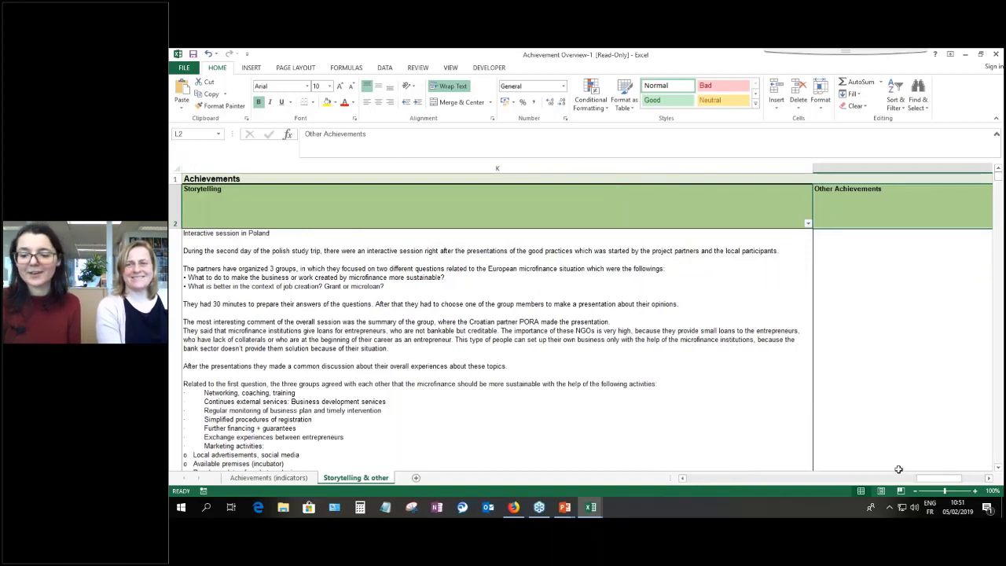
left_click(988, 478)
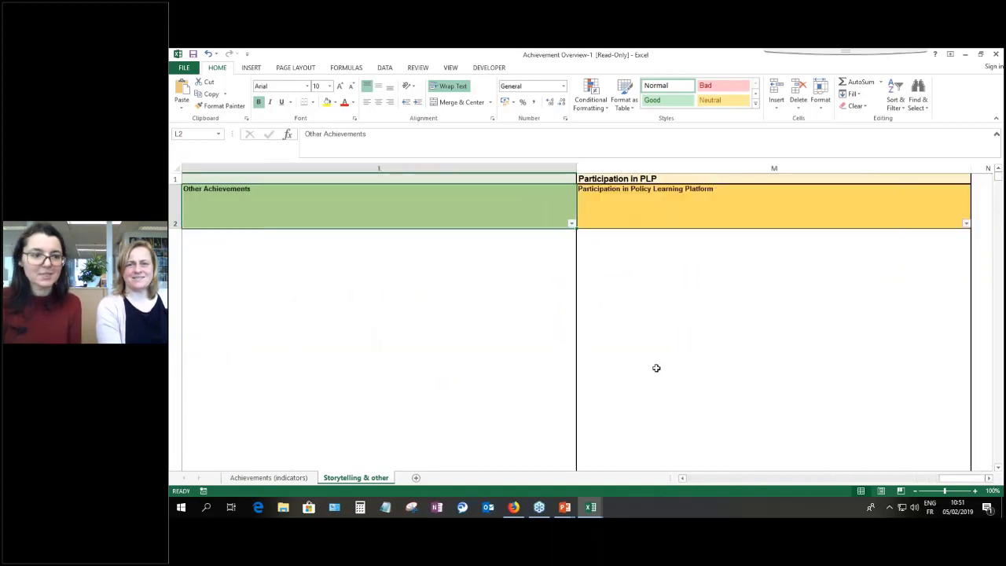
- Filter Other Achievements to three entries (unexpected insights, LP strategy, Dutch jury), then return to iDB statistics
left_click(571, 224)
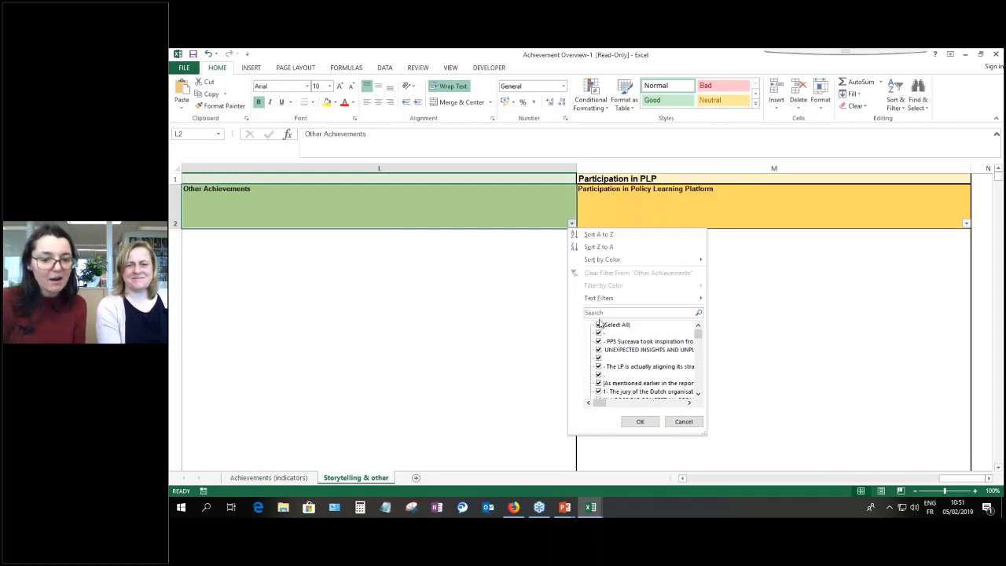
left_click(599, 325)
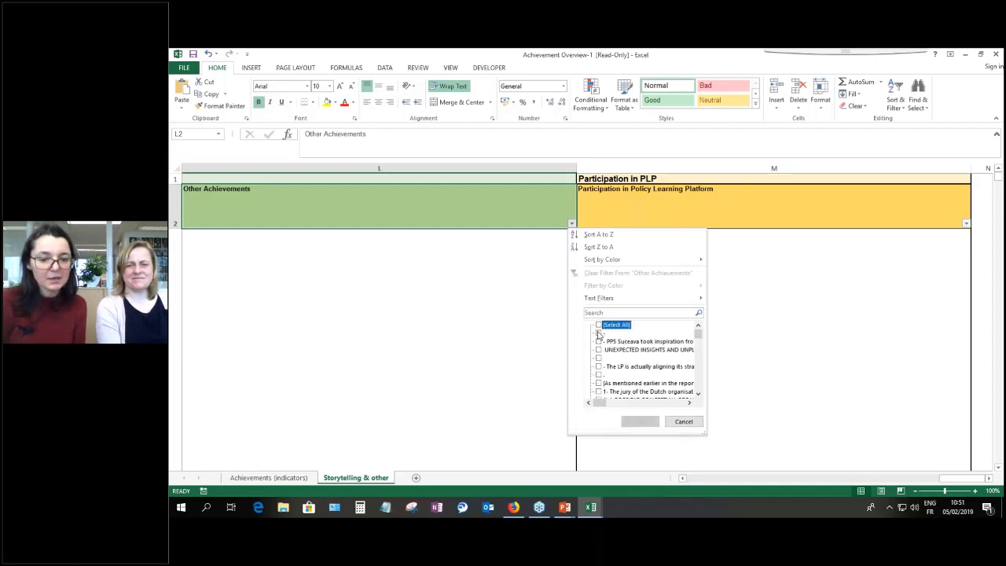
left_click(599, 332)
left_click(599, 357)
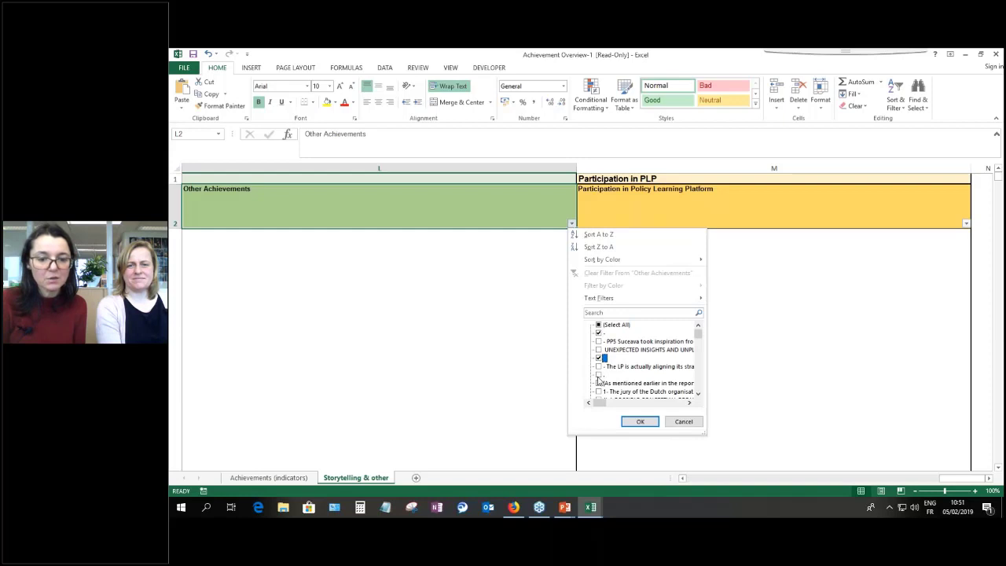
left_click(598, 375)
left_click(599, 325)
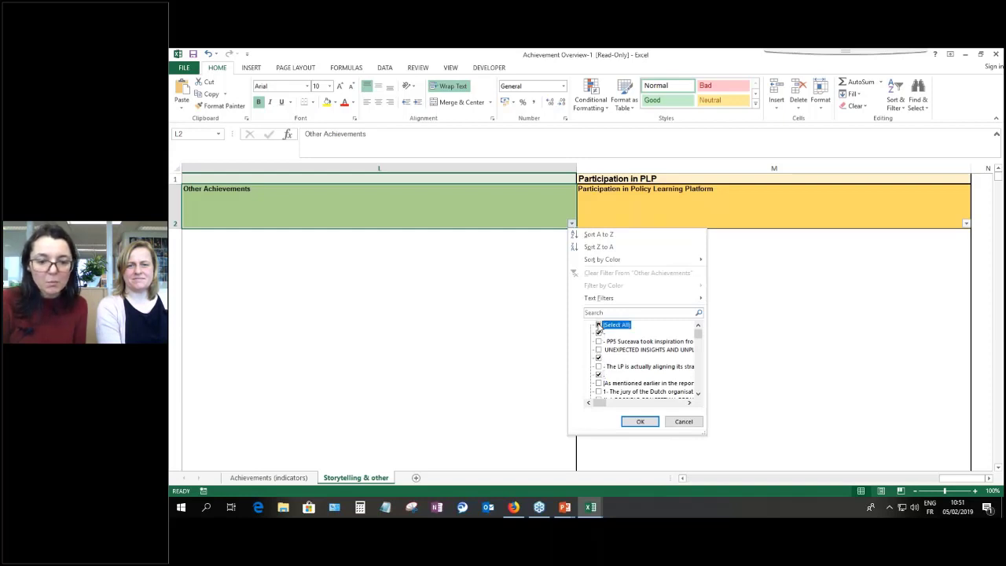
left_click(598, 324)
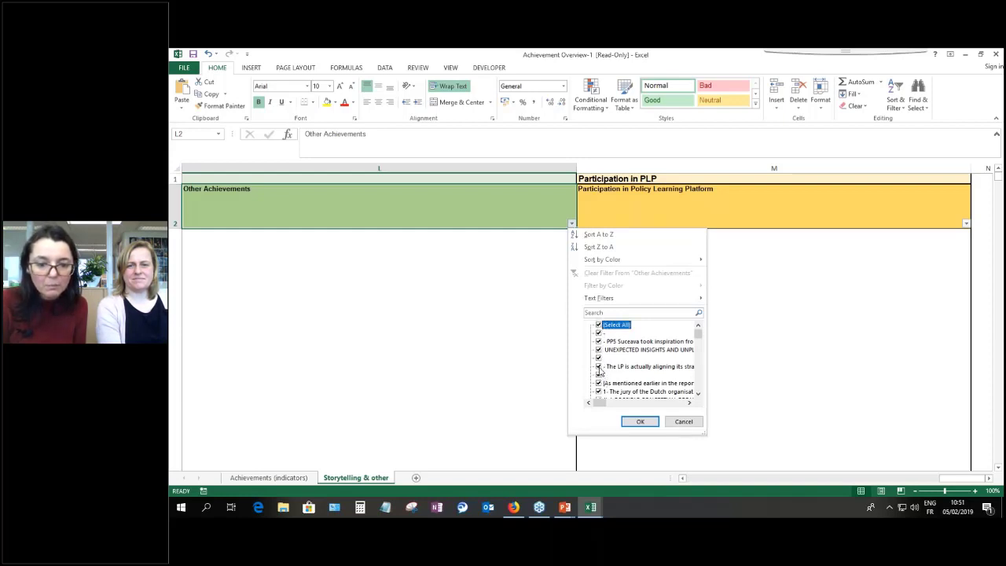
left_click(598, 324)
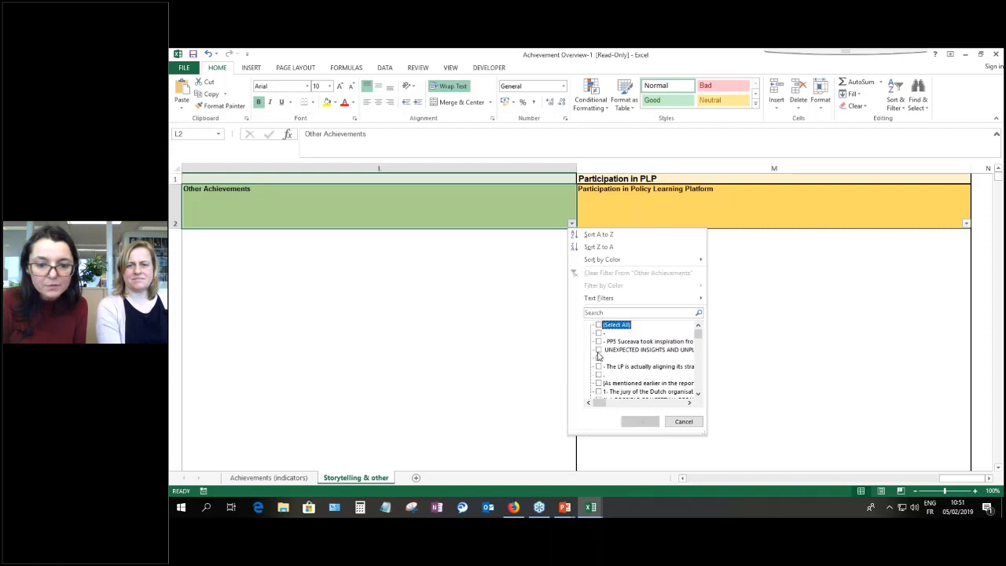
left_click(599, 350)
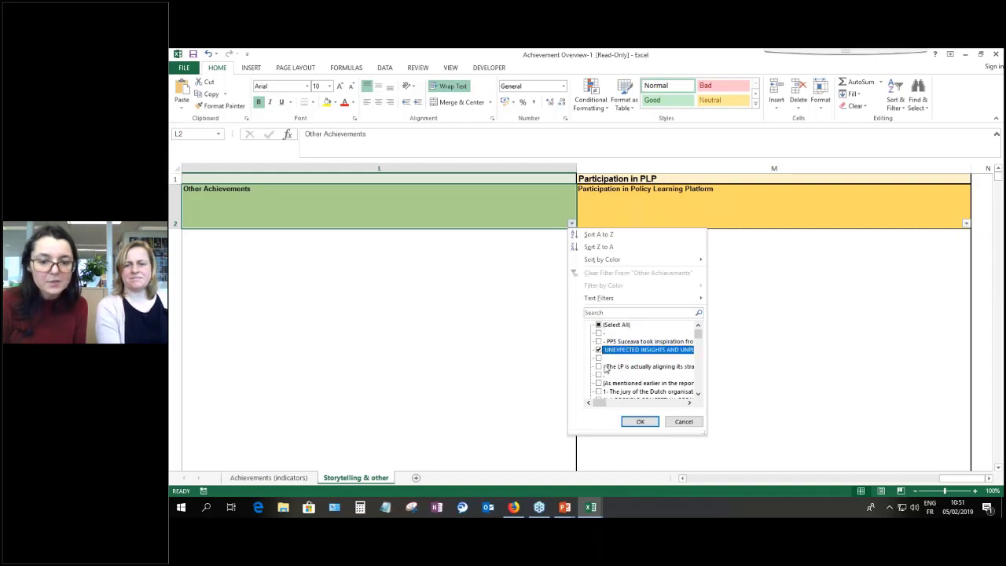
left_click(599, 367)
left_click(598, 367)
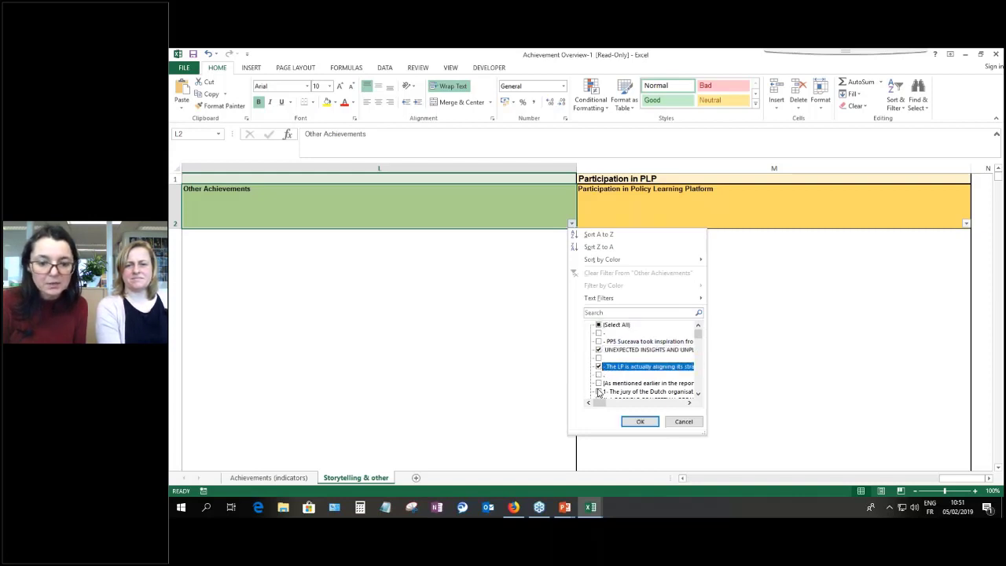
left_click(599, 392)
left_click(640, 421)
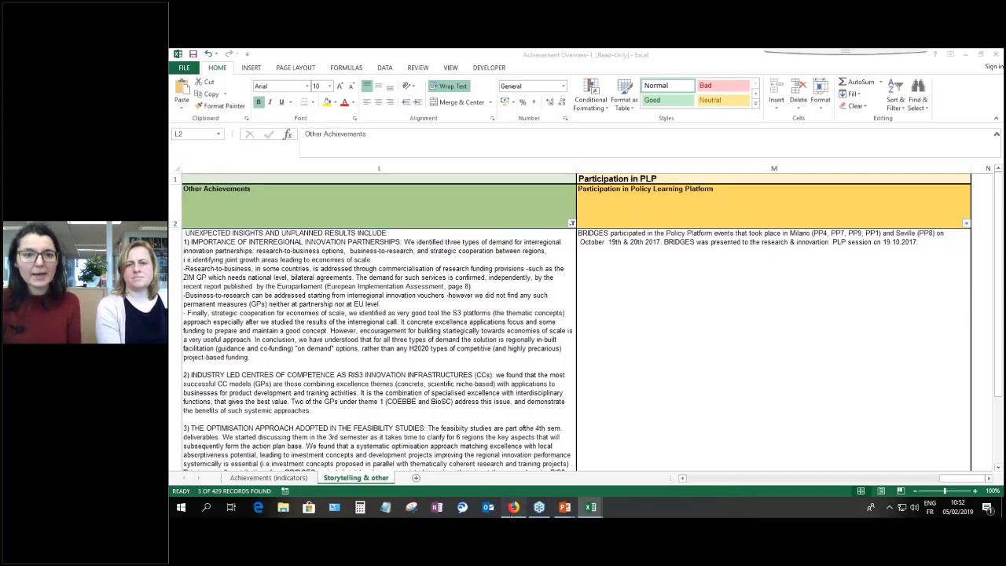
left_click(512, 507)
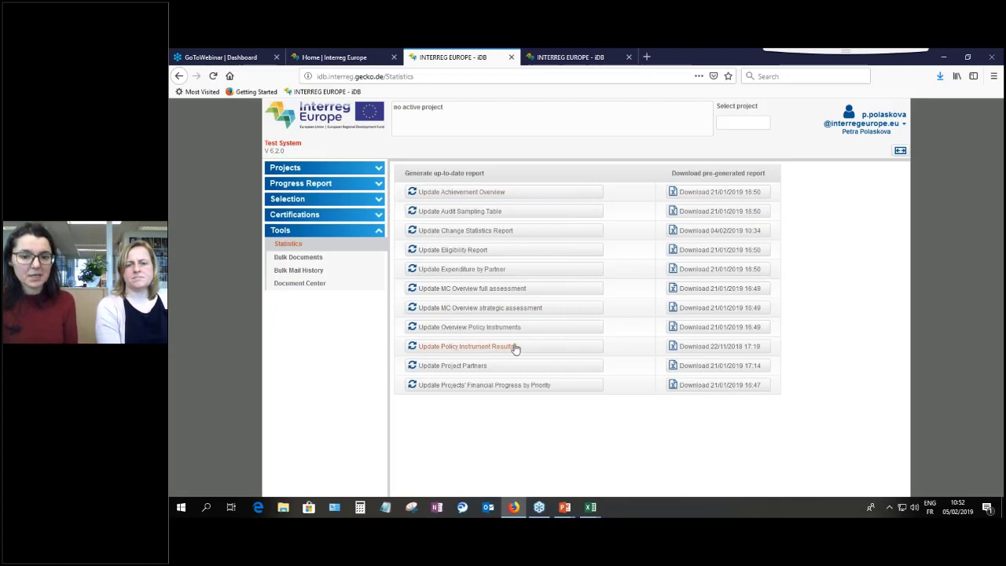
- Bring the Policy Instrument Results workbook forward from the Excel taskbar preview
mouse_move(591, 506)
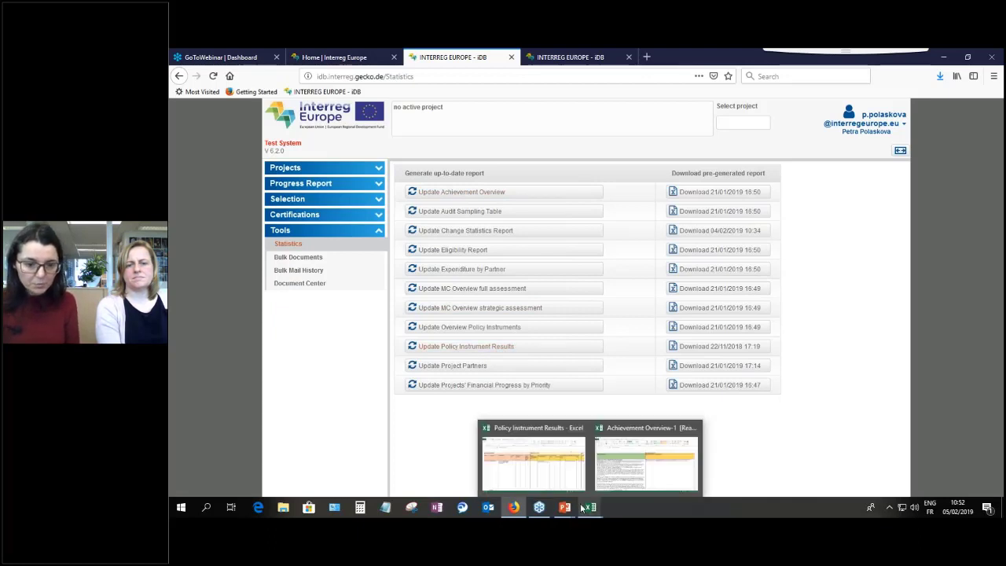
left_click(564, 482)
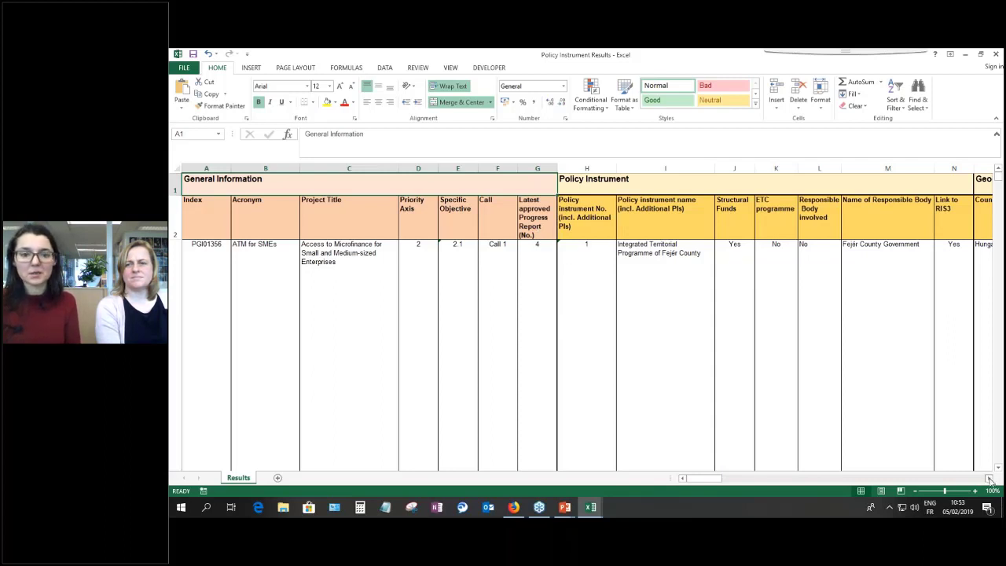
- Scroll right to Results columns T–W, showing Description of influence and territorial impact
left_click_drag(989, 478, 989, 479)
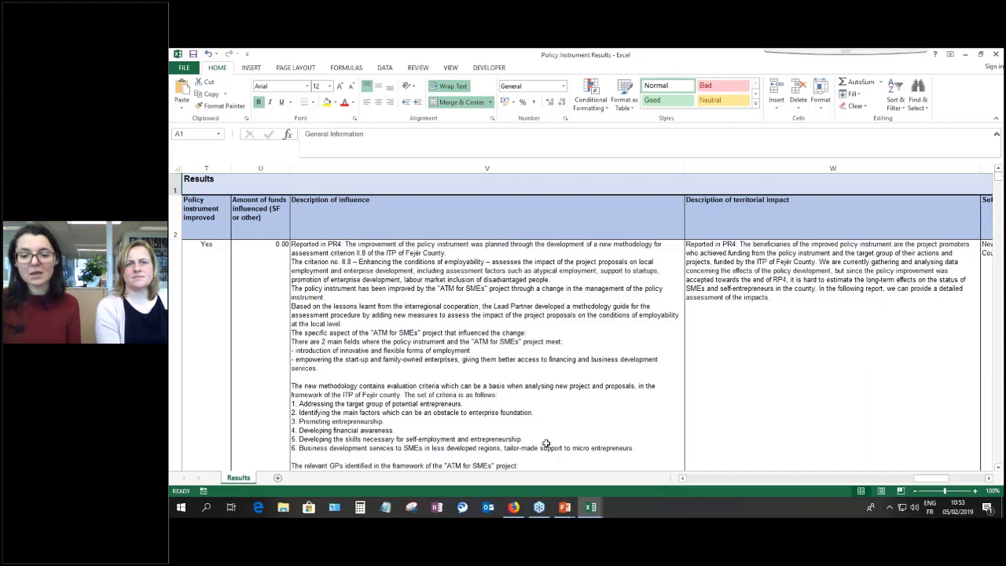
- Scroll back left to column A and the General Information columns starting with Index
left_click(688, 478)
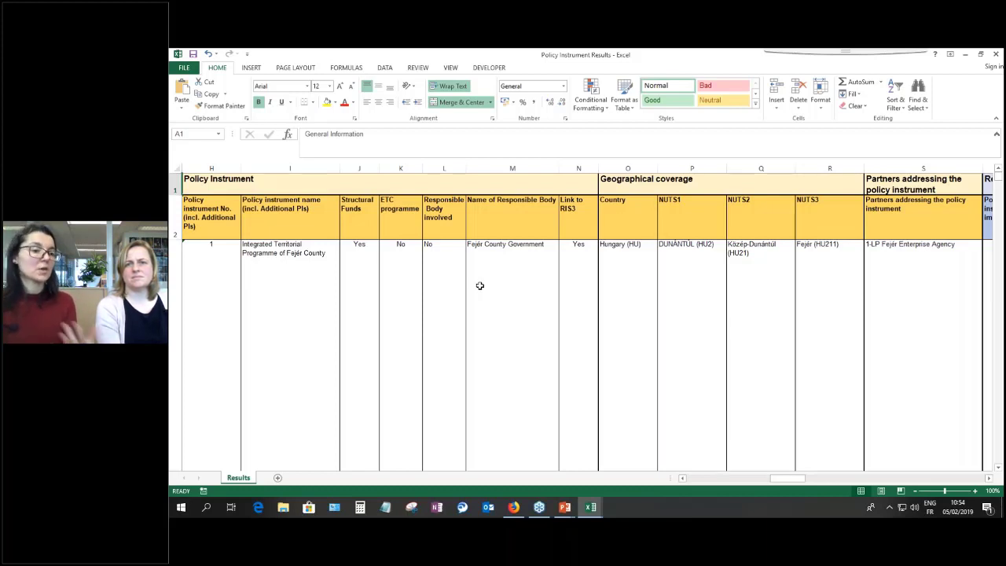
left_click(716, 481)
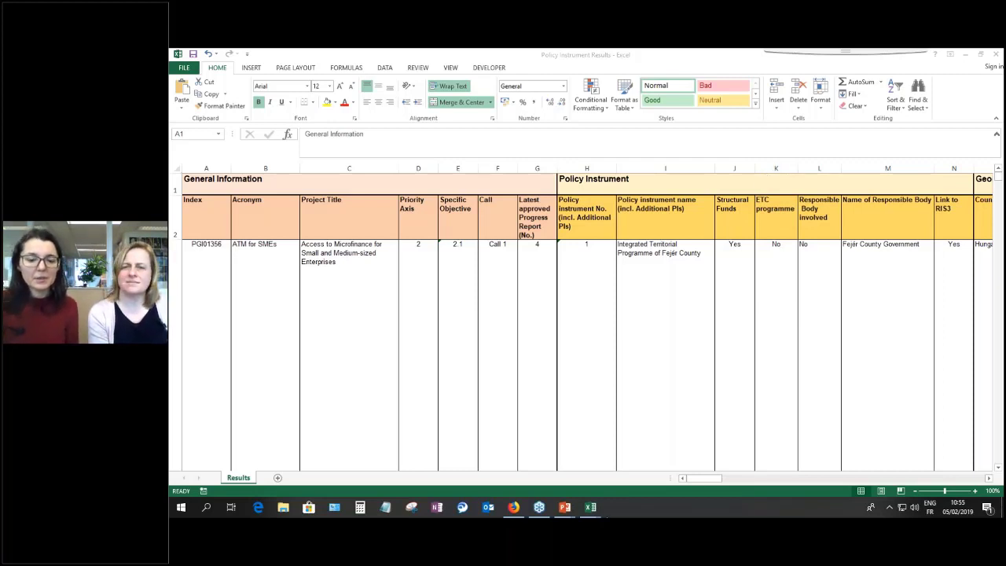
- Bring the briefing presentation's running slide show back to the front
mouse_move(564, 508)
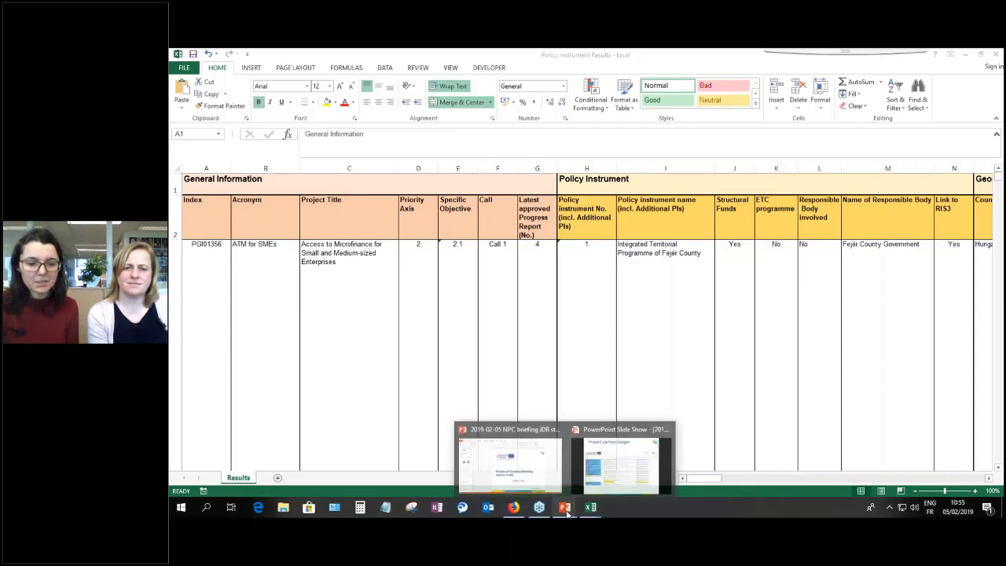
left_click(530, 483)
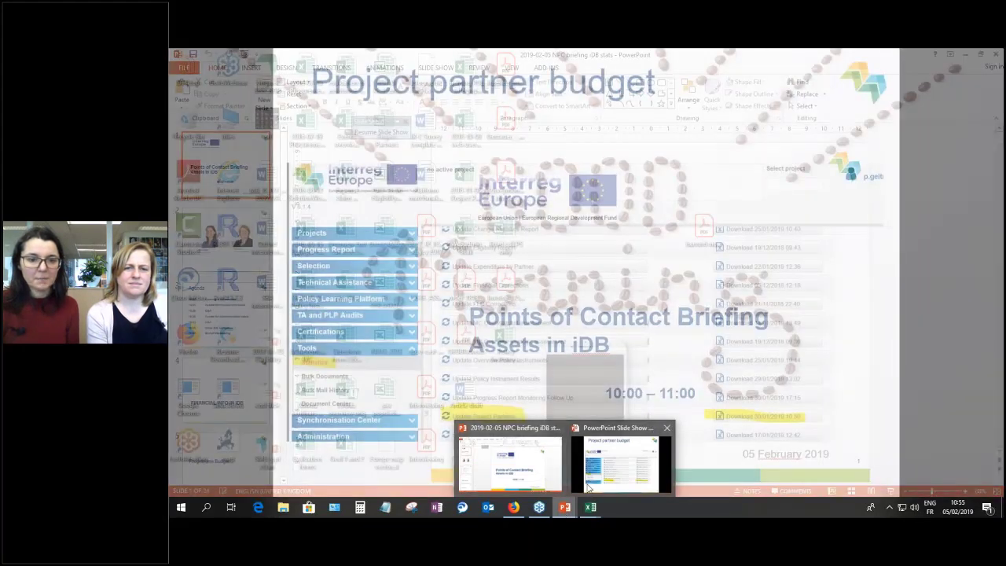
left_click(587, 489)
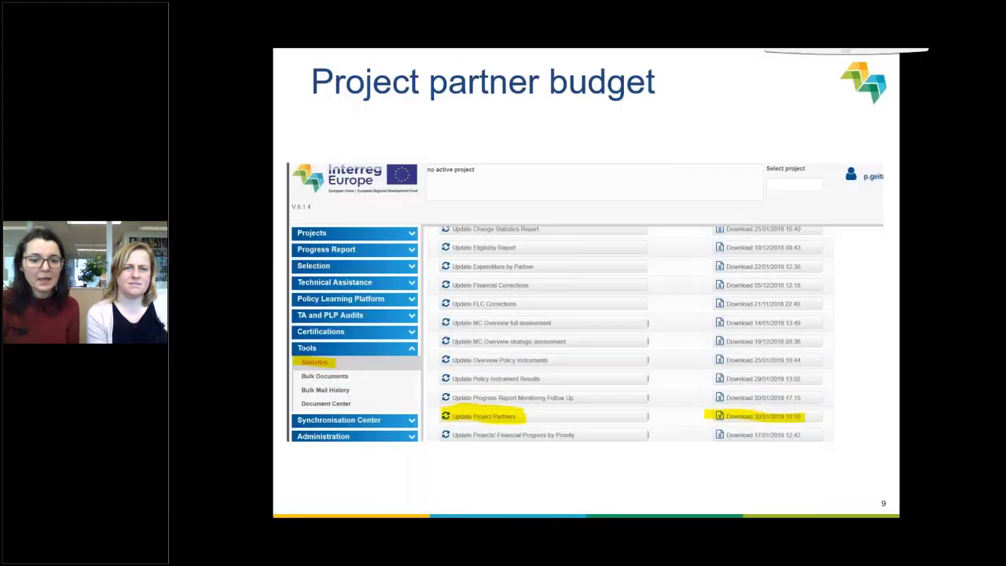
- Advance through Other Tools and Document center in iDB to slide 22, Programme website
key("Right")
key("Right")
key("Right")
key("Right")
key("Right")
key("Right")
key("Right")
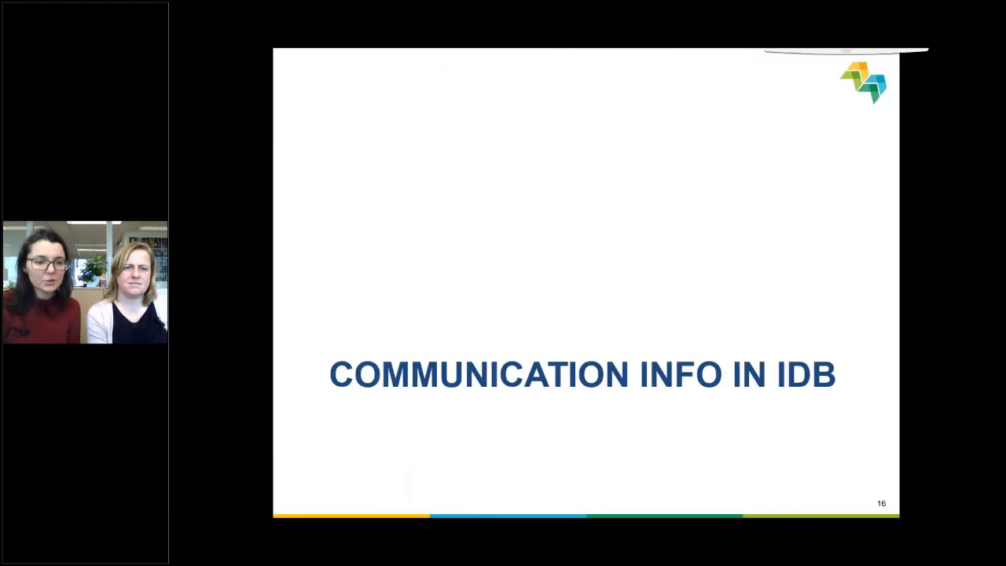
key("Right")
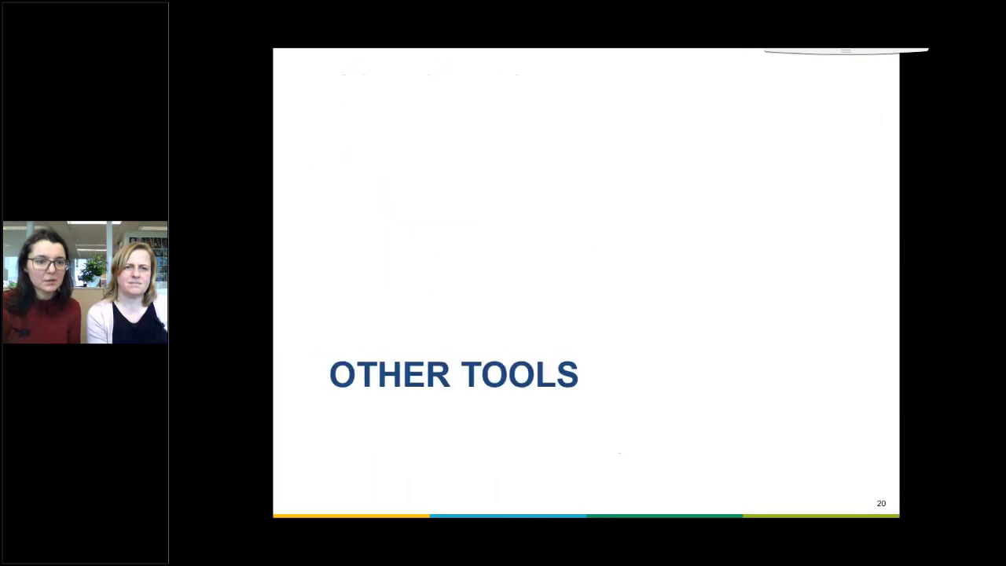
key("Right")
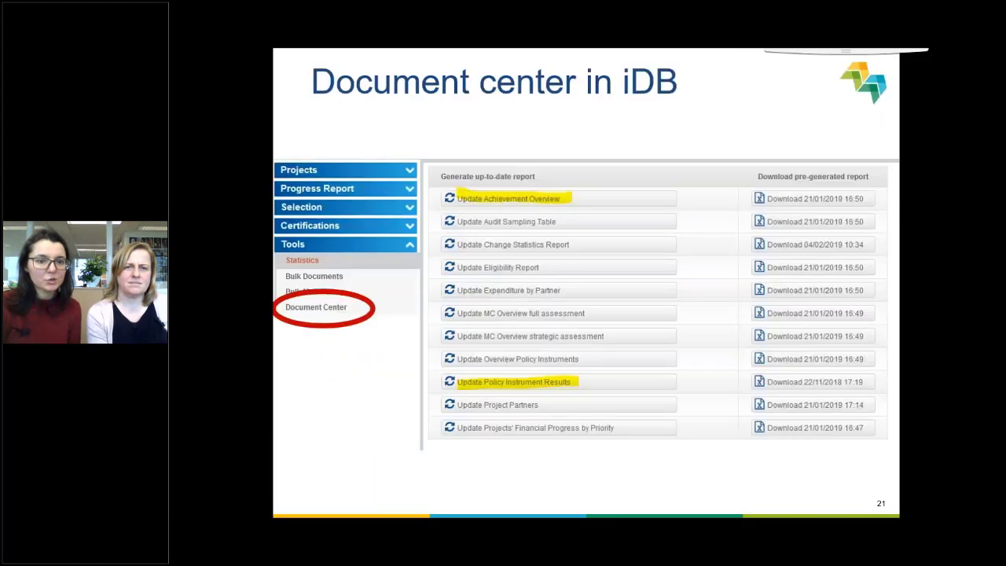
key("Right")
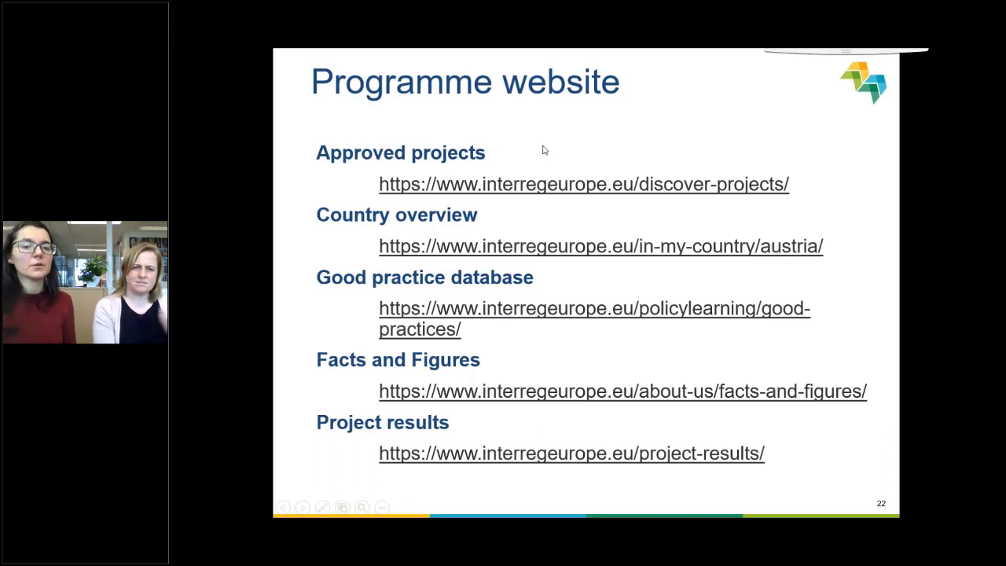
key("Right")
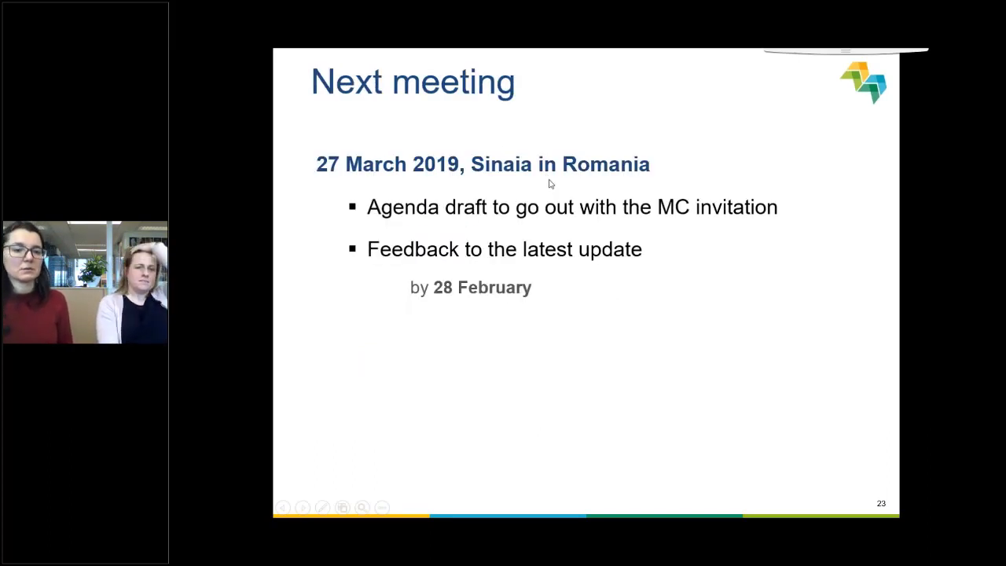
key("Left")
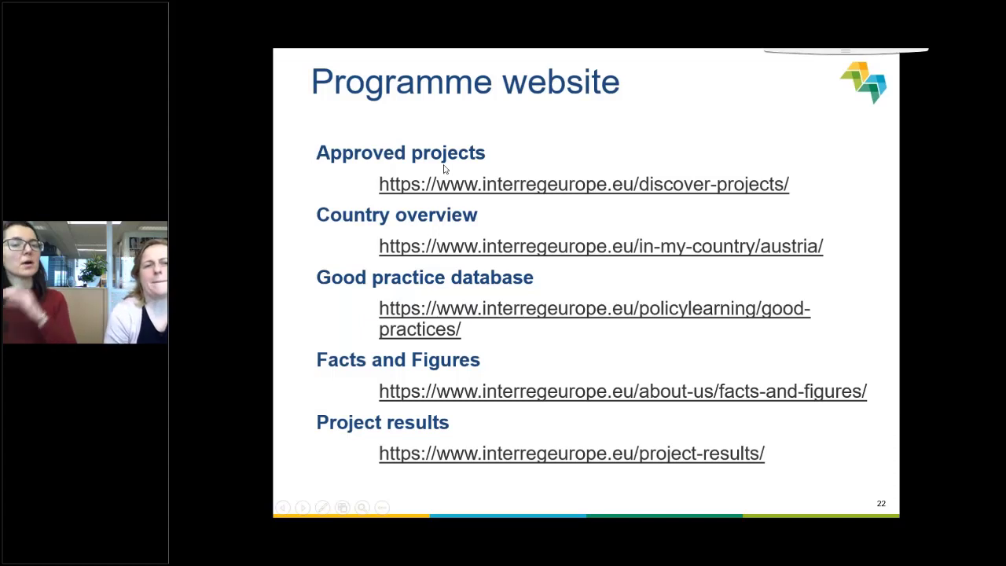
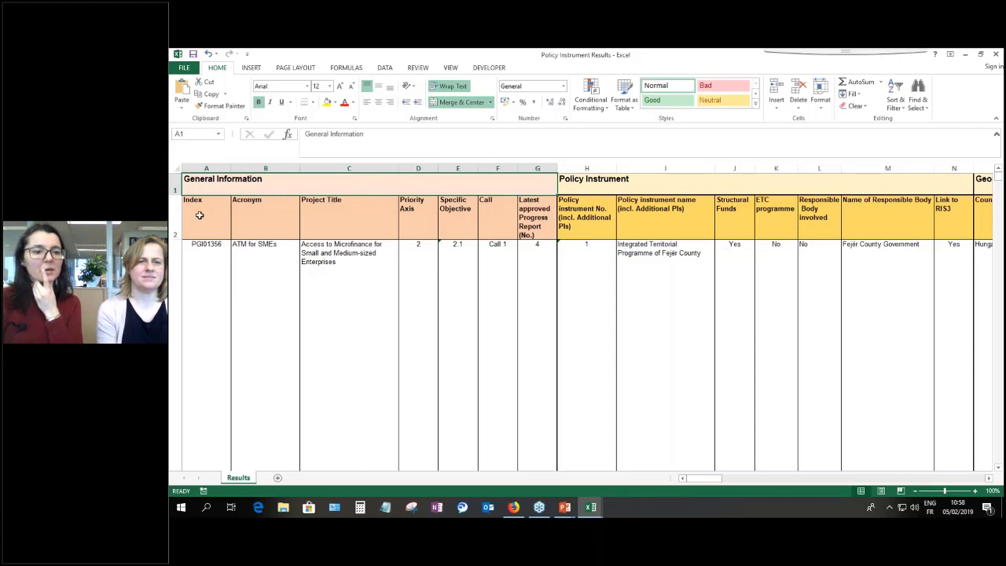
- Insert a PivotTable from the data on a new worksheet
left_click(253, 69)
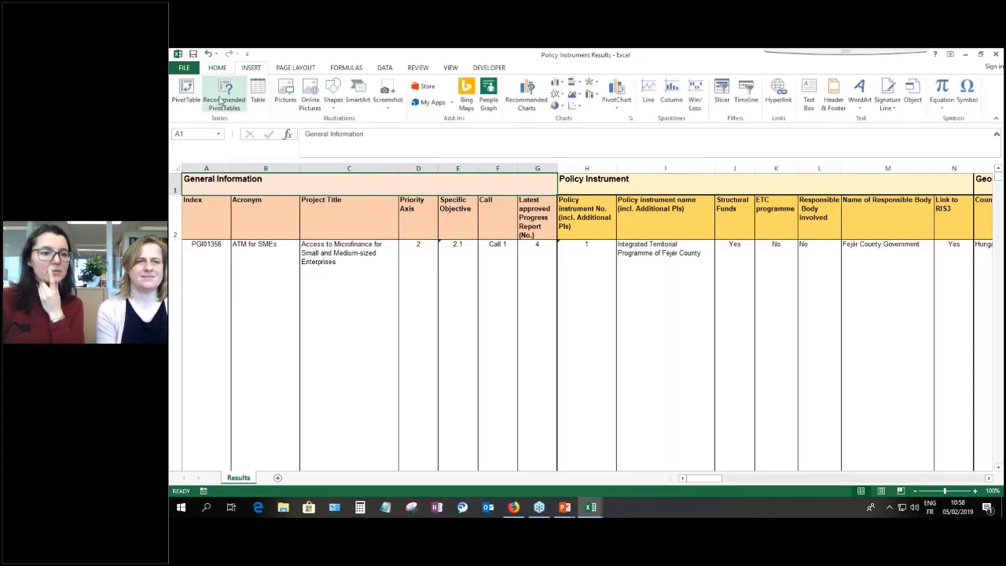
left_click(200, 105)
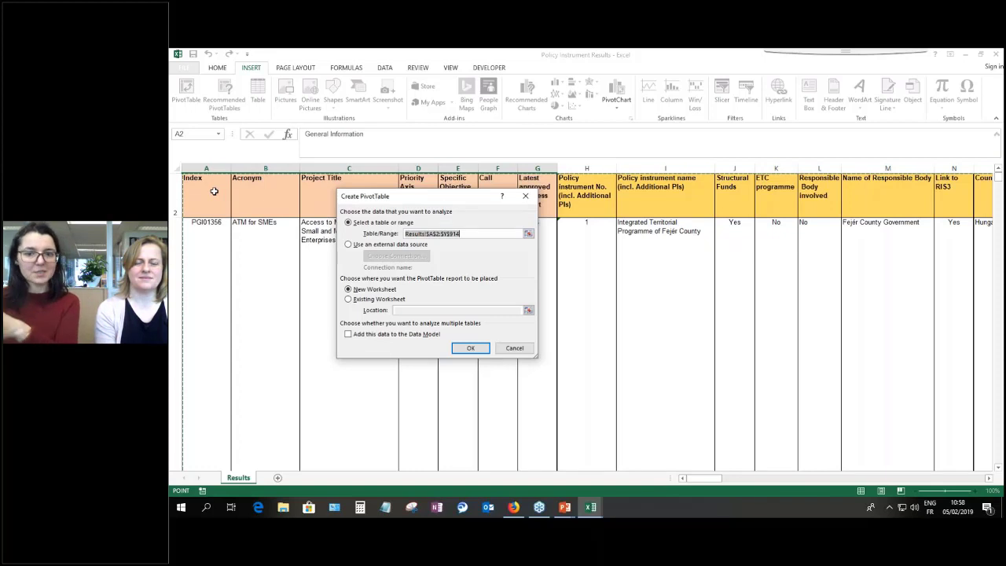
left_click(470, 348)
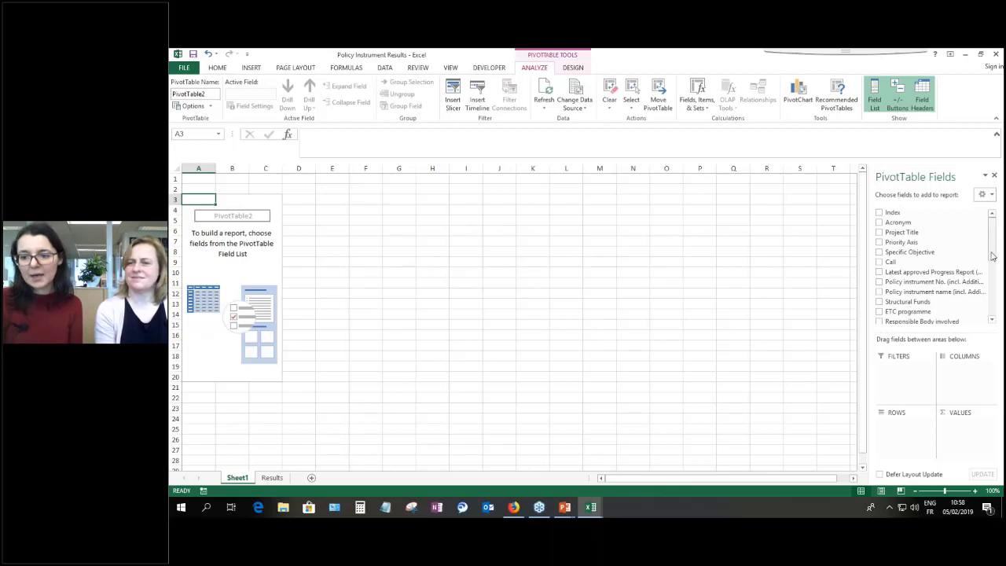
- Lay out the pivot with Policy instrument improved in Columns, Country in Rows, and Index counted in Values
left_click_drag(995, 256, 991, 322)
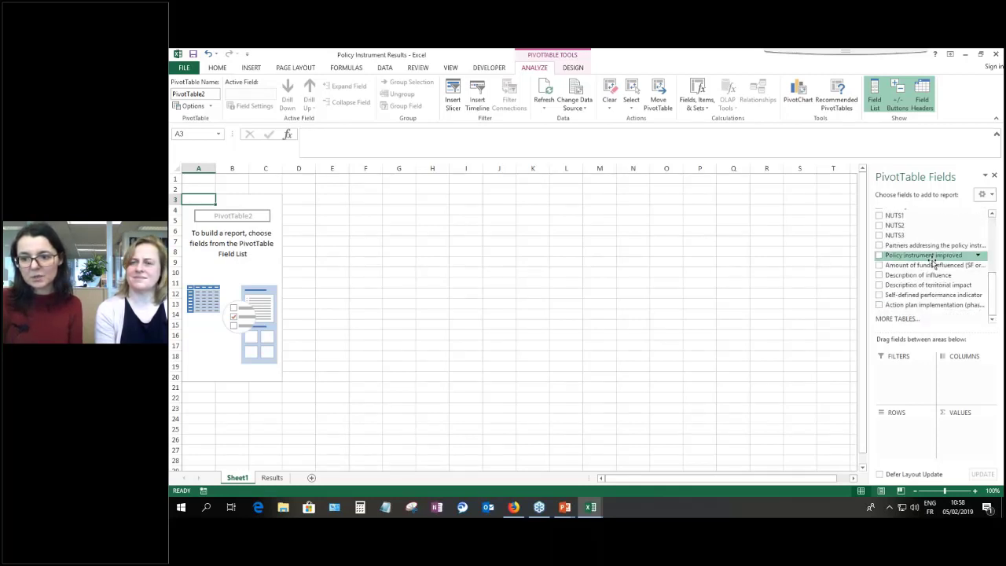
left_click_drag(931, 256, 955, 391)
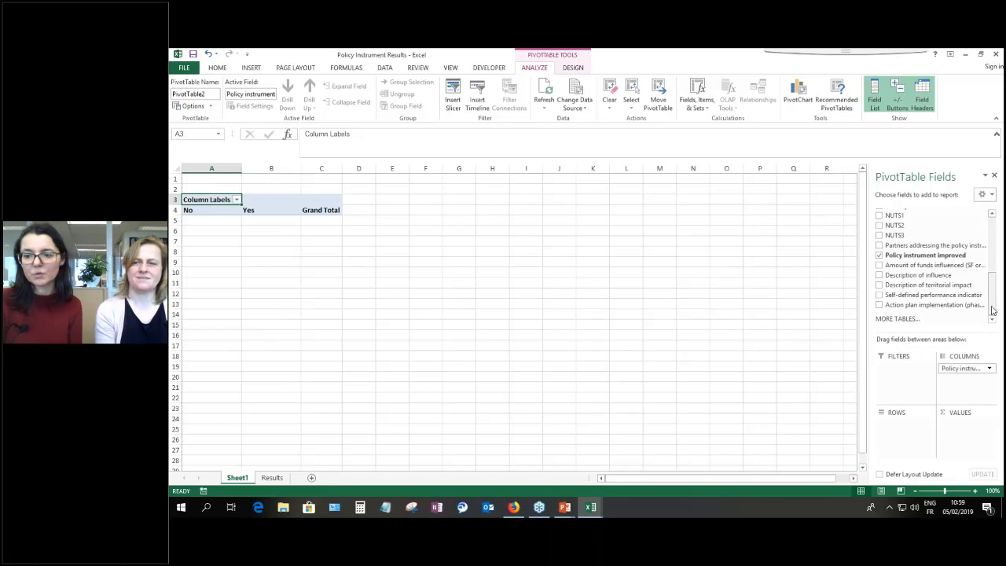
scroll(988, 294, "up", 1)
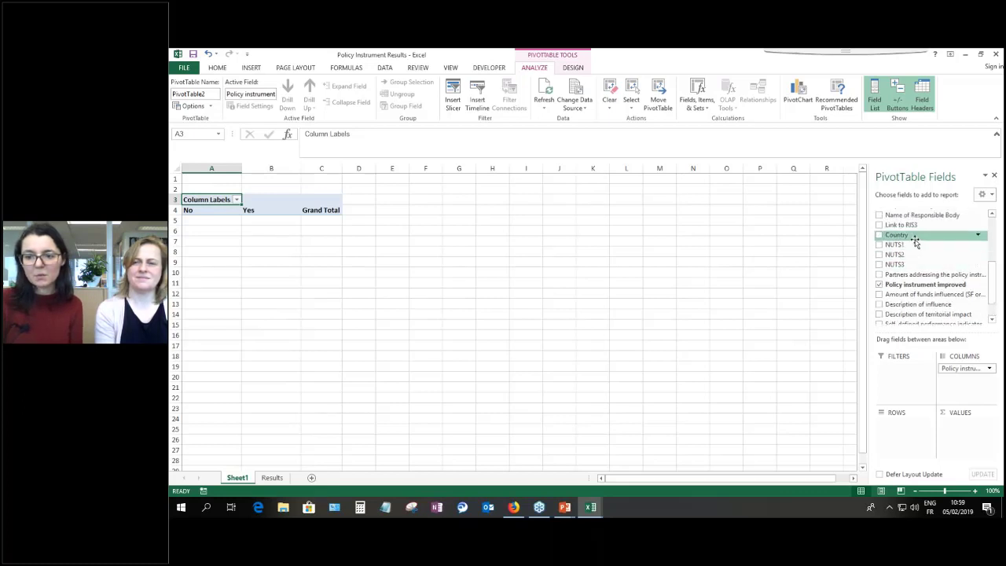
left_click_drag(917, 246, 911, 428)
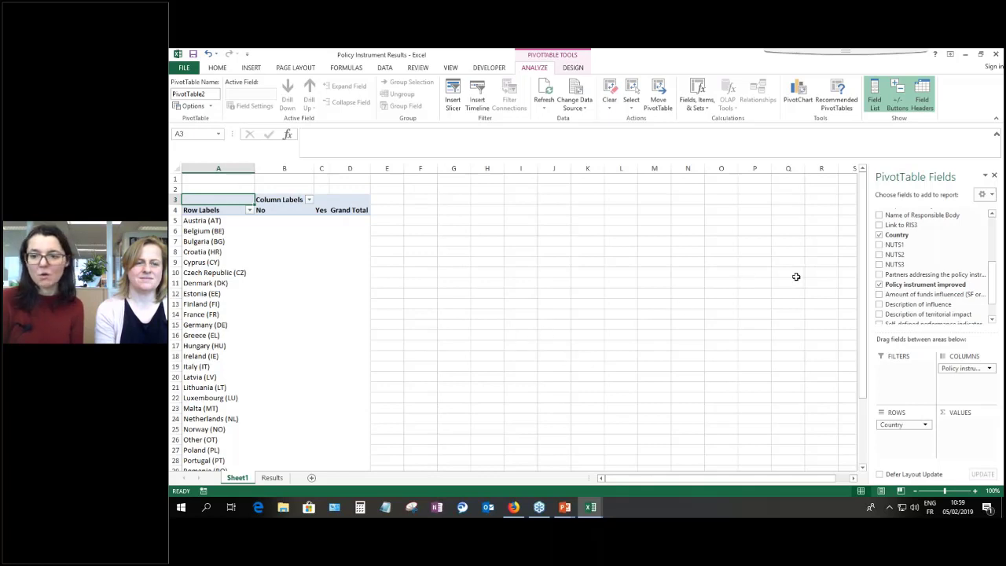
scroll(935, 275, "up", 5)
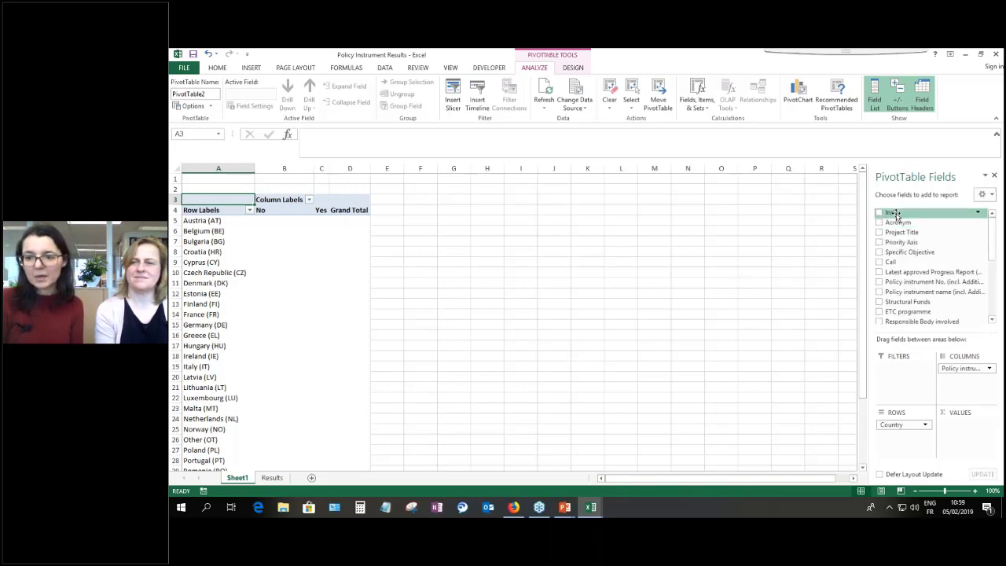
left_click_drag(895, 212, 966, 424)
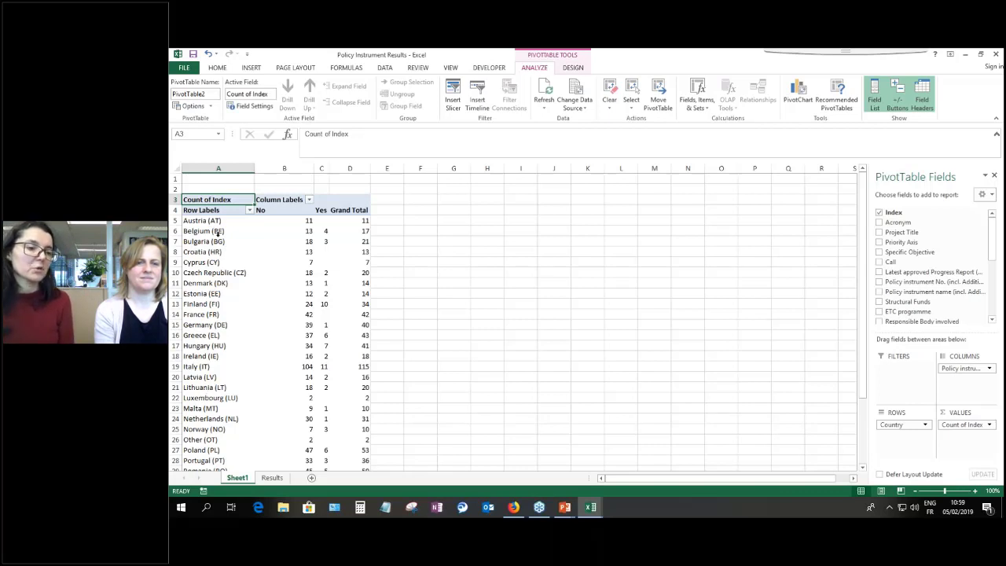
mouse_move(307, 221)
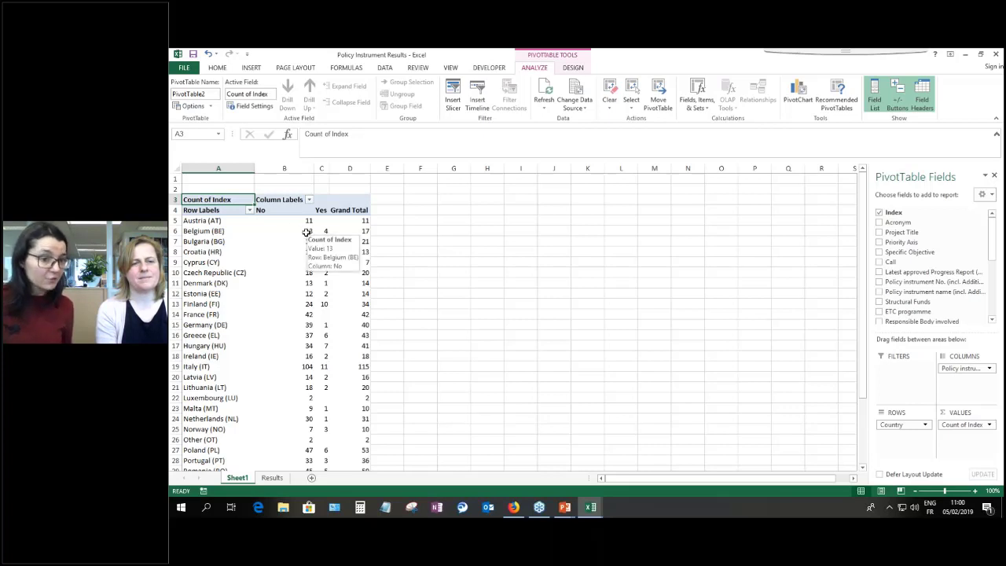
mouse_move(361, 230)
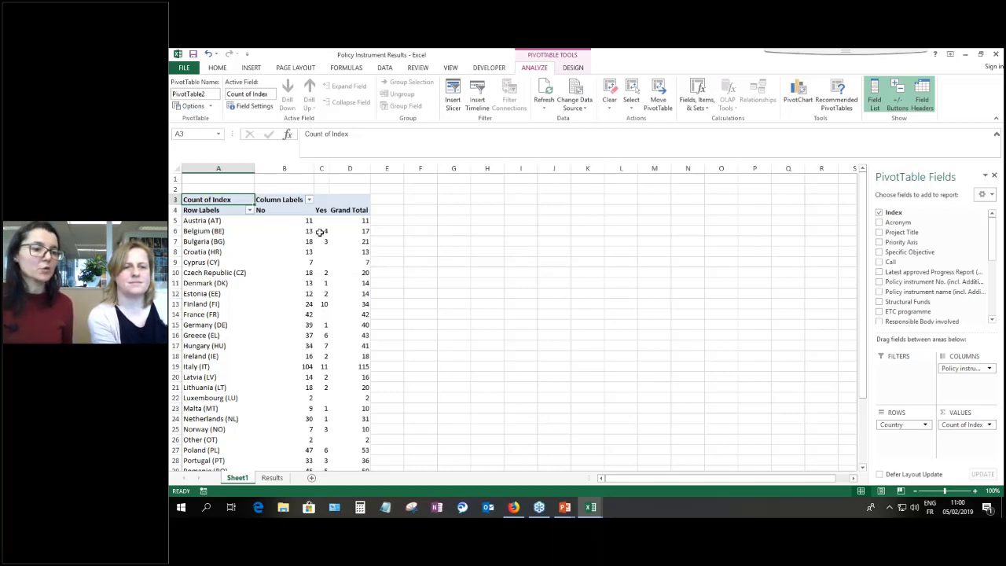
- Enter a GETPIVOTDATA formula in E6 dividing Belgium's Yes count (C6) by its Grand Total (D6), formatted as 24%
left_click(394, 230)
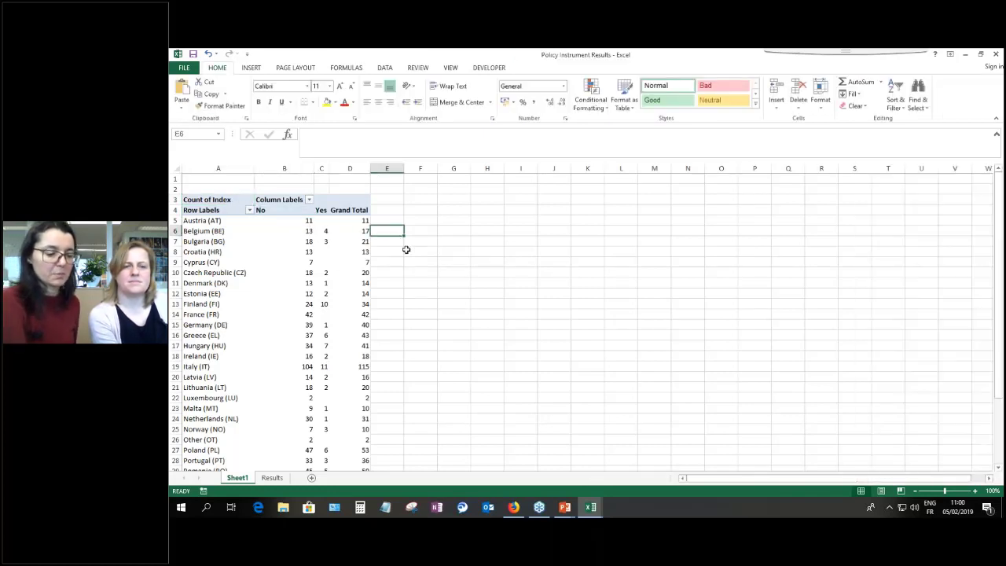
type("=")
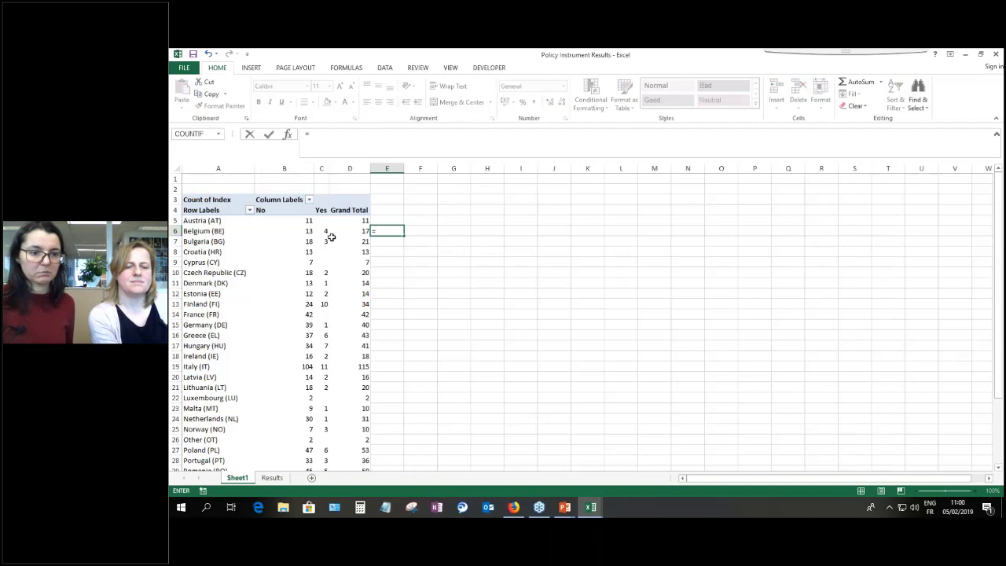
left_click(333, 231)
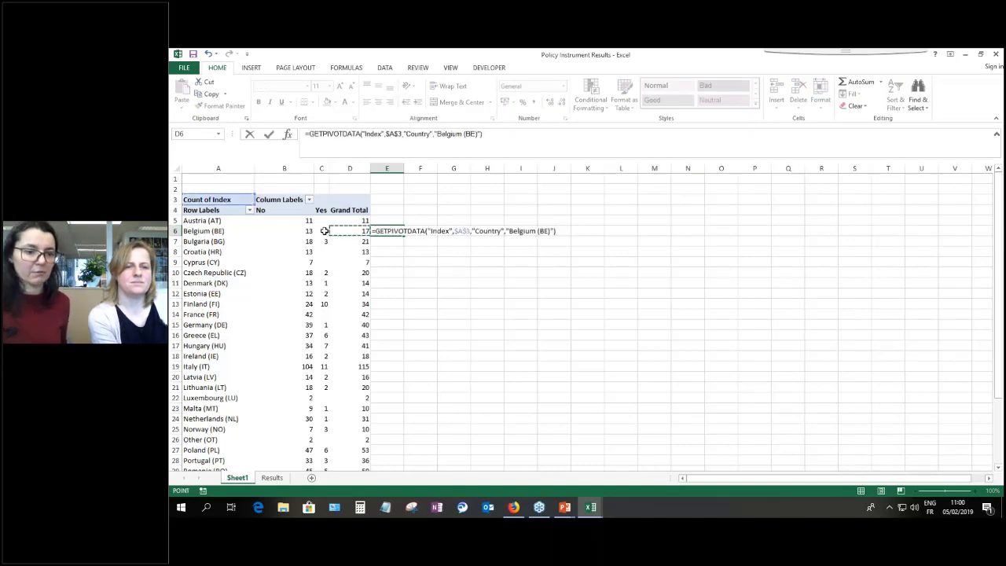
type("/")
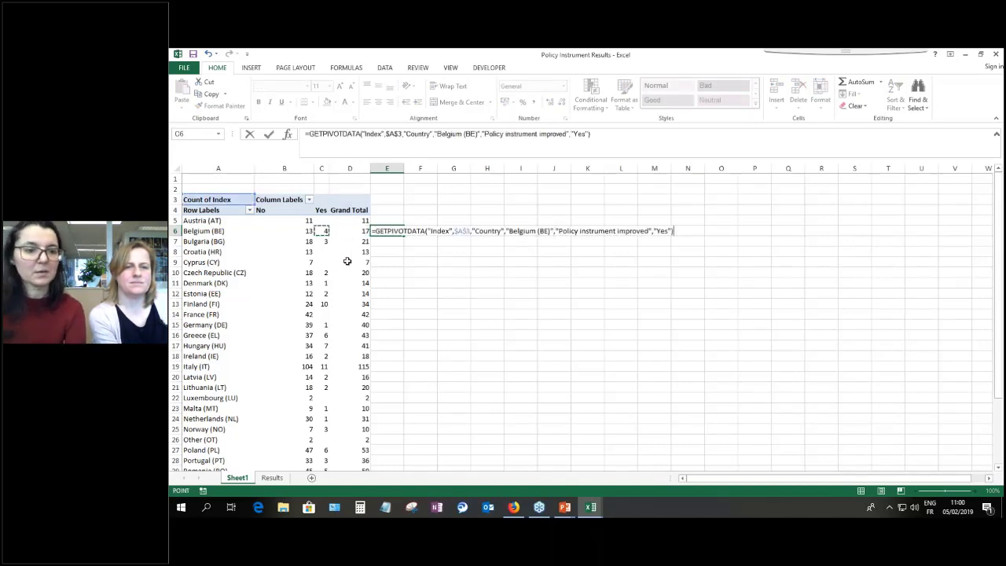
left_click(357, 231)
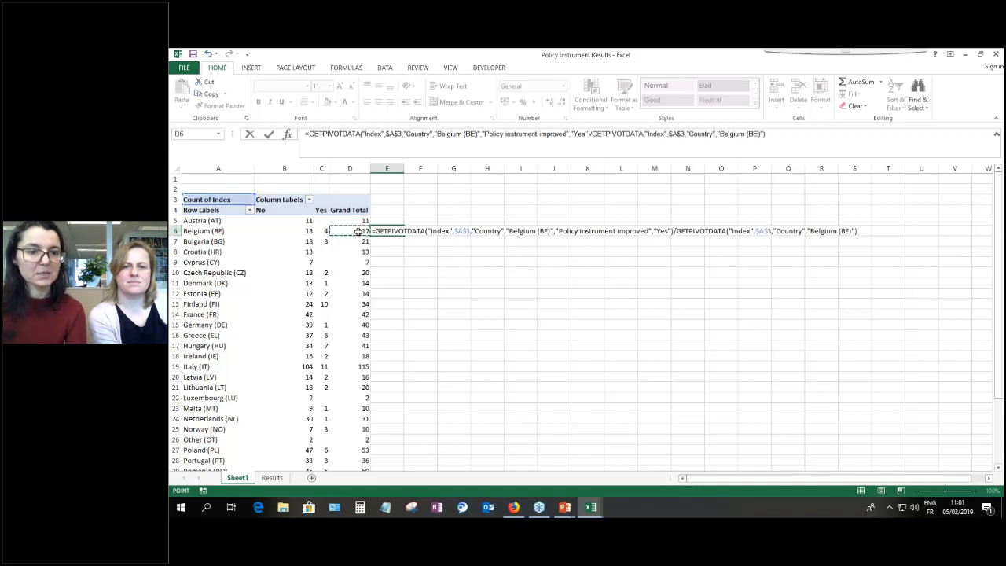
key("Return")
left_click(398, 231)
left_click(522, 103)
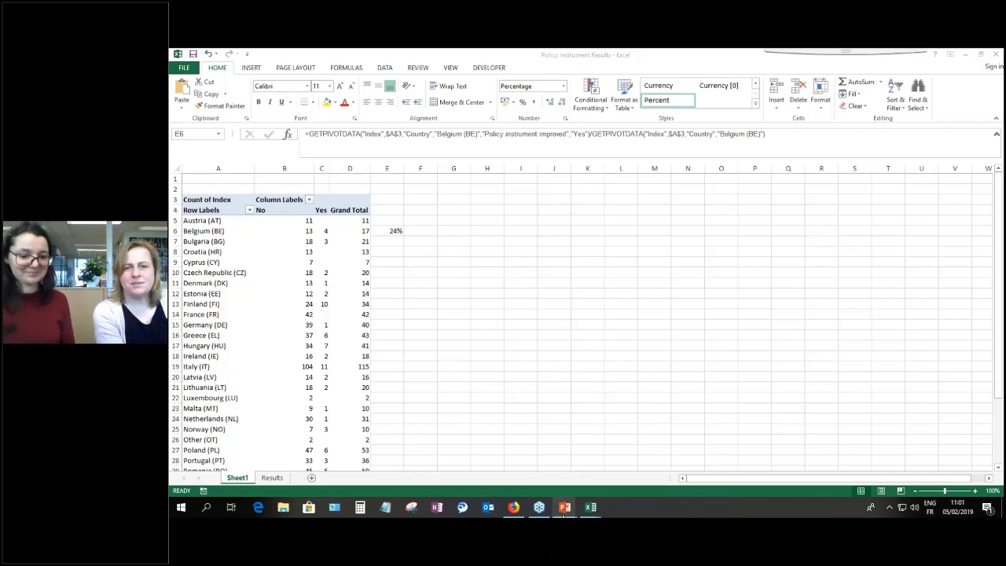
mouse_move(563, 513)
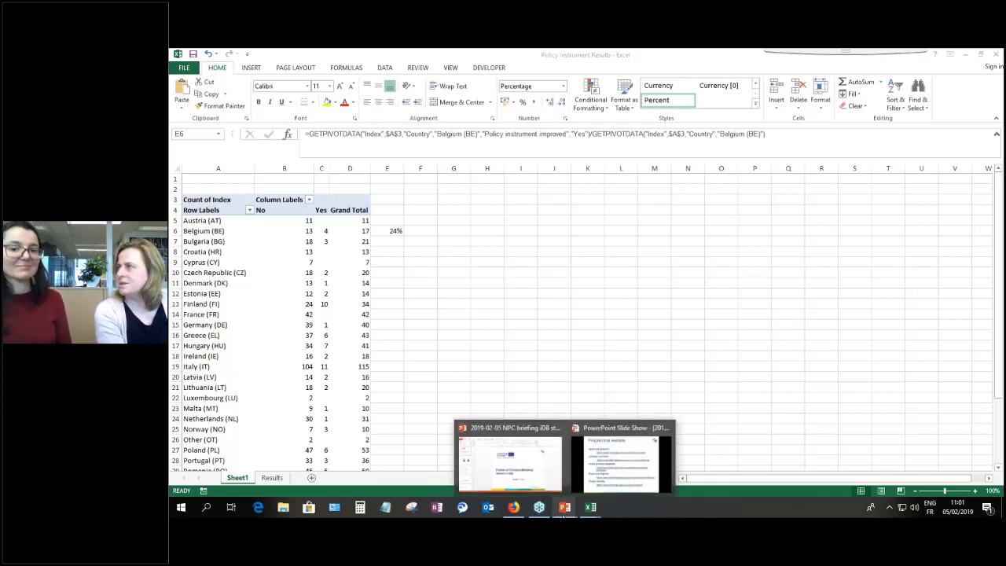